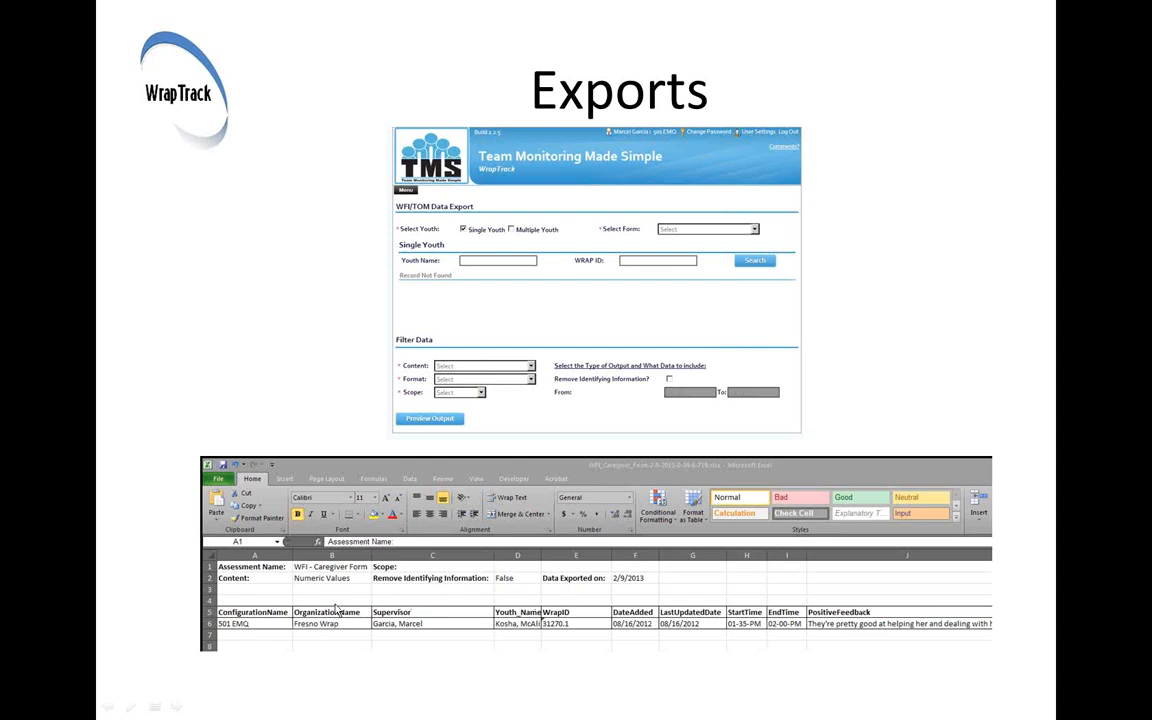
{"action": "left_click", "coordinate": [315, 353]}
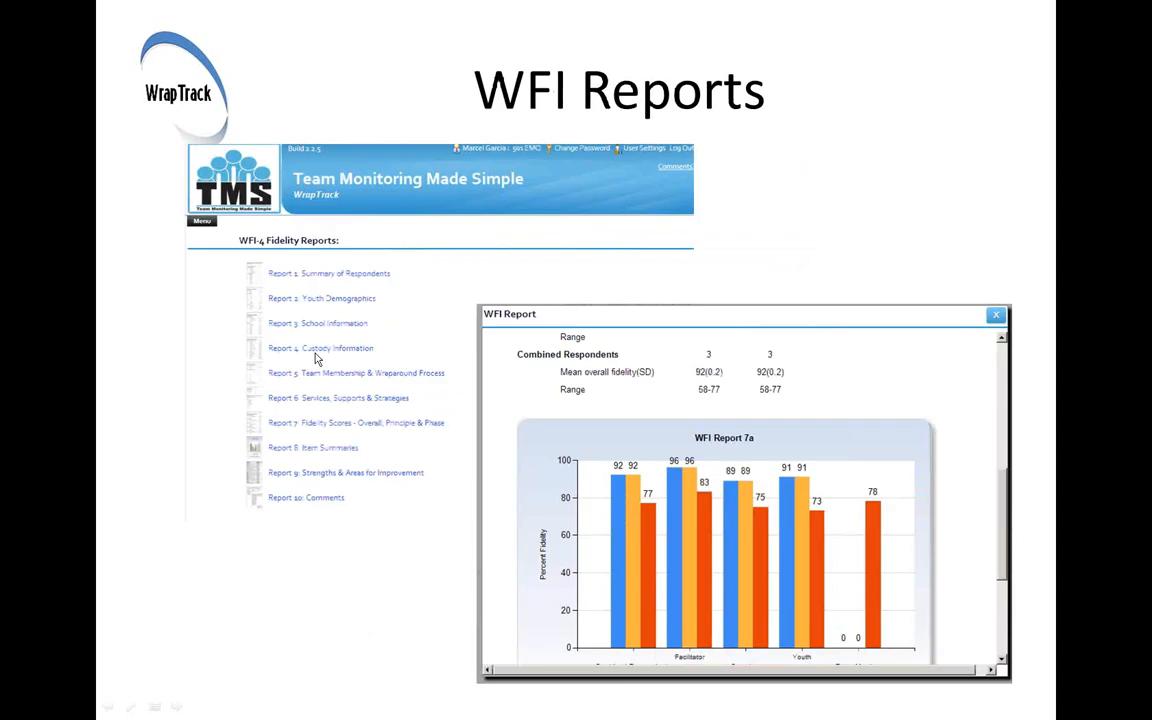
{"action": "key", "text": "Left"}
{"action": "key", "text": "Left"}
{"action": "key", "text": "Left"}
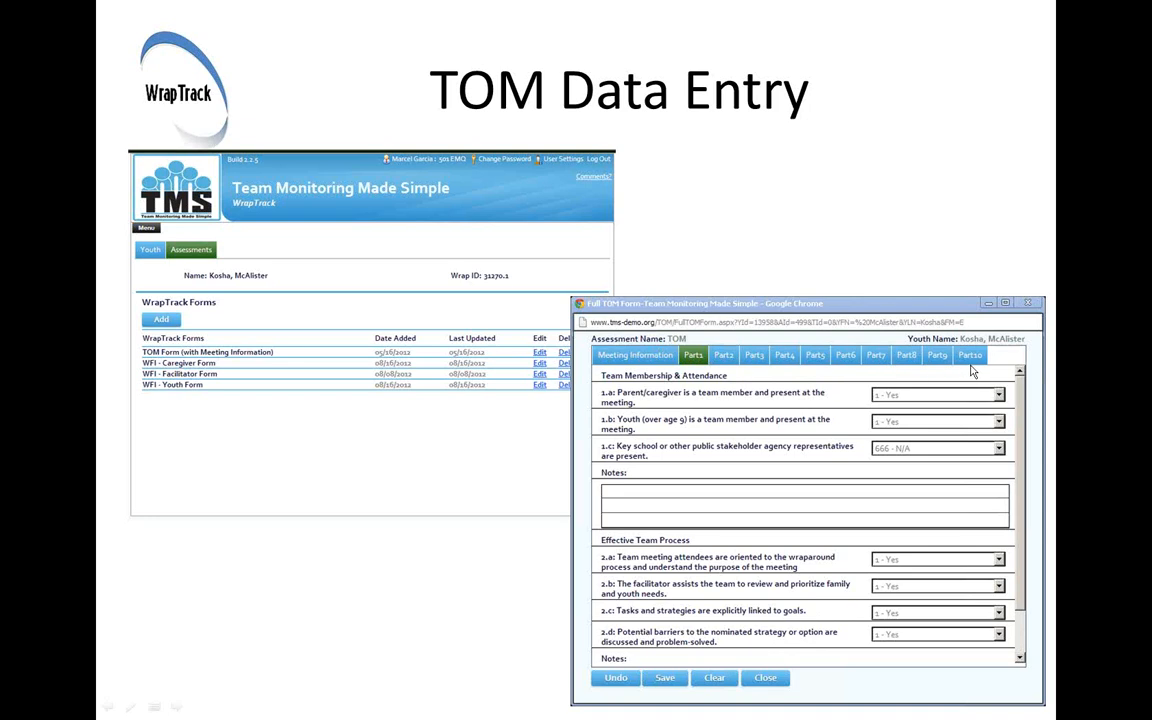
{"action": "left_click", "coordinate": [416, 542]}
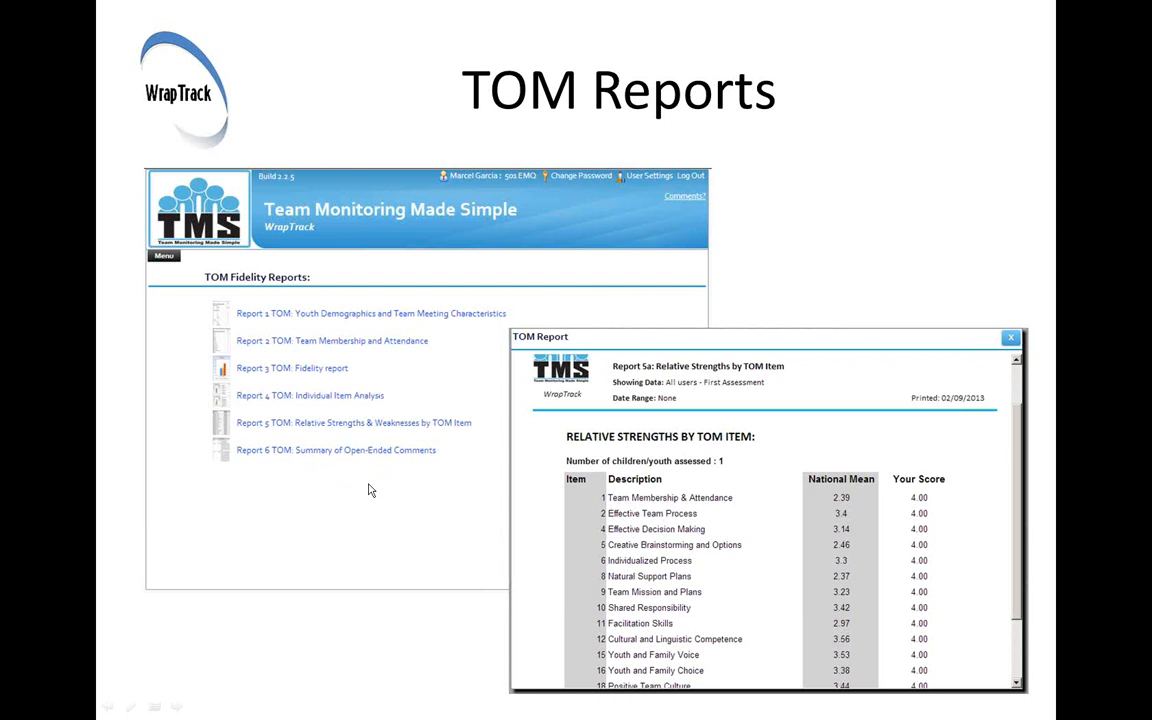
{"action": "left_click", "coordinate": [438, 589]}
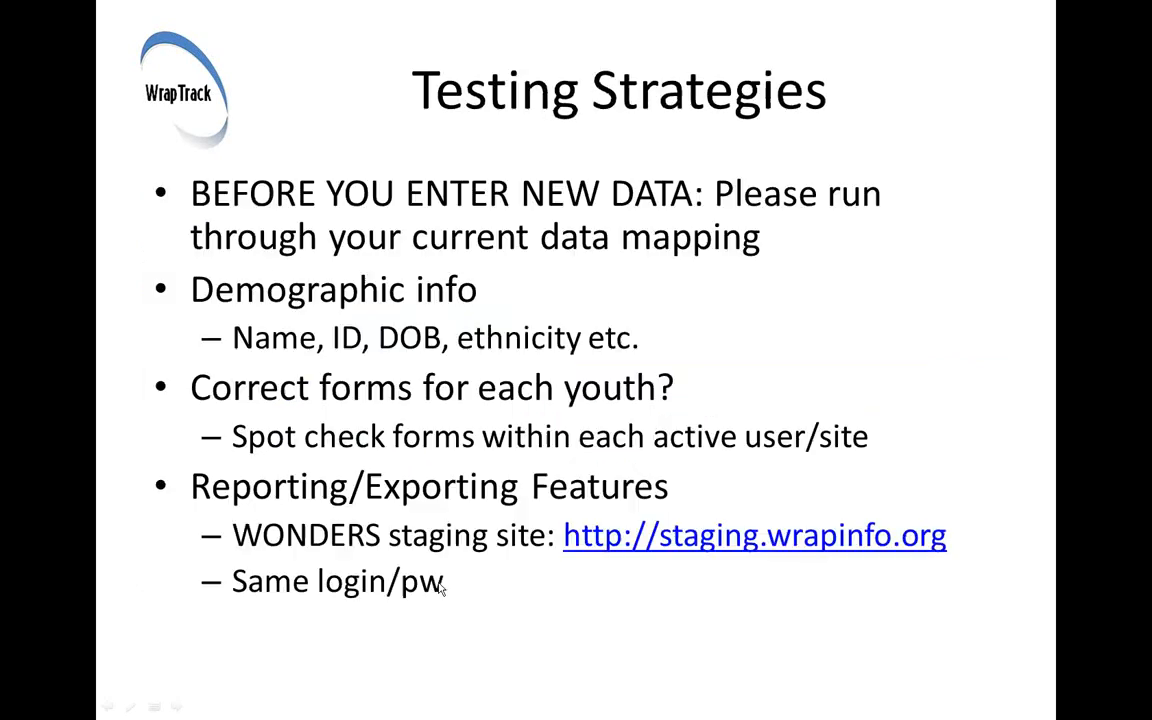
{"action": "key", "text": "Left"}
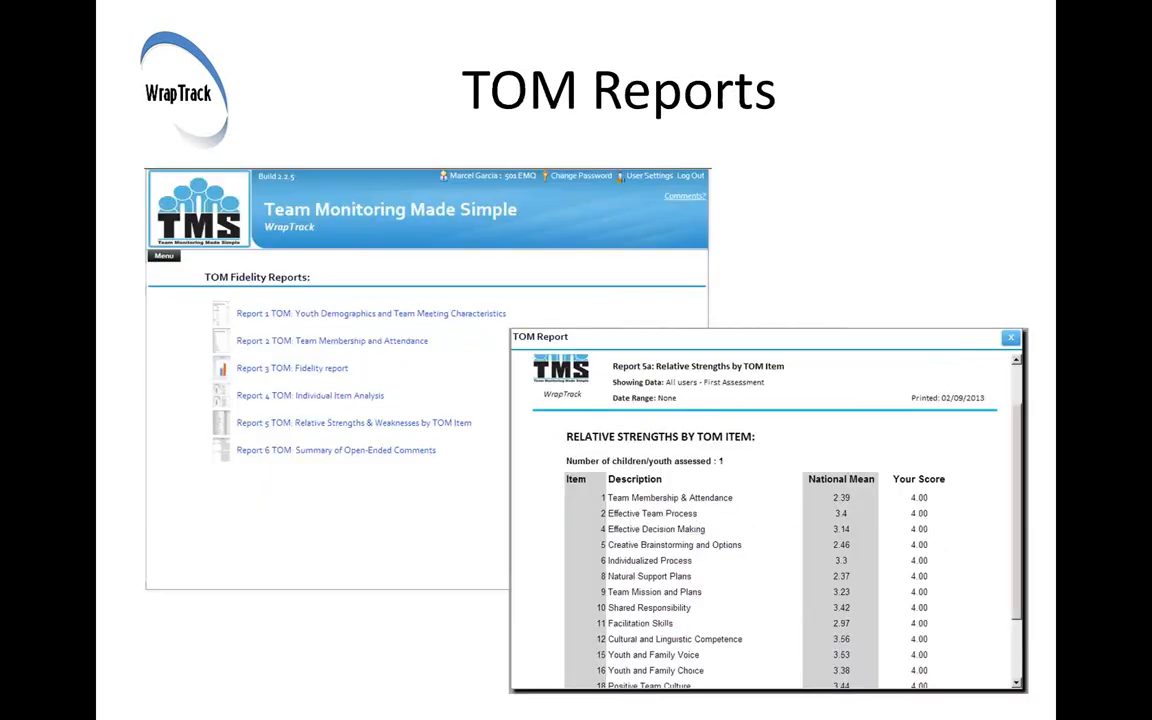
{"action": "left_click", "coordinate": [903, 70]}
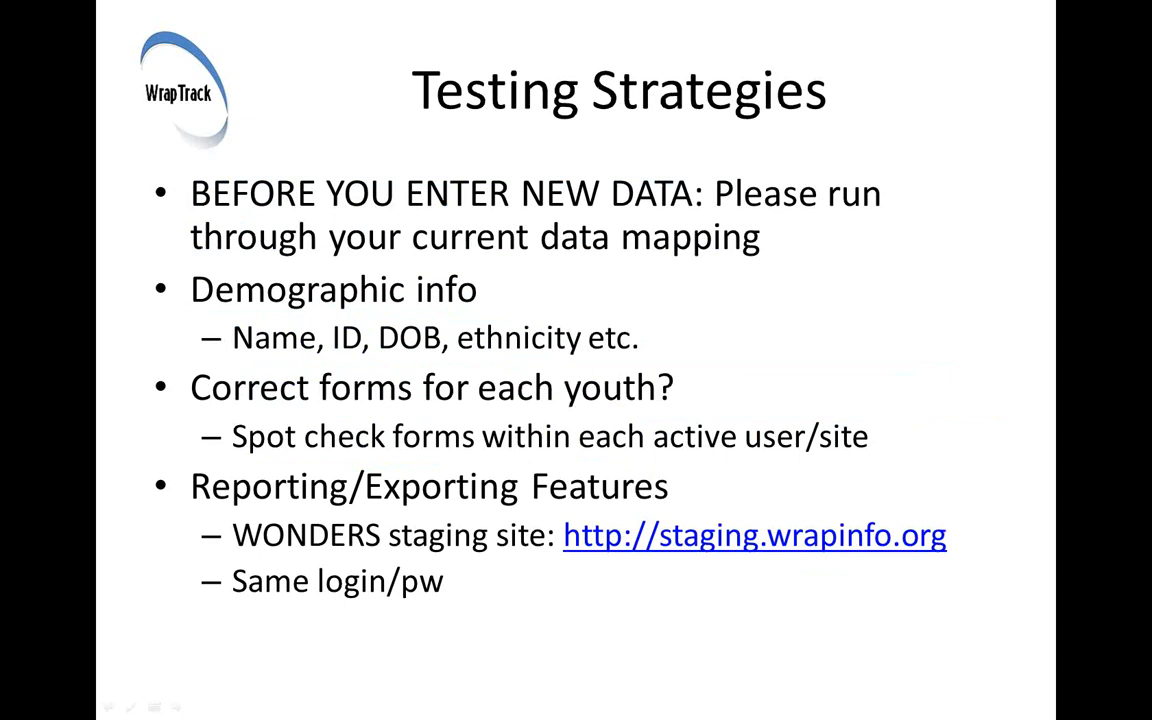
Switch to the Team Monitoring Made Simple login page in the browser, enter the account's user name and log in
{"action": "key", "text": "alt+Tab"}
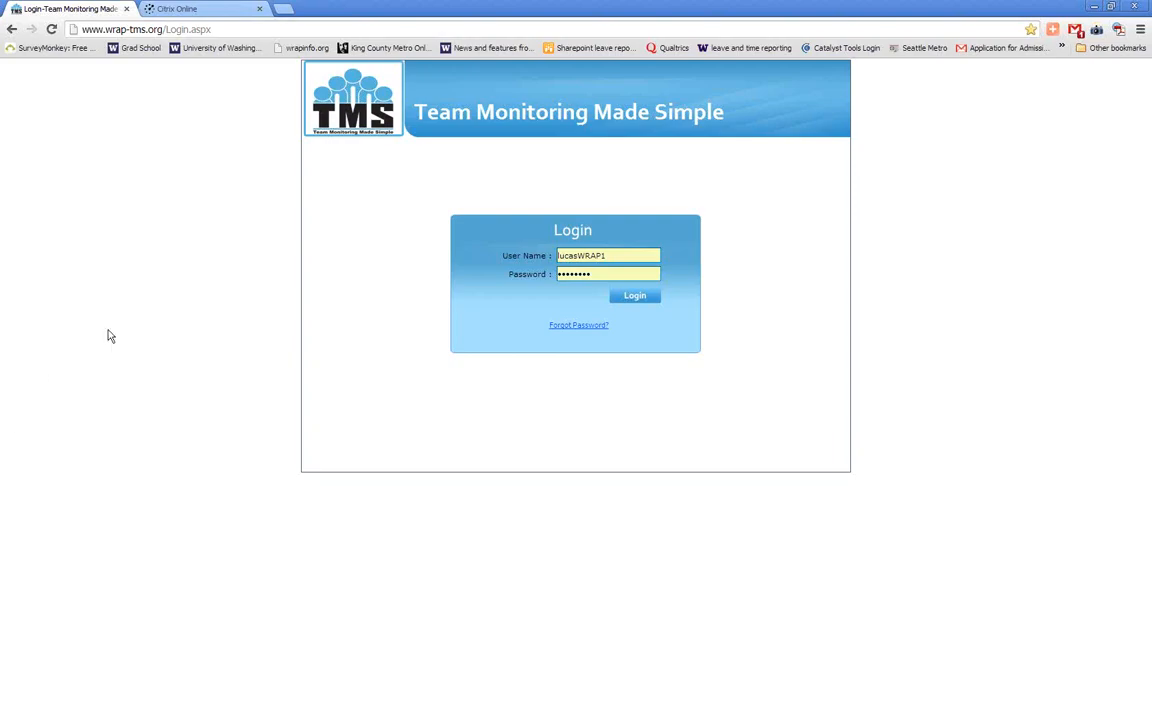
{"action": "double_click", "coordinate": [613, 256]}
{"action": "type", "text": "bradpitt"}
{"action": "key", "text": "Return"}
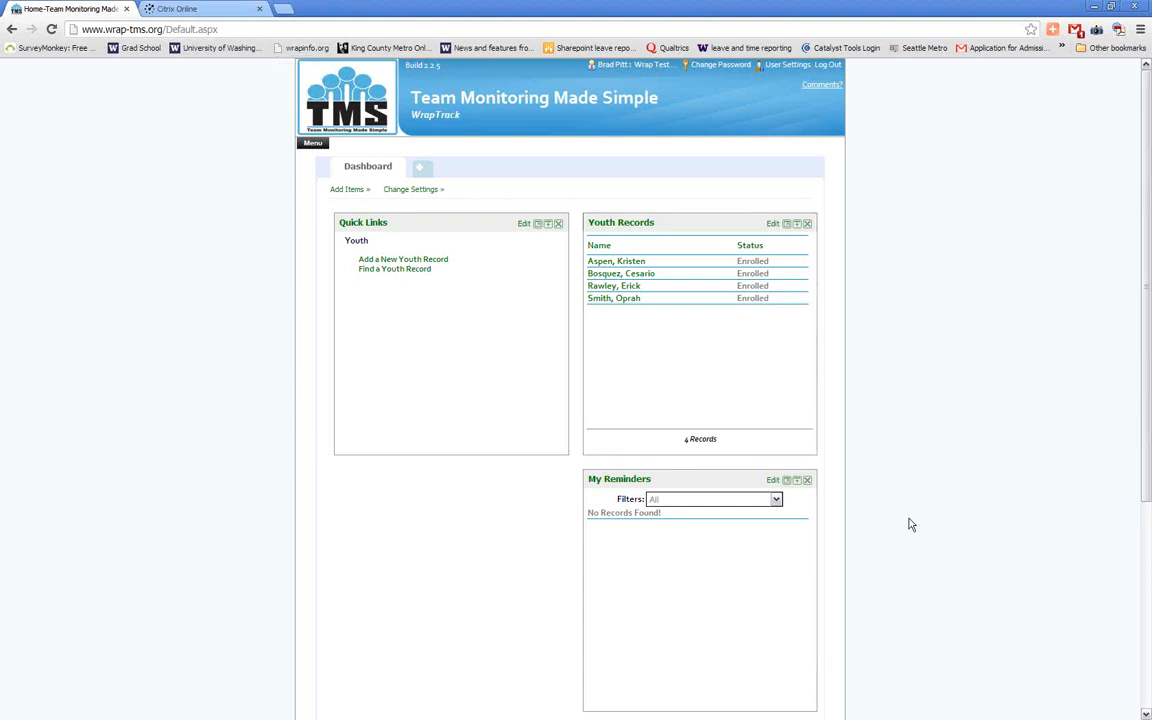
Remove the My Reminders widget from the dashboard, and collapse and re-expand the Youth Records widget
{"action": "left_click", "coordinate": [807, 481]}
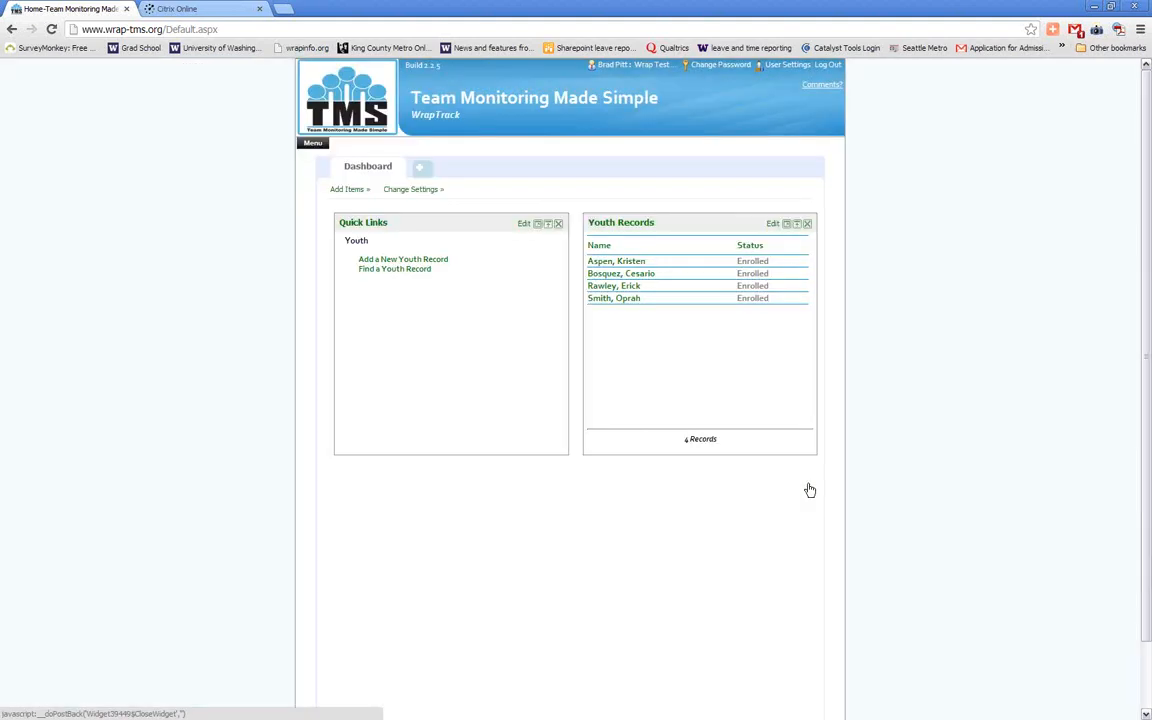
{"action": "left_click", "coordinate": [797, 226]}
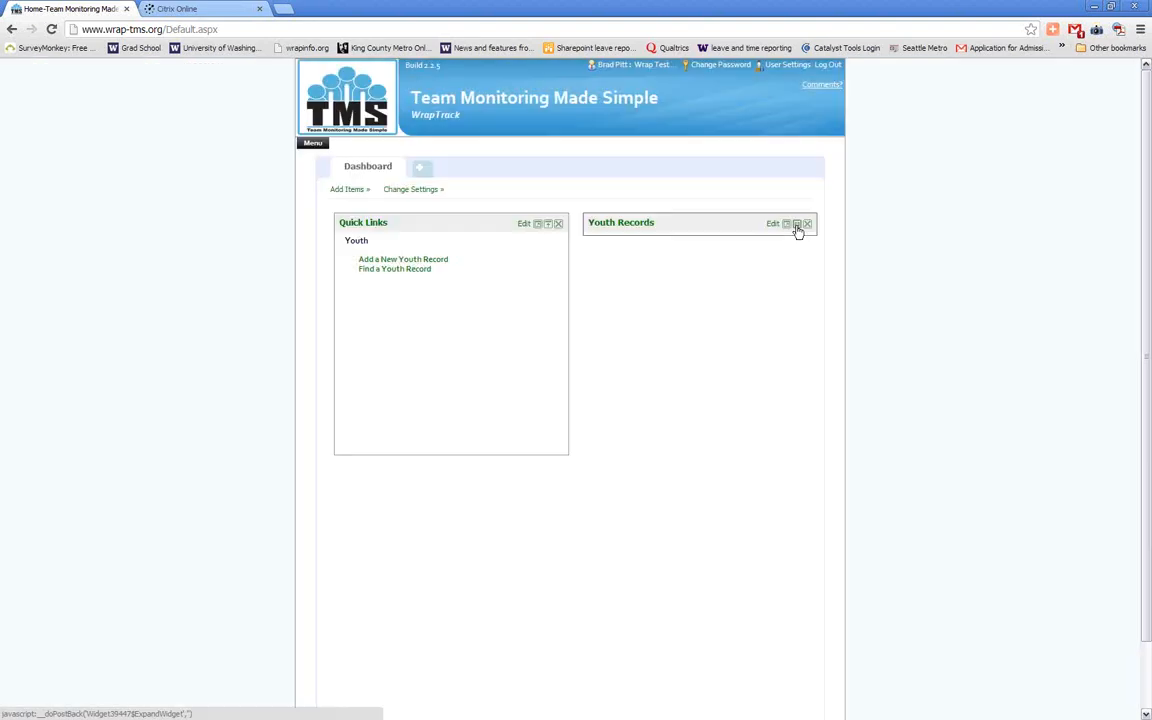
{"action": "left_click", "coordinate": [797, 226]}
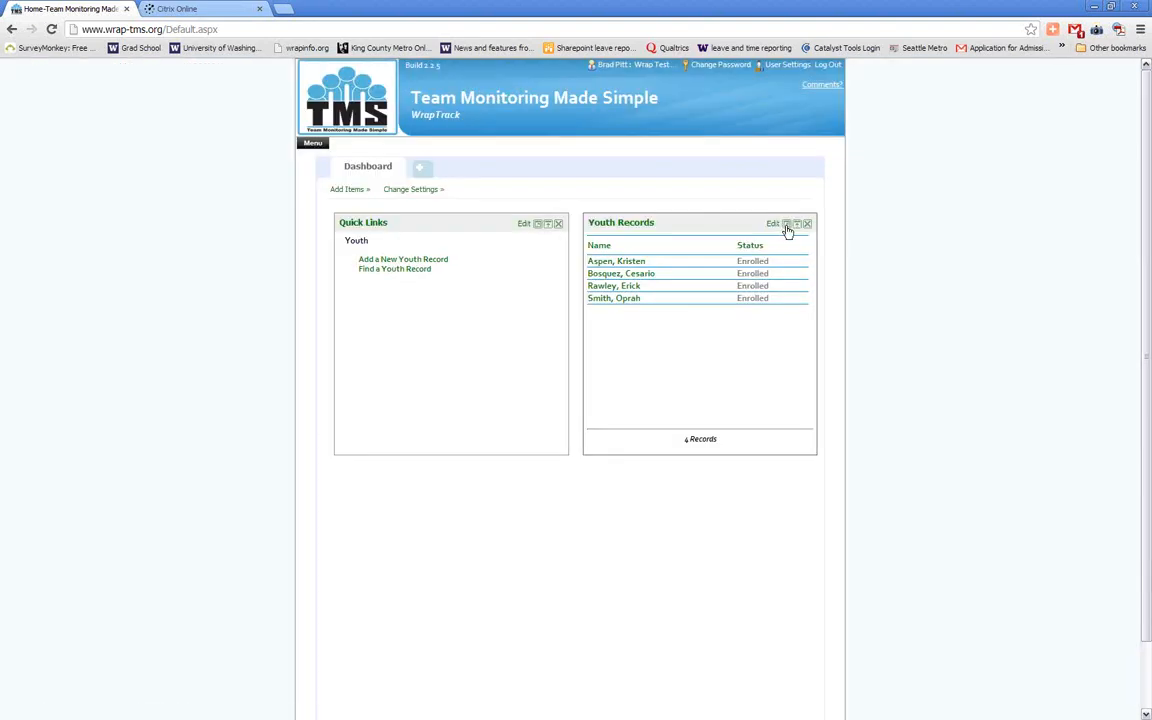
Maximize the Youth Records widget, swap it with a maximized Quick Links widget, and maximize Youth Records again
{"action": "left_click", "coordinate": [786, 226]}
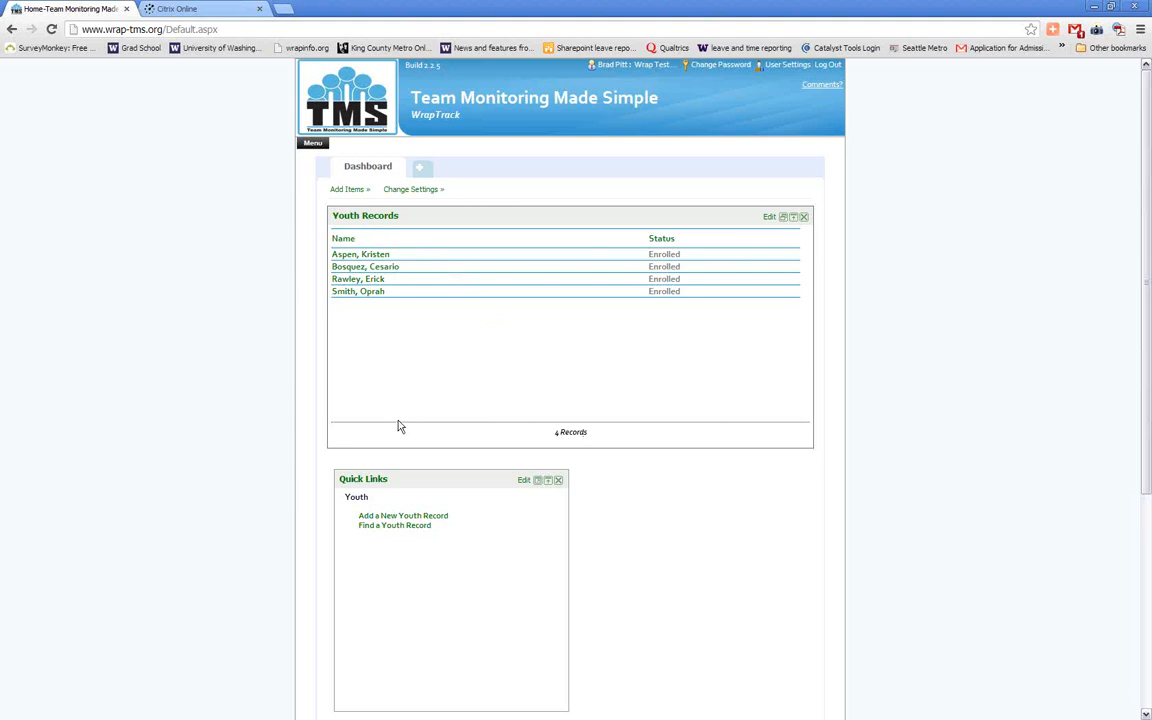
{"action": "left_click", "coordinate": [539, 481]}
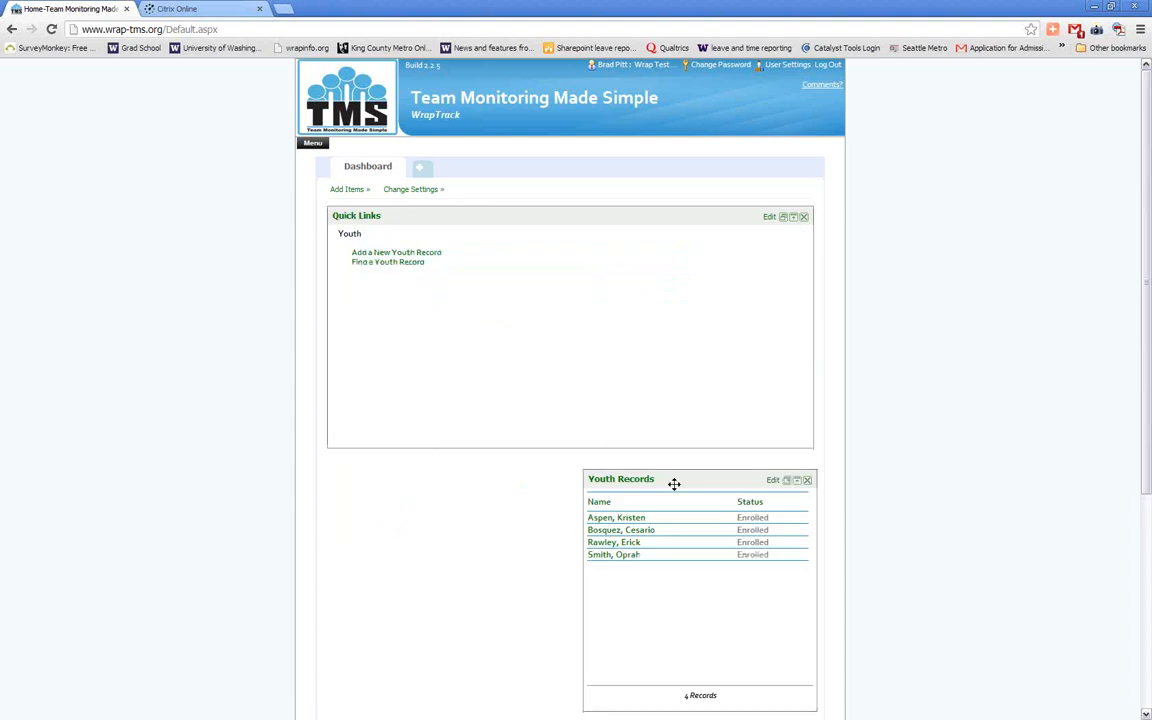
{"action": "left_click", "coordinate": [787, 481]}
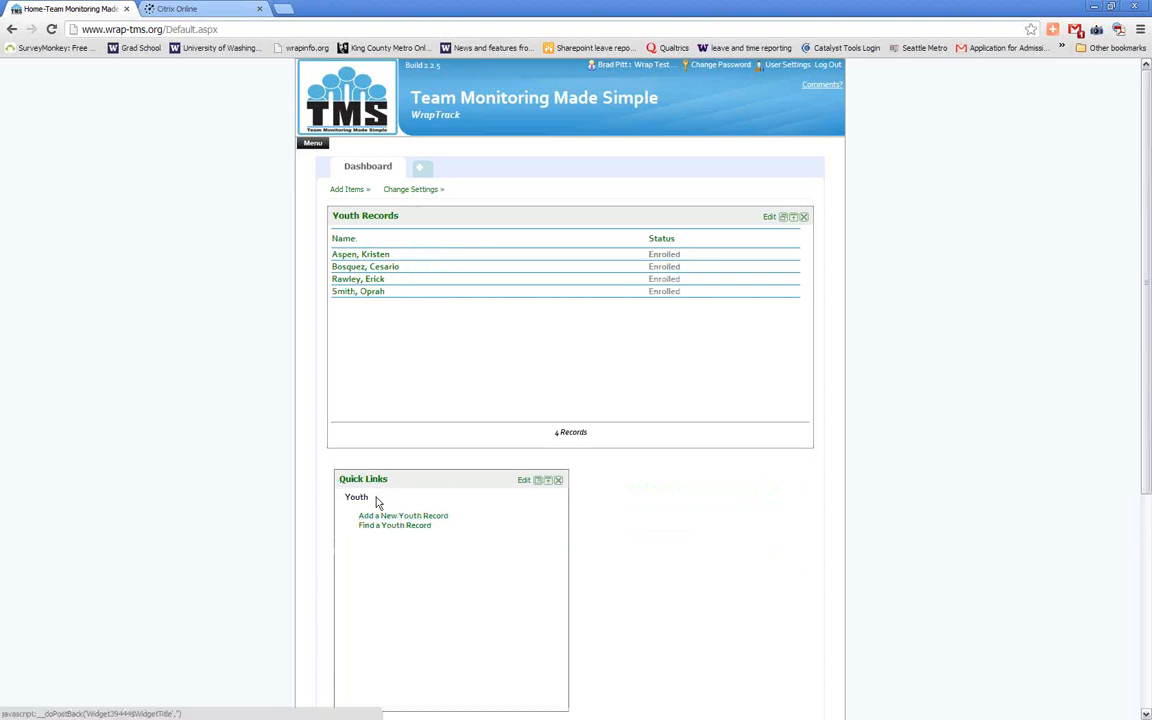
{"action": "left_click", "coordinate": [313, 143]}
{"action": "mouse_move", "coordinate": [335, 262]}
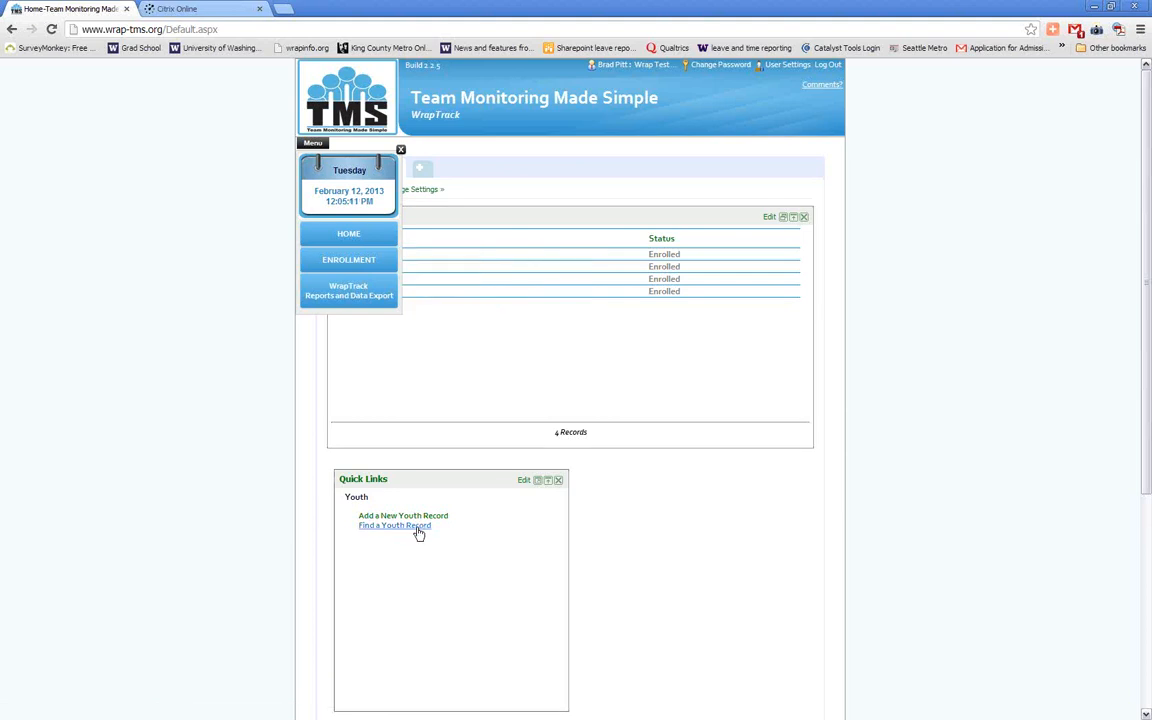
{"action": "mouse_move", "coordinate": [387, 277]}
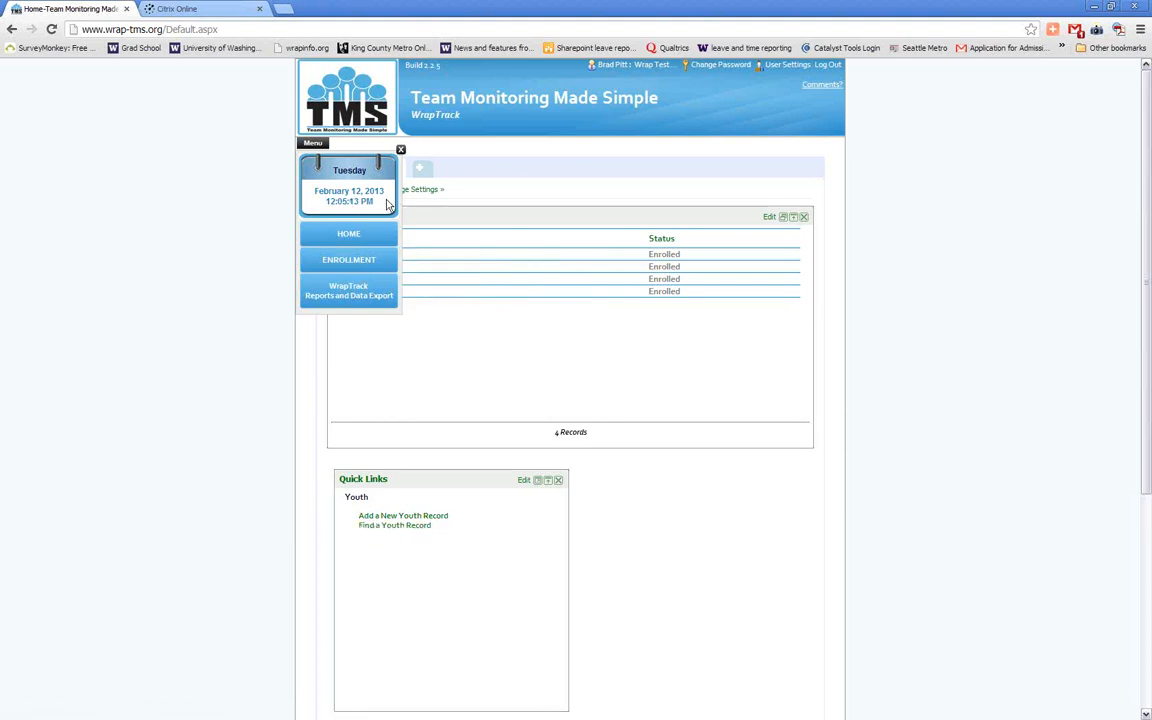
{"action": "left_click", "coordinate": [358, 138]}
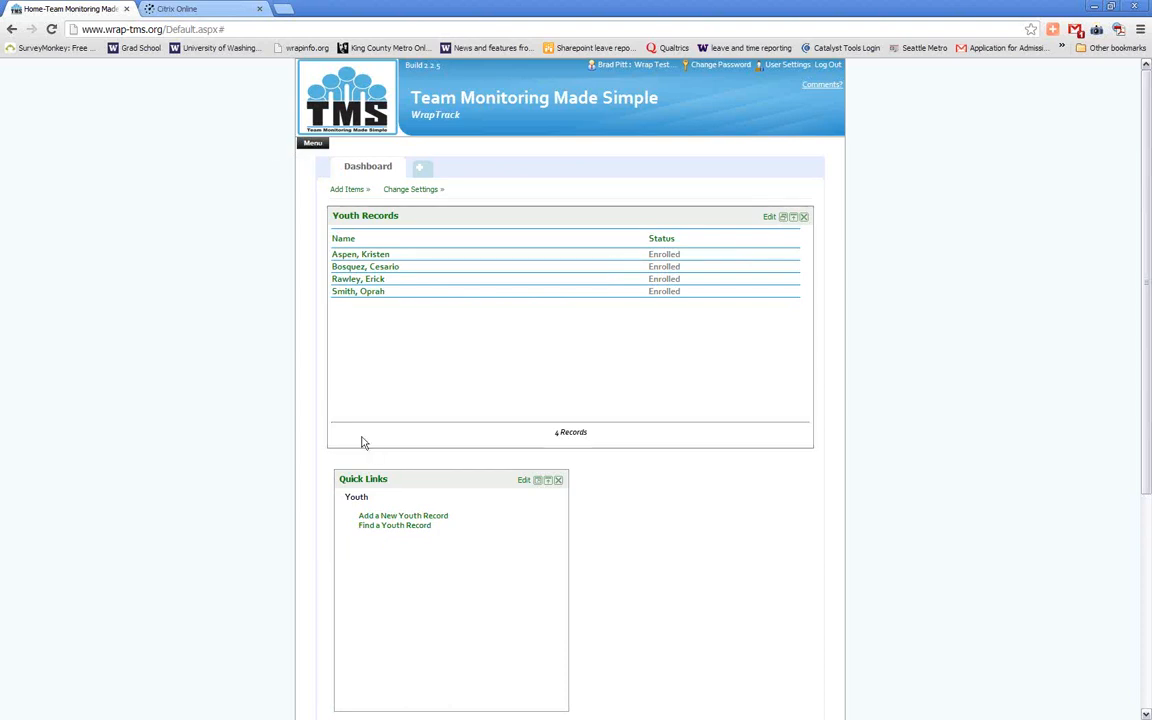
Start a new youth record and enter the youth's full name and middle initial, with gender Male and race Caucasian
{"action": "left_click", "coordinate": [435, 518]}
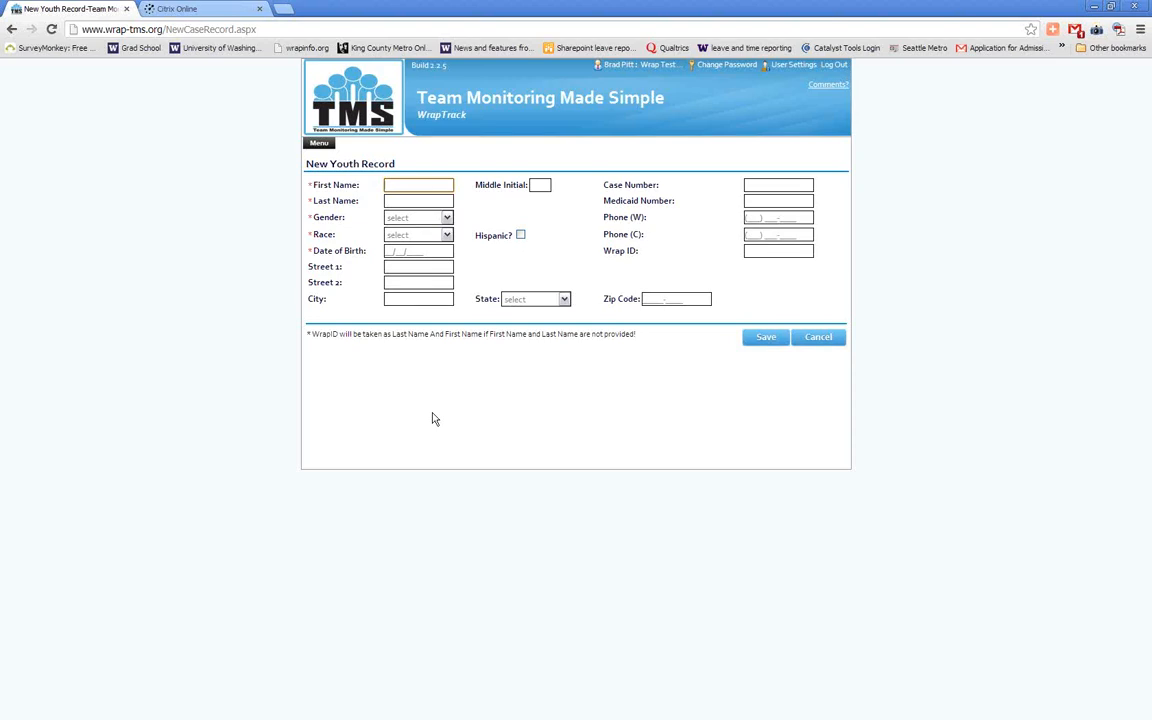
{"action": "type", "text": "John"}
{"action": "key", "text": "Tab"}
{"action": "key", "text": "Tab"}
{"action": "type", "text": "H"}
{"action": "key", "text": "Tab"}
{"action": "key", "text": "Down"}
{"action": "key", "text": "Tab"}
{"action": "key", "text": "Down"}
{"action": "key", "text": "Tab"}
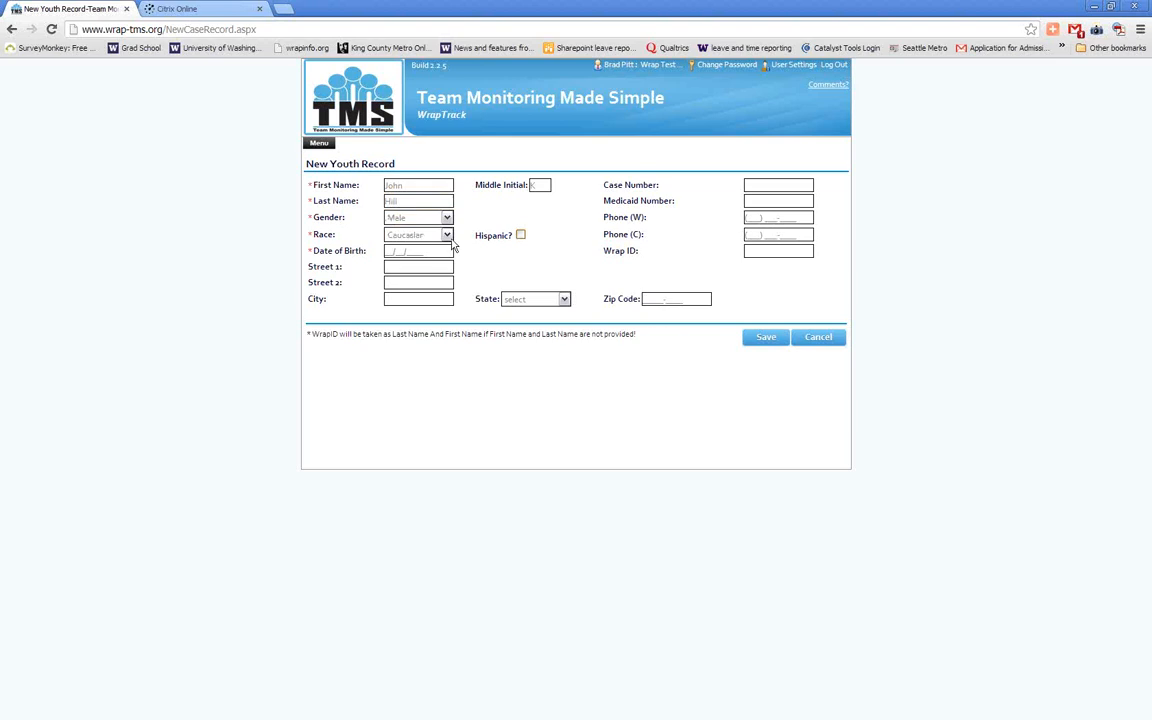
{"action": "left_click", "coordinate": [448, 236]}
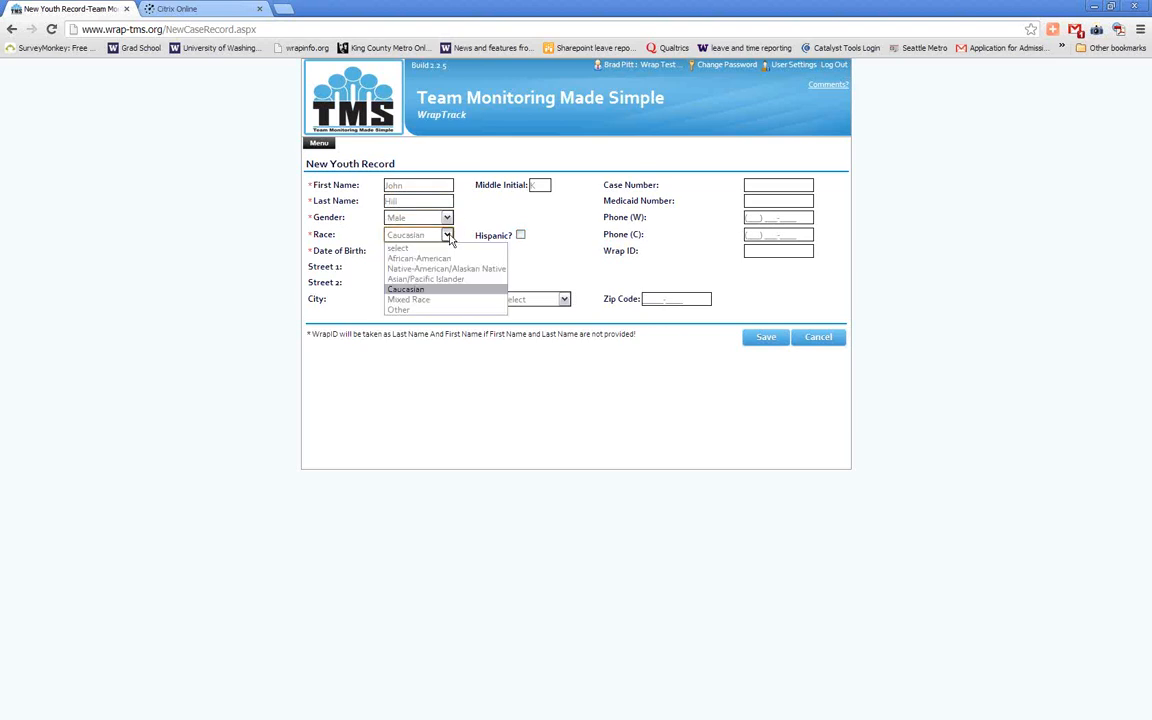
{"action": "left_click", "coordinate": [447, 218]}
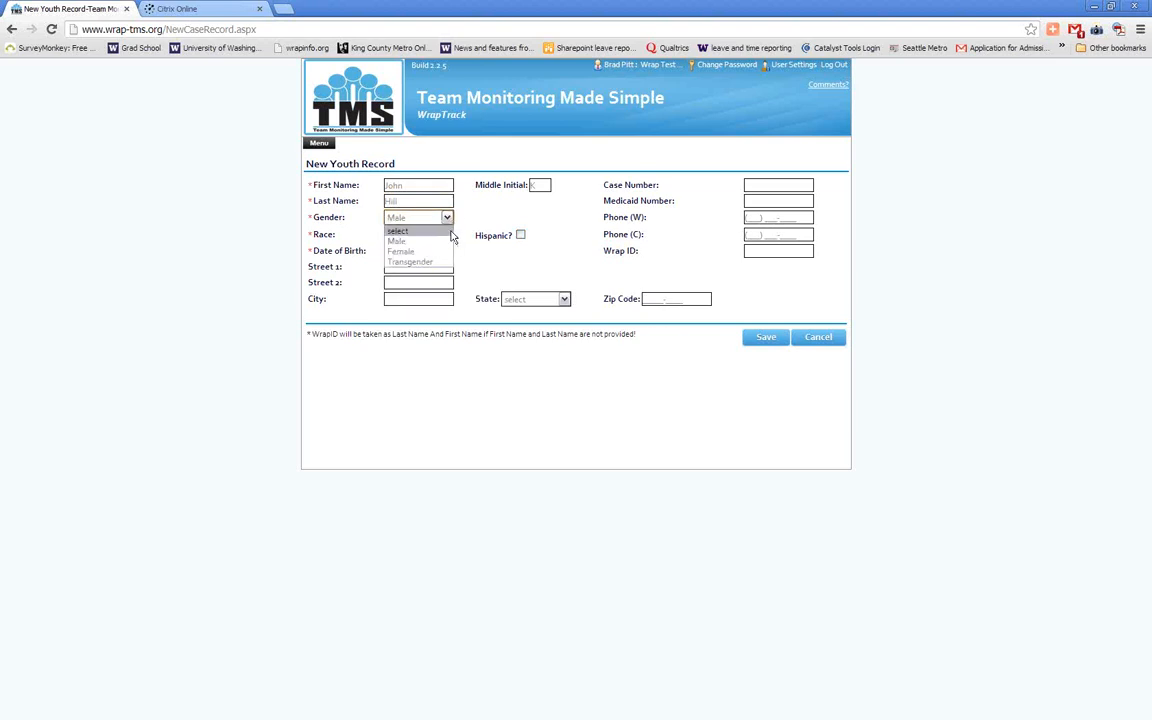
{"action": "left_click", "coordinate": [478, 224]}
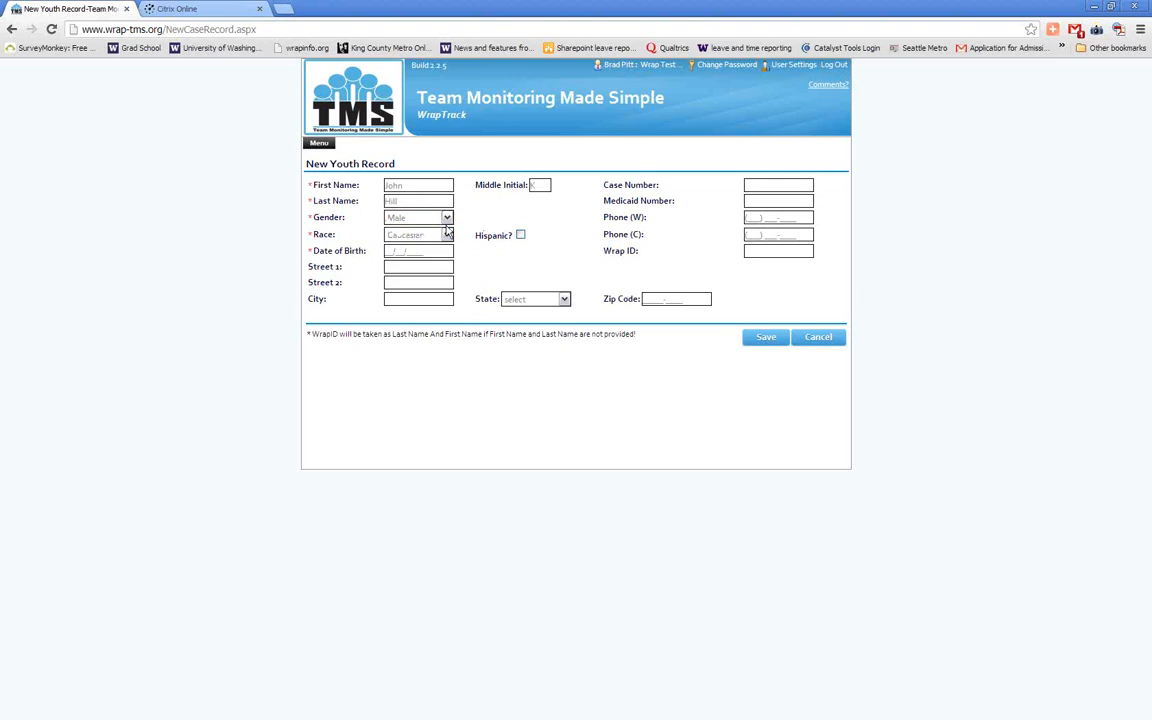
{"action": "left_click", "coordinate": [412, 234]}
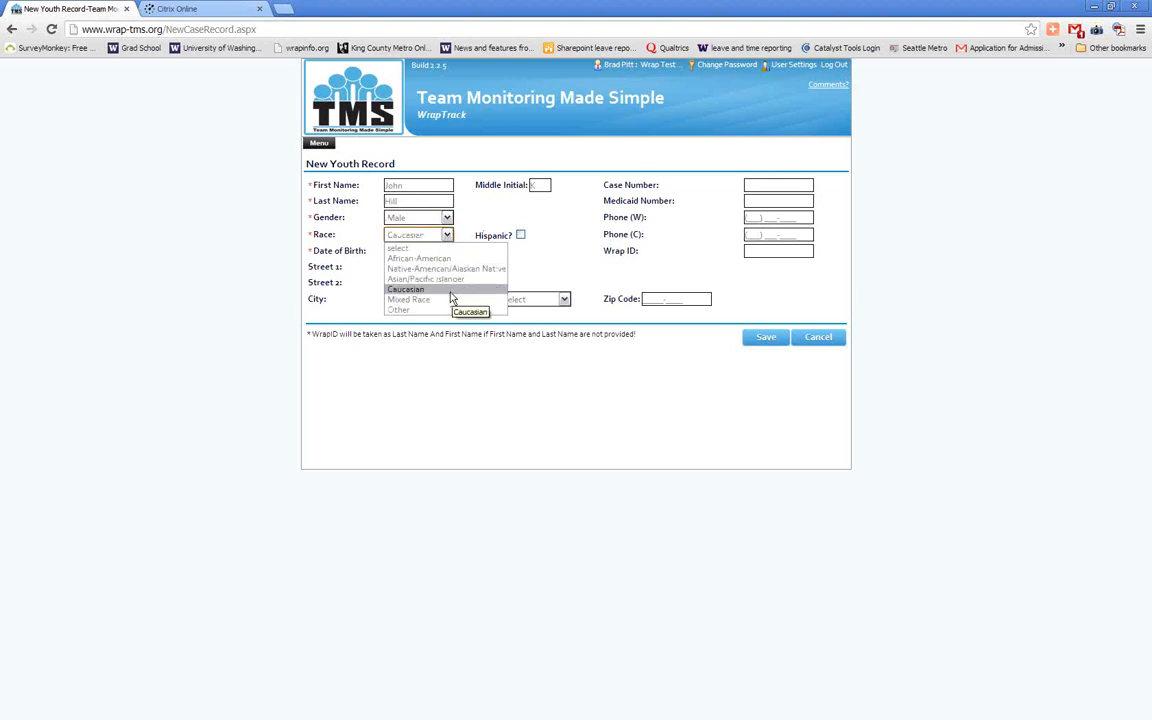
{"action": "left_click", "coordinate": [535, 248]}
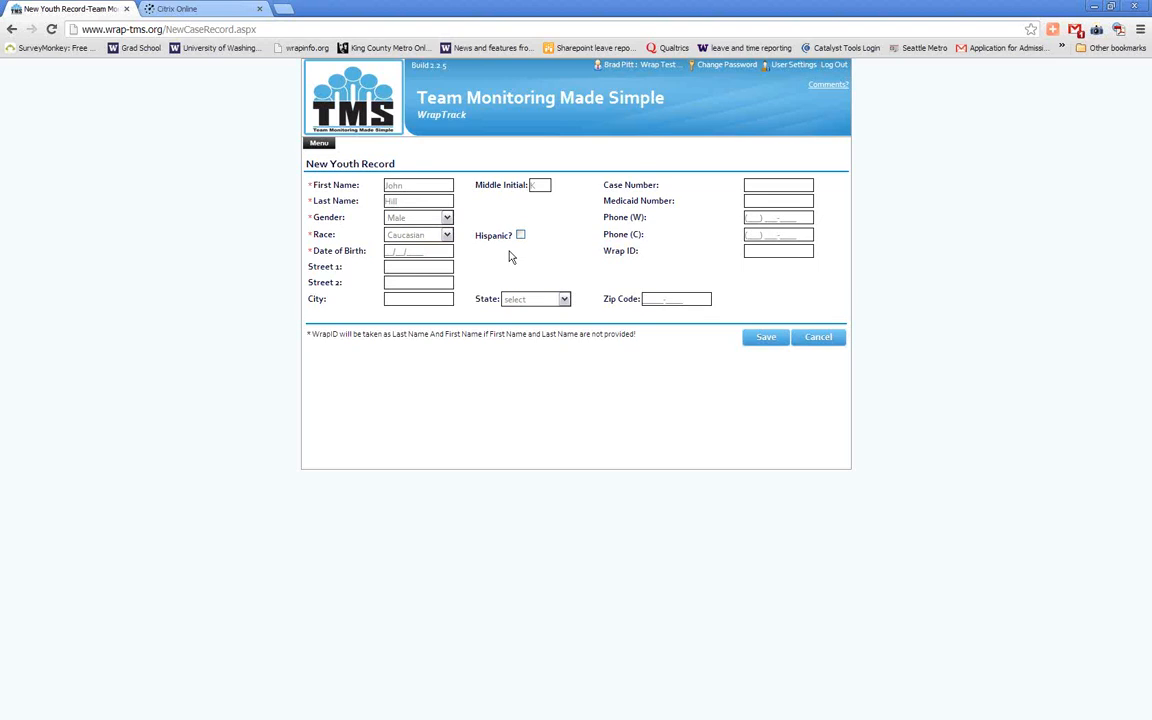
Move the Date of Birth calendar back to the youth's birth year and close it without choosing a day
{"action": "left_click", "coordinate": [409, 252]}
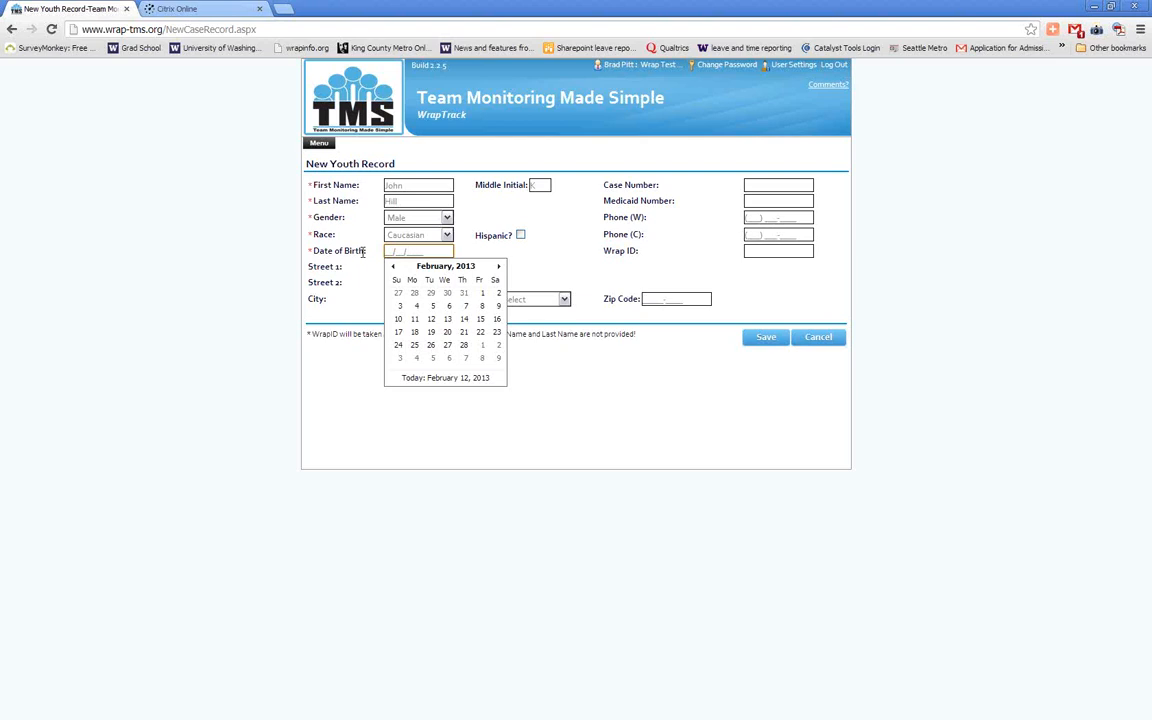
{"action": "left_click", "coordinate": [445, 266]}
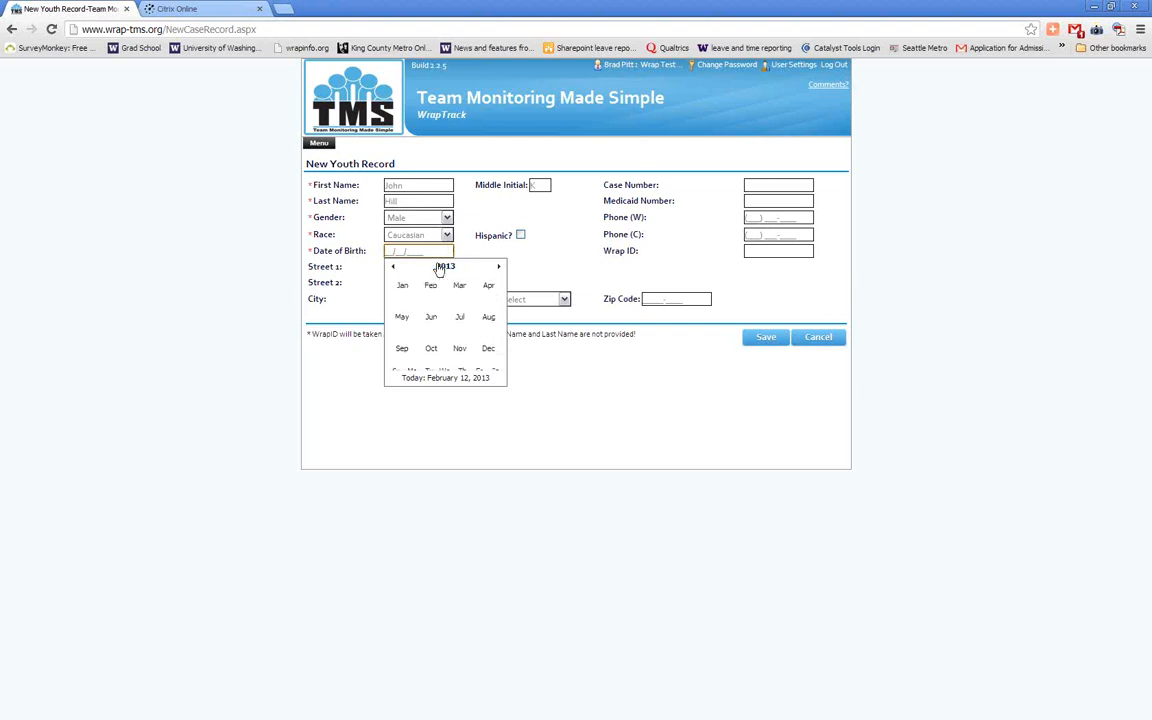
{"action": "left_click", "coordinate": [446, 267]}
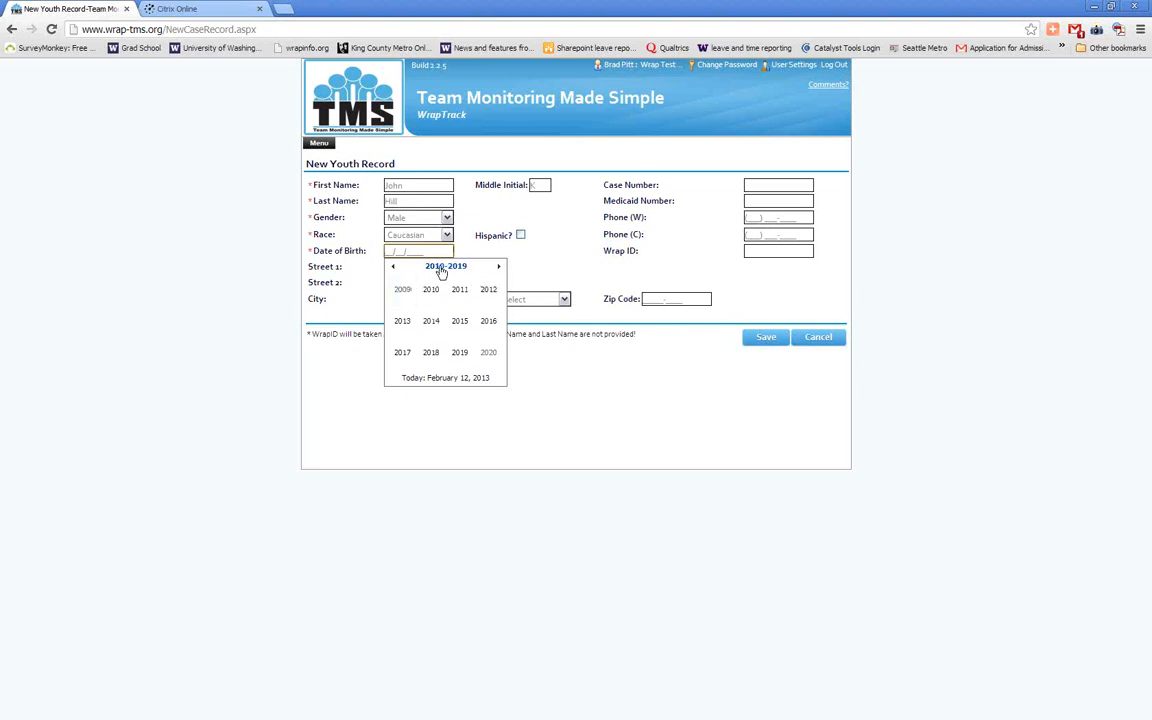
{"action": "left_click", "coordinate": [393, 266]}
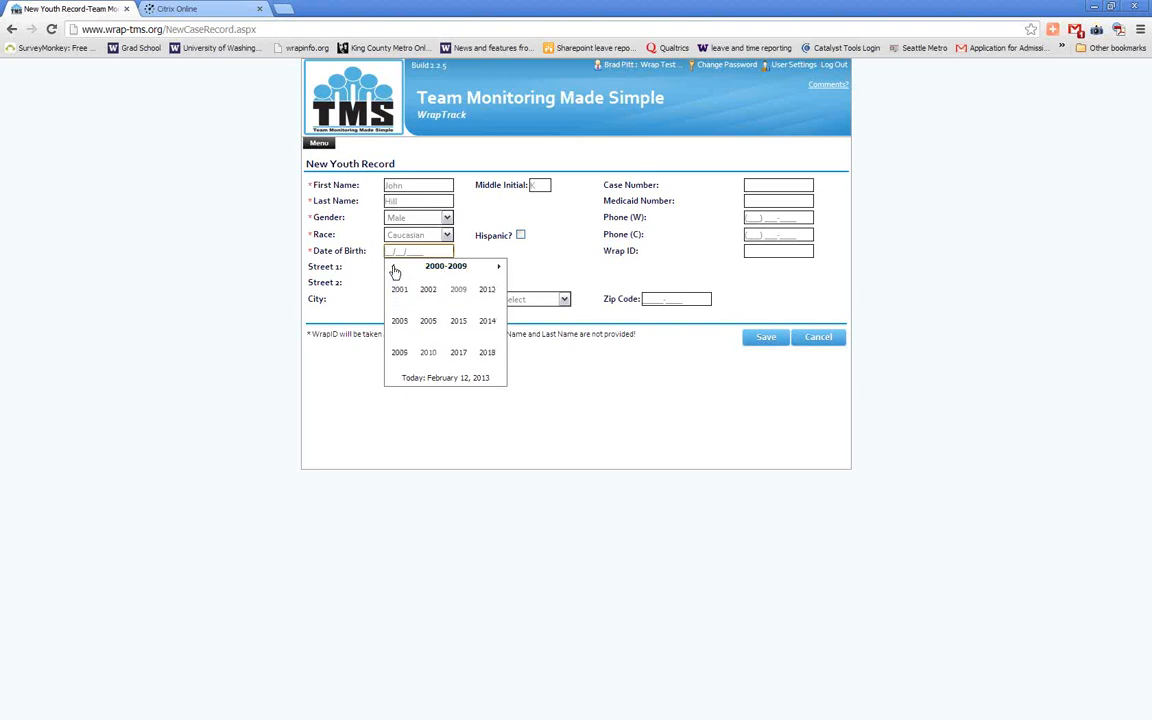
{"action": "left_click", "coordinate": [431, 290]}
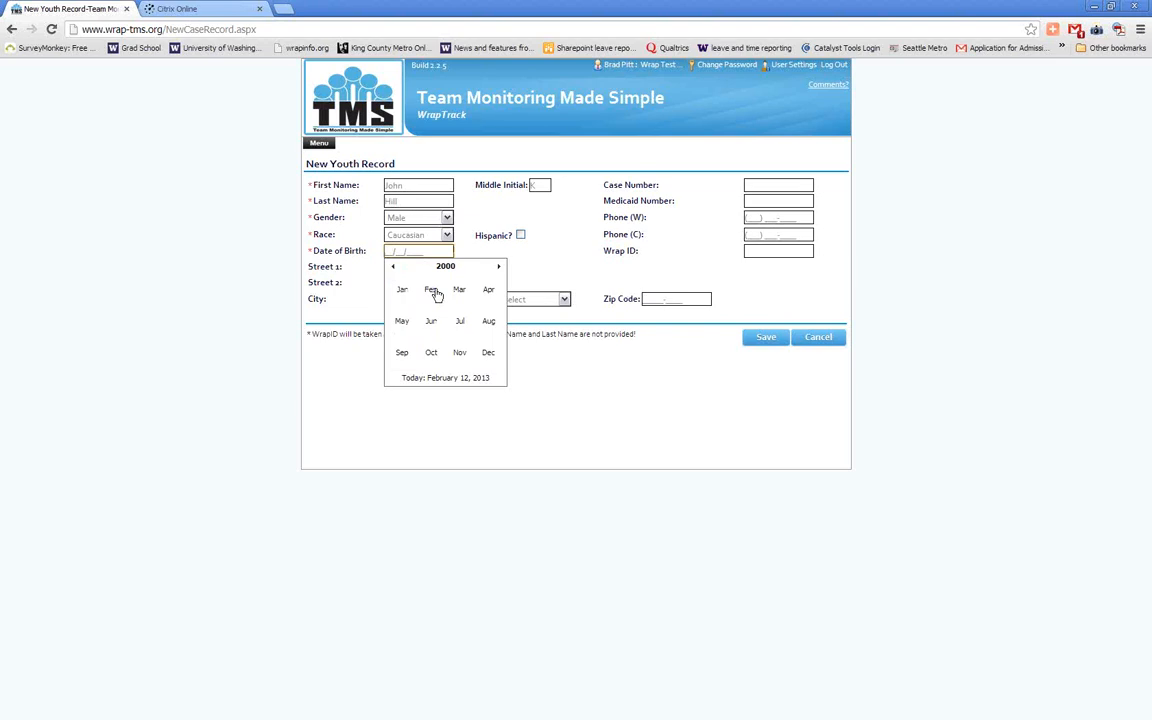
{"action": "left_click", "coordinate": [658, 235]}
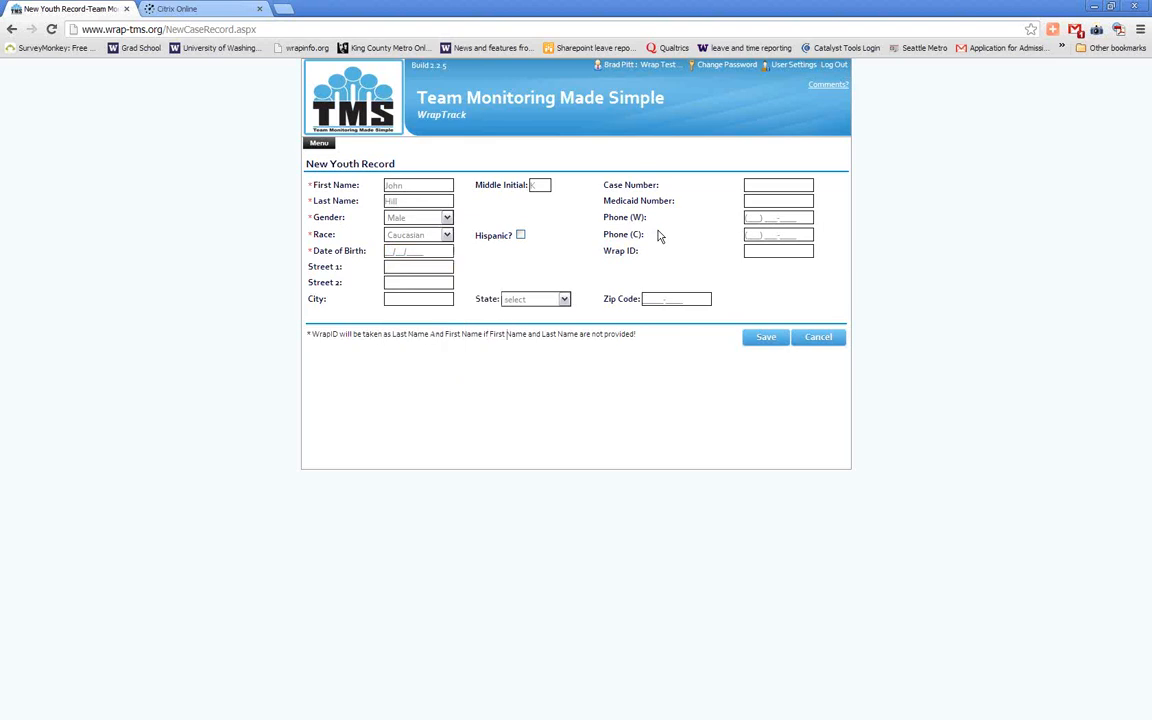
Clear the youth's name and middle initial, and fill in the Wrap ID, using that number as first and last name too
{"action": "left_click", "coordinate": [395, 186]}
{"action": "key", "text": "Tab"}
{"action": "left_click", "coordinate": [540, 185]}
{"action": "left_click", "coordinate": [759, 252]}
{"action": "type", "text": "45678"}
{"action": "left_click", "coordinate": [716, 266]}
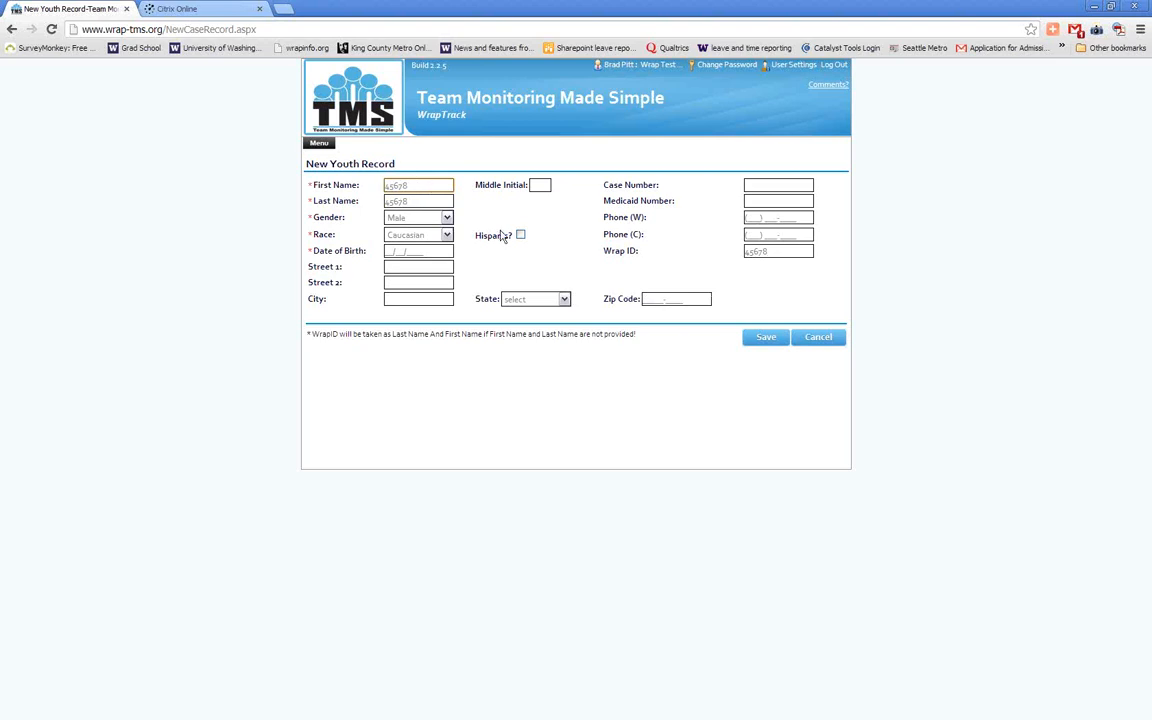
Fill in the youth's date of birth by choosing the month and day in the calendar
{"action": "left_click", "coordinate": [418, 251]}
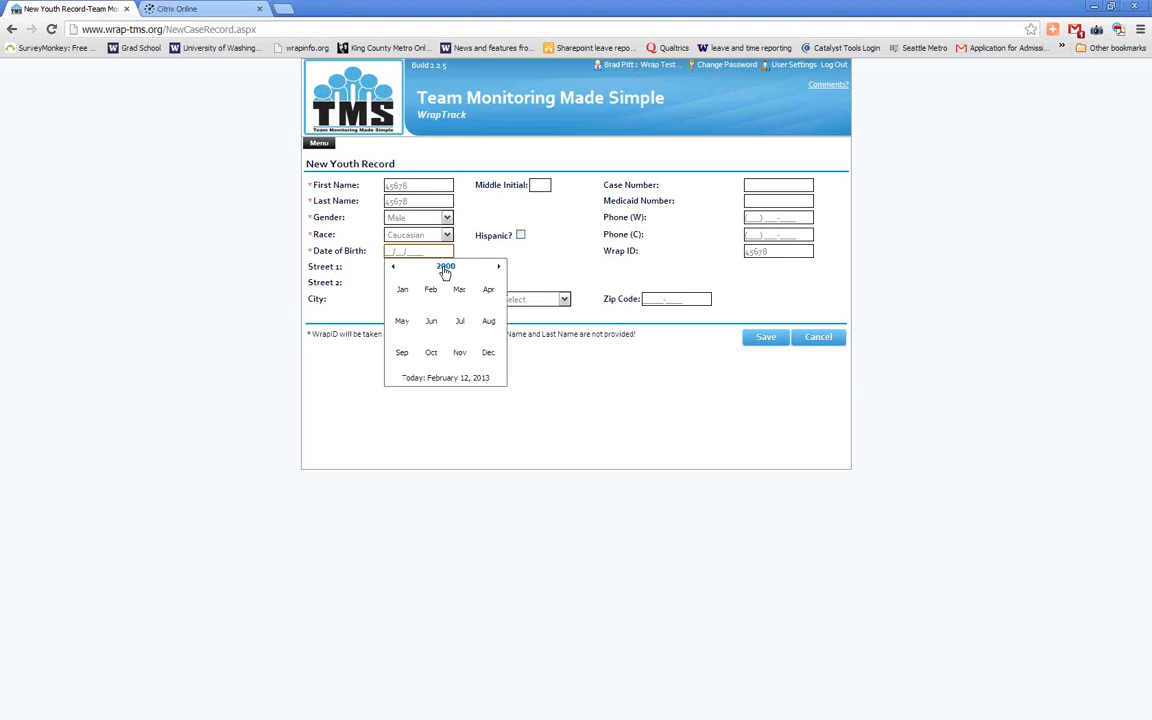
{"action": "left_click", "coordinate": [428, 291]}
{"action": "left_click", "coordinate": [414, 319]}
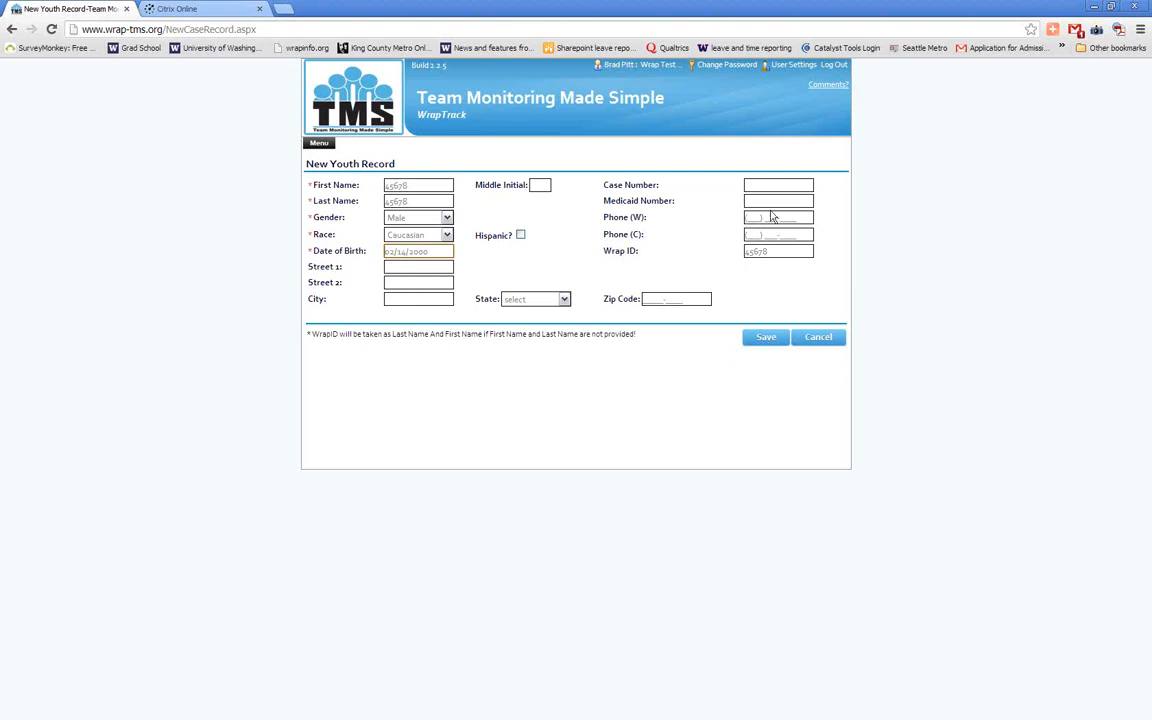
{"action": "left_click_drag", "start_coordinate": [603, 185], "coordinate": [681, 215]}
{"action": "left_click", "coordinate": [681, 214]}
{"action": "left_click_drag", "start_coordinate": [600, 256], "coordinate": [644, 257]}
Save the new youth record and choose to fill in its other details
{"action": "left_click", "coordinate": [762, 338]}
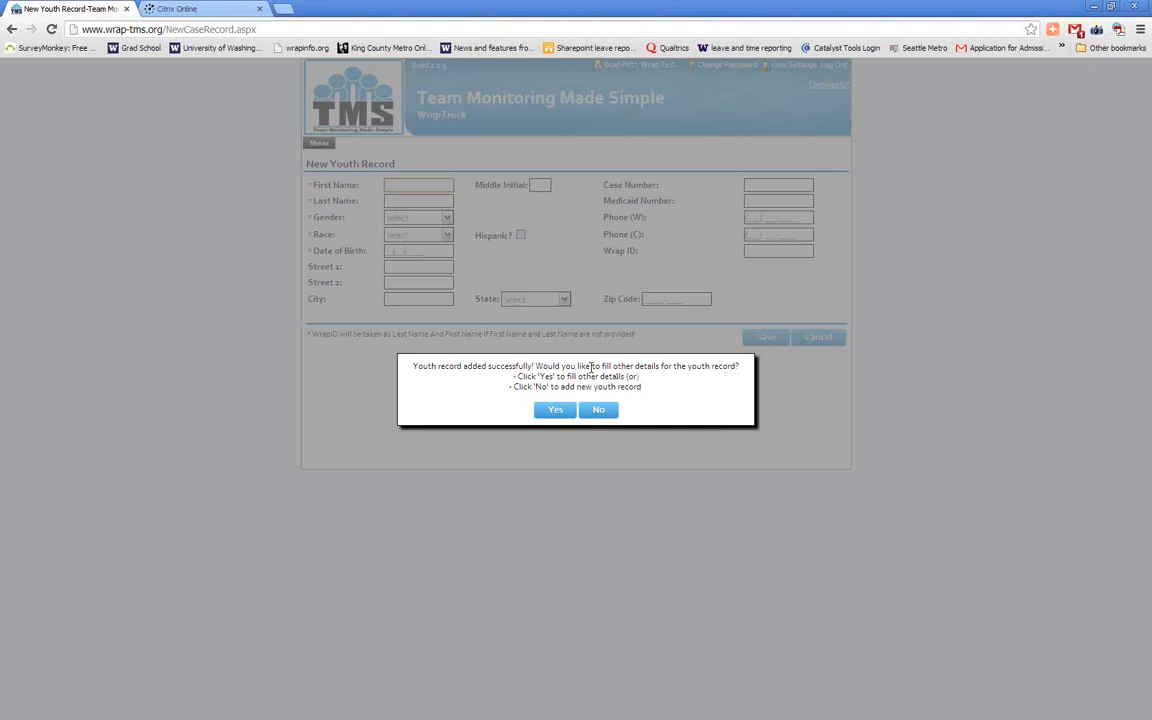
{"action": "left_click", "coordinate": [553, 412]}
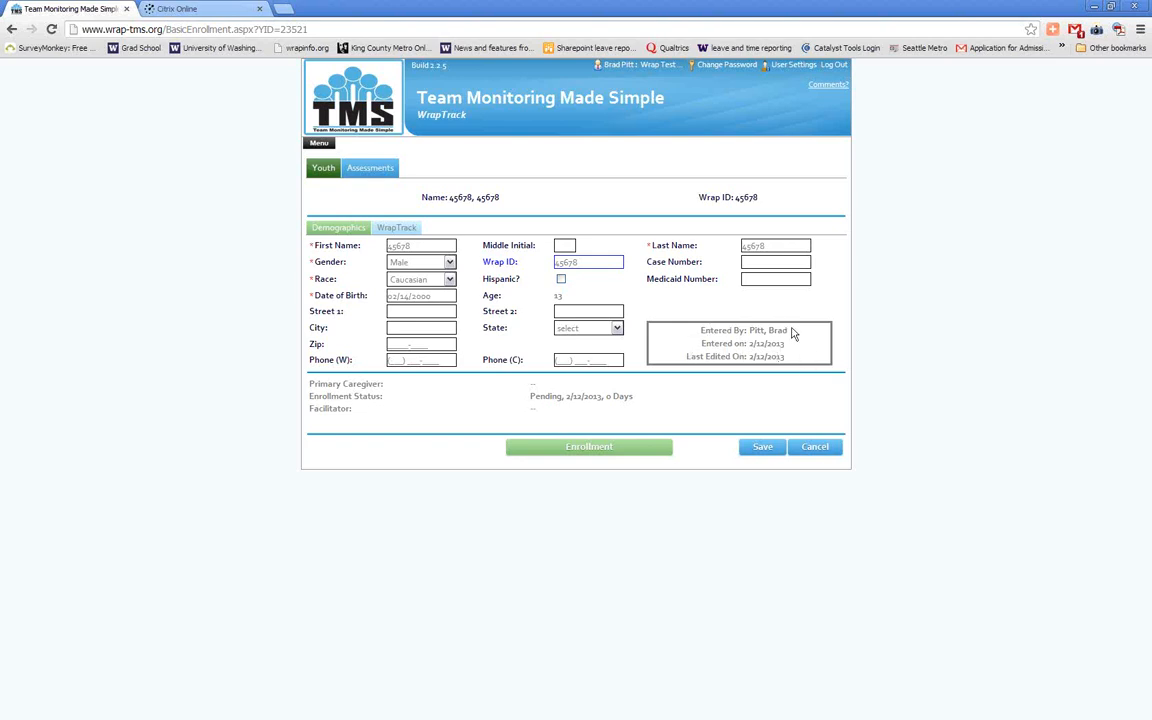
Examine who entered the youth record, its entry and last-edited dates, and the site's navigation options
{"action": "left_click_drag", "start_coordinate": [789, 334], "coordinate": [749, 330]}
{"action": "left_click", "coordinate": [798, 330]}
{"action": "left_click_drag", "start_coordinate": [783, 343], "coordinate": [747, 345]}
{"action": "left_click_drag", "start_coordinate": [785, 357], "coordinate": [752, 360]}
{"action": "left_click", "coordinate": [768, 357]}
{"action": "left_click_drag", "start_coordinate": [686, 357], "coordinate": [790, 364]}
{"action": "left_click", "coordinate": [784, 354]}
{"action": "left_click", "coordinate": [317, 145]}
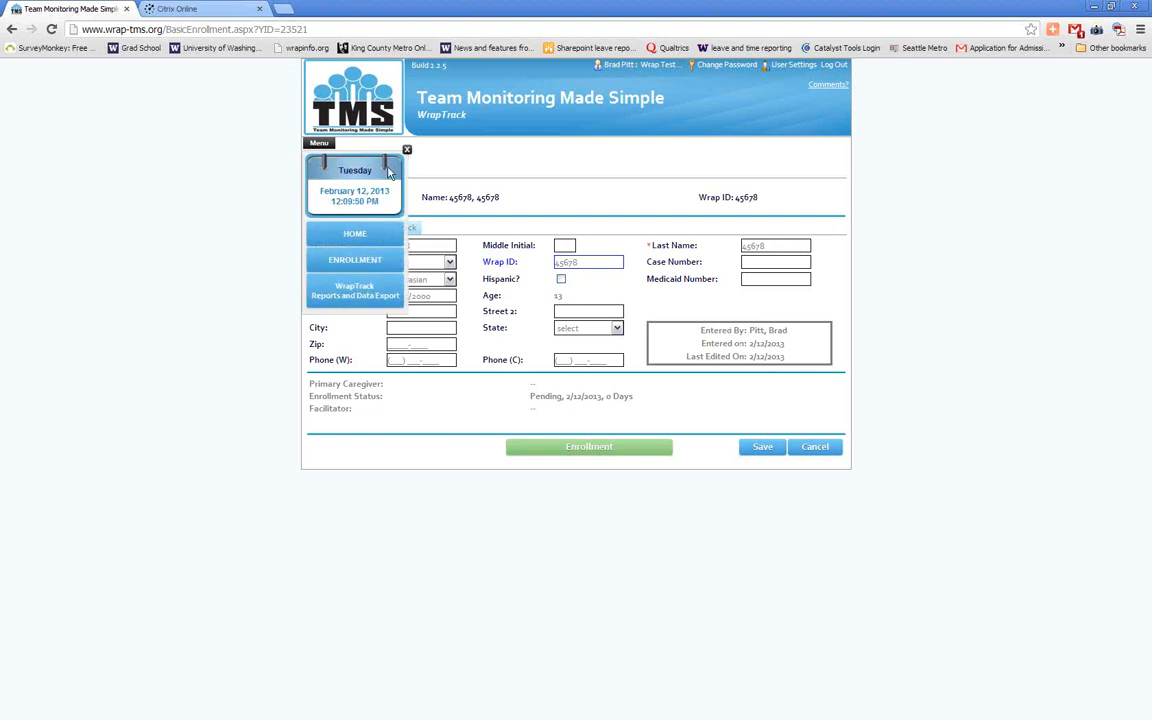
{"action": "left_click", "coordinate": [407, 151]}
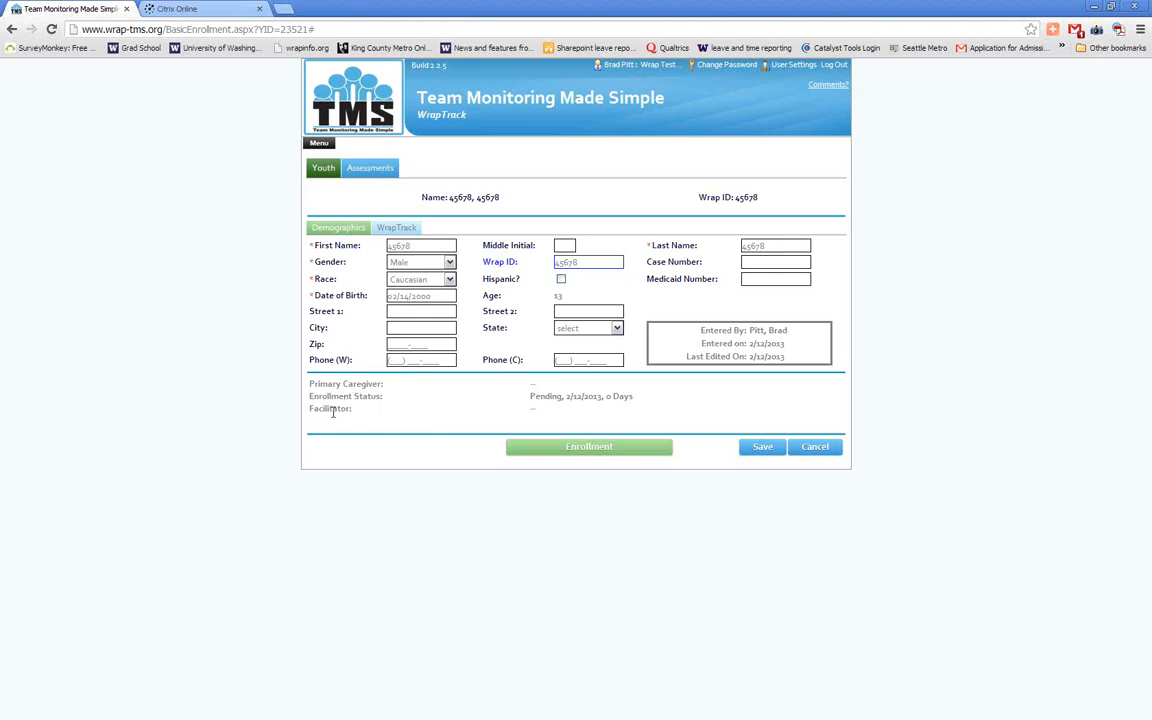
Check the primary caregiver, enrollment status and facilitator details of the youth record
{"action": "left_click_drag", "start_coordinate": [310, 411], "coordinate": [530, 381]}
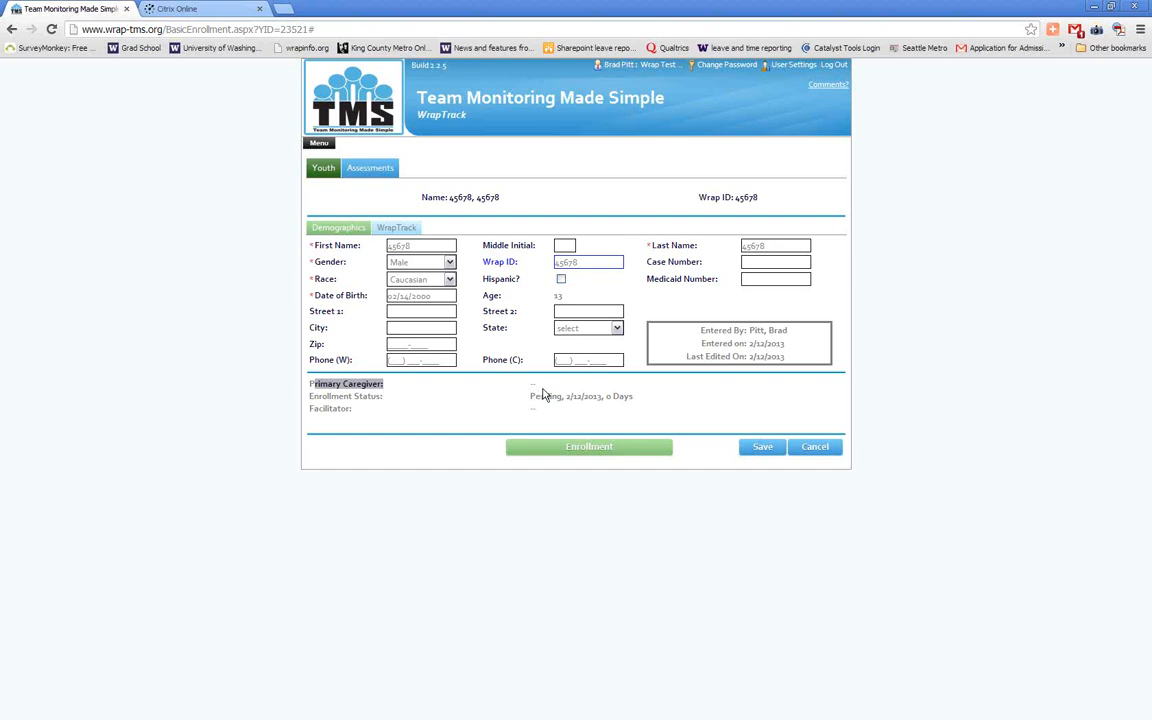
{"action": "left_click", "coordinate": [543, 395]}
{"action": "left_click_drag", "start_coordinate": [531, 398], "coordinate": [639, 399]}
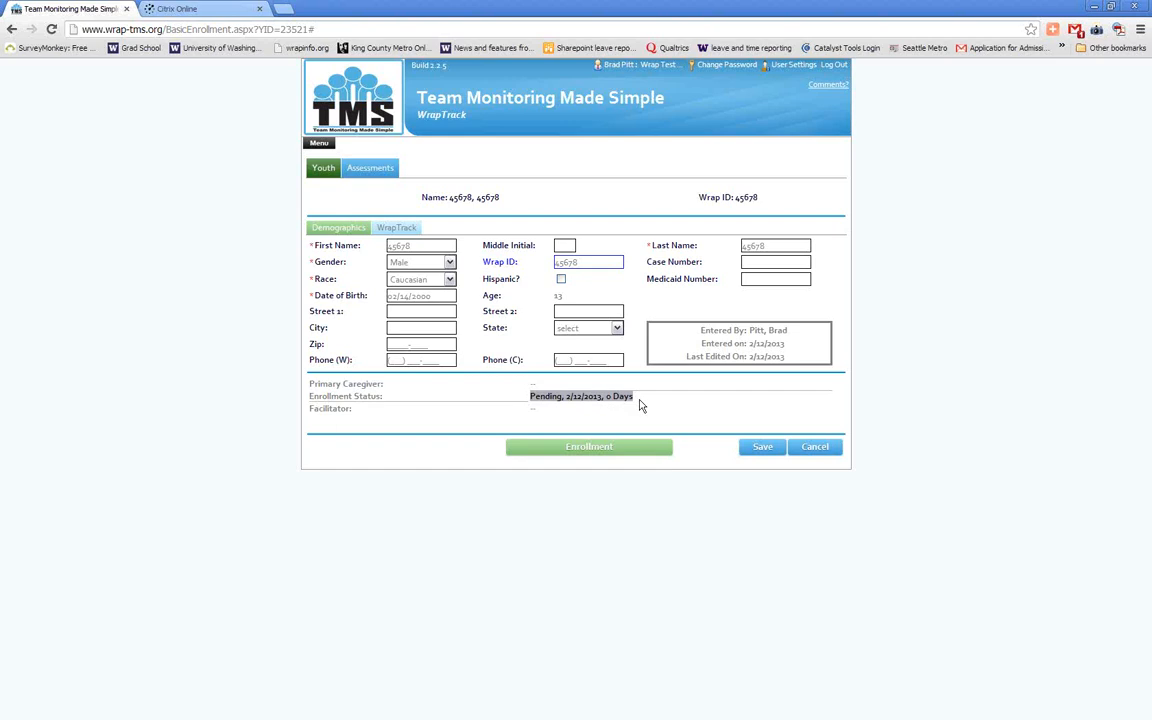
{"action": "left_click", "coordinate": [640, 401]}
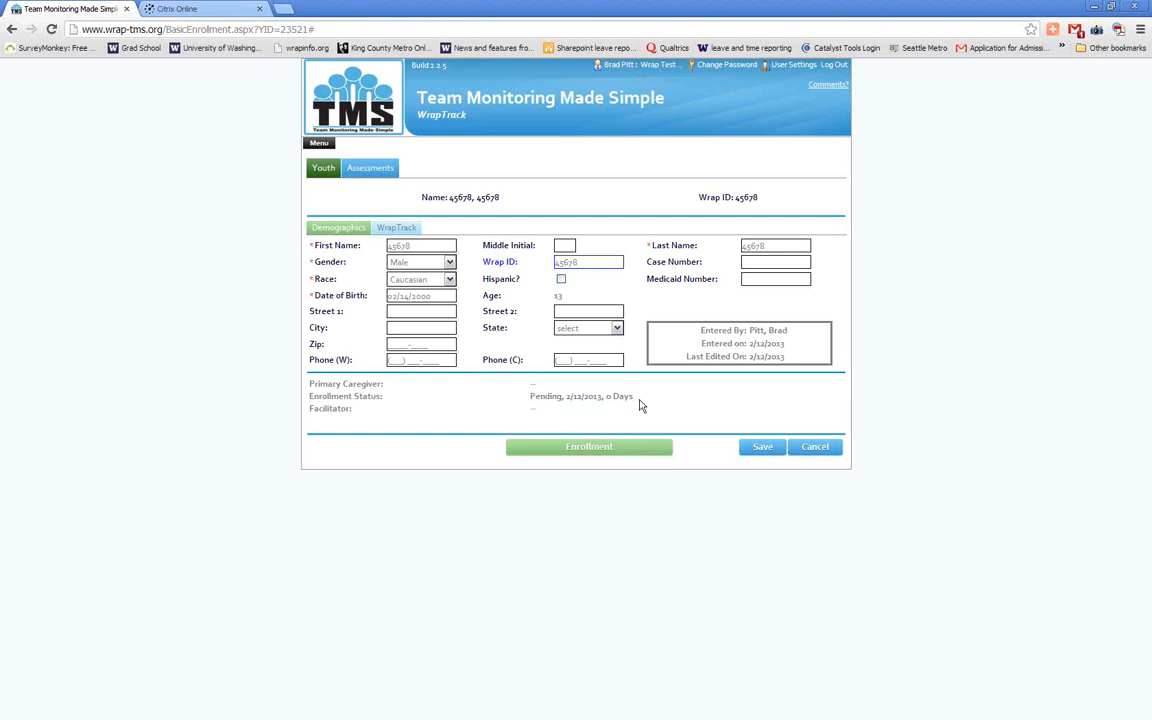
Start a new enrollment status for the youth with start date 02/12/2013 and status Enrolled
{"action": "left_click", "coordinate": [648, 456]}
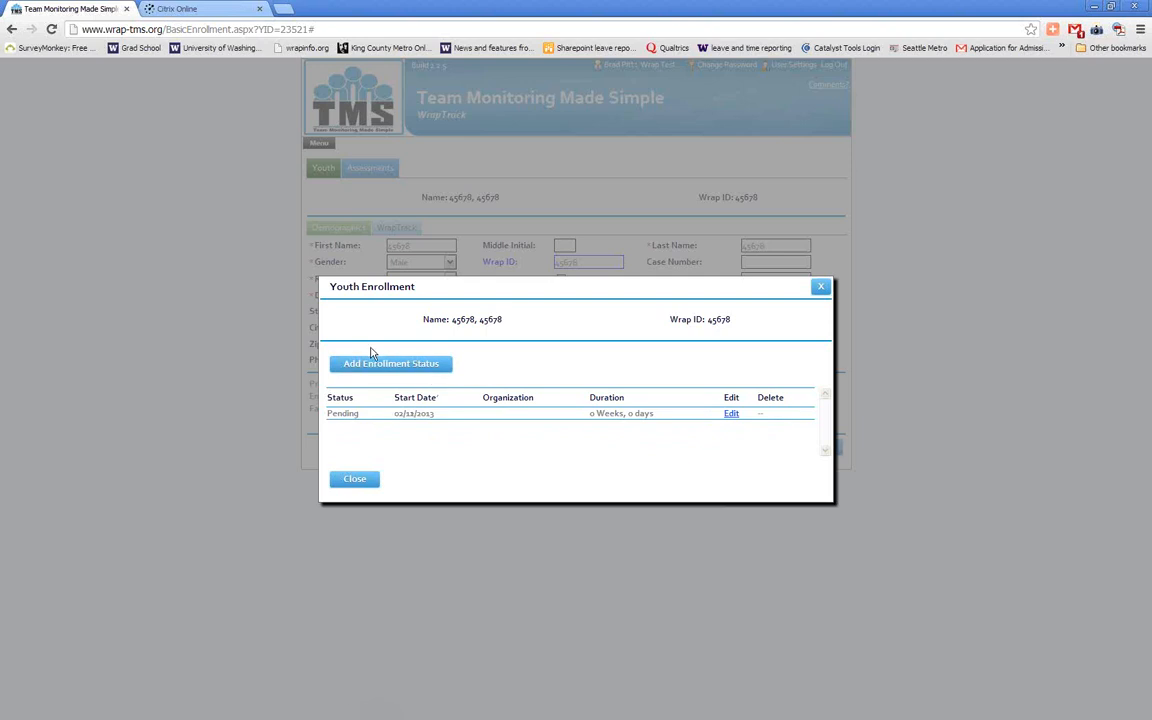
{"action": "left_click", "coordinate": [410, 364]}
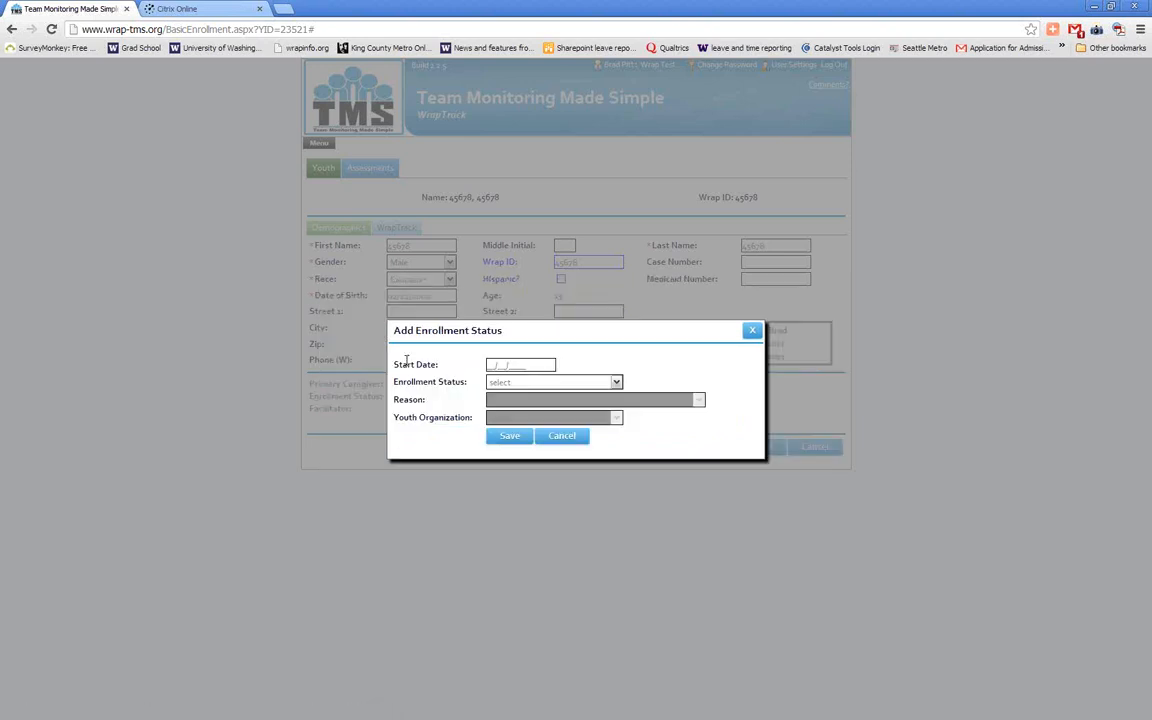
{"action": "left_click", "coordinate": [495, 365]}
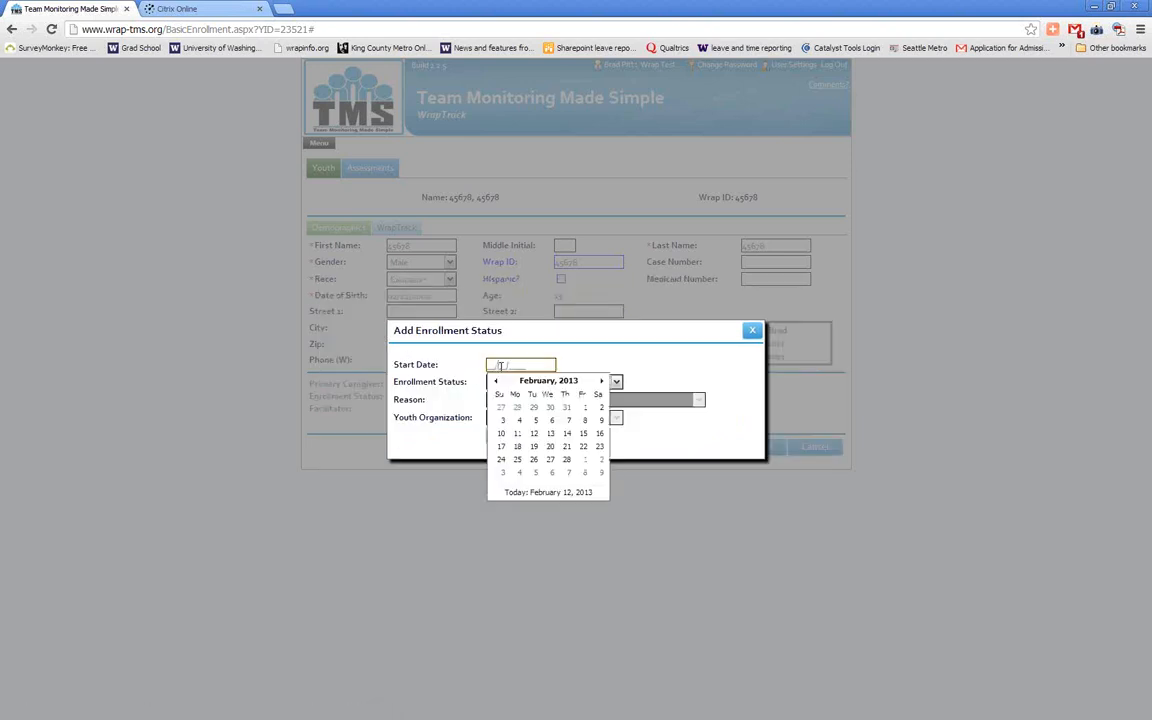
{"action": "left_click", "coordinate": [550, 494]}
{"action": "left_click", "coordinate": [618, 383]}
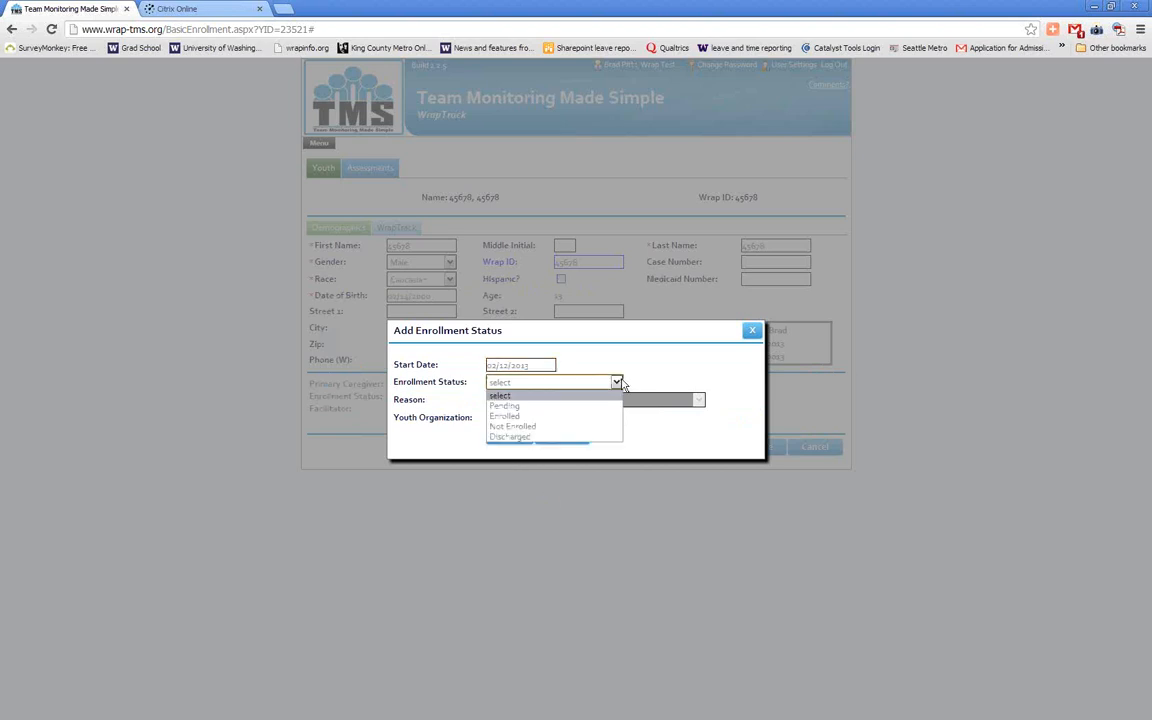
{"action": "left_click", "coordinate": [598, 424]}
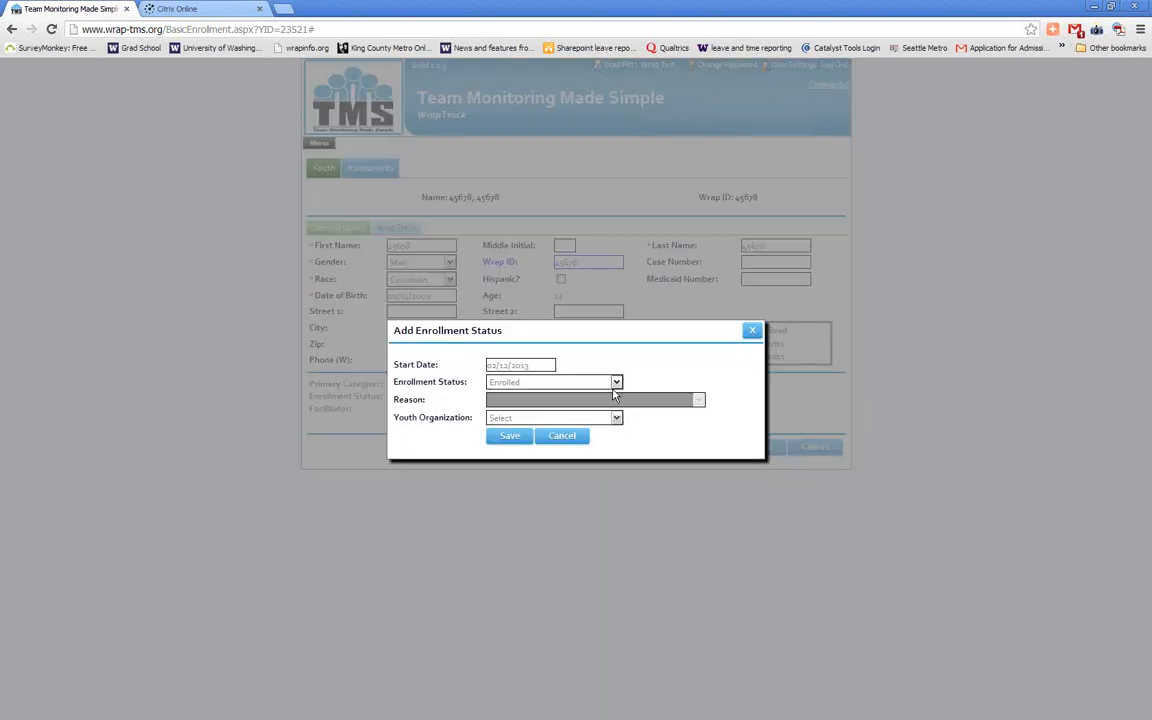
Assign Wrap Test Site Config as the youth organization, save the enrollment status and close the enrollment window
{"action": "left_click", "coordinate": [614, 389]}
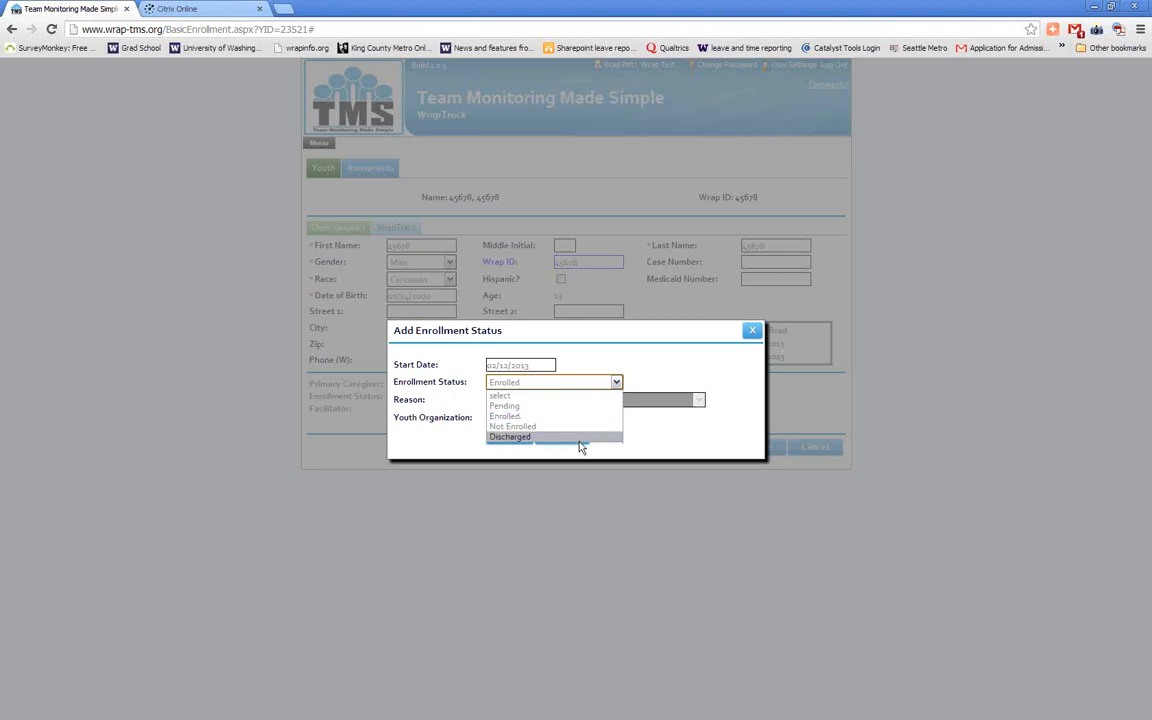
{"action": "left_click", "coordinate": [698, 426]}
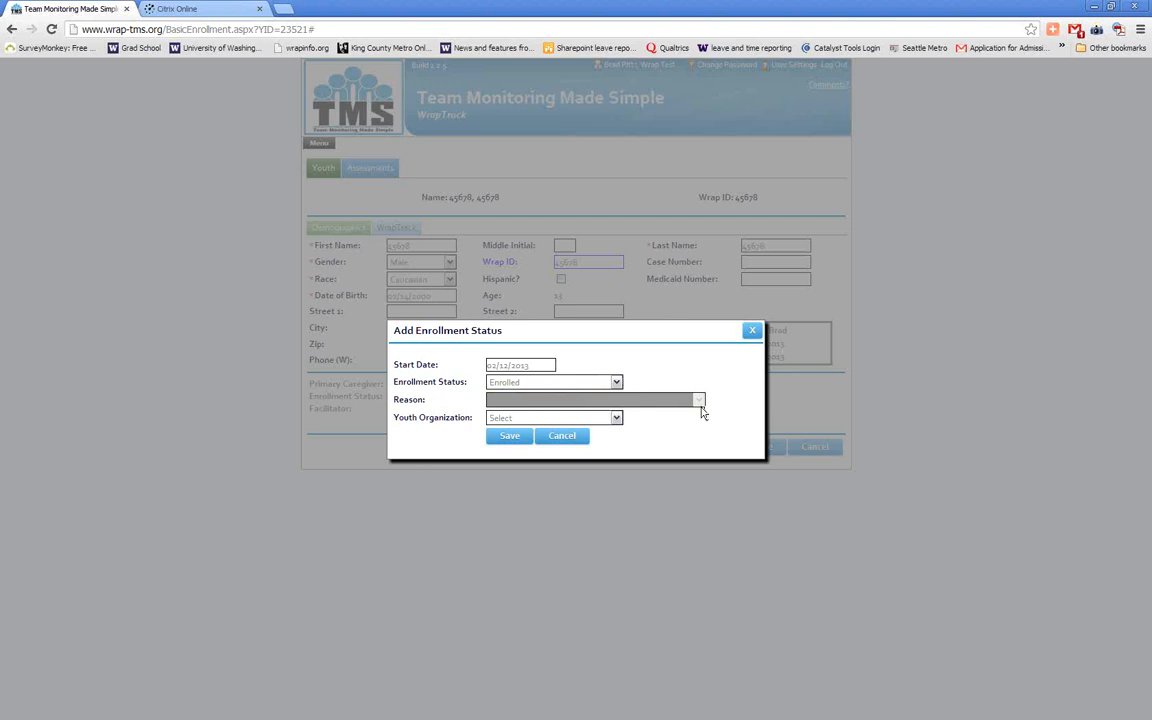
{"action": "left_click", "coordinate": [617, 419]}
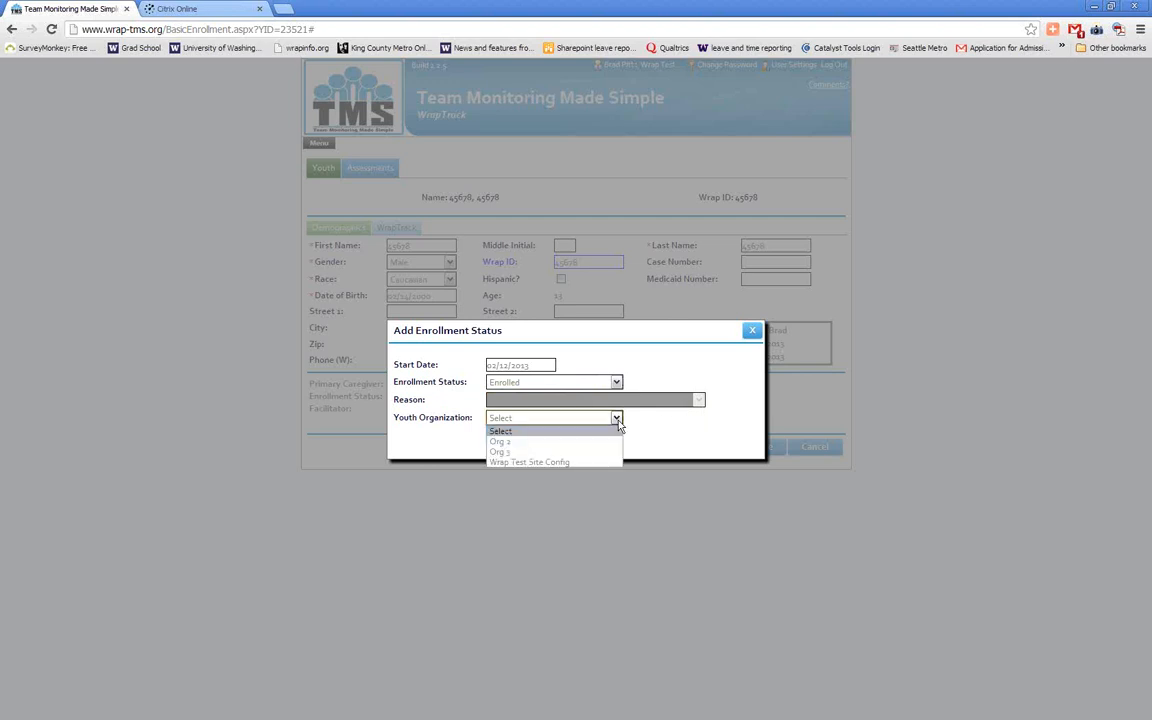
{"action": "left_click", "coordinate": [590, 463]}
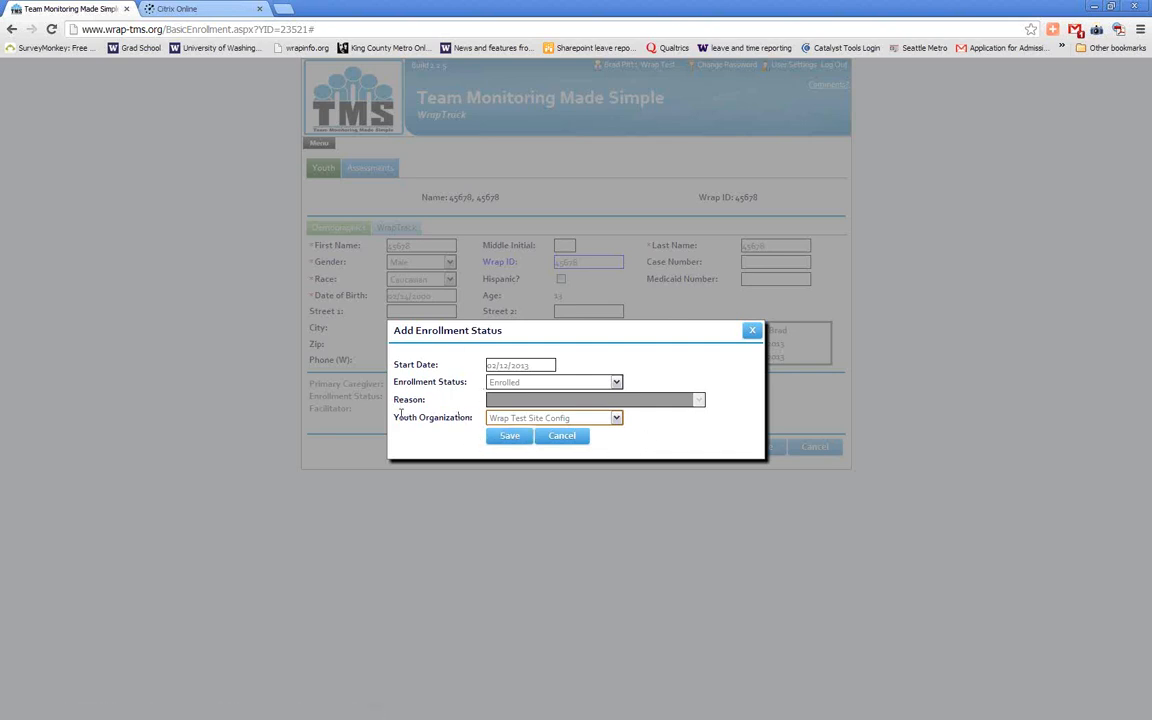
{"action": "left_click", "coordinate": [506, 444]}
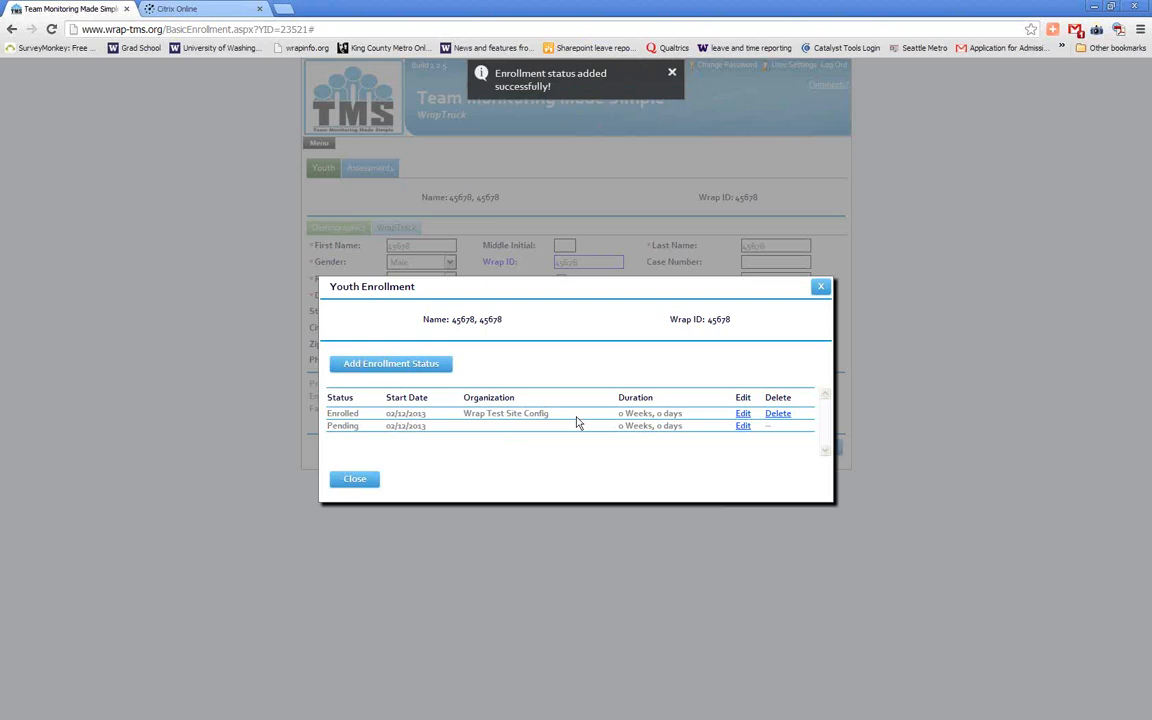
{"action": "left_click", "coordinate": [356, 480]}
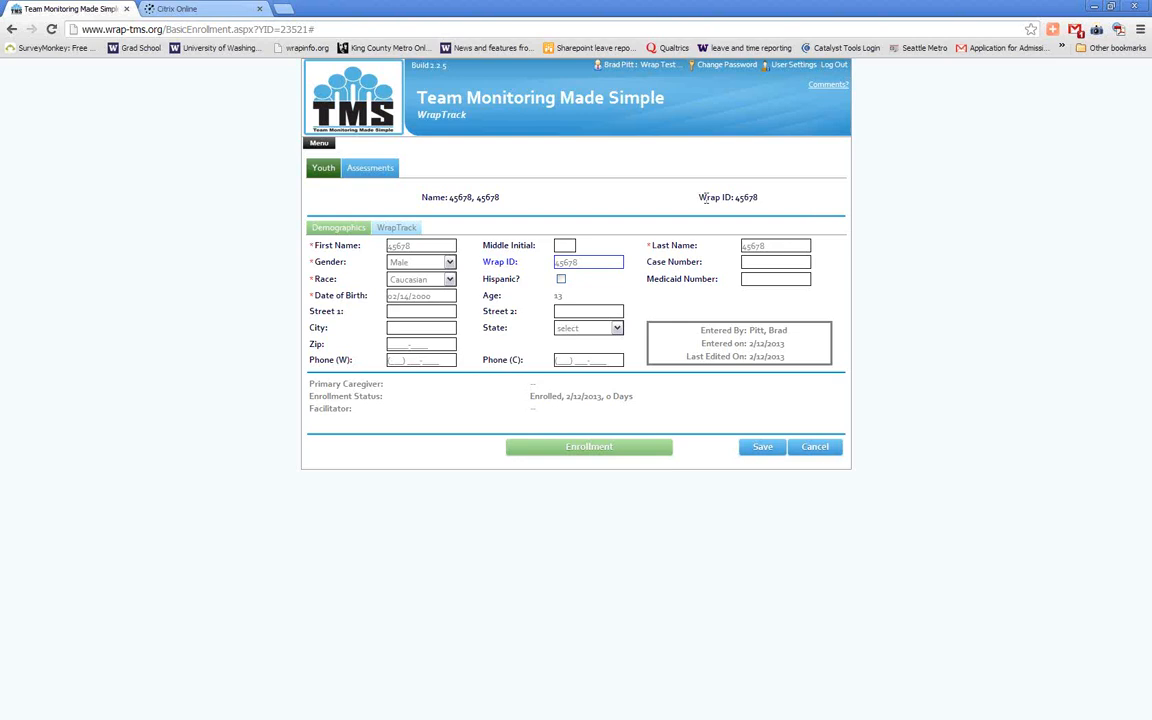
In the WrapTrack school information, answer No to school in the last 30 days and give Other with filler text as the reason
{"action": "left_click", "coordinate": [414, 231]}
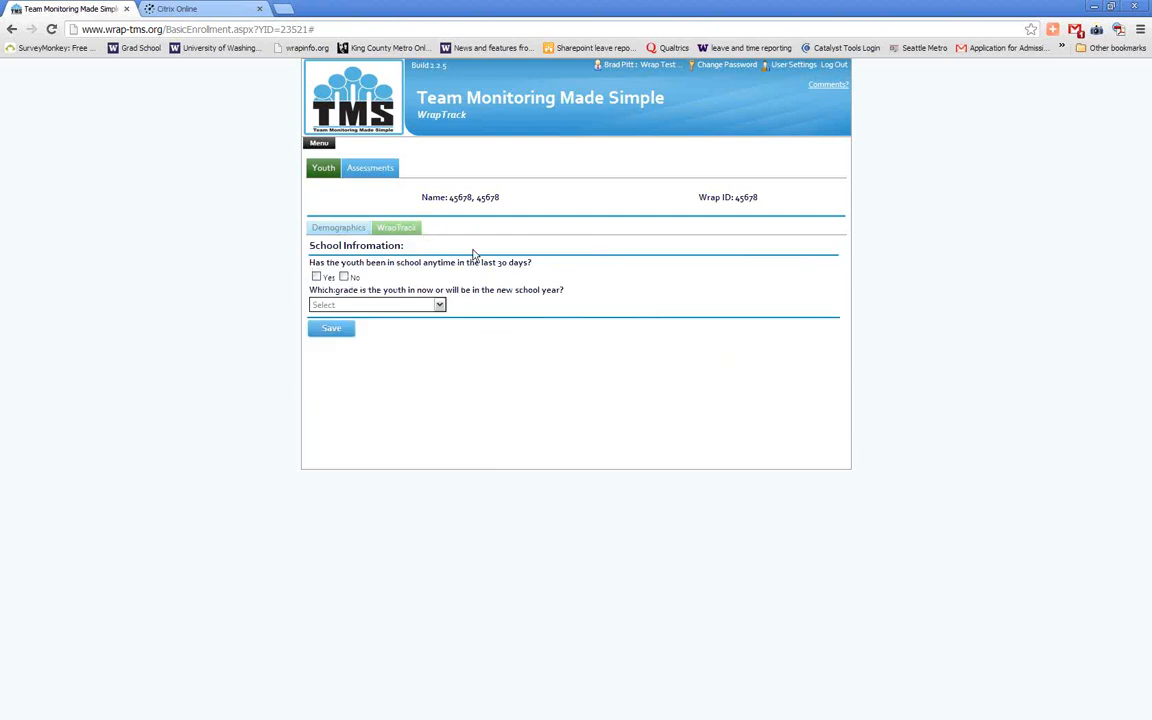
{"action": "left_click", "coordinate": [345, 278]}
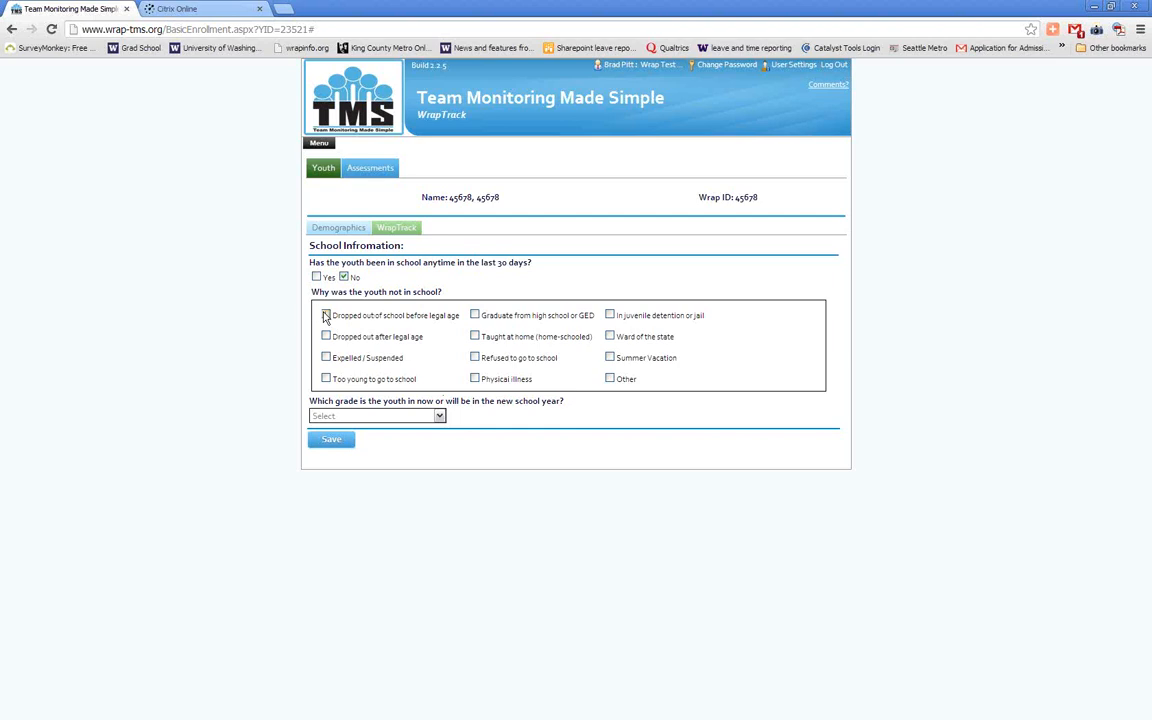
{"action": "left_click", "coordinate": [608, 381]}
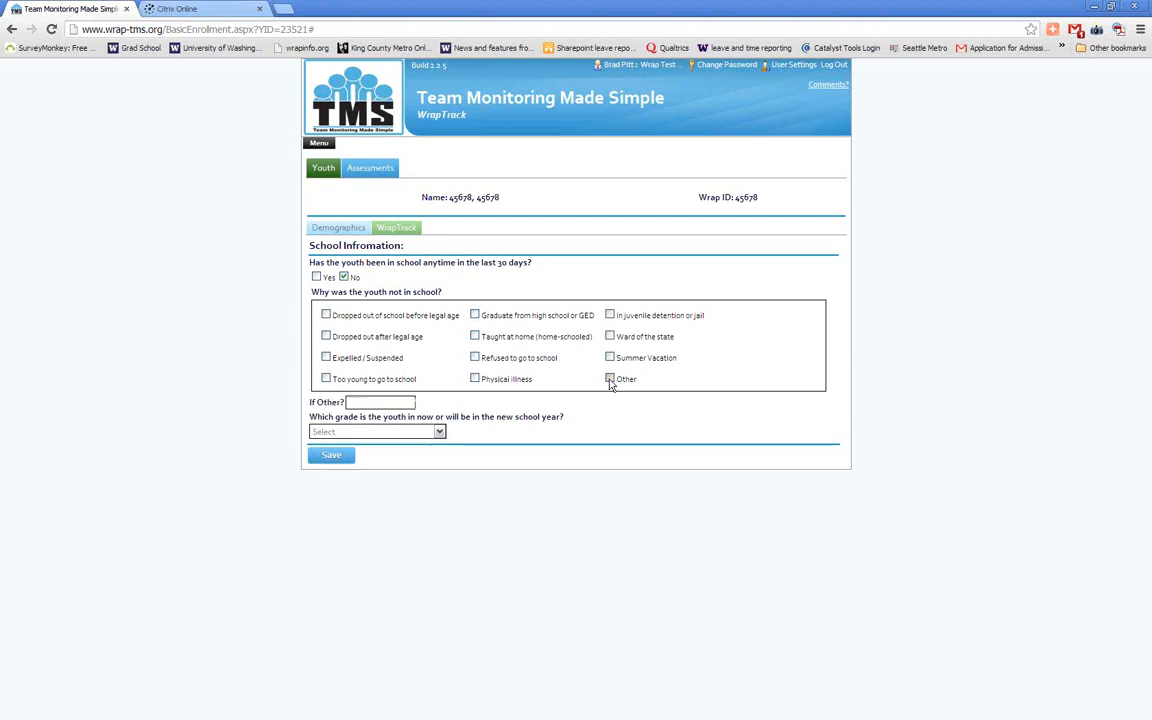
{"action": "left_click", "coordinate": [367, 404]}
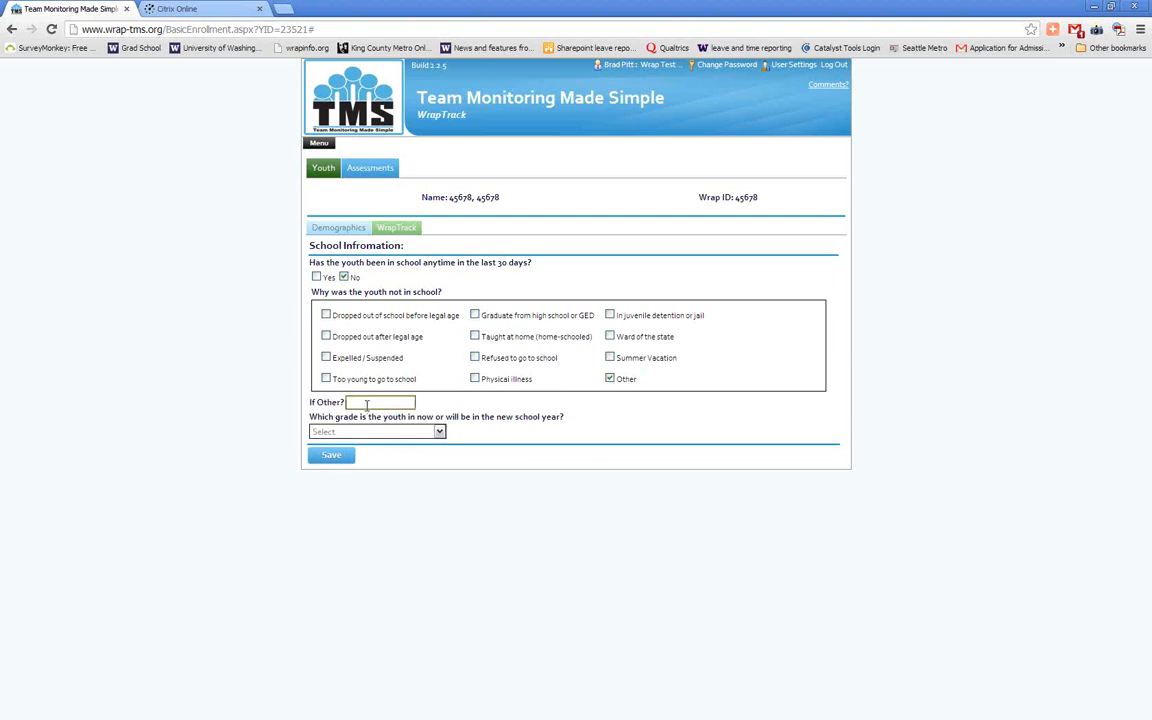
{"action": "type", "text": "idk"}
Set the youth's grade to Other, save the school information and dismiss the notification
{"action": "left_click", "coordinate": [439, 432]}
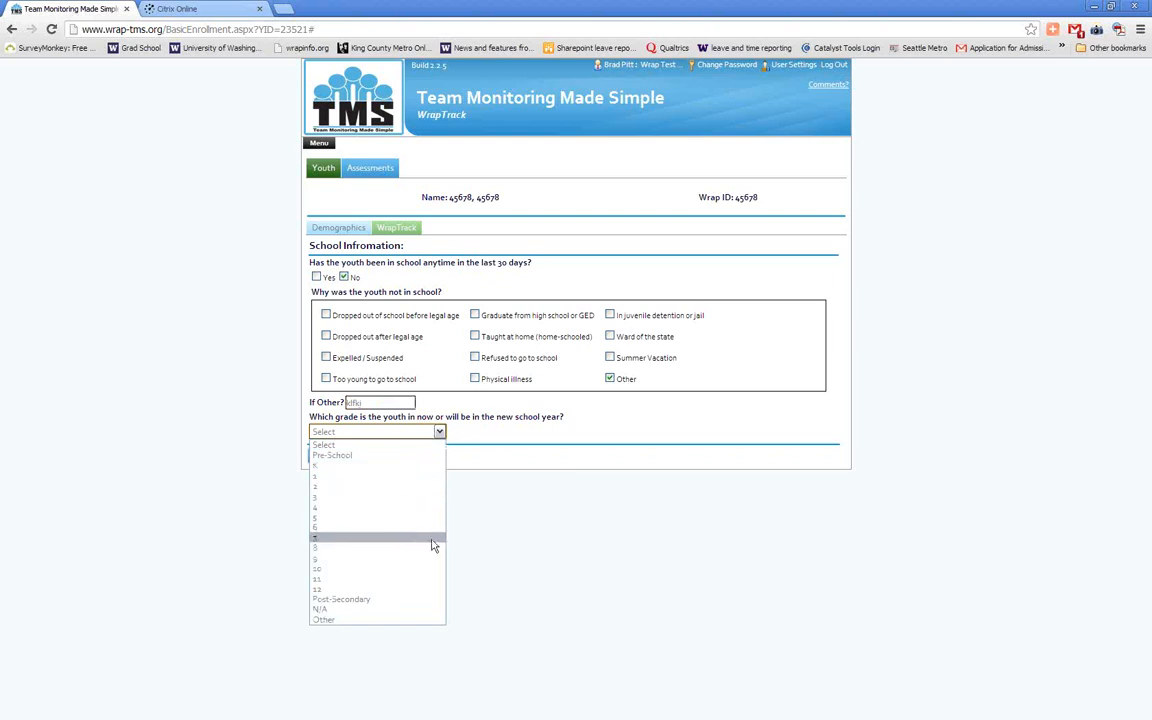
{"action": "left_click", "coordinate": [393, 620]}
{"action": "left_click", "coordinate": [468, 428]}
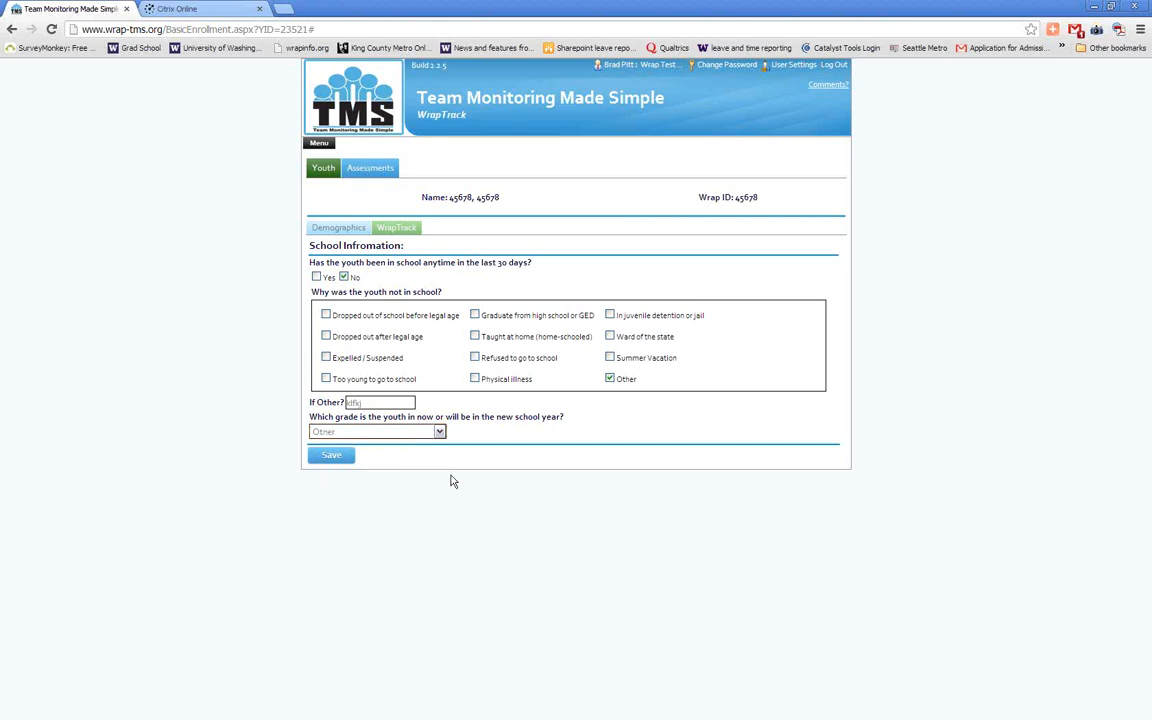
{"action": "left_click", "coordinate": [332, 457]}
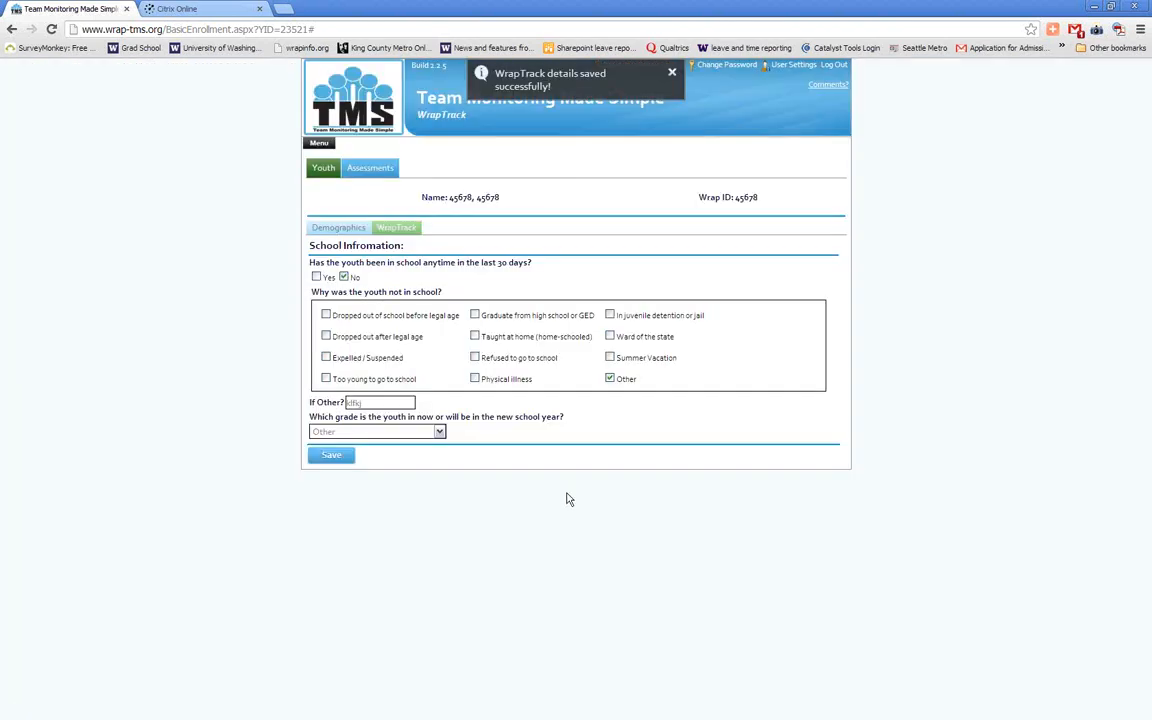
{"action": "left_click", "coordinate": [674, 73]}
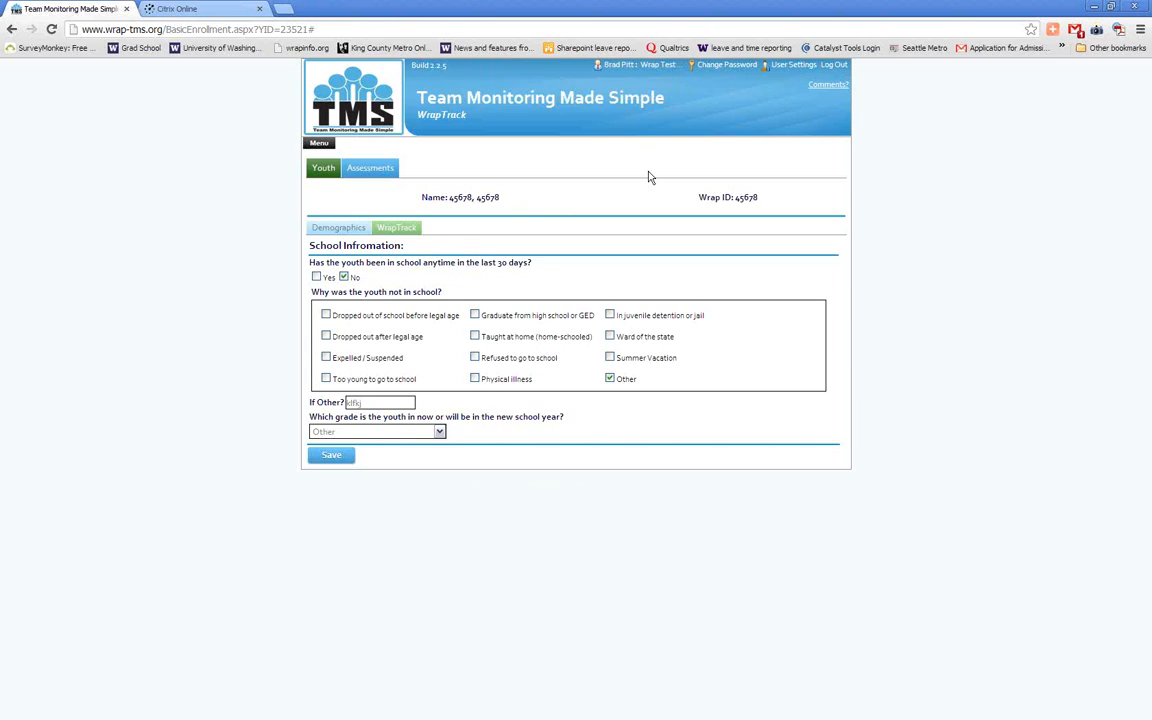
Add a WFI - Caregiver Form from the youth's assessments and maximize the form's window
{"action": "left_click", "coordinate": [352, 230]}
{"action": "left_click", "coordinate": [358, 233]}
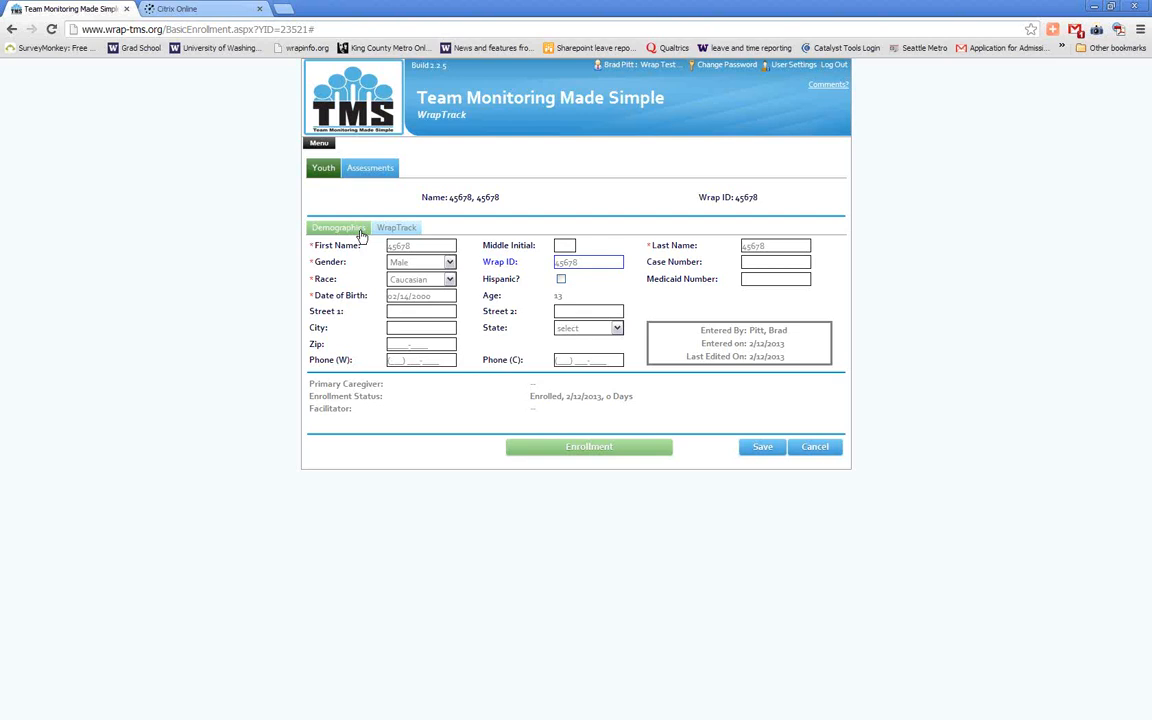
{"action": "left_click", "coordinate": [369, 170]}
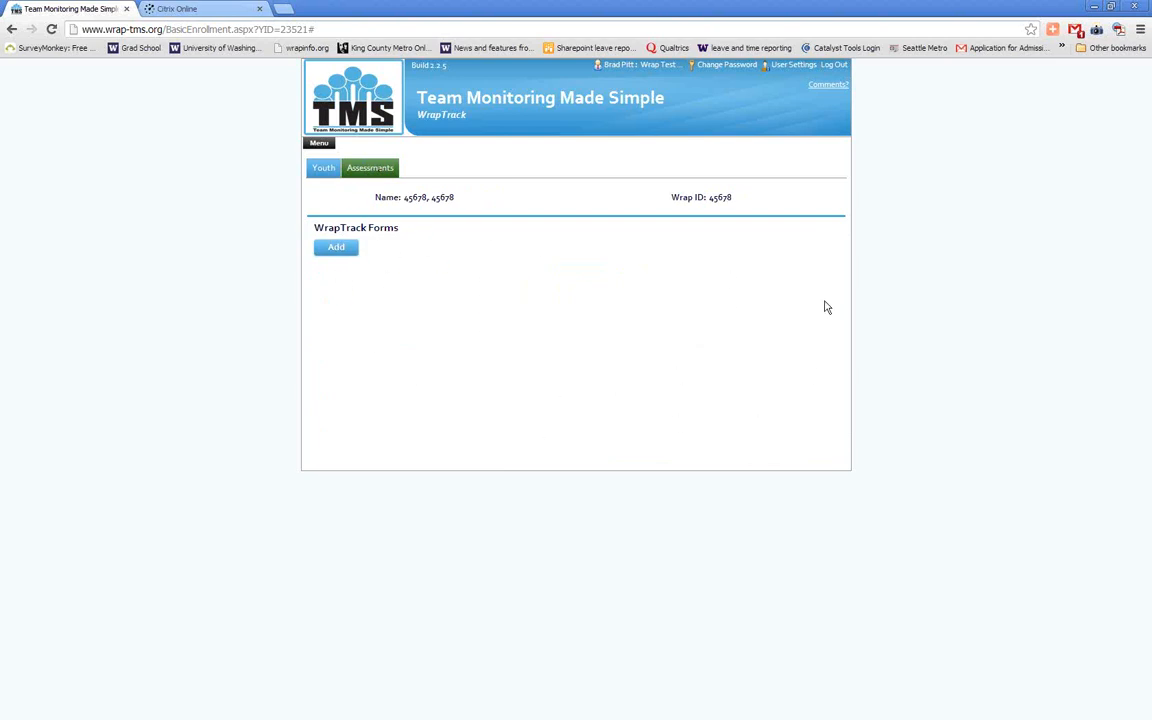
{"action": "left_click", "coordinate": [342, 252]}
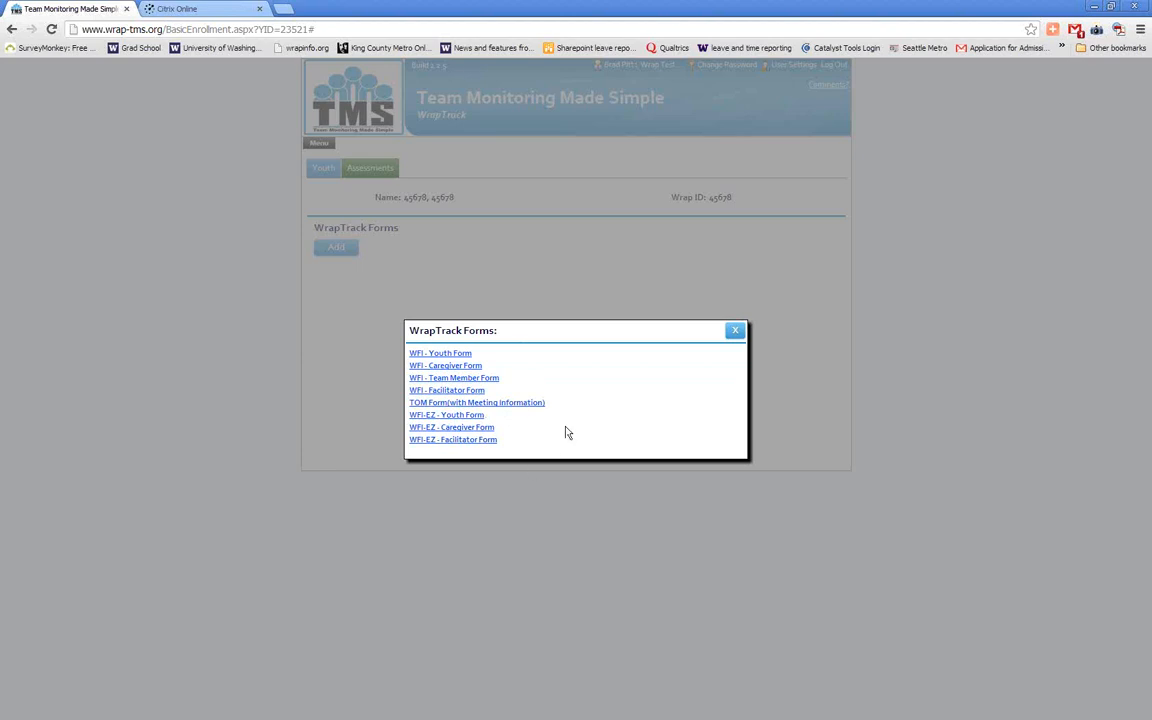
{"action": "left_click", "coordinate": [467, 370]}
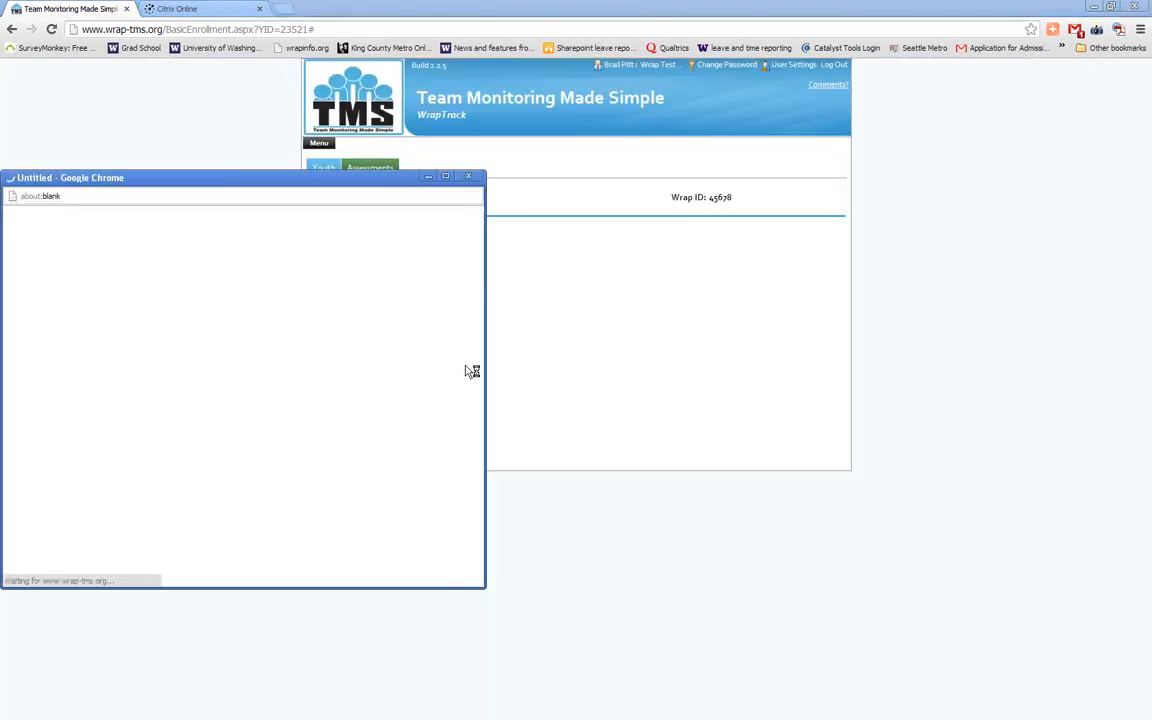
{"action": "left_click_drag", "start_coordinate": [300, 183], "coordinate": [764, 233]}
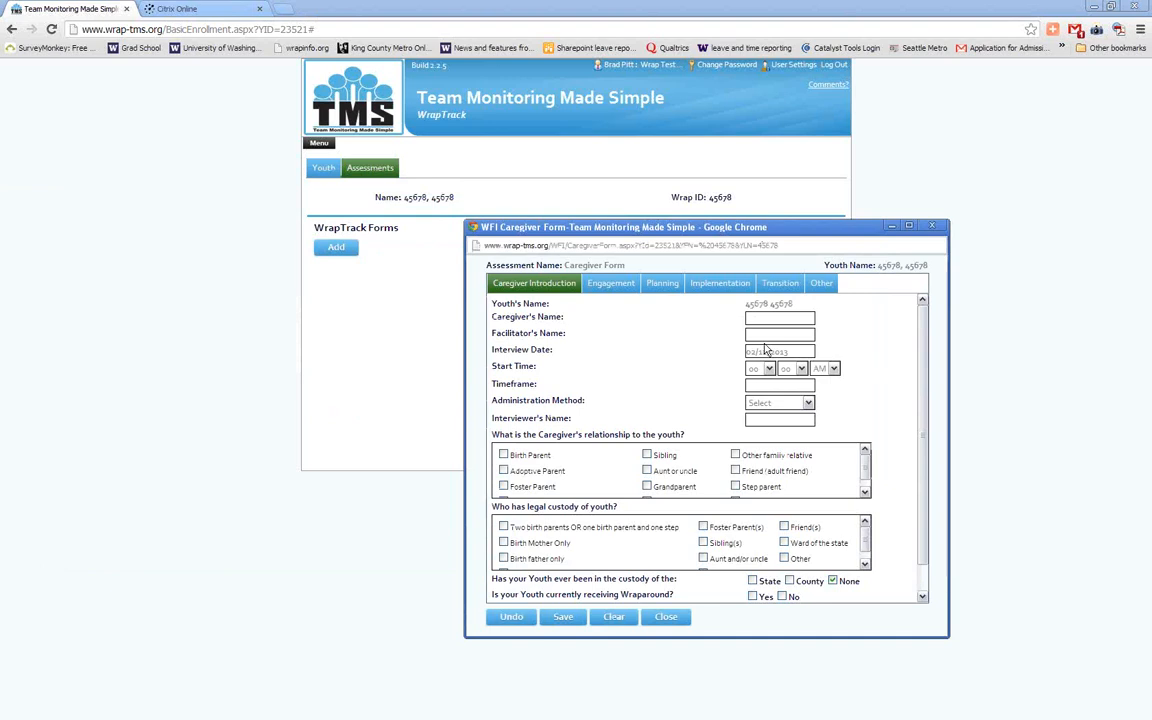
{"action": "left_click", "coordinate": [908, 226]}
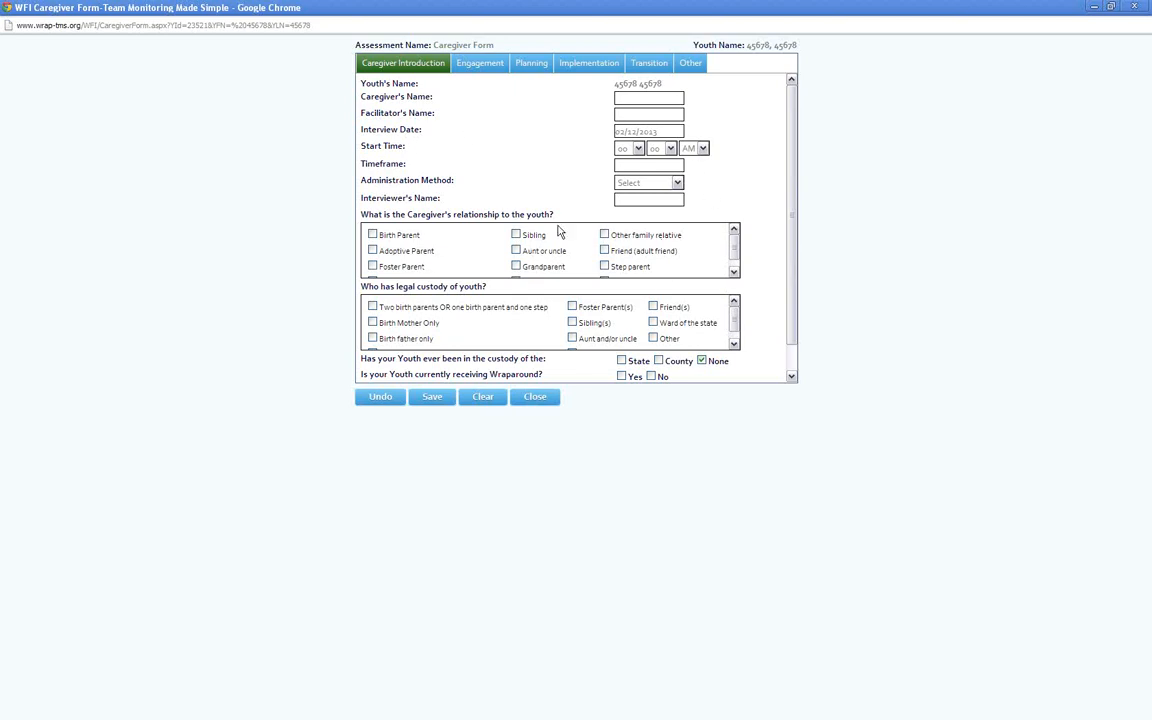
Fill in the caregiver's name and the facilitator's name on the Caregiver Form
{"action": "left_click", "coordinate": [630, 99]}
{"action": "type", "text": "Jane"}
{"action": "key", "text": "Tab"}
{"action": "type", "text": "Bob"}
Set the interview's start time to 02:00 PM
{"action": "left_click", "coordinate": [637, 148]}
{"action": "left_click", "coordinate": [630, 183]}
{"action": "left_click", "coordinate": [670, 148]}
{"action": "left_click", "coordinate": [656, 162]}
{"action": "left_click", "coordinate": [703, 148]}
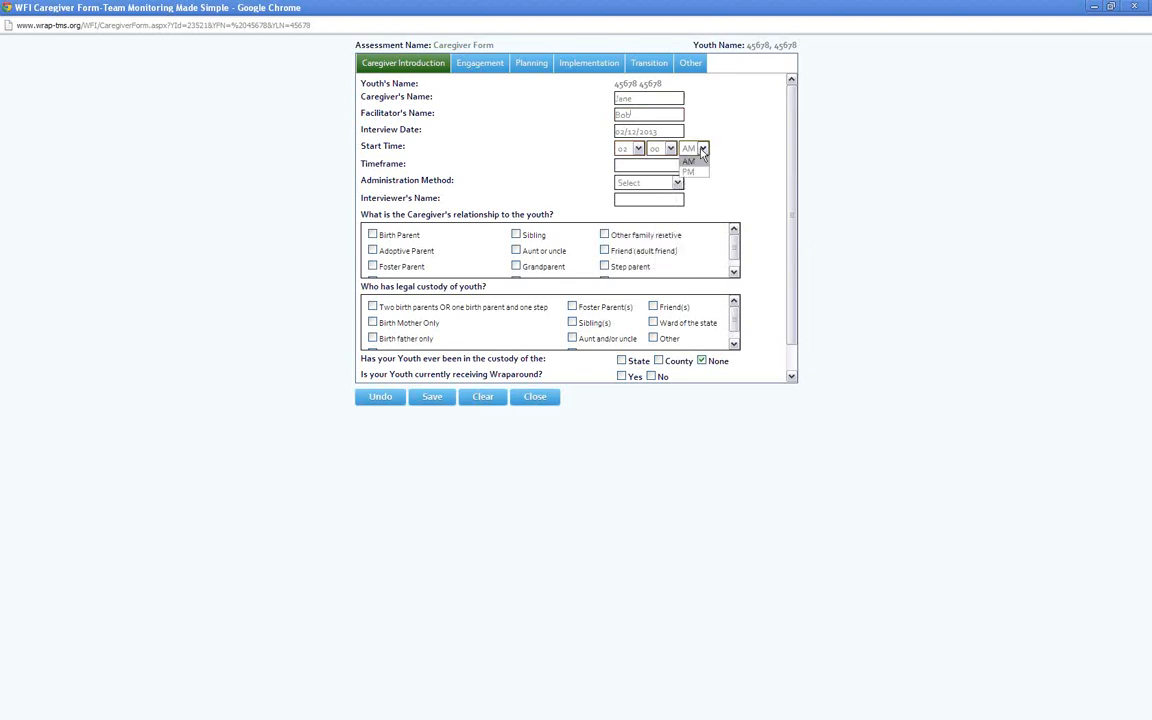
{"action": "left_click", "coordinate": [692, 171]}
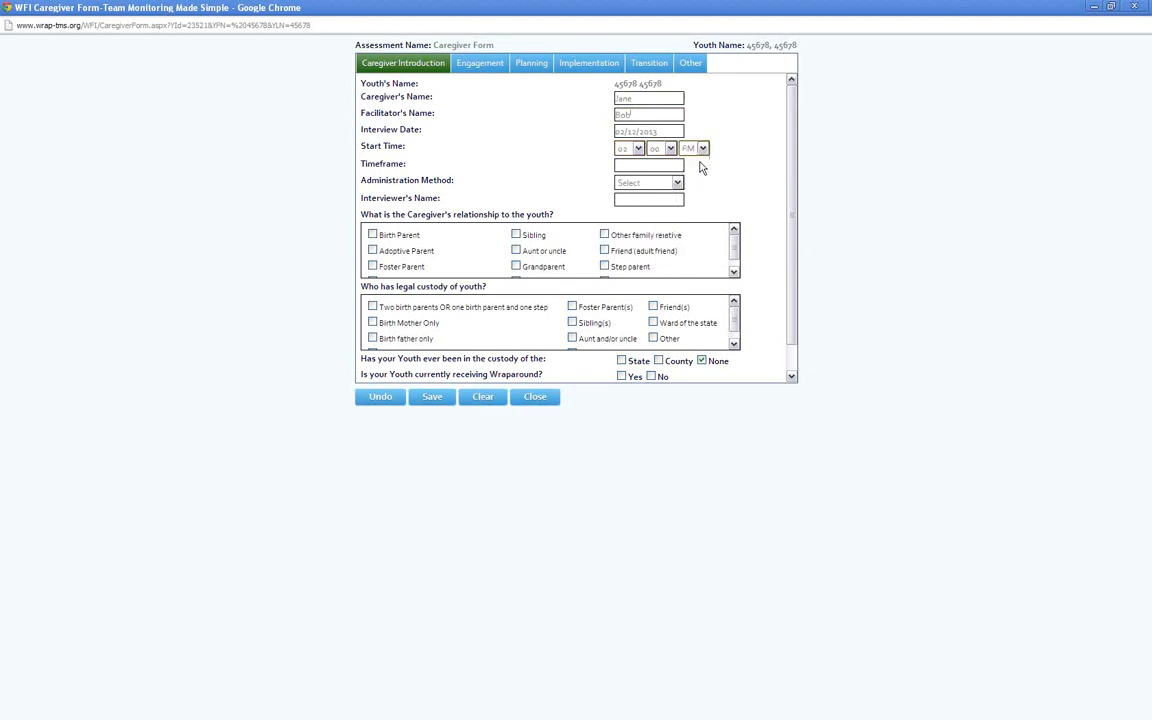
Enter 2 as the timeframe, choose Face To Face as the administration method, and fill in the interviewer's name
{"action": "left_click", "coordinate": [640, 166]}
{"action": "type", "text": "2"}
{"action": "left_click", "coordinate": [647, 183]}
{"action": "left_click", "coordinate": [653, 216]}
{"action": "left_click", "coordinate": [649, 199]}
{"action": "type", "text": "Joe"}
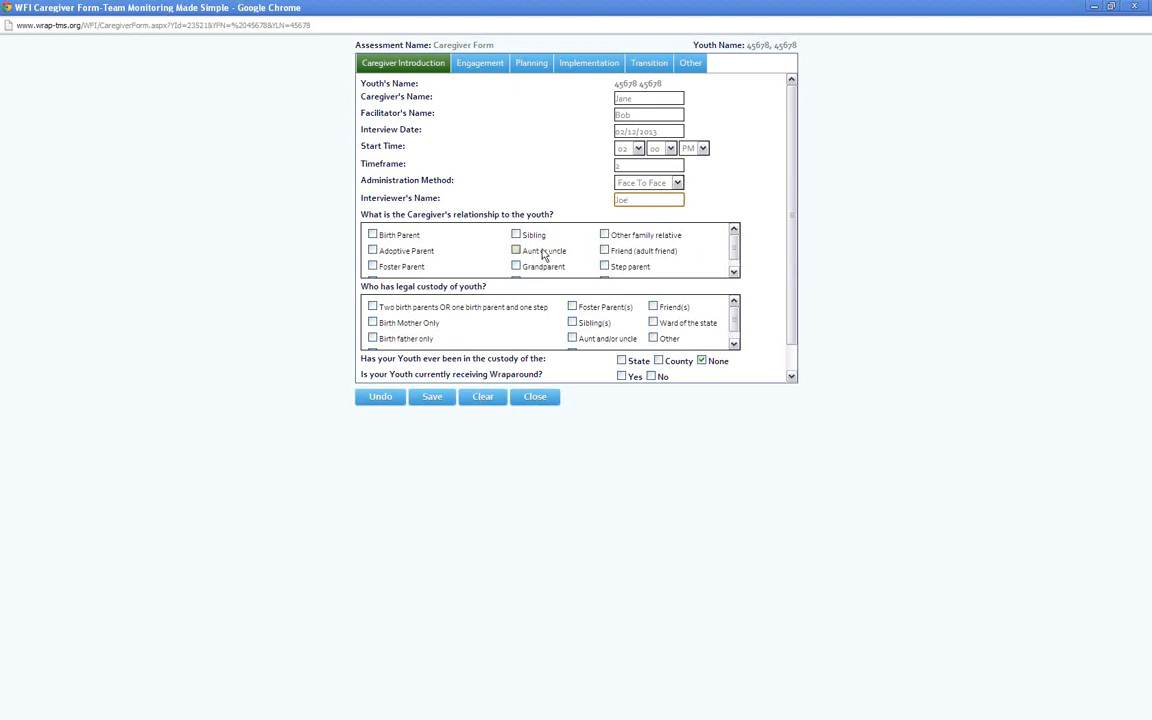
Mark the caregiver as aunt or uncle, answer No to birth parent participation, and set legal custody to Birth Mother Only
{"action": "left_click", "coordinate": [517, 251]}
{"action": "scroll", "coordinate": [643, 255], "scroll_direction": "down", "scroll_amount": 2}
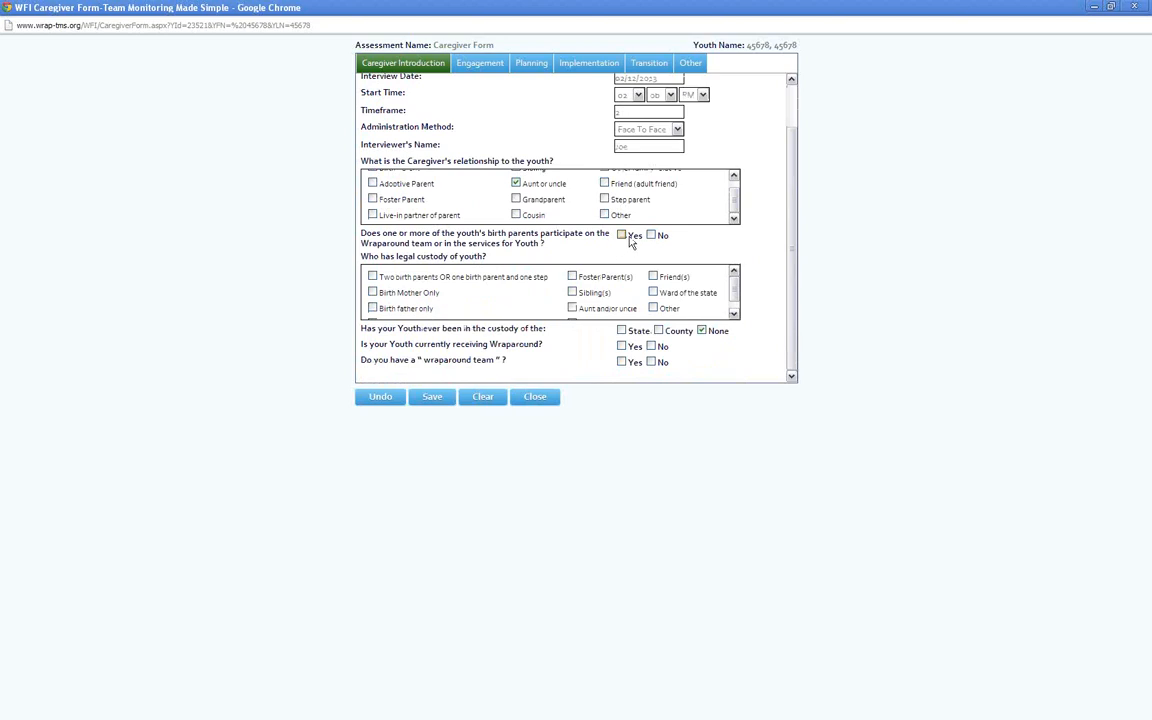
{"action": "left_click", "coordinate": [621, 235]}
{"action": "left_click", "coordinate": [651, 235]}
{"action": "left_click", "coordinate": [372, 292]}
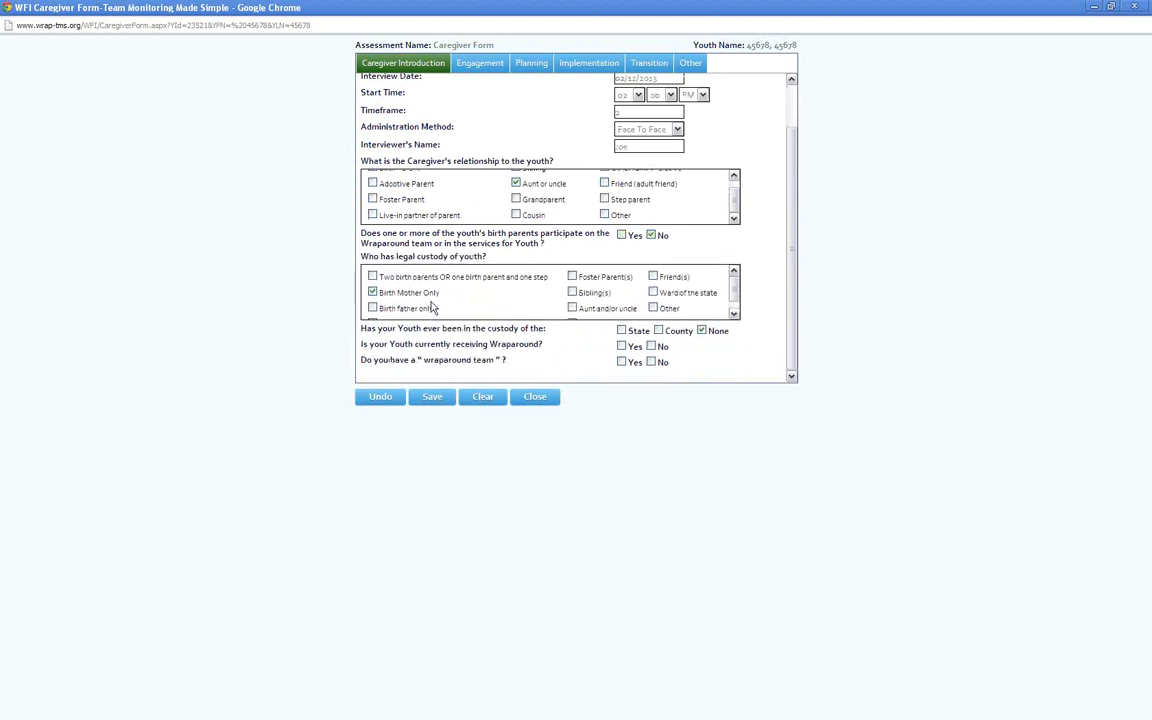
Answer Yes to currently receiving Wraparound, enter 6 months, and answer Yes to having a wraparound team
{"action": "left_click", "coordinate": [622, 346]}
{"action": "left_click", "coordinate": [629, 362]}
{"action": "type", "text": "6"}
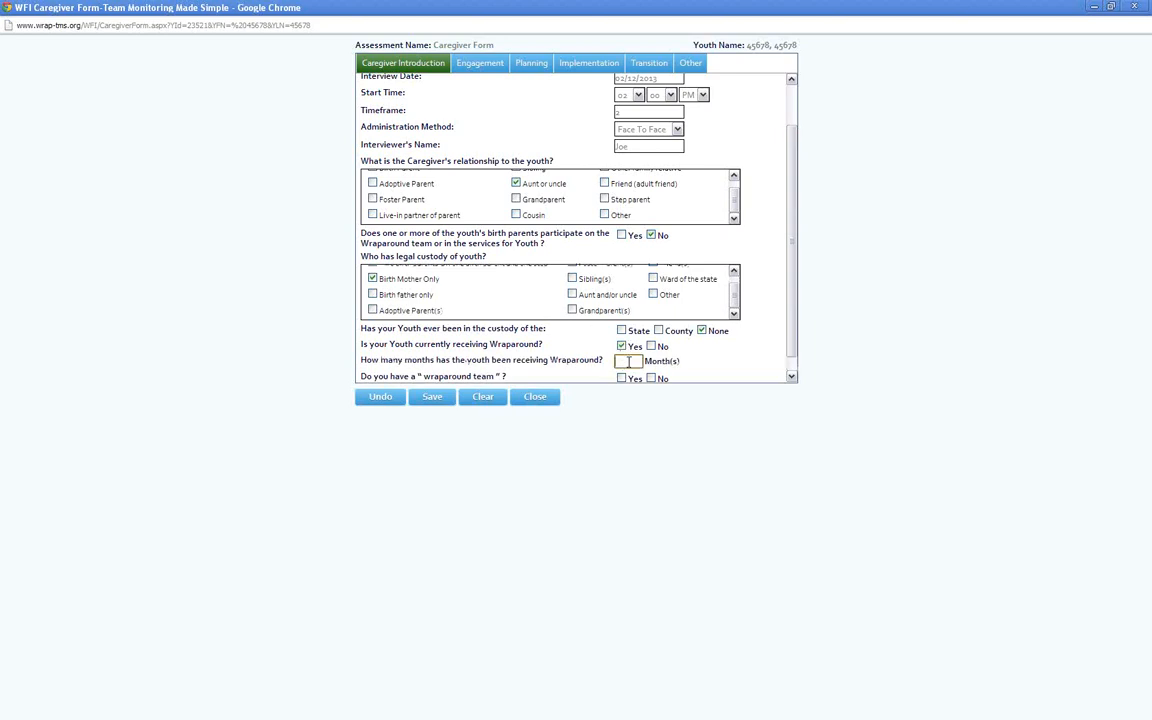
{"action": "scroll", "coordinate": [629, 365], "scroll_direction": "down", "scroll_amount": 1}
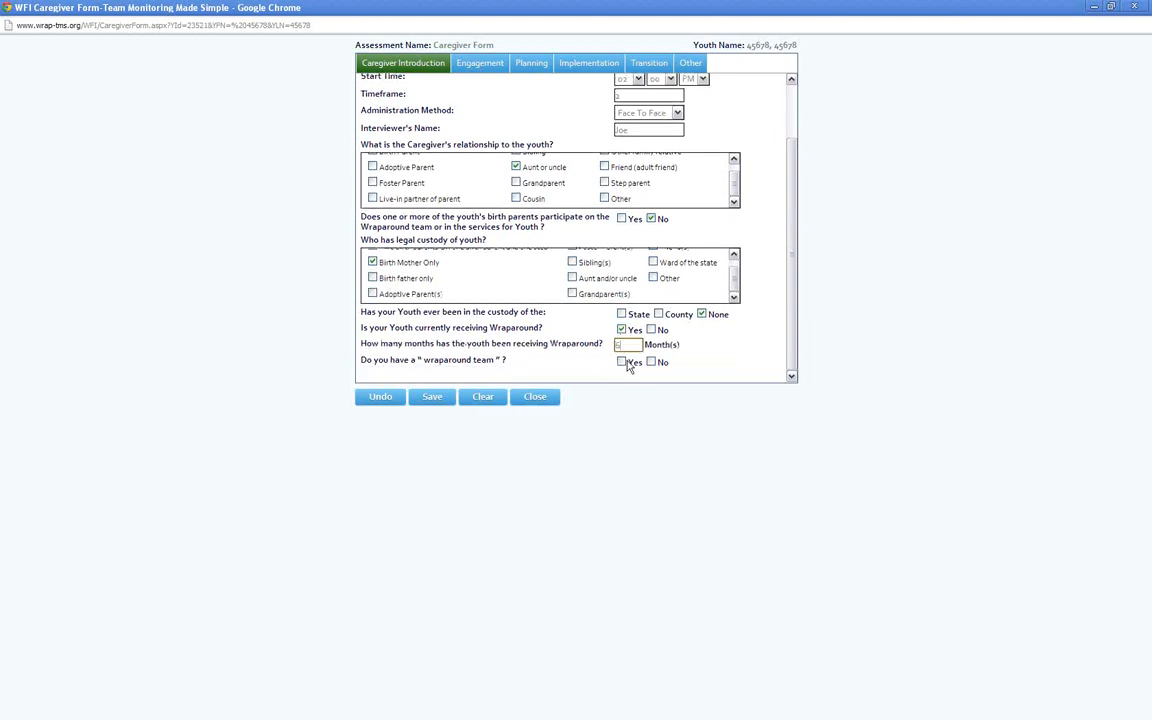
{"action": "left_click", "coordinate": [625, 364]}
{"action": "scroll", "coordinate": [626, 366], "scroll_direction": "down", "scroll_amount": 3}
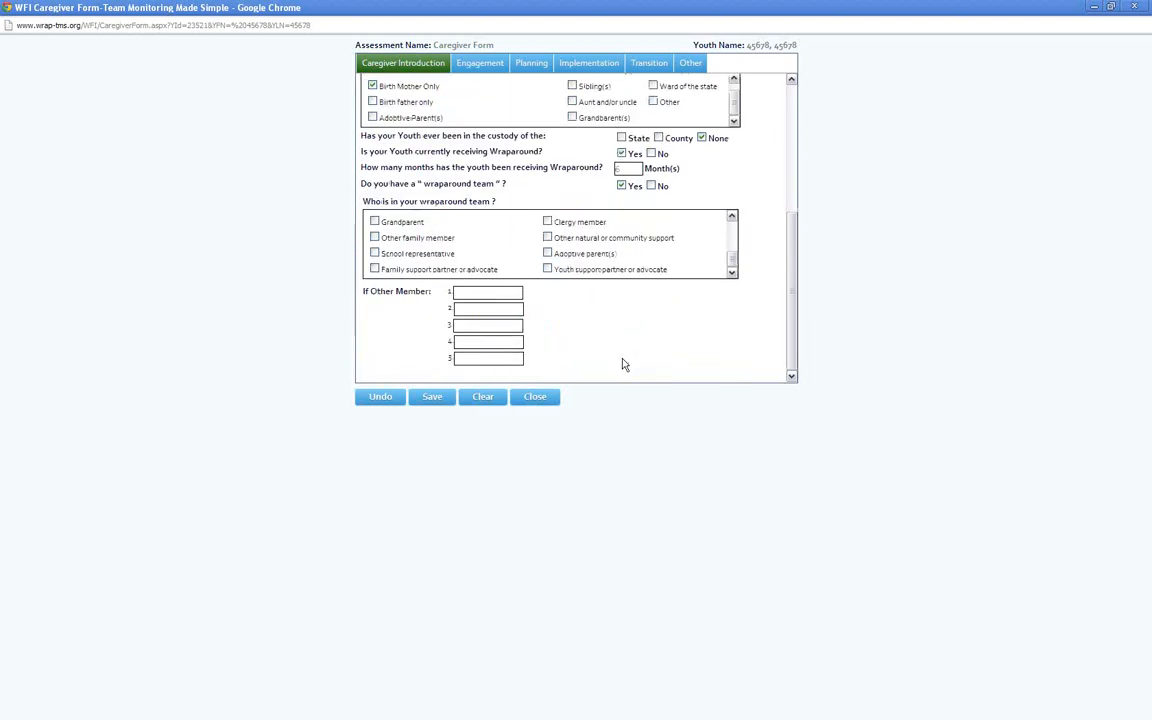
Mark other family member, school representative, other natural or community support, and adoptive parent(s) as wraparound team members
{"action": "left_click", "coordinate": [547, 237]}
{"action": "left_click", "coordinate": [376, 238]}
{"action": "left_click", "coordinate": [415, 254]}
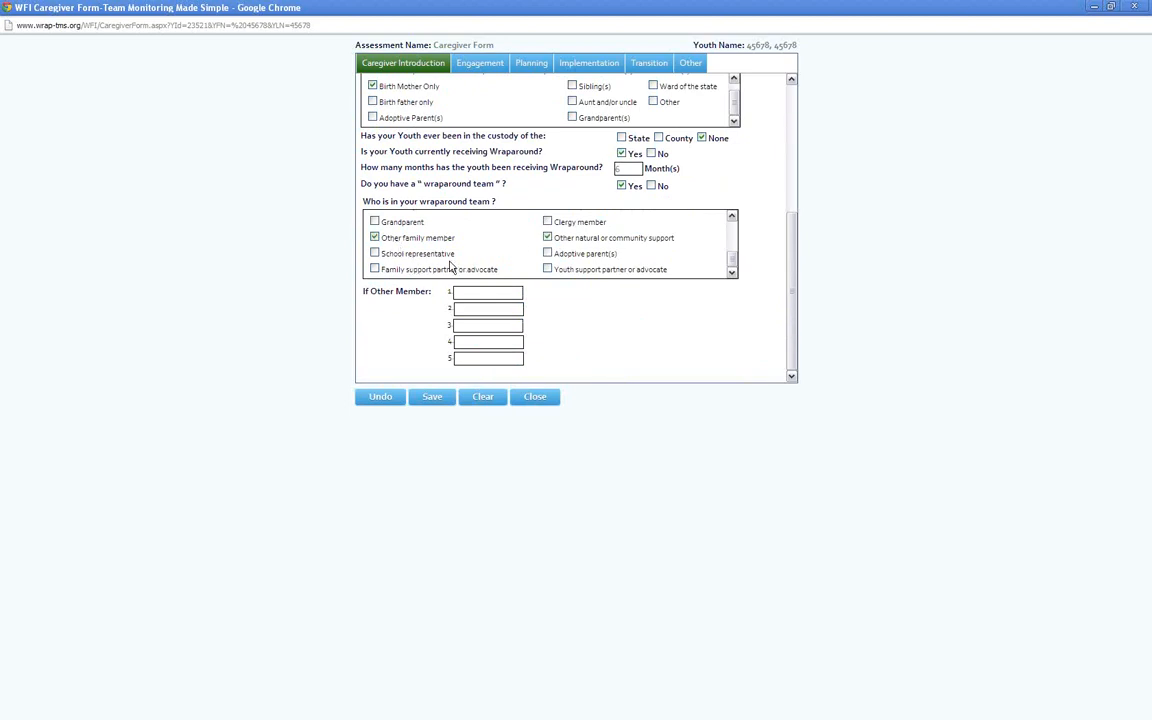
{"action": "left_click", "coordinate": [547, 254]}
{"action": "scroll", "coordinate": [792, 234], "scroll_direction": "up", "scroll_amount": 2}
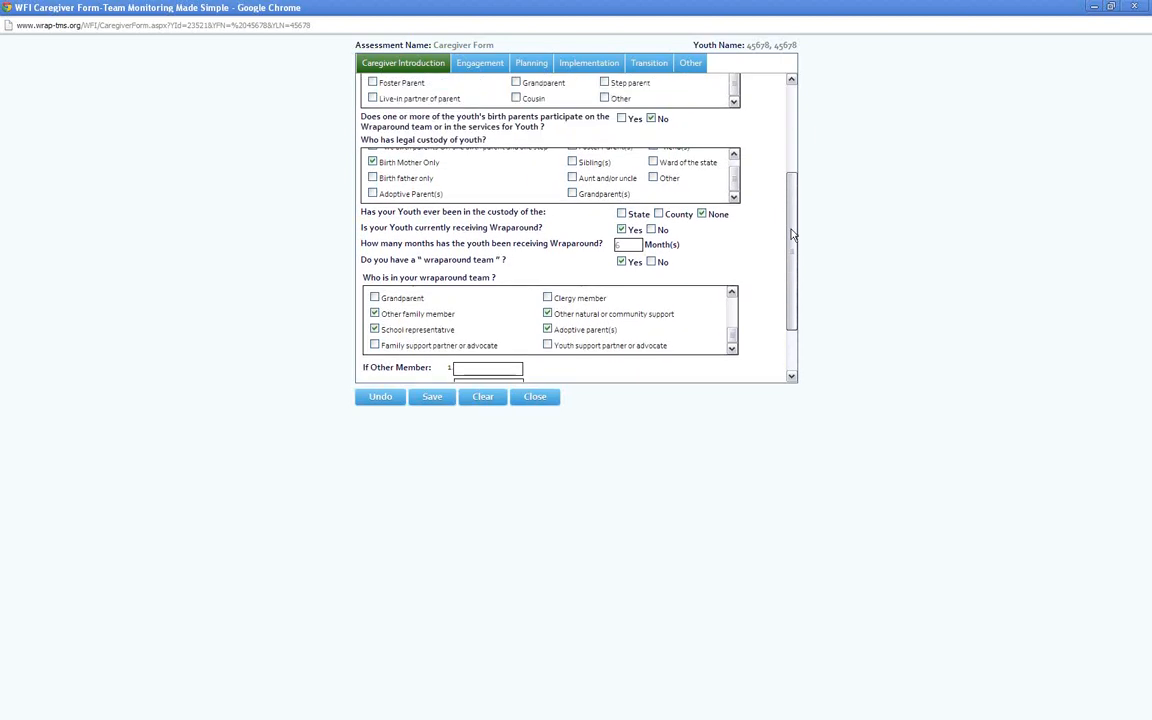
{"action": "scroll", "coordinate": [790, 234], "scroll_direction": "down", "scroll_amount": 2}
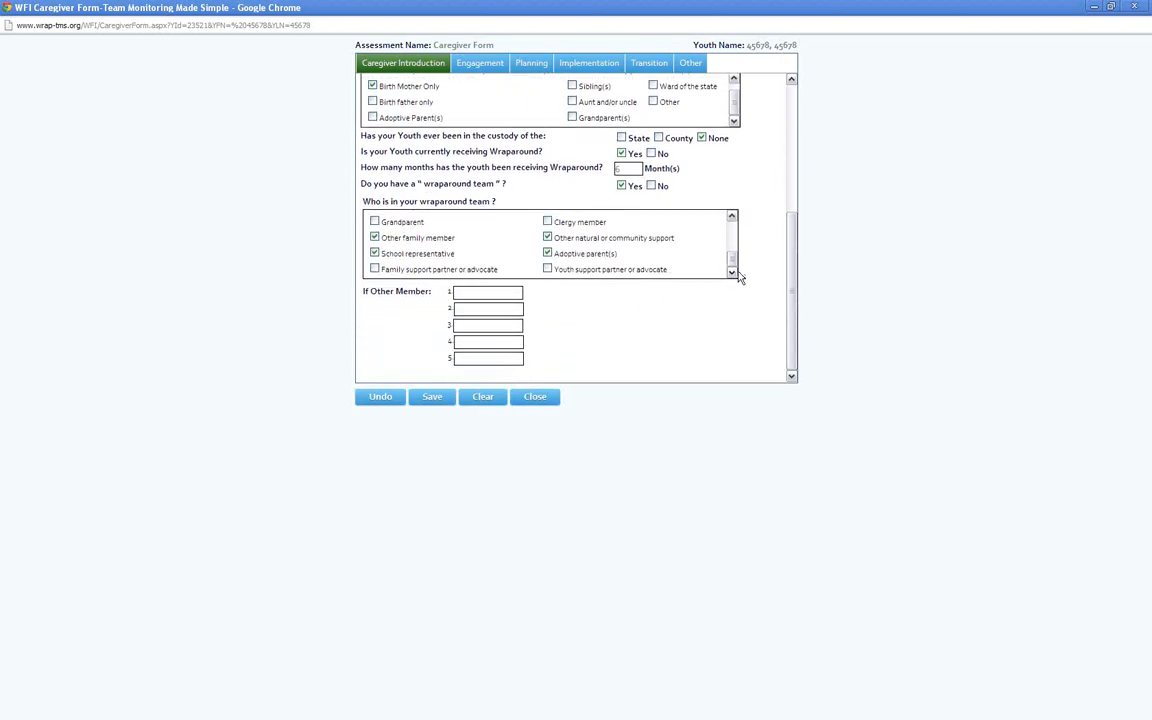
{"action": "left_click_drag", "start_coordinate": [733, 261], "coordinate": [738, 220]}
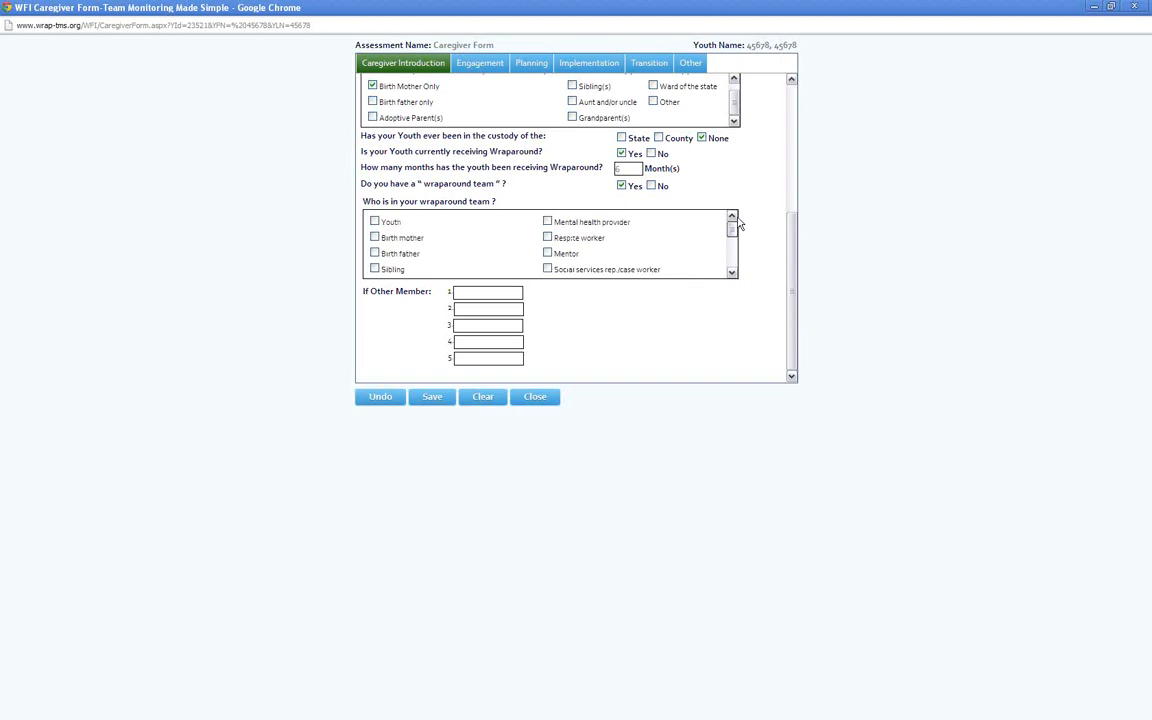
{"action": "scroll", "coordinate": [732, 278], "scroll_direction": "down", "scroll_amount": 6}
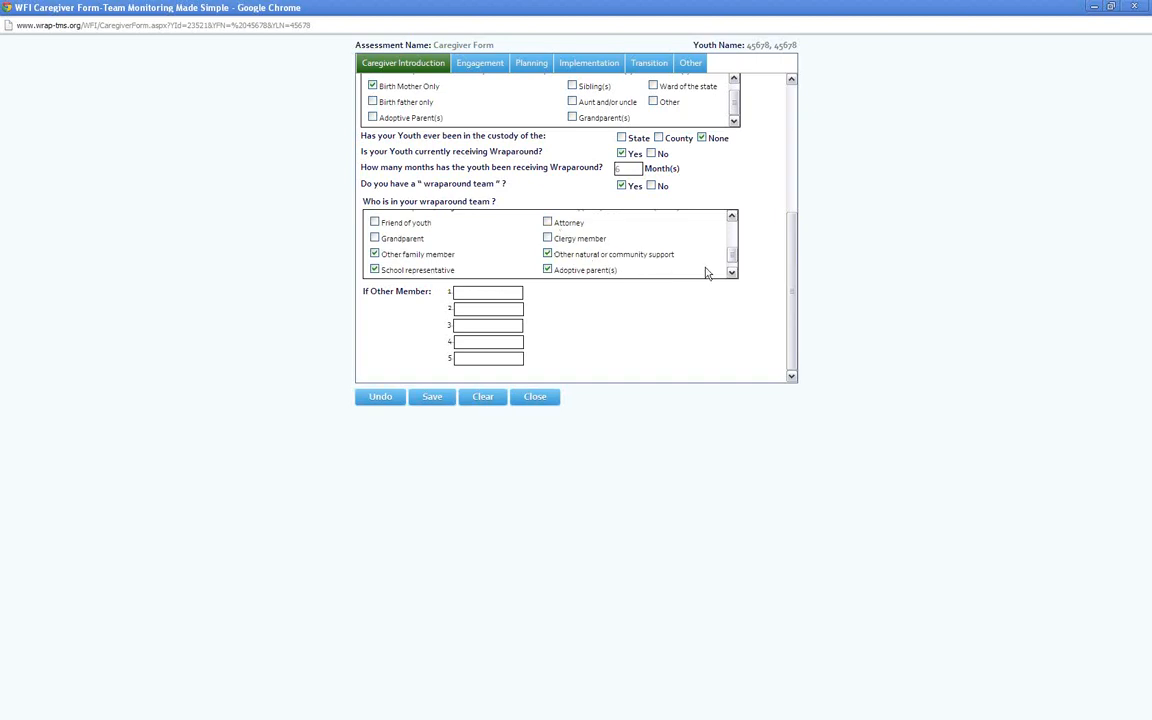
{"action": "scroll", "coordinate": [660, 247], "scroll_direction": "down", "scroll_amount": 1}
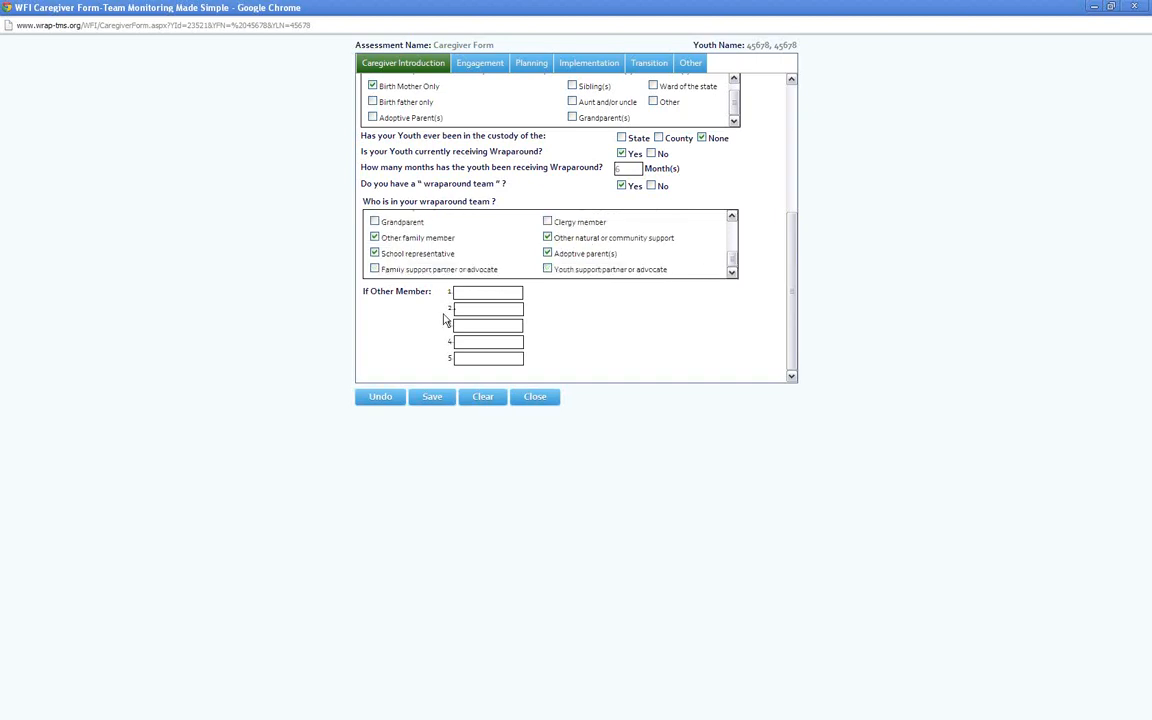
{"action": "left_click", "coordinate": [498, 326]}
Answer Engagement questions 1.2, 1.4 and 1.6 with Sometimes/Somewhat, 1.3 with 2 - Yes, and 1.5 with 2 - No
{"action": "left_click", "coordinate": [480, 64]}
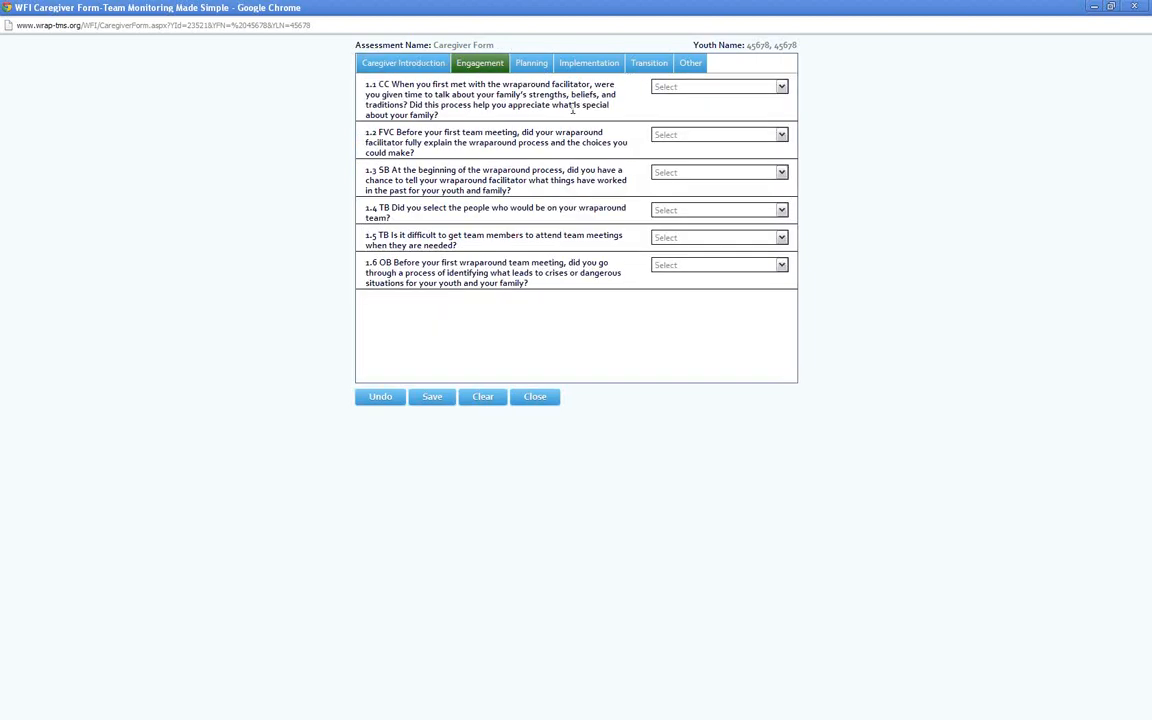
{"action": "left_click", "coordinate": [718, 88]}
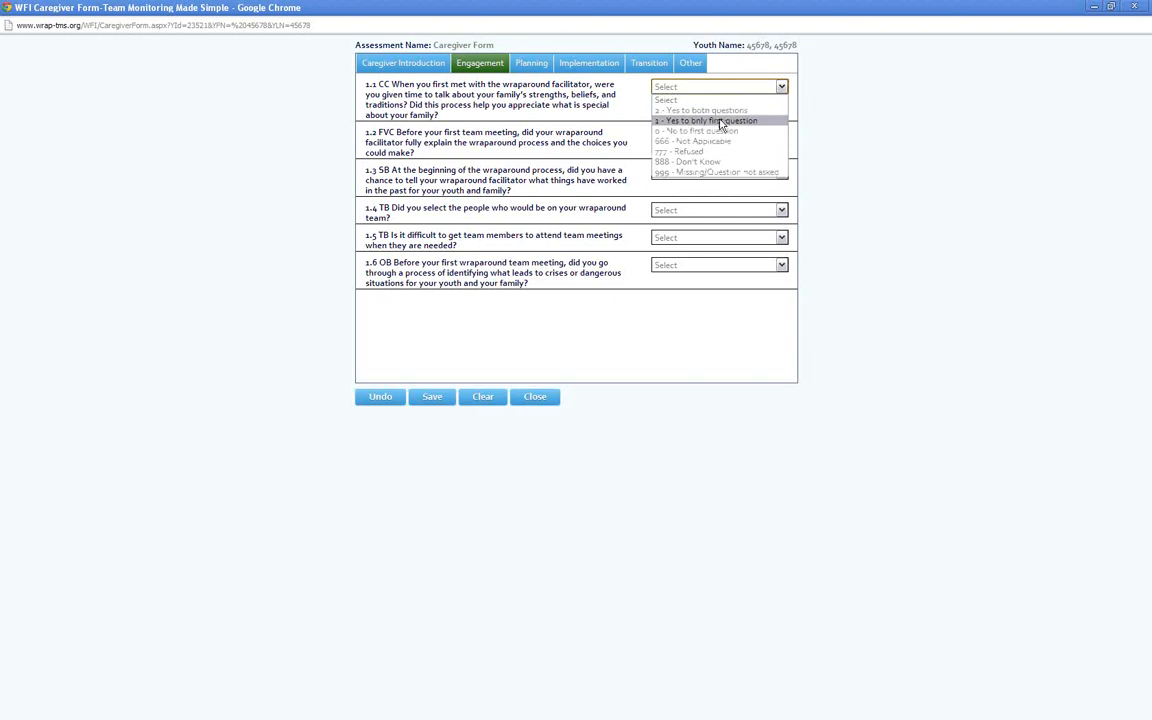
{"action": "left_click", "coordinate": [716, 93]}
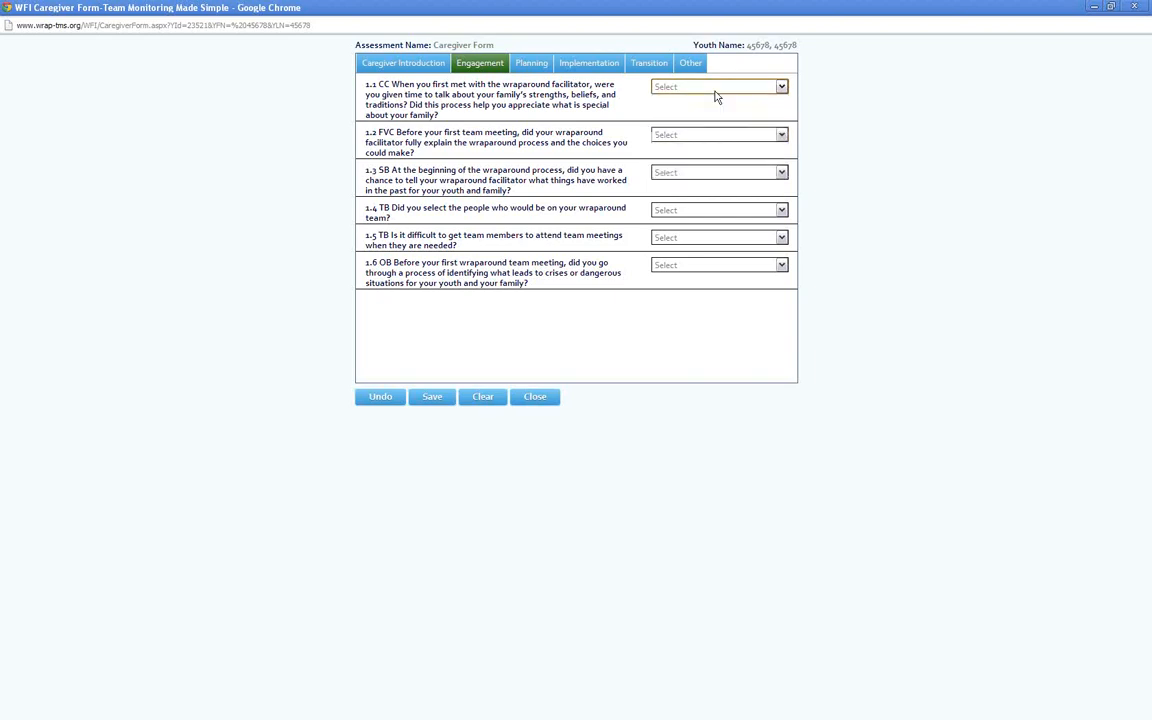
{"action": "key", "text": "Tab"}
{"action": "key", "text": "1"}
{"action": "key", "text": "Tab"}
{"action": "key", "text": "2"}
{"action": "key", "text": "Tab"}
{"action": "key", "text": "1"}
{"action": "key", "text": "Tab"}
{"action": "key", "text": "2"}
{"action": "key", "text": "Tab"}
{"action": "key", "text": "1"}
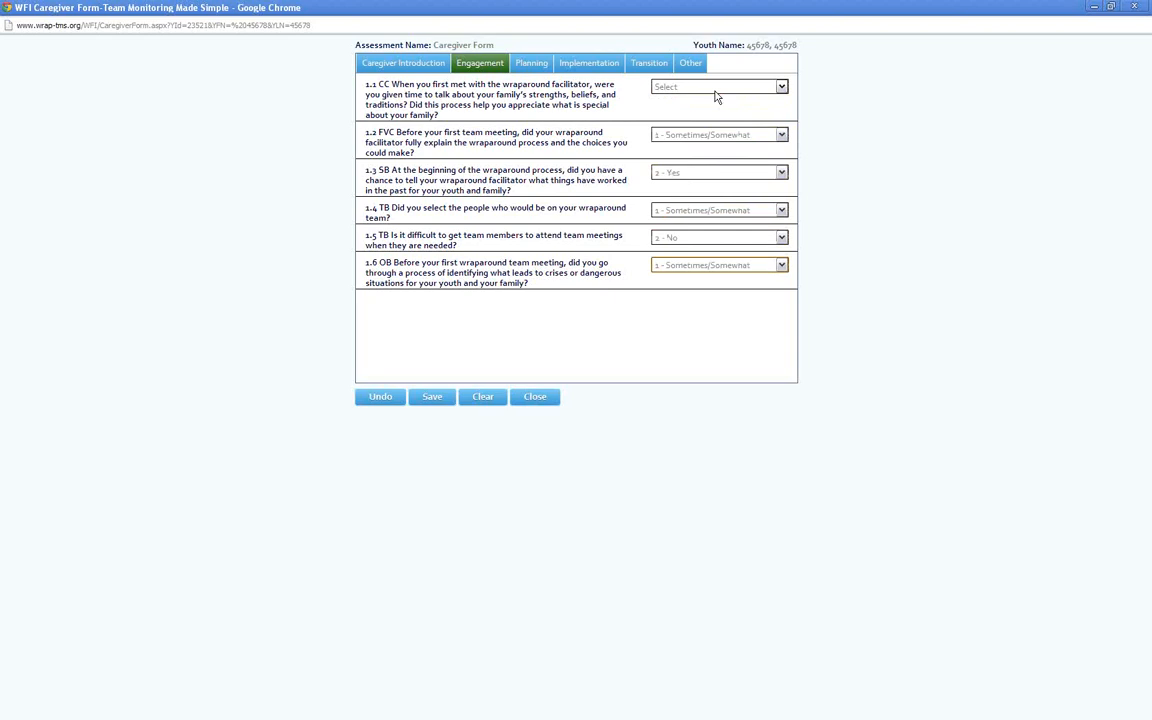
Answer Engagement question 1.1 with 2 - Yes to both questions
{"action": "left_click", "coordinate": [716, 96]}
{"action": "left_click", "coordinate": [716, 100]}
{"action": "left_click", "coordinate": [716, 100]}
{"action": "left_click", "coordinate": [710, 116]}
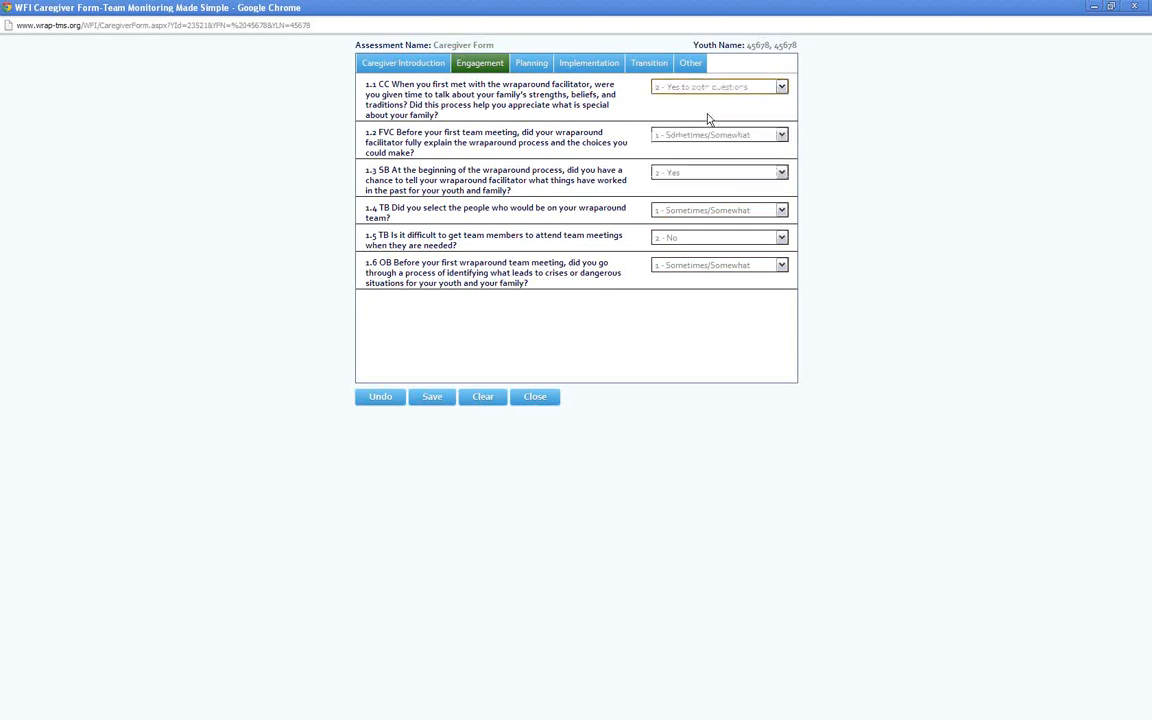
Answer the Planning and Transition questions with their options scored 1, and the Implementation questions with their options scored 2
{"action": "left_click", "coordinate": [531, 70]}
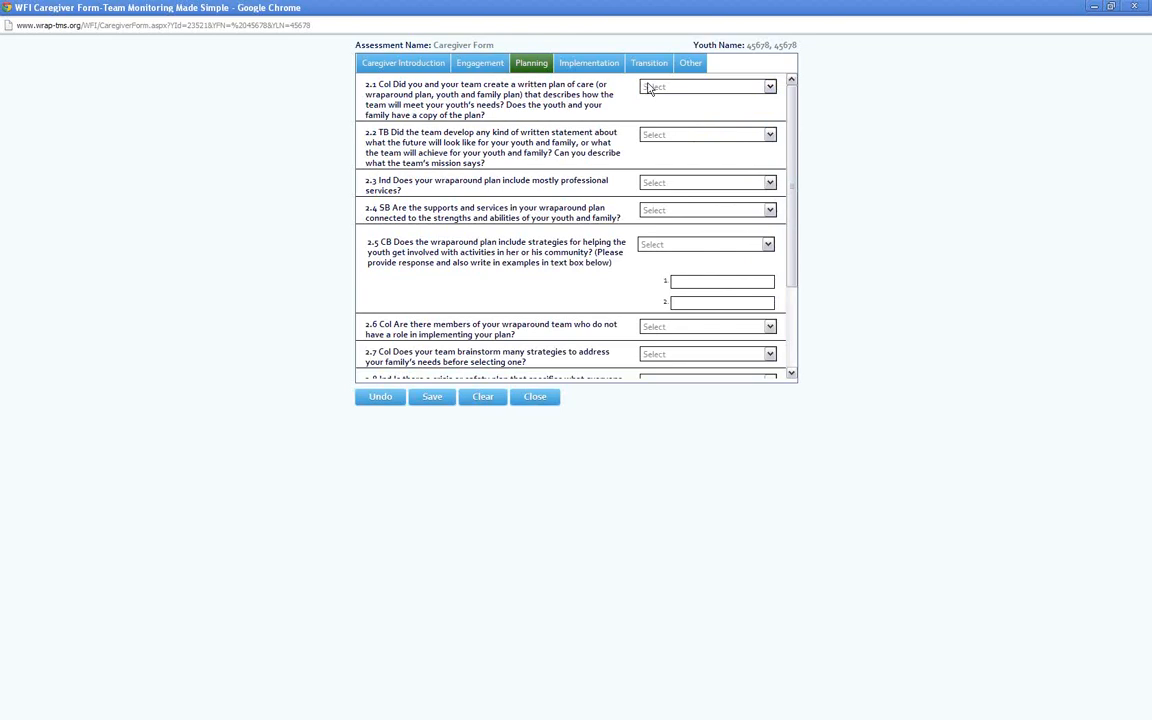
{"action": "left_click", "coordinate": [677, 89]}
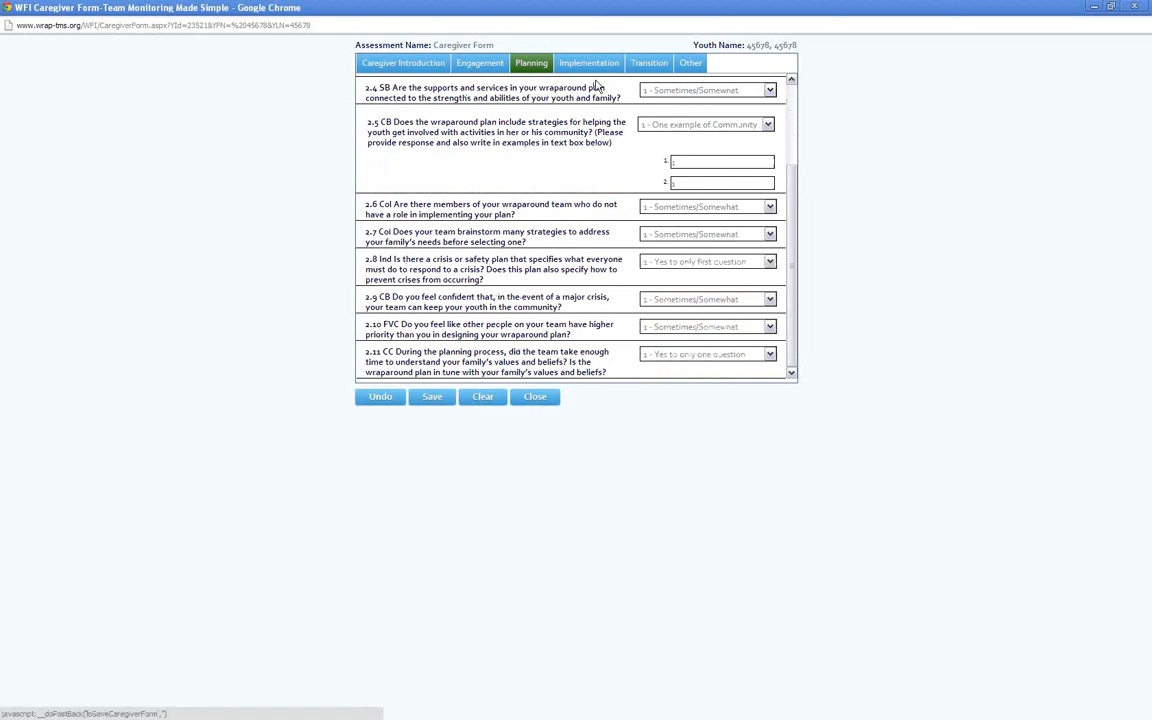
{"action": "left_click", "coordinate": [648, 93]}
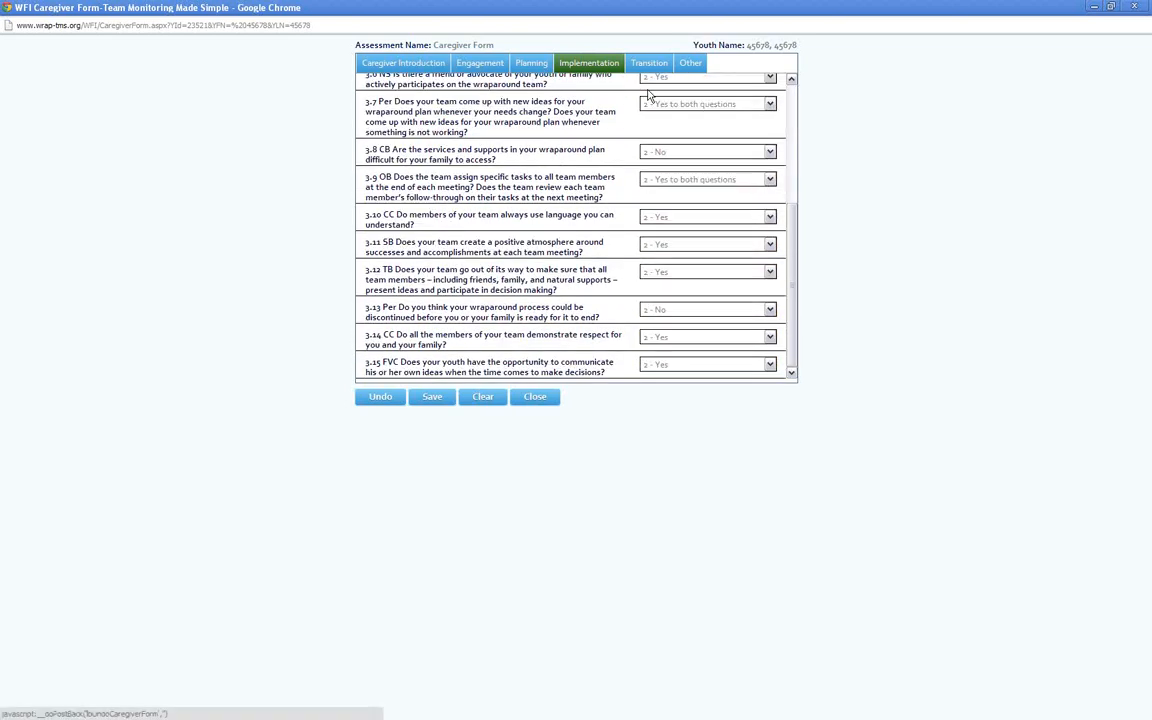
{"action": "left_click", "coordinate": [660, 92]}
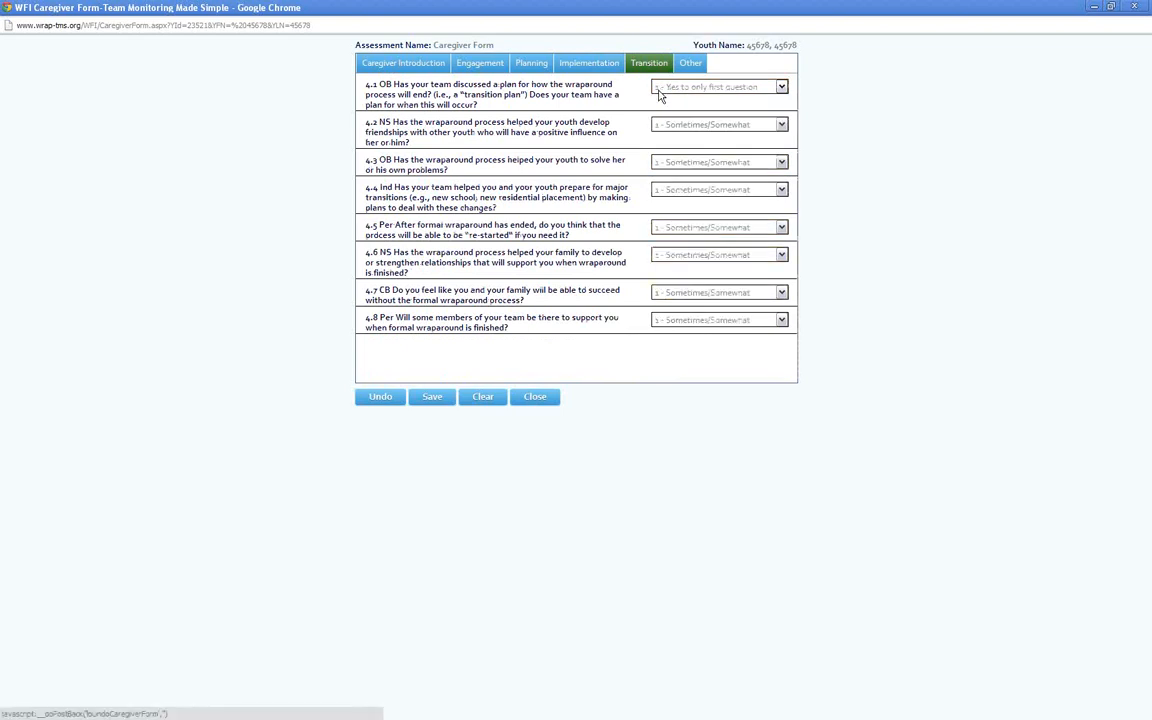
Enter "kjsdlkfjg" as the positive feedback in the Other section of the Caregiver Form
{"action": "left_click", "coordinate": [690, 62]}
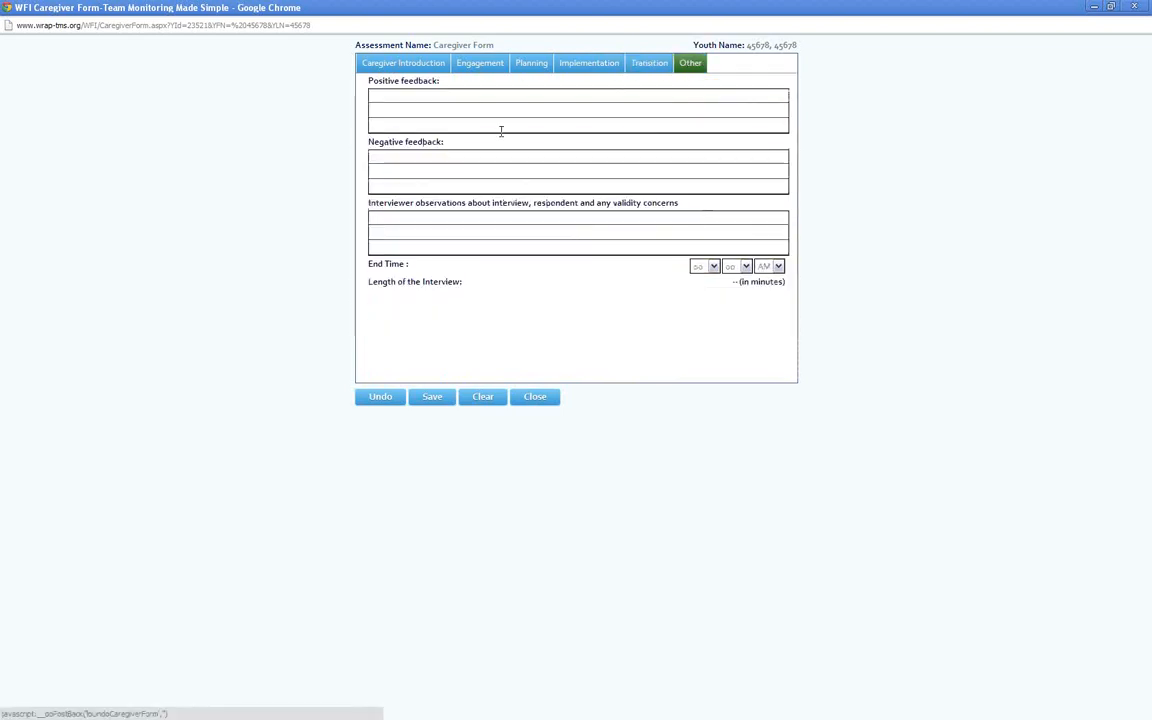
{"action": "left_click", "coordinate": [473, 98]}
{"action": "type", "text": "kjsdkfjg"}
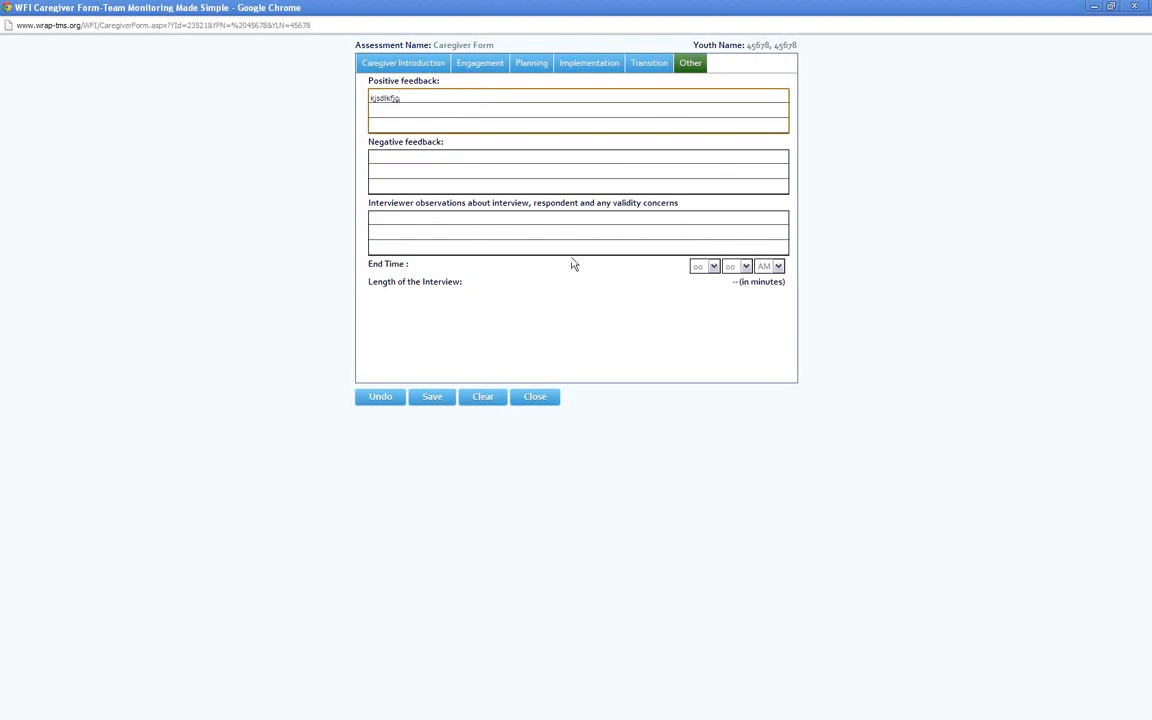
Set the interview's end time to 03:05 PM
{"action": "left_click", "coordinate": [702, 266]}
{"action": "left_click", "coordinate": [700, 312]}
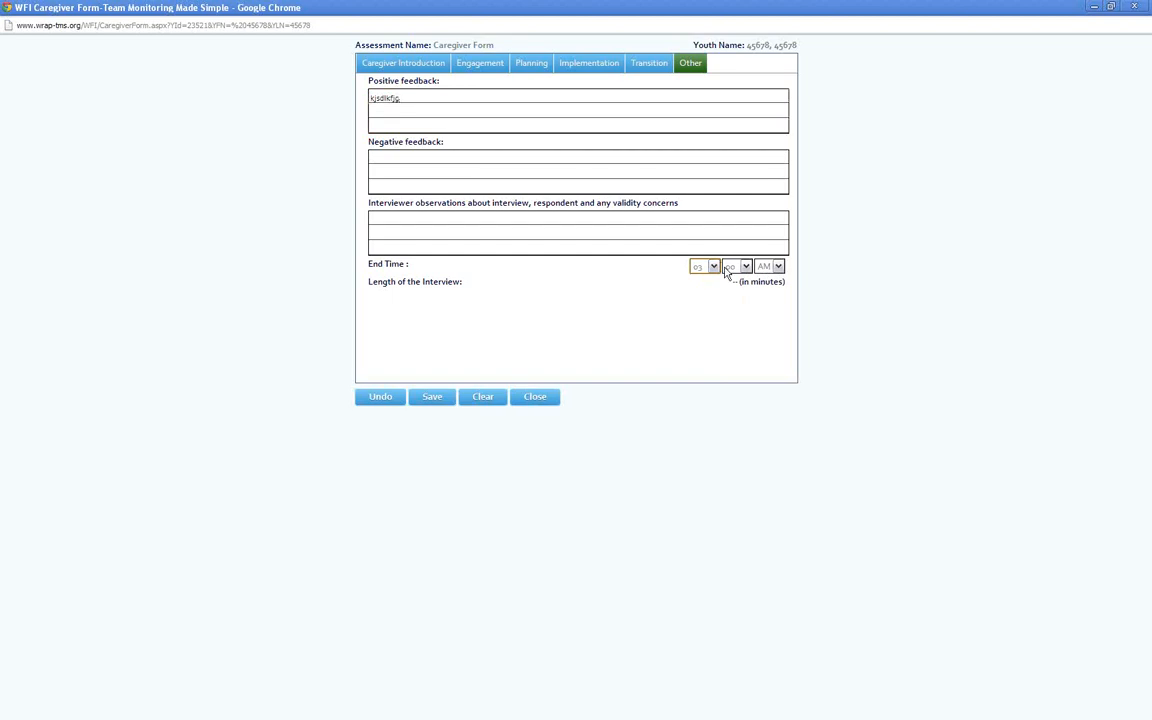
{"action": "left_click", "coordinate": [779, 266]}
{"action": "left_click", "coordinate": [772, 290]}
{"action": "left_click", "coordinate": [738, 266]}
{"action": "left_click", "coordinate": [735, 290]}
Save the Caregiver Form and close its window
{"action": "left_click", "coordinate": [432, 397]}
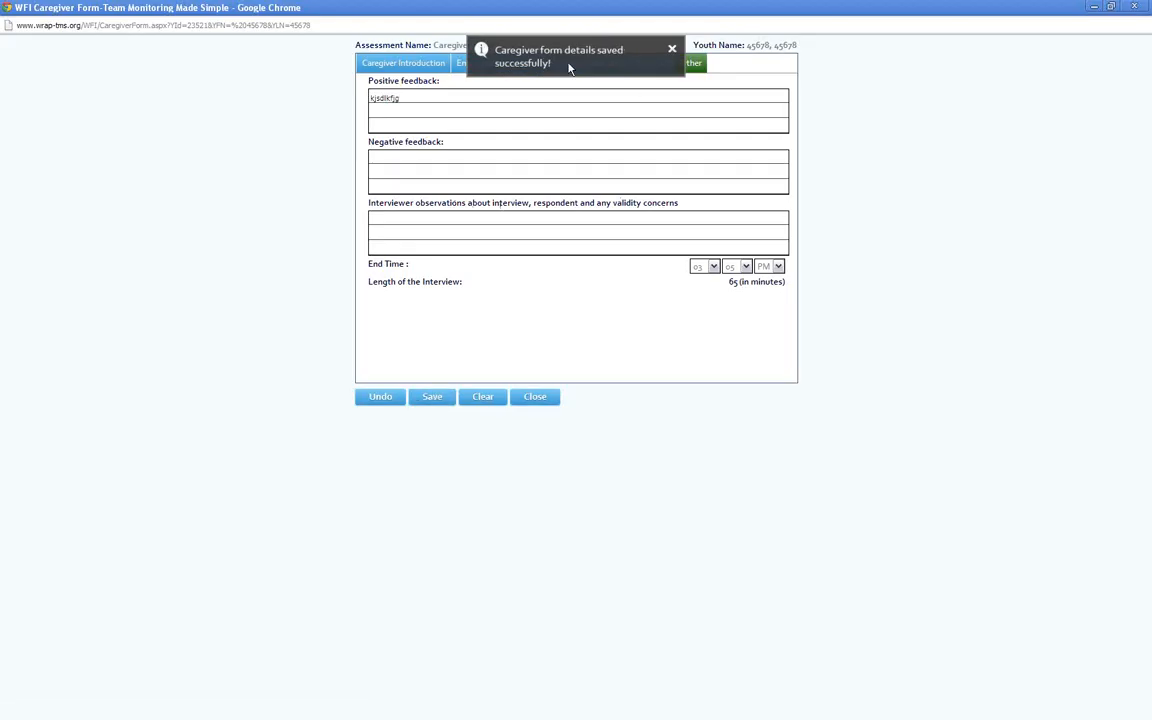
{"action": "left_click", "coordinate": [672, 49]}
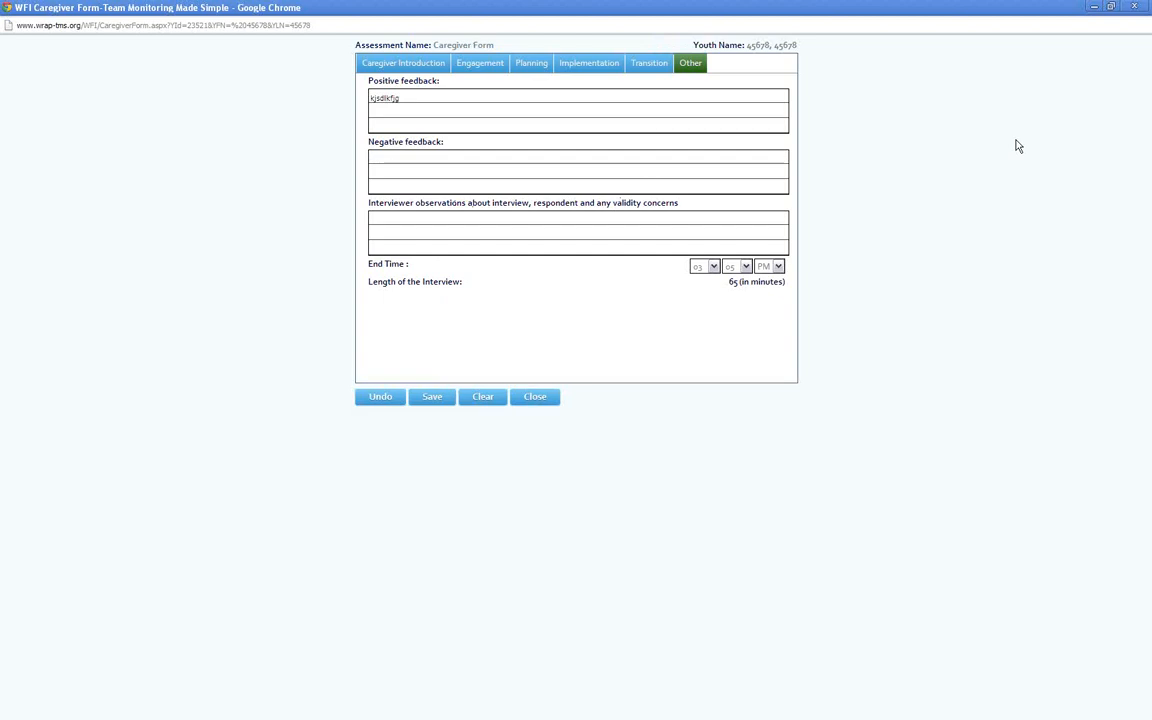
{"action": "left_click", "coordinate": [1111, 7]}
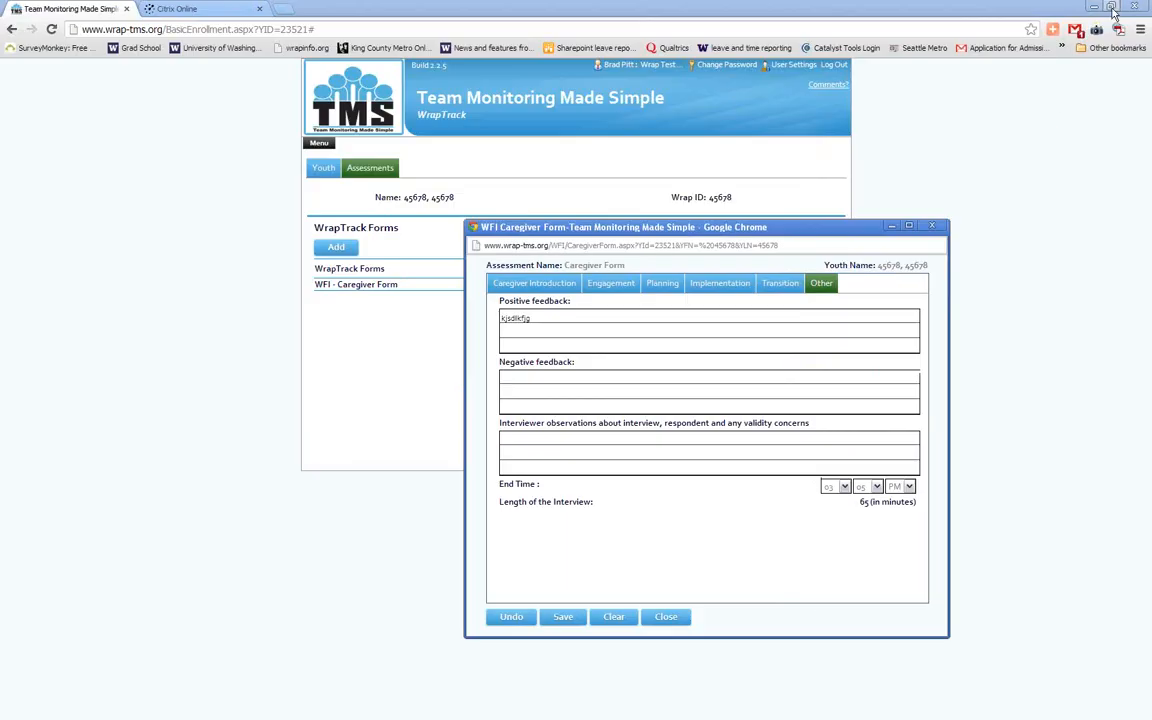
{"action": "left_click", "coordinate": [930, 227]}
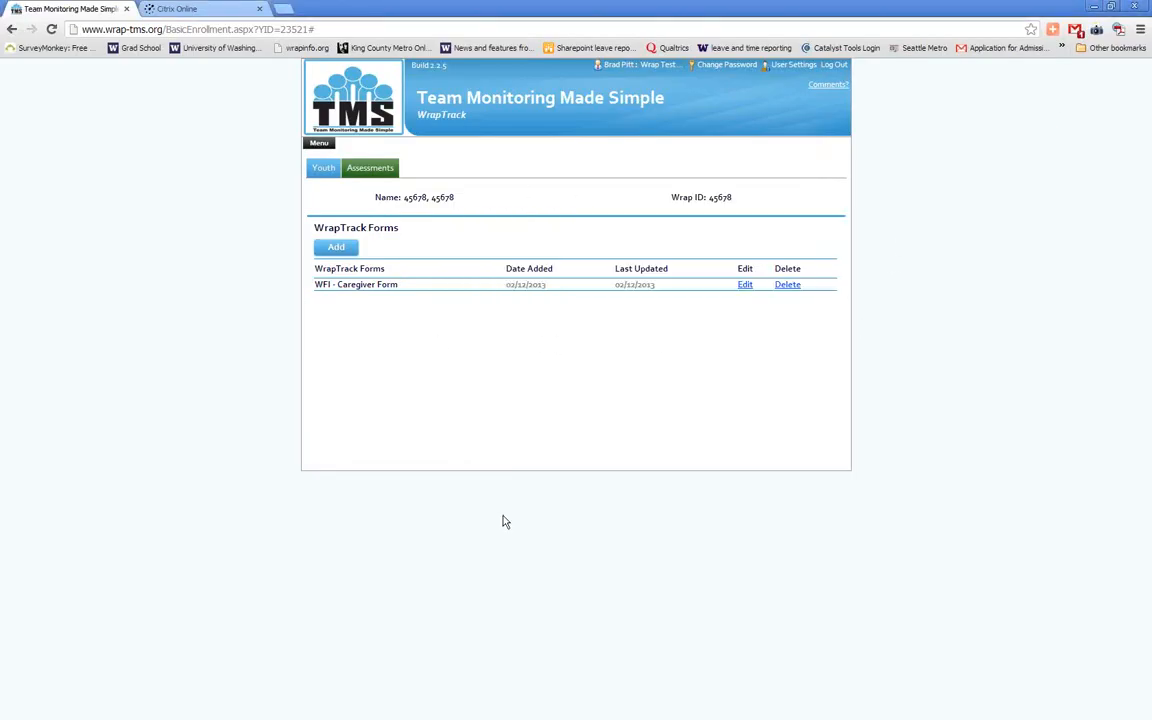
View the youth's demographics and examine the Enrollment and Reports options in the site's main navigation
{"action": "left_click", "coordinate": [336, 172]}
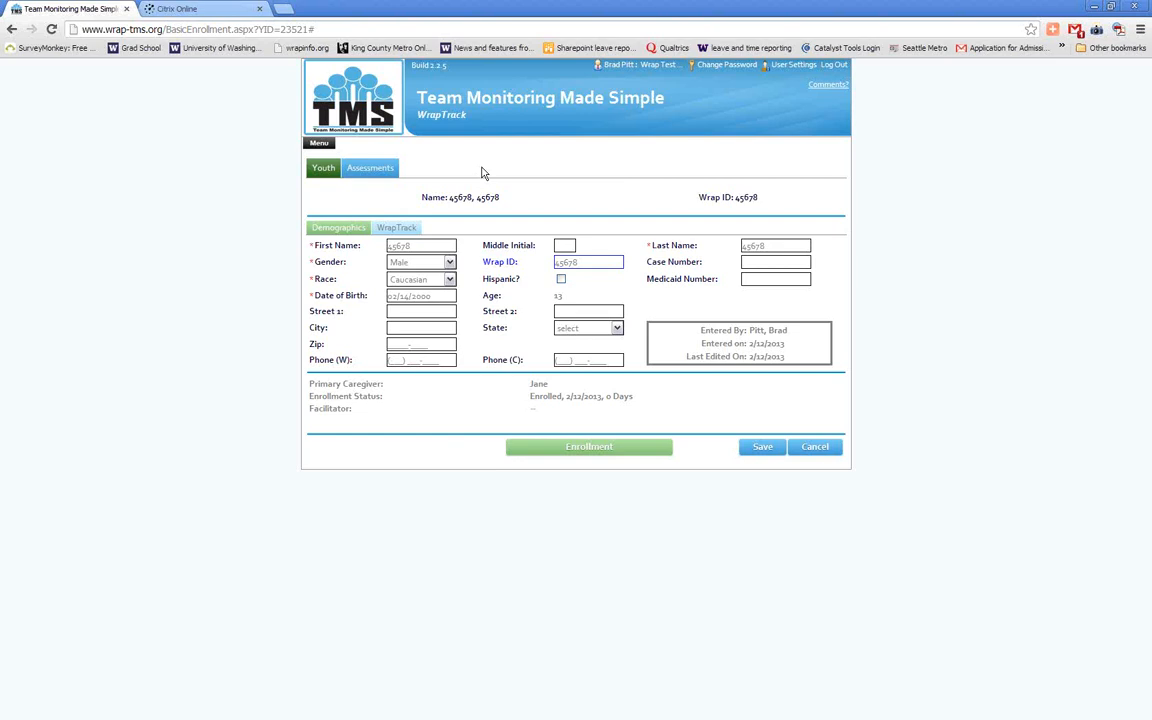
{"action": "left_click", "coordinate": [318, 147]}
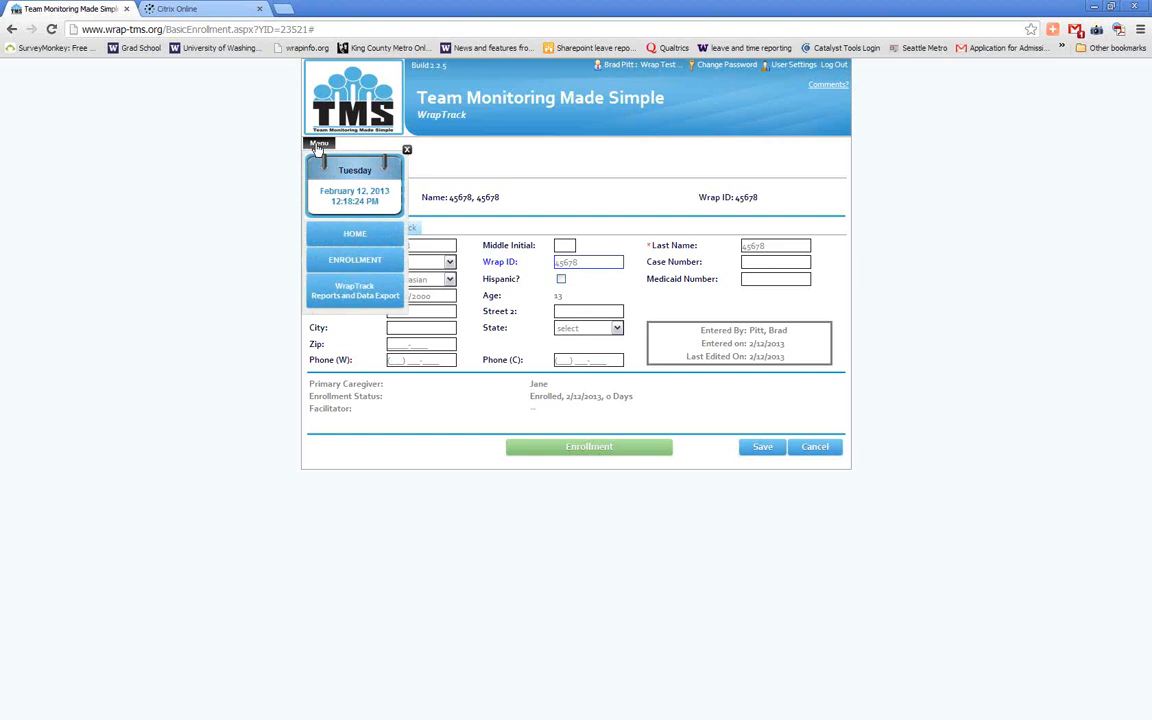
{"action": "mouse_move", "coordinate": [357, 259]}
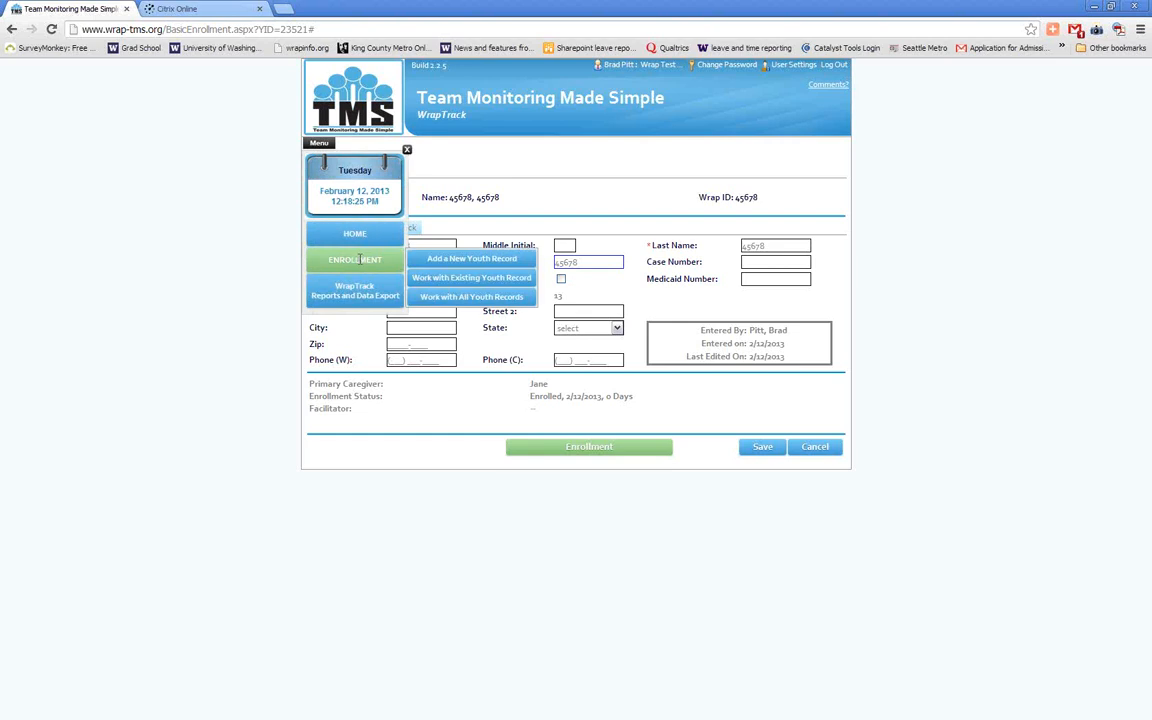
{"action": "mouse_move", "coordinate": [392, 287]}
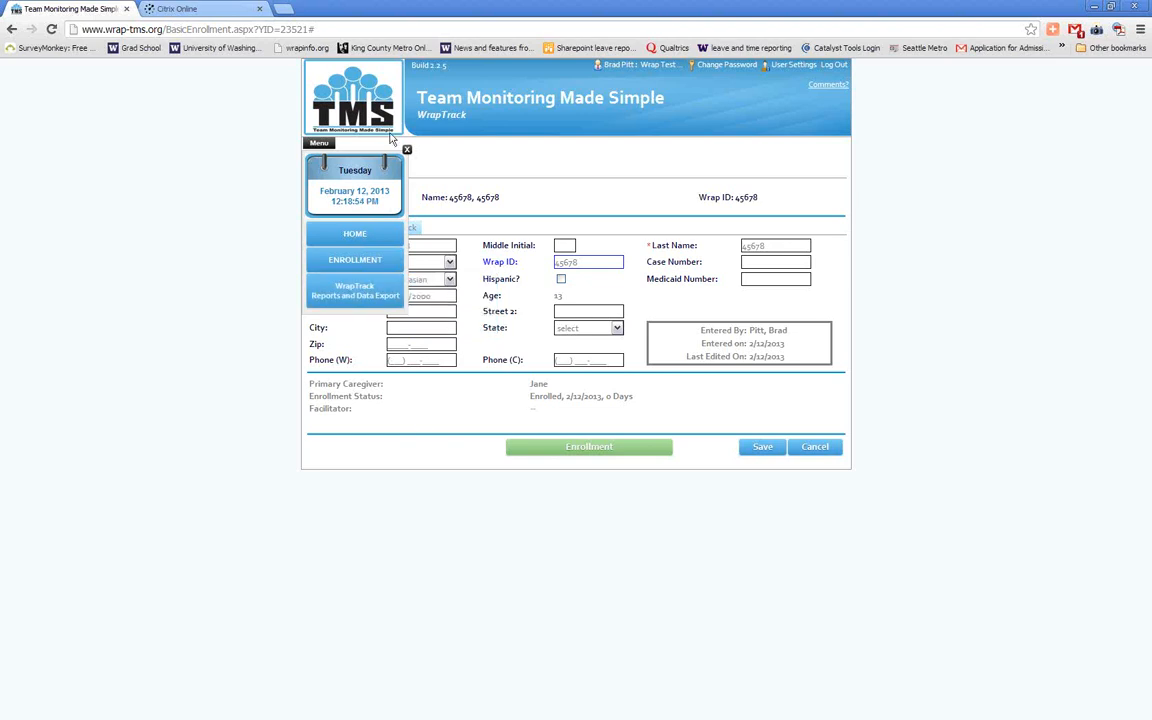
{"action": "left_click", "coordinate": [406, 150]}
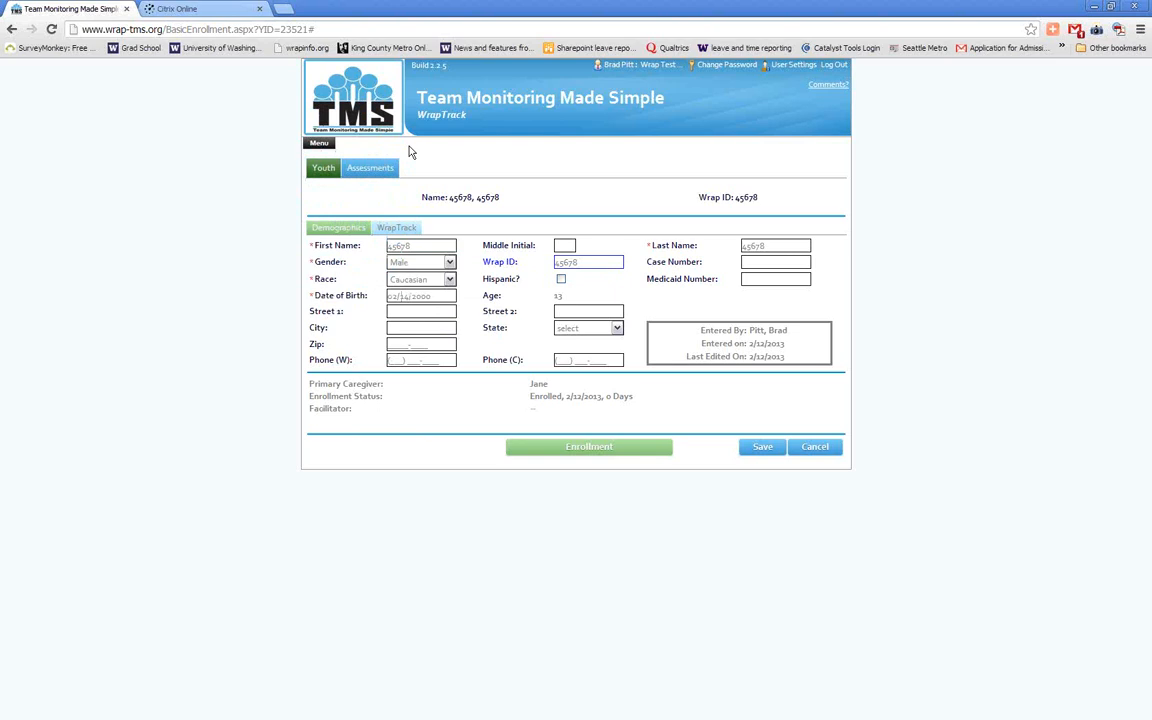
Add a WFI - Facilitator Form to the youth's assessments
{"action": "left_click", "coordinate": [388, 167]}
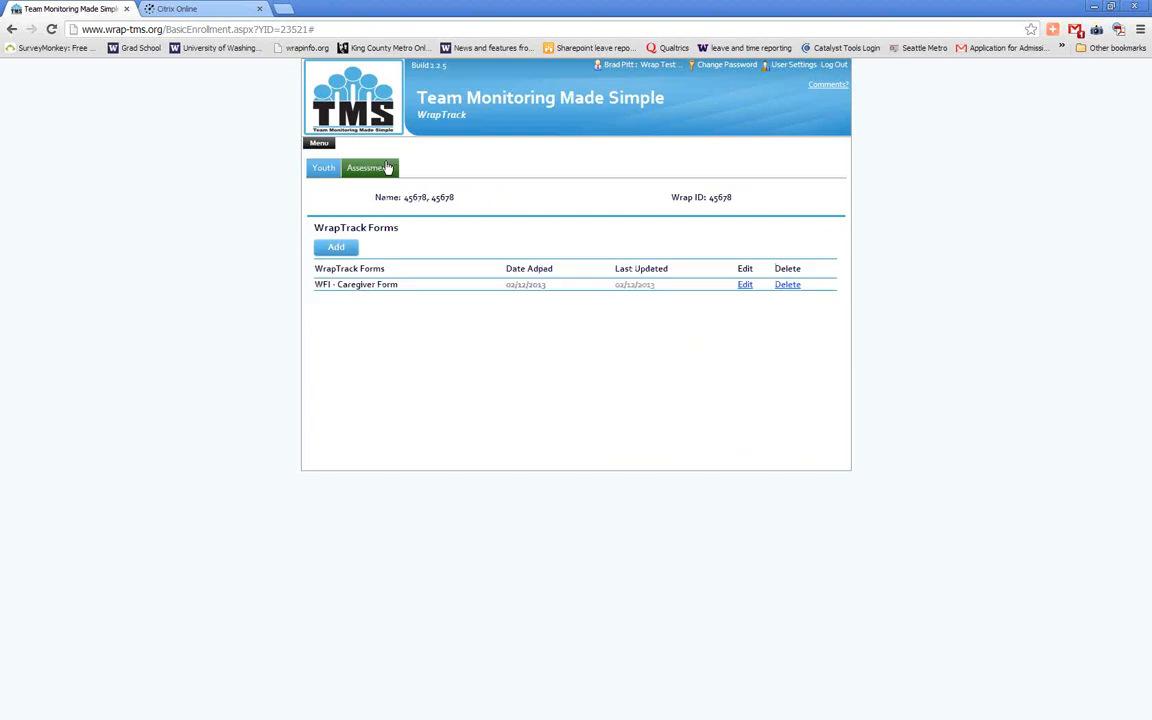
{"action": "left_click", "coordinate": [336, 247]}
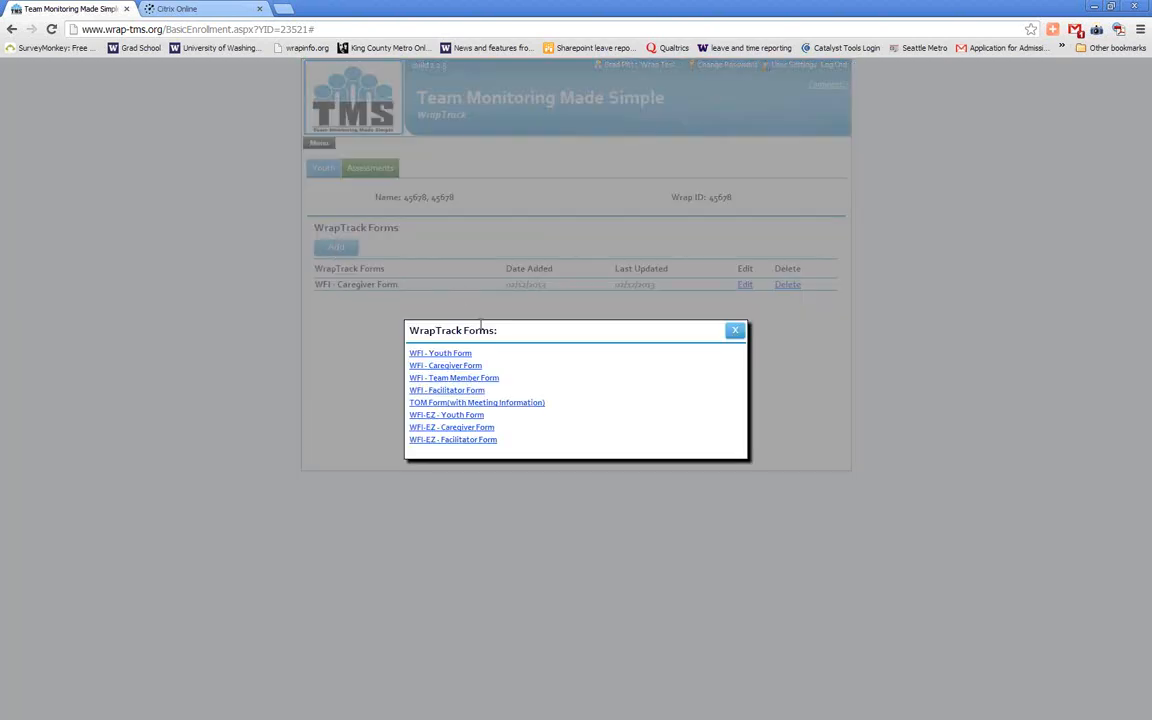
{"action": "left_click", "coordinate": [464, 391]}
{"action": "left_click_drag", "start_coordinate": [315, 180], "coordinate": [790, 203]}
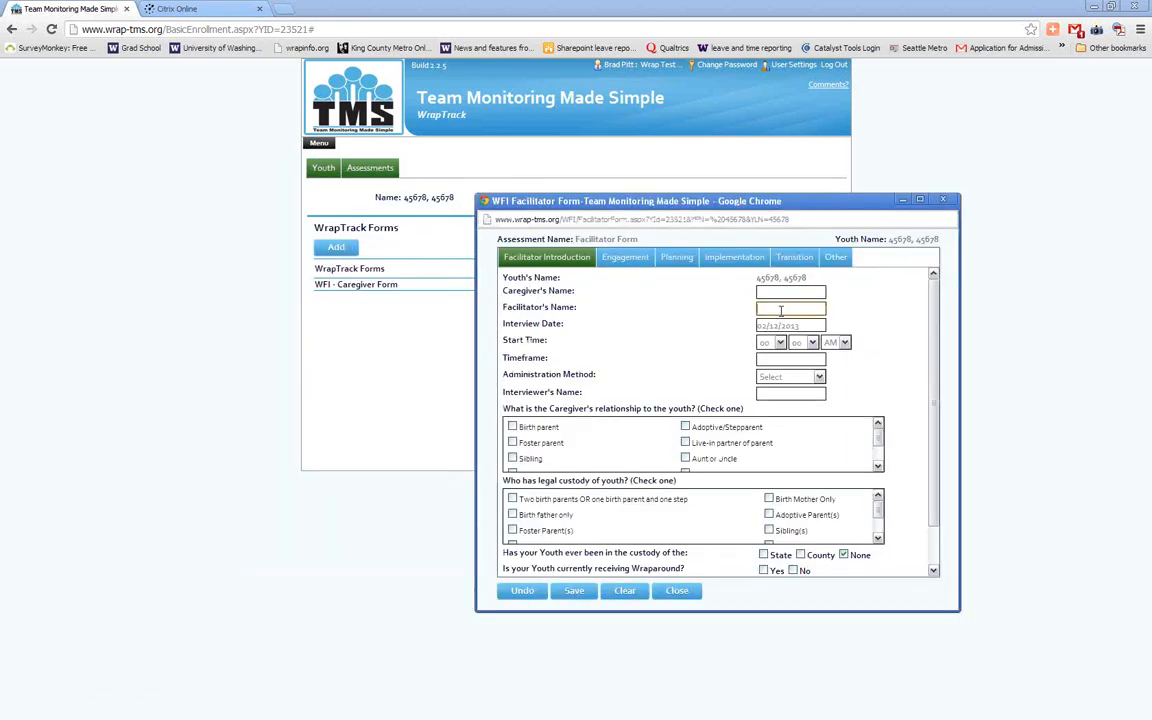
Fill in the facilitator's name on the Facilitator Form, save it, and close the form while accepting to save changes
{"action": "type", "text": "Noo"}
{"action": "key", "text": "BackSpace"}
{"action": "key", "text": "BackSpace"}
{"action": "key", "text": "BackSpace"}
{"action": "key", "text": "BackSpace"}
{"action": "type", "text": "Bob"}
{"action": "left_click", "coordinate": [575, 591]}
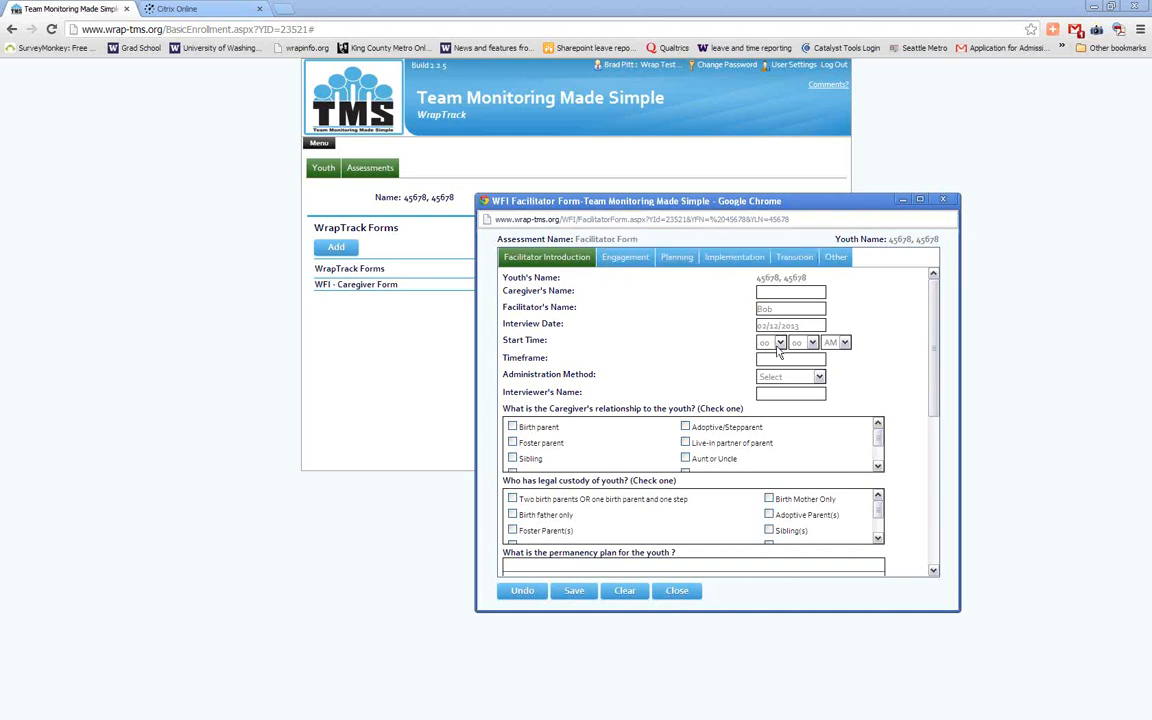
{"action": "left_click", "coordinate": [677, 592]}
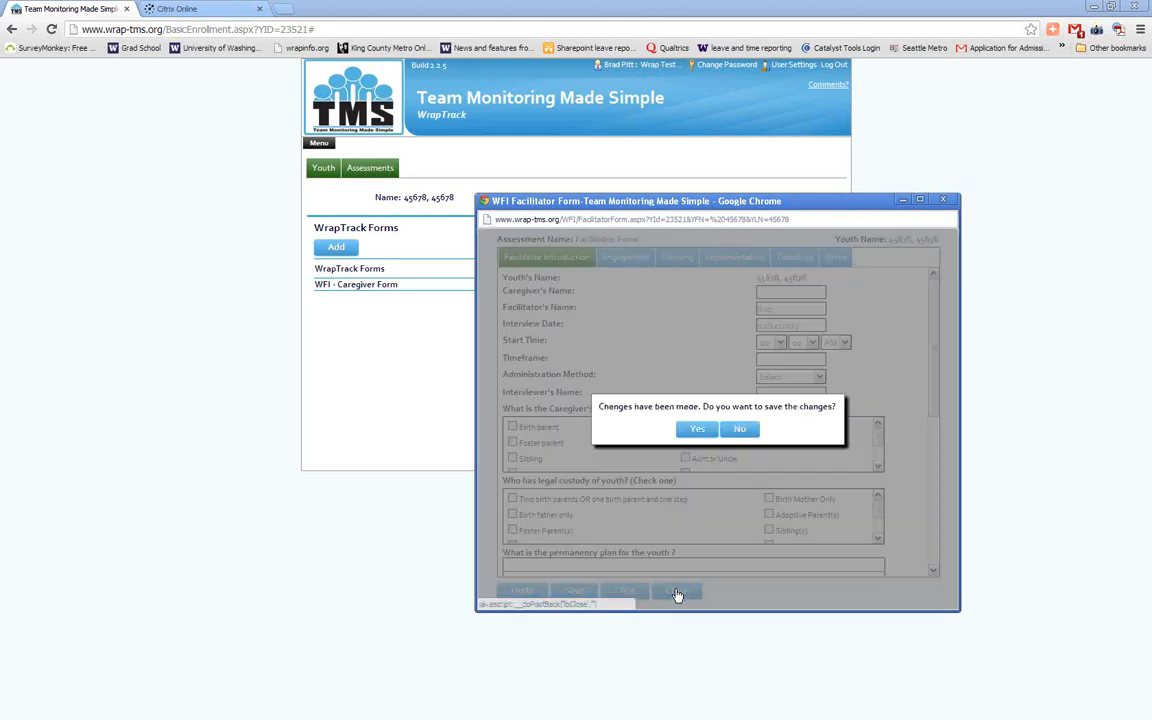
{"action": "left_click", "coordinate": [696, 429]}
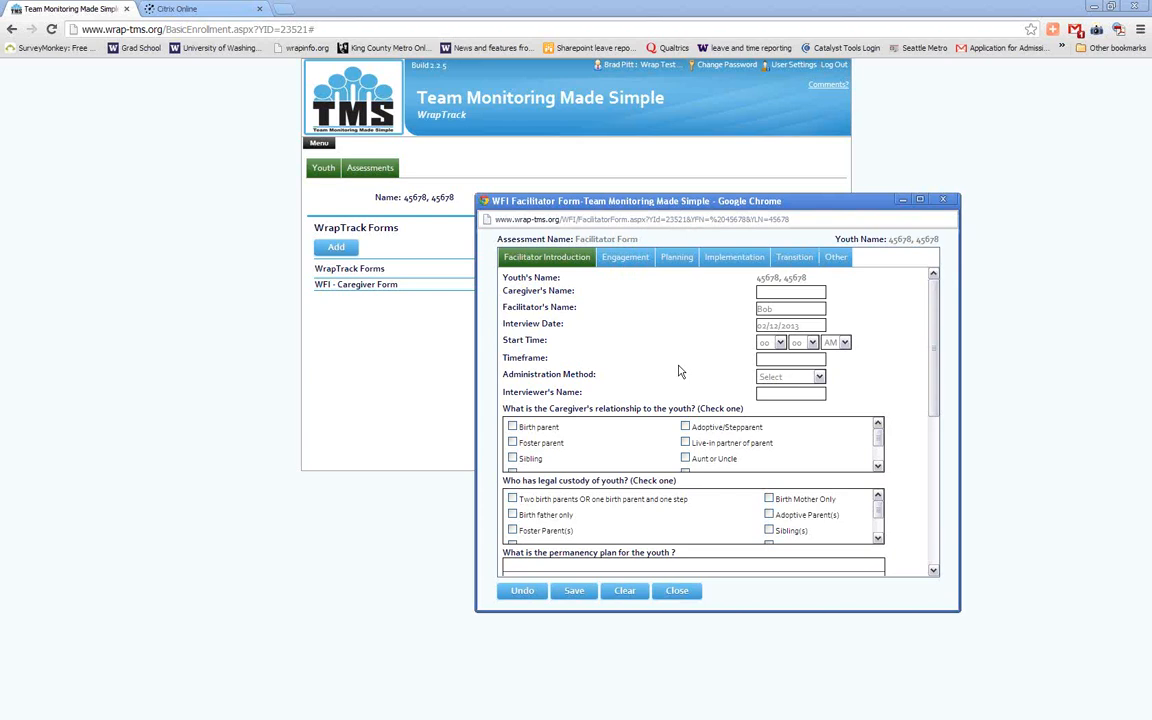
Close the current Facilitator Form window and add another WFI - Facilitator Form to the youth's assessments
{"action": "left_click", "coordinate": [940, 200]}
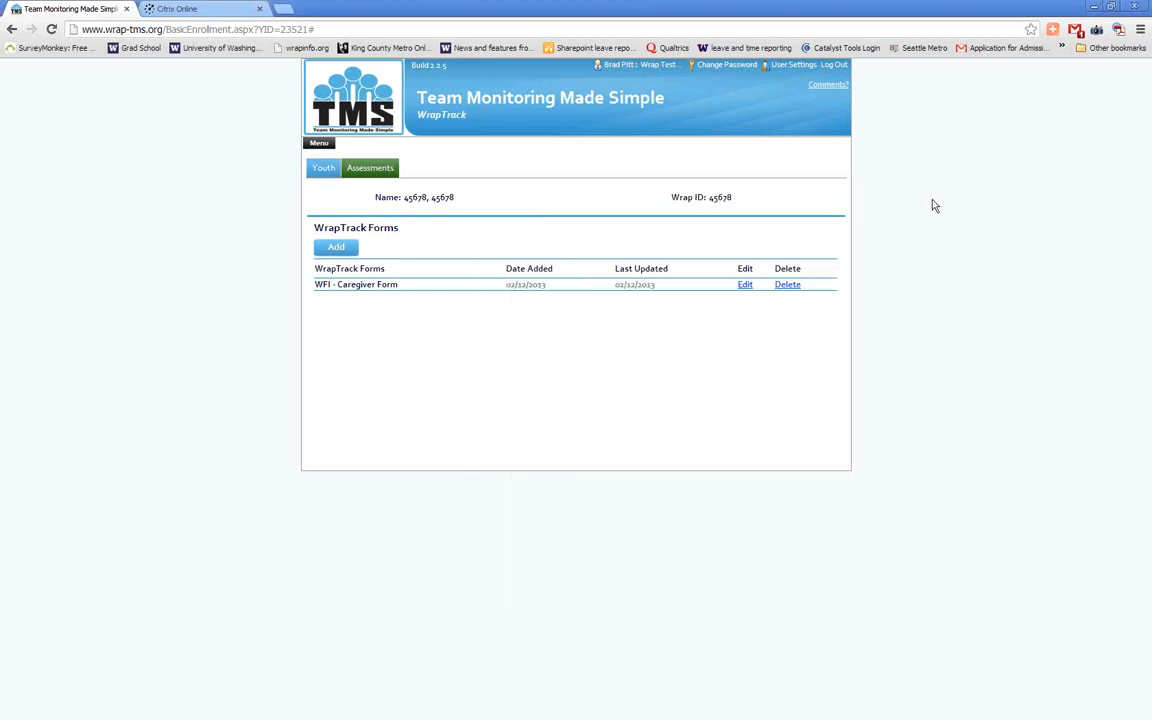
{"action": "left_click", "coordinate": [328, 250]}
{"action": "left_click", "coordinate": [462, 390]}
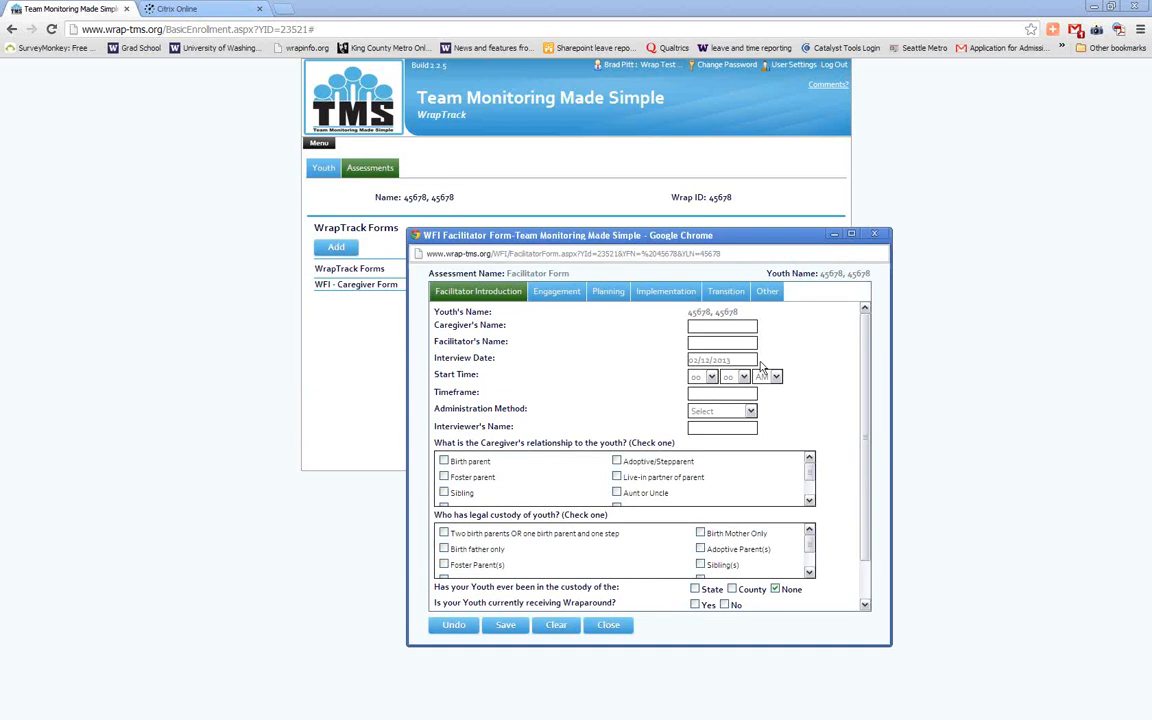
Enter the facilitator's name on the Facilitator Form, save it, and close the form window
{"action": "left_click", "coordinate": [726, 343]}
{"action": "type", "text": "Bob"}
{"action": "left_click", "coordinate": [506, 636]}
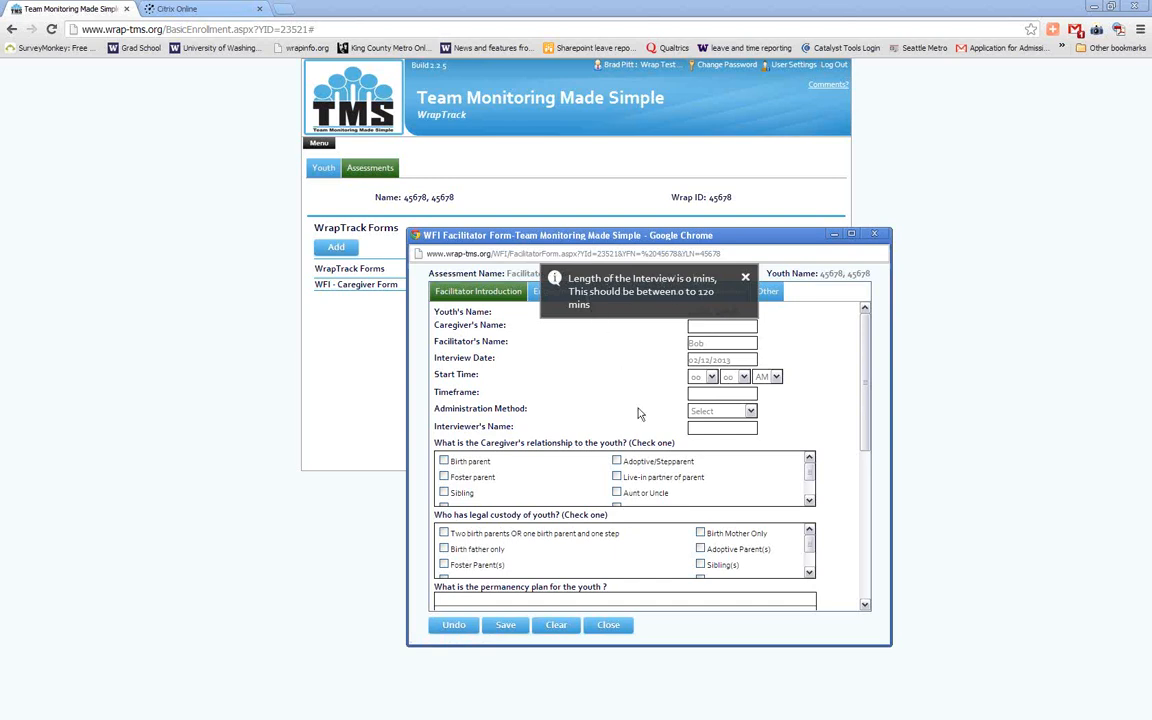
{"action": "left_click", "coordinate": [745, 277]}
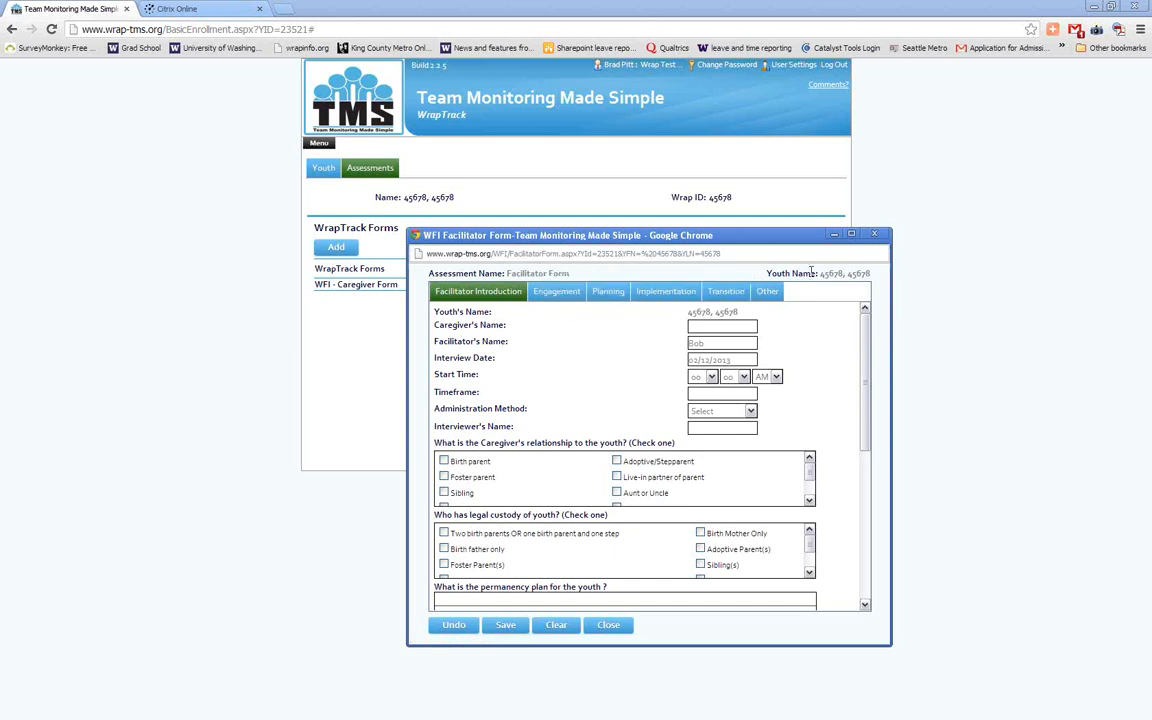
{"action": "left_click", "coordinate": [872, 235]}
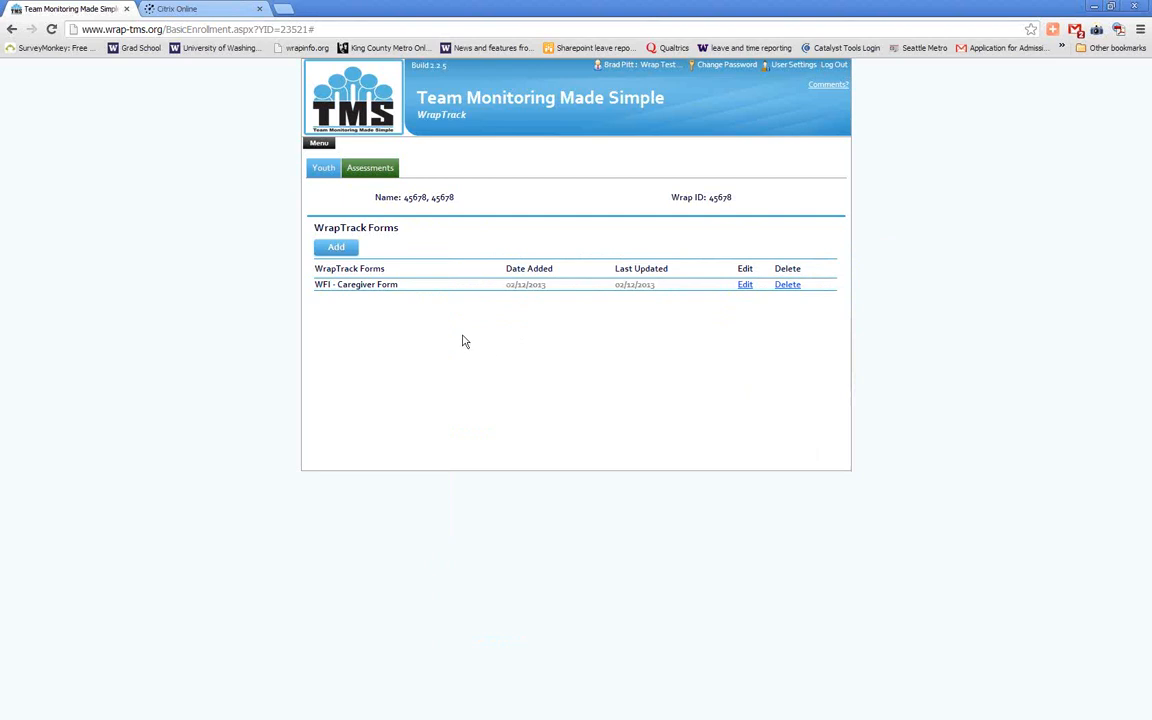
Leave the youth's record for the home page and open the TOM Fidelity Reports list
{"action": "left_click", "coordinate": [320, 168]}
{"action": "left_click", "coordinate": [317, 145]}
{"action": "left_click", "coordinate": [370, 234]}
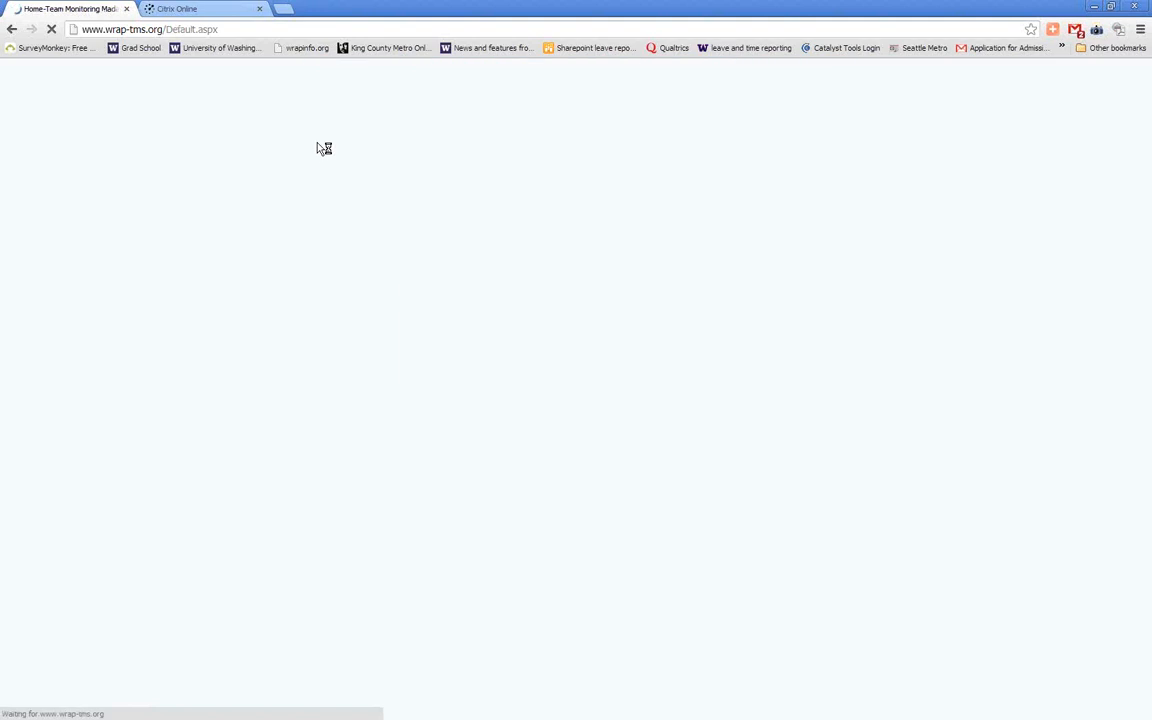
{"action": "left_click", "coordinate": [313, 145]}
{"action": "mouse_move", "coordinate": [340, 292]}
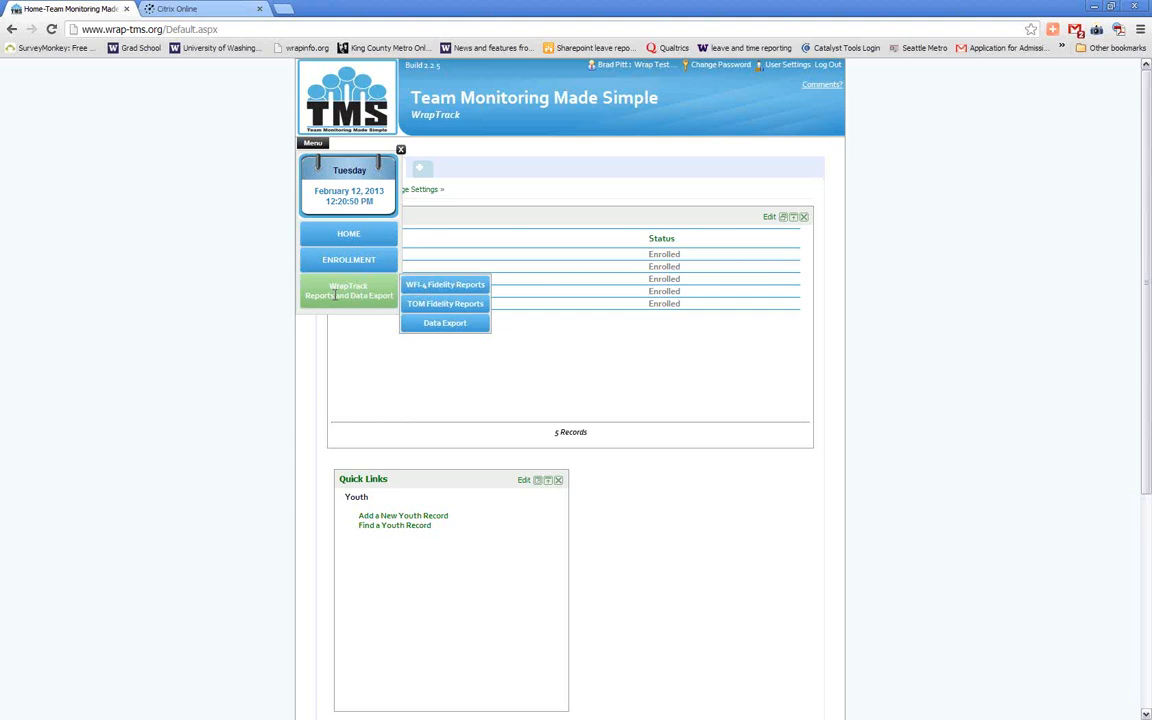
{"action": "left_click", "coordinate": [425, 306]}
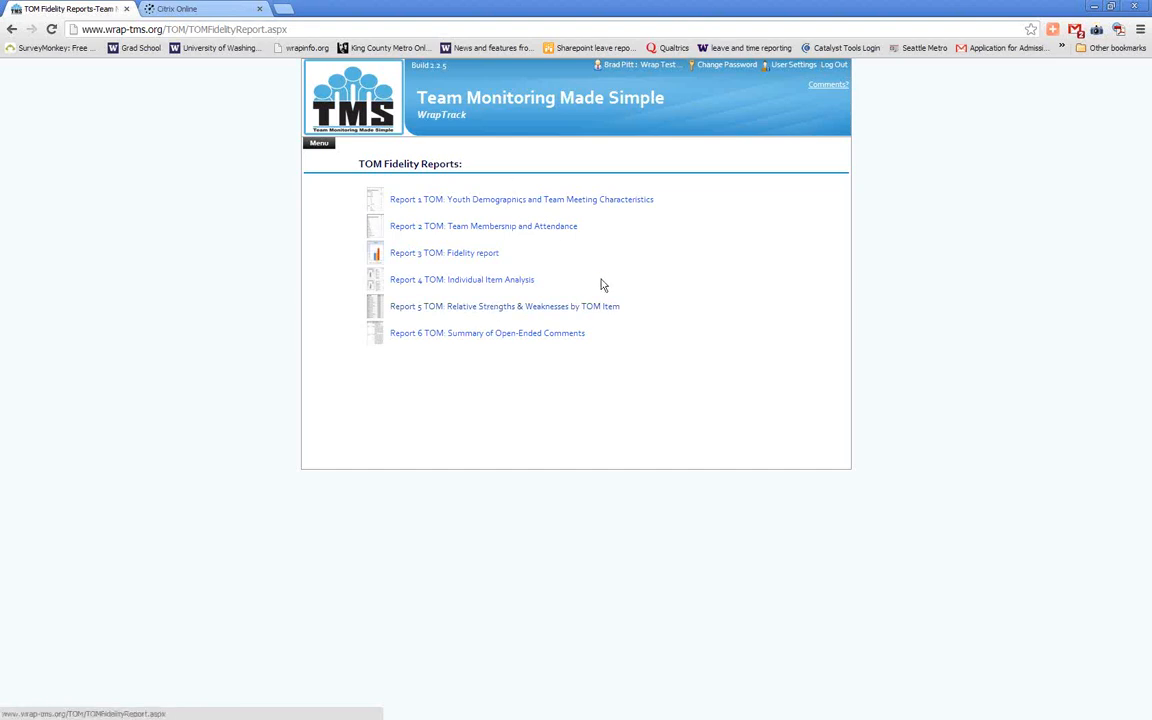
{"action": "left_click", "coordinate": [463, 257]}
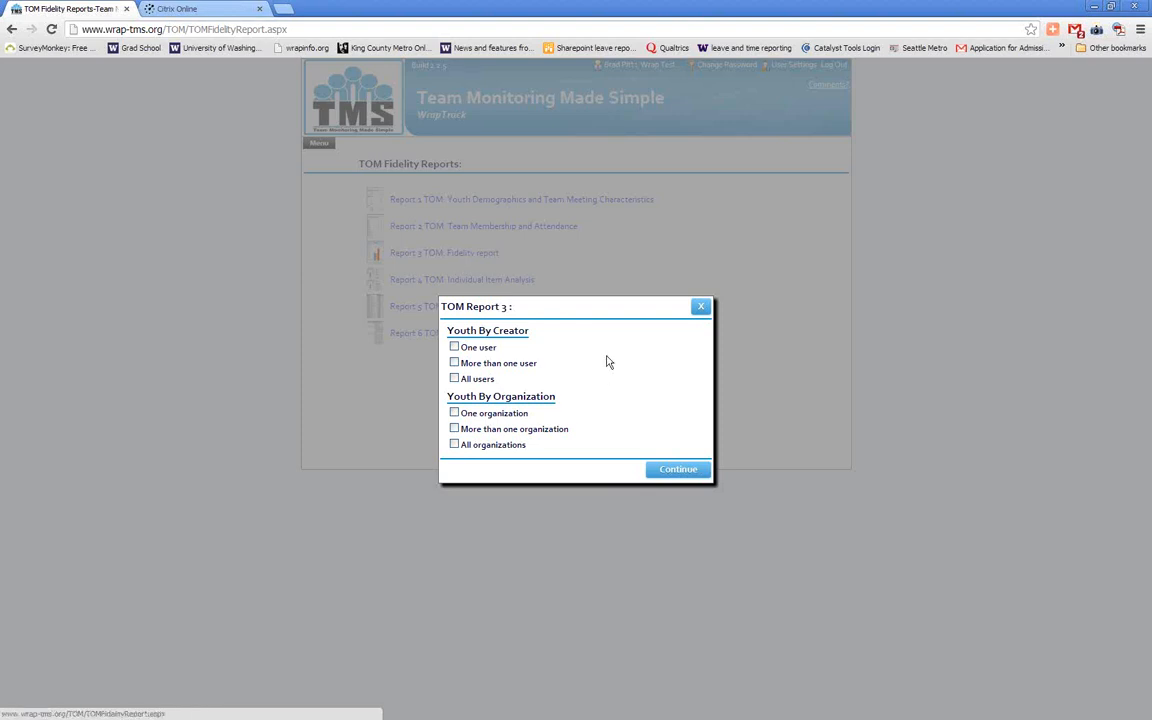
{"action": "left_click", "coordinate": [475, 417]}
{"action": "left_click", "coordinate": [678, 470]}
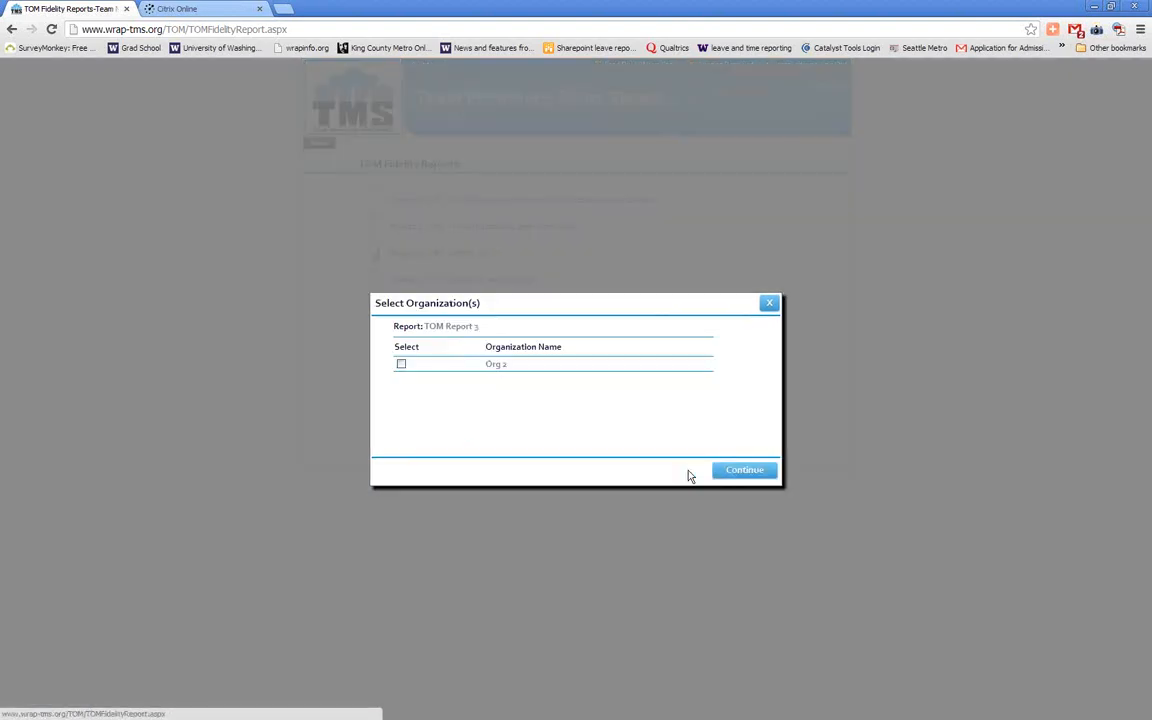
{"action": "left_click", "coordinate": [402, 366]}
{"action": "left_click", "coordinate": [752, 481]}
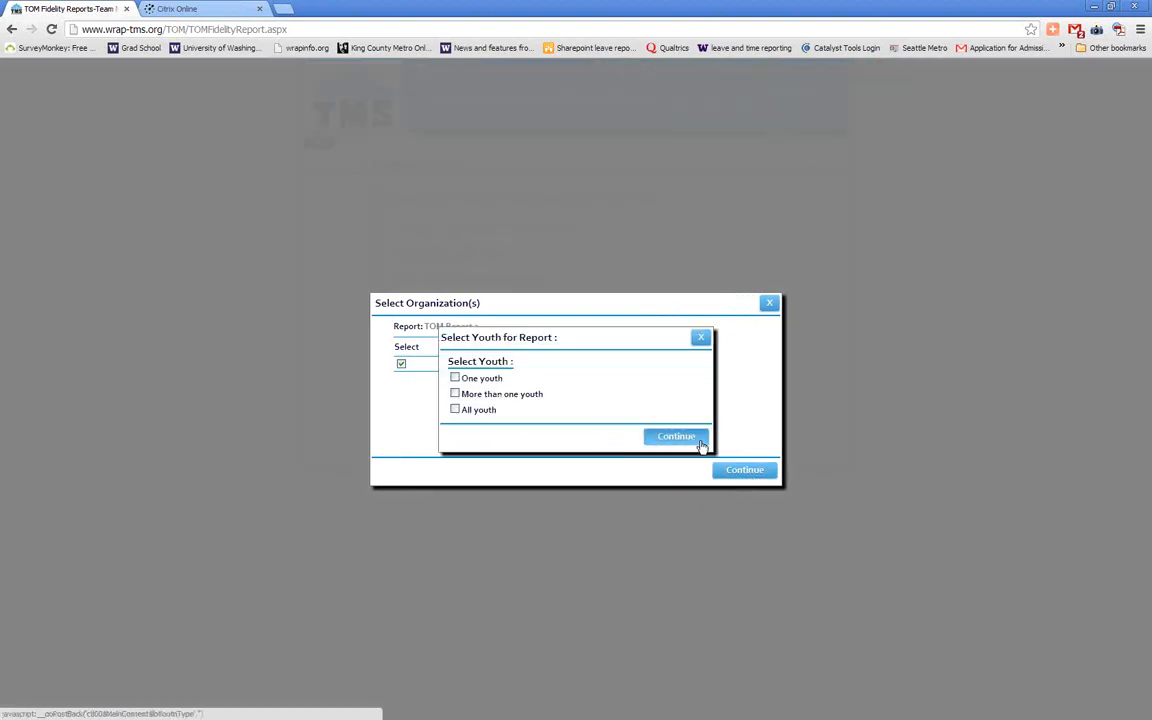
{"action": "left_click", "coordinate": [701, 337]}
{"action": "left_click", "coordinate": [768, 303]}
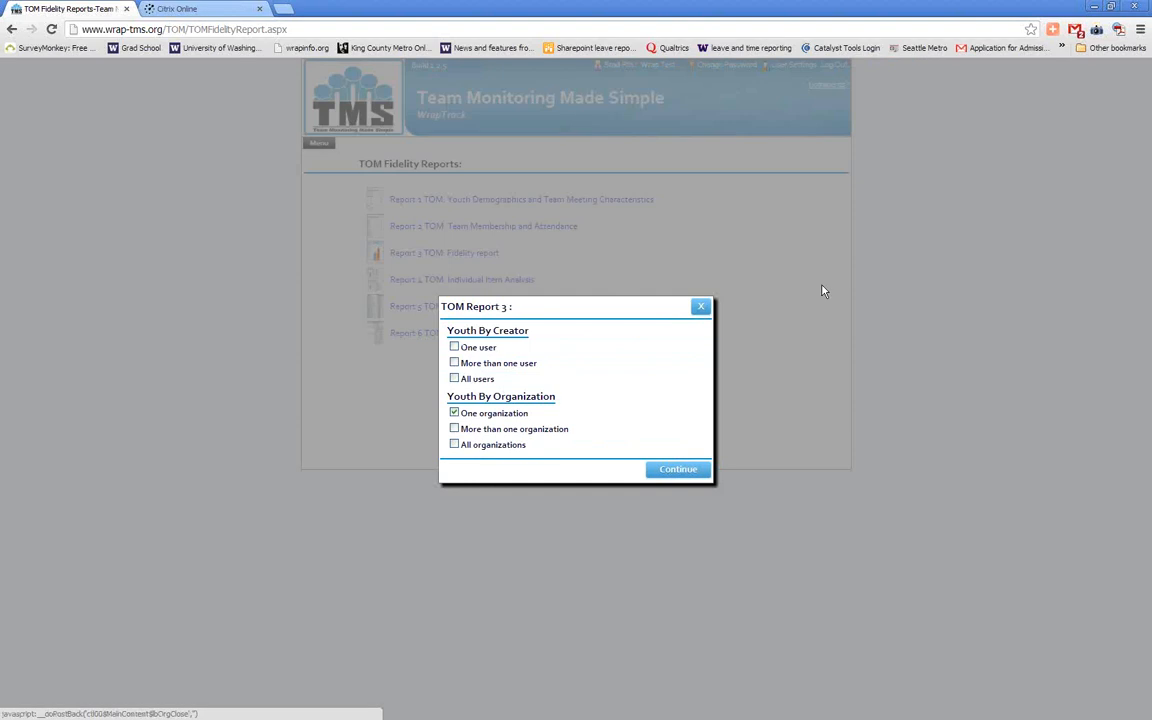
{"action": "left_click", "coordinate": [700, 305]}
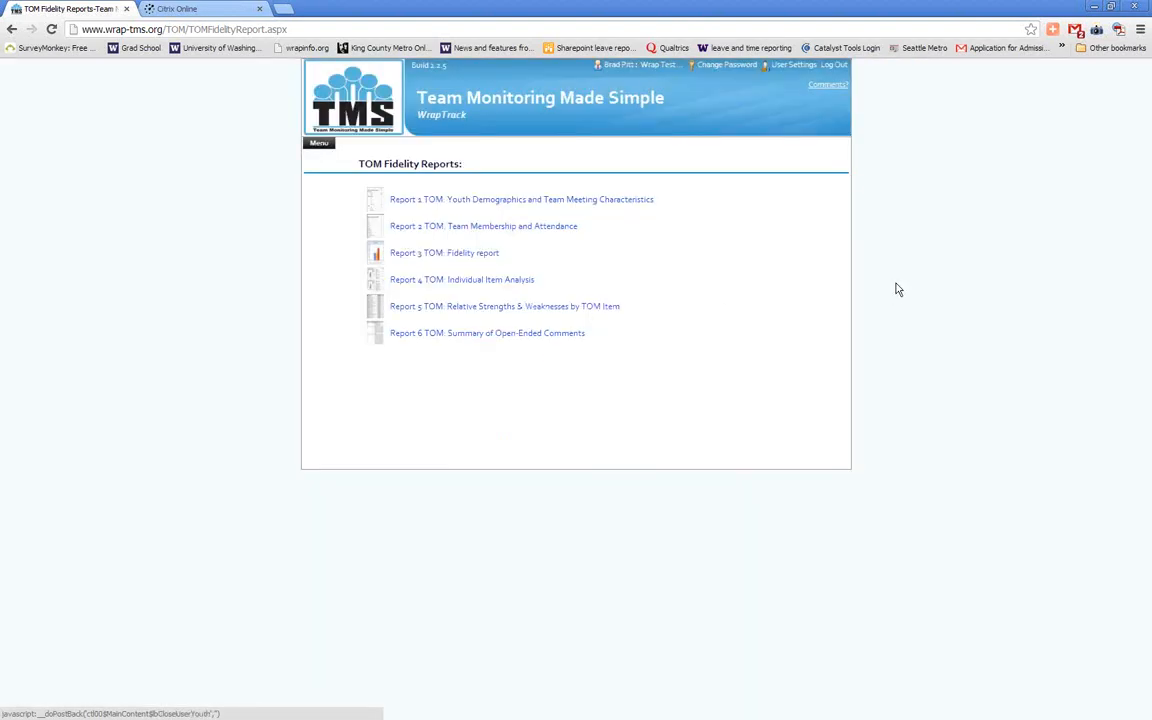
Log out of the current account and log back in with the saved TWI user name
{"action": "left_click", "coordinate": [837, 68]}
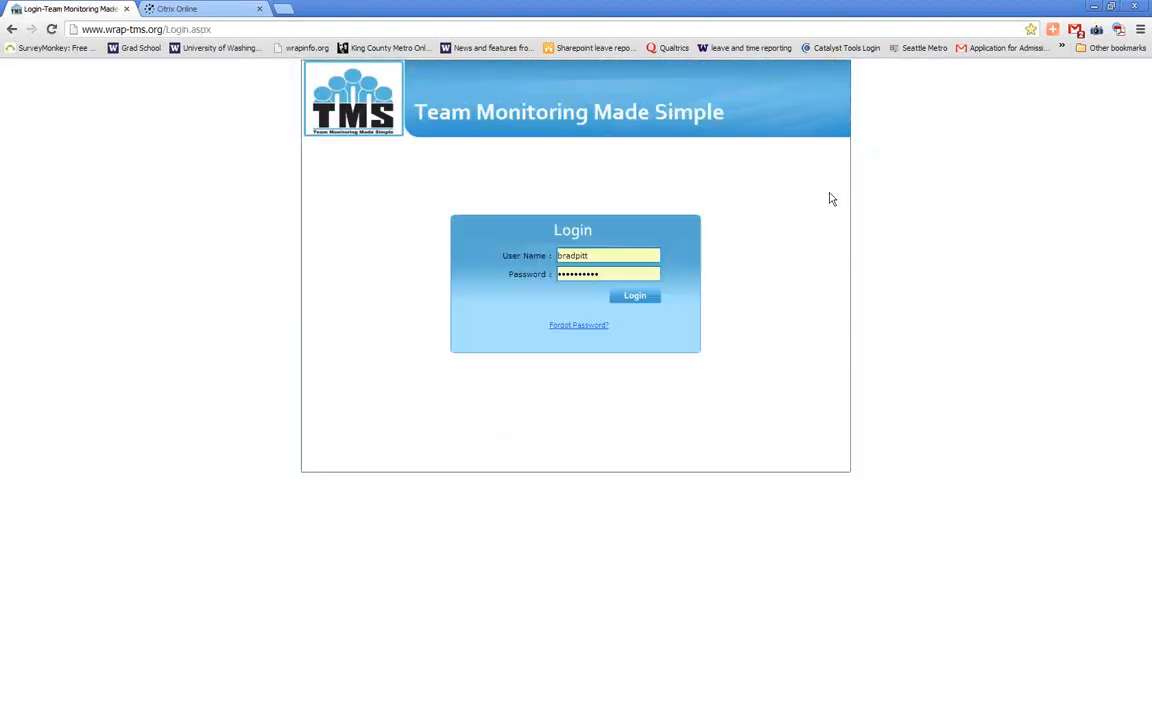
{"action": "left_click", "coordinate": [610, 256]}
{"action": "left_click_drag", "start_coordinate": [610, 256], "coordinate": [543, 261]}
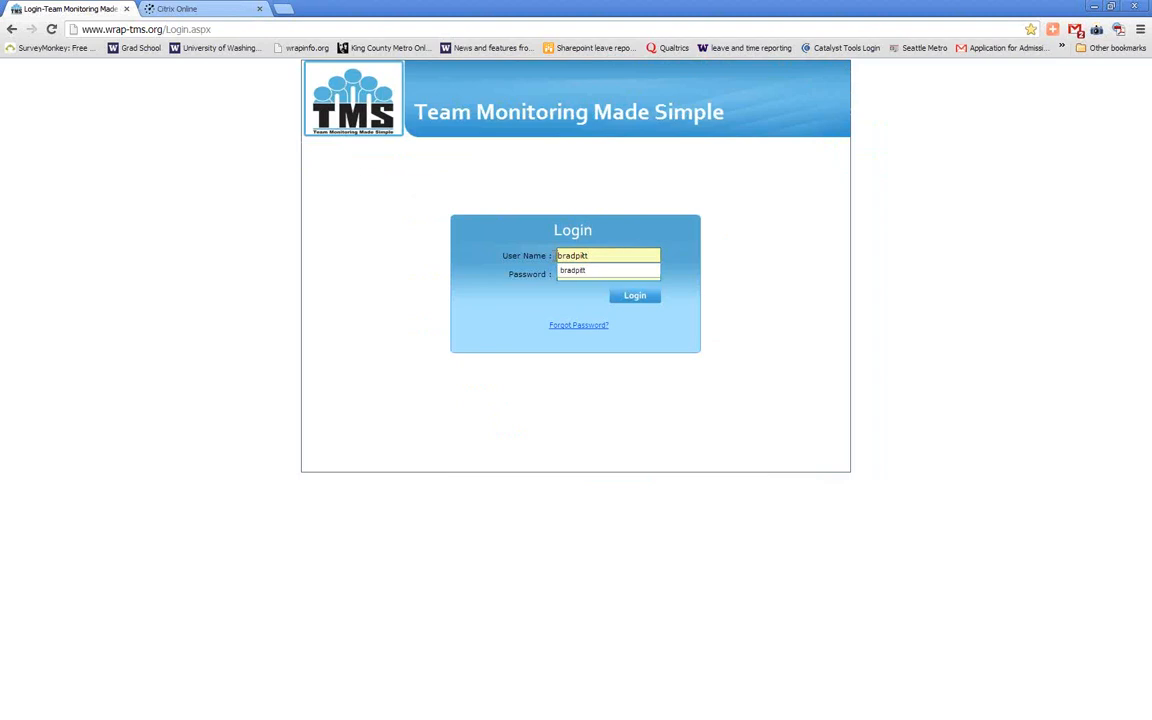
{"action": "type", "text": "TW1"}
{"action": "key", "text": "Down"}
{"action": "key", "text": "Return"}
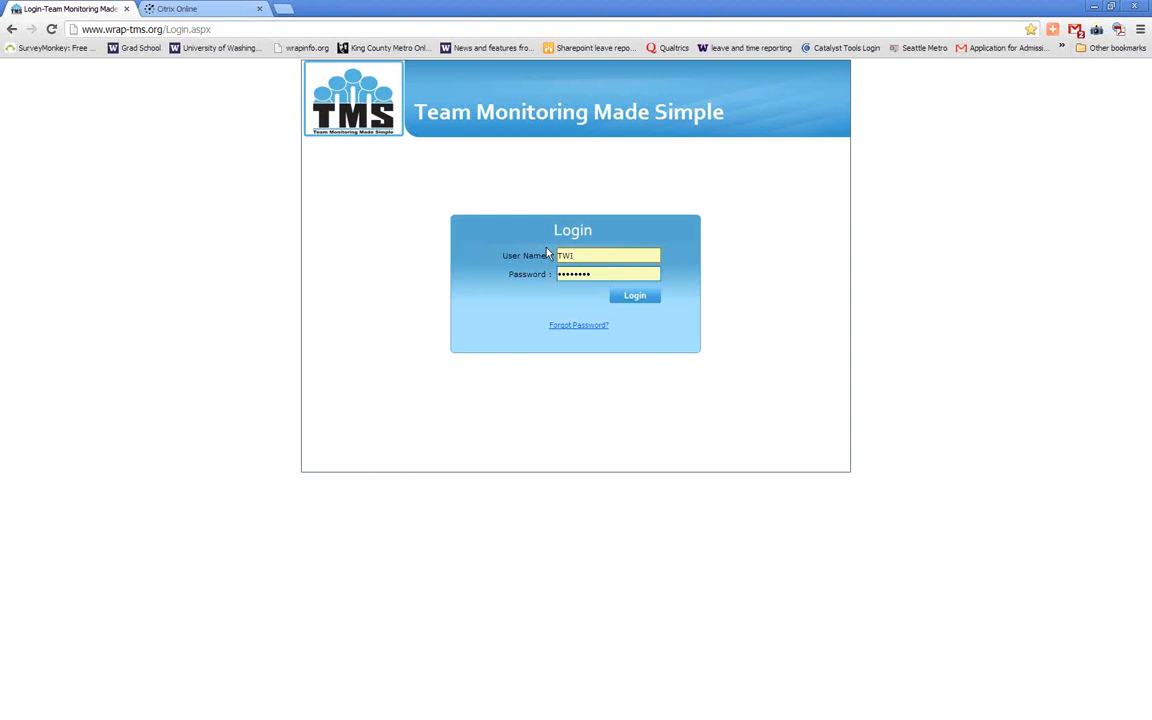
{"action": "left_click", "coordinate": [625, 299]}
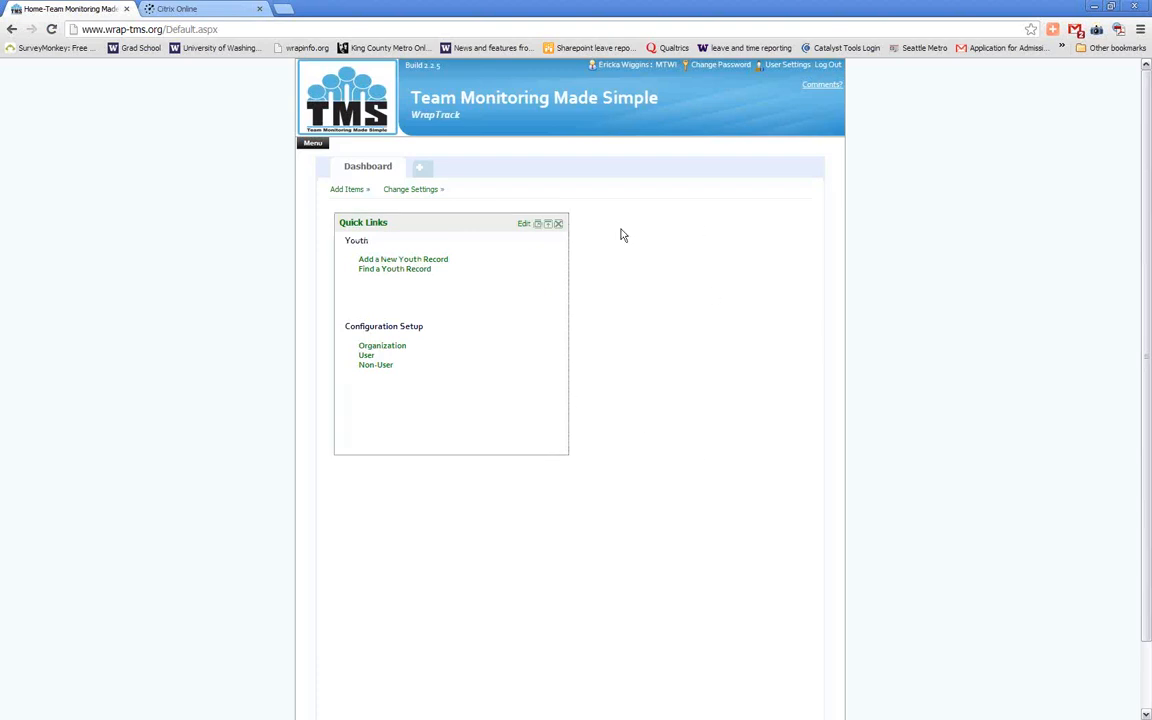
Open the WFI-4 Fidelity Reports and start Report 7: Fidelity Scores - Overall, Principle & Phase for one organization
{"action": "left_click", "coordinate": [313, 147]}
{"action": "mouse_move", "coordinate": [348, 290]}
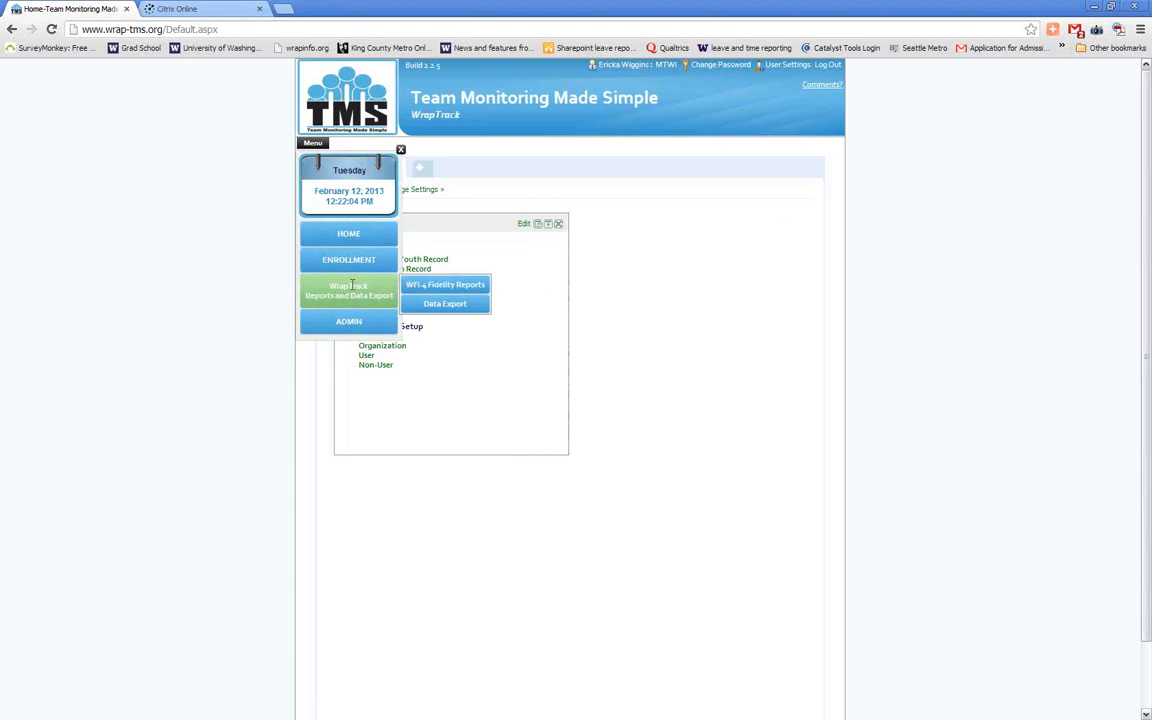
{"action": "left_click", "coordinate": [436, 288]}
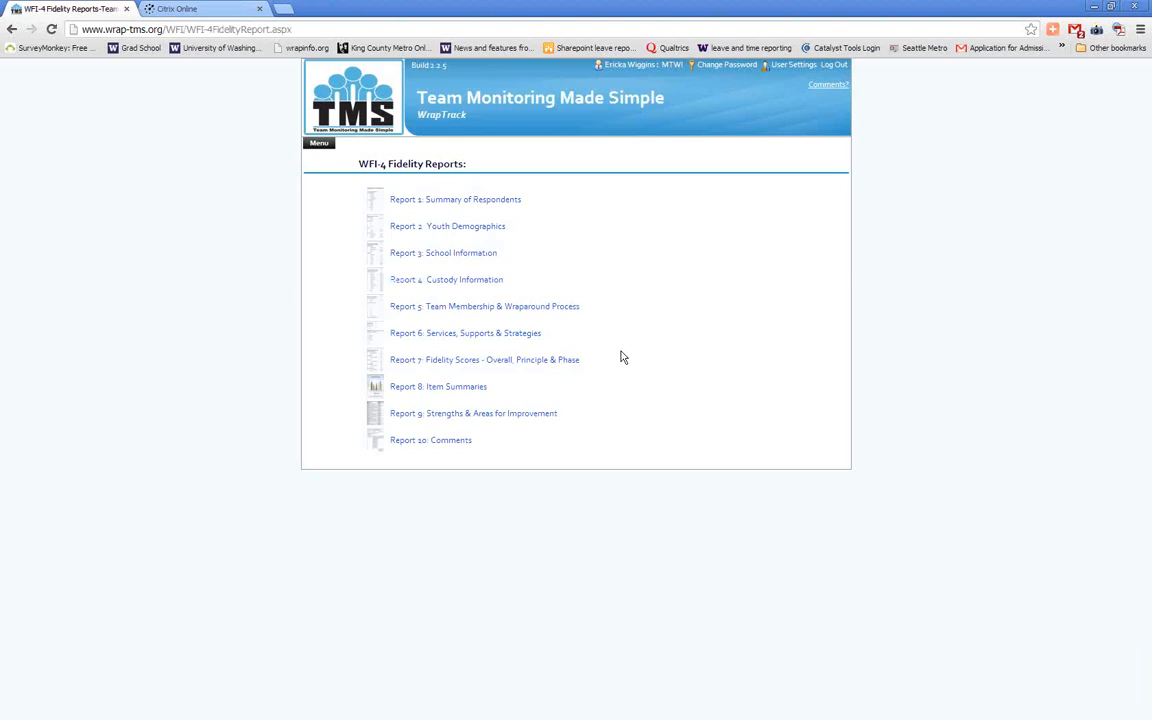
{"action": "left_click", "coordinate": [530, 362]}
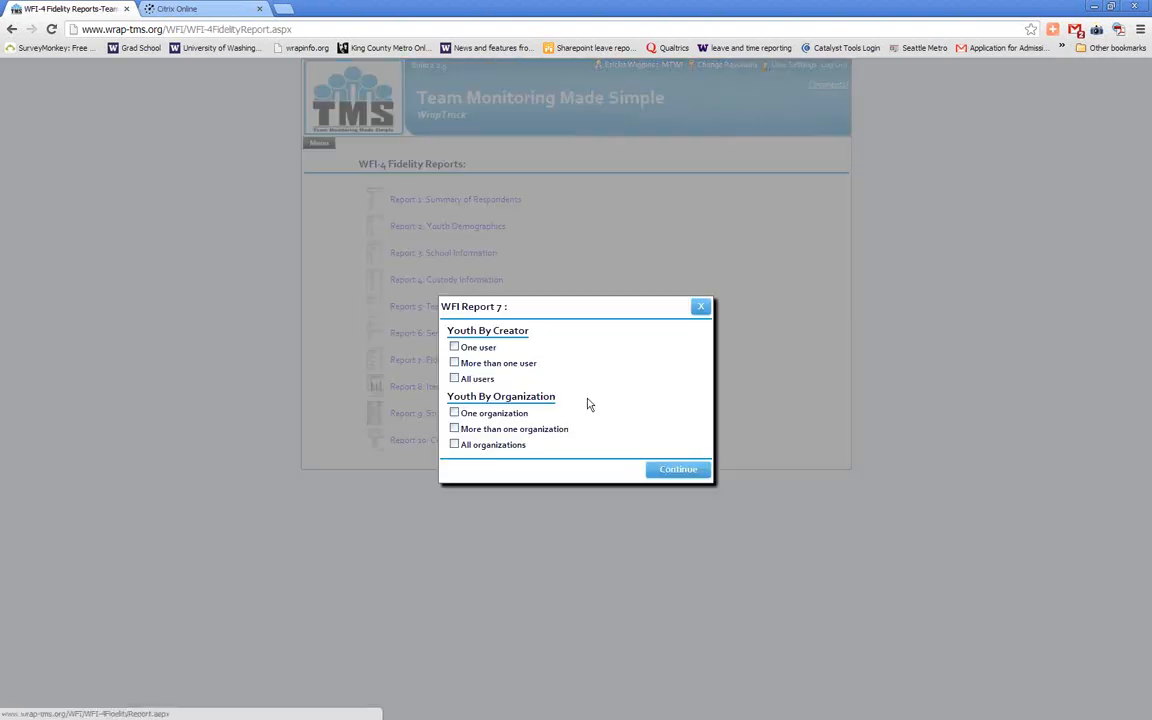
{"action": "left_click", "coordinate": [488, 414]}
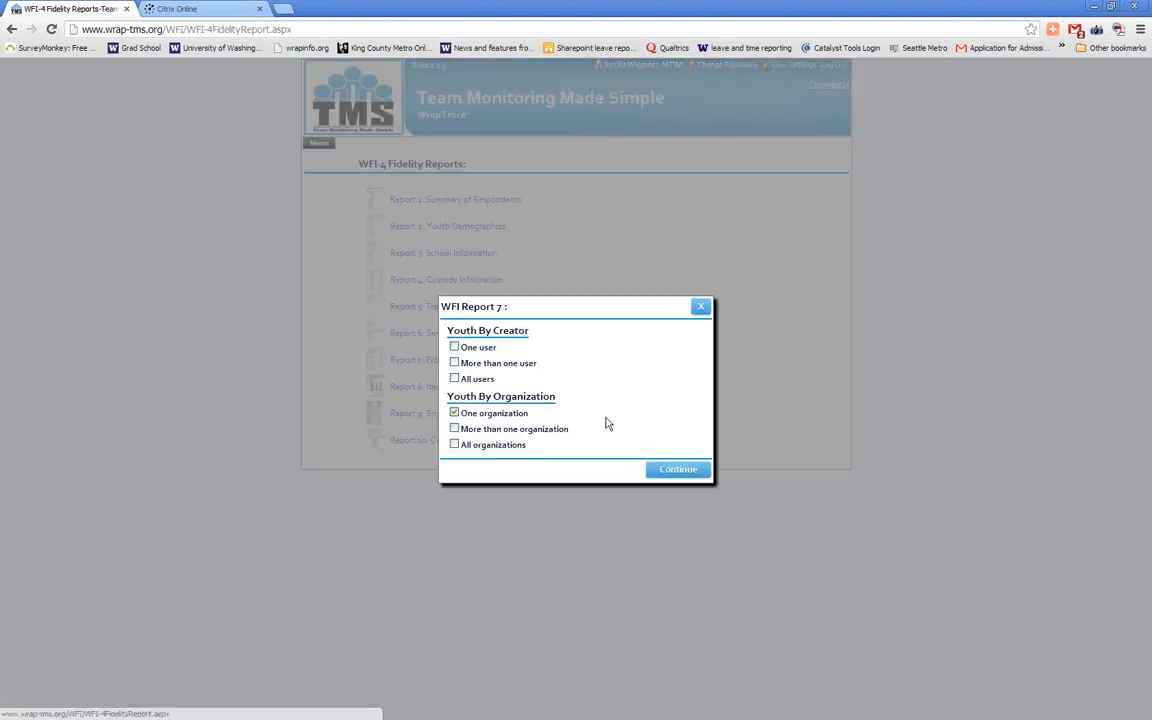
{"action": "left_click", "coordinate": [669, 471]}
Select the organization 727 Thurston County Only and include all of its youth records in the report
{"action": "left_click", "coordinate": [402, 365]}
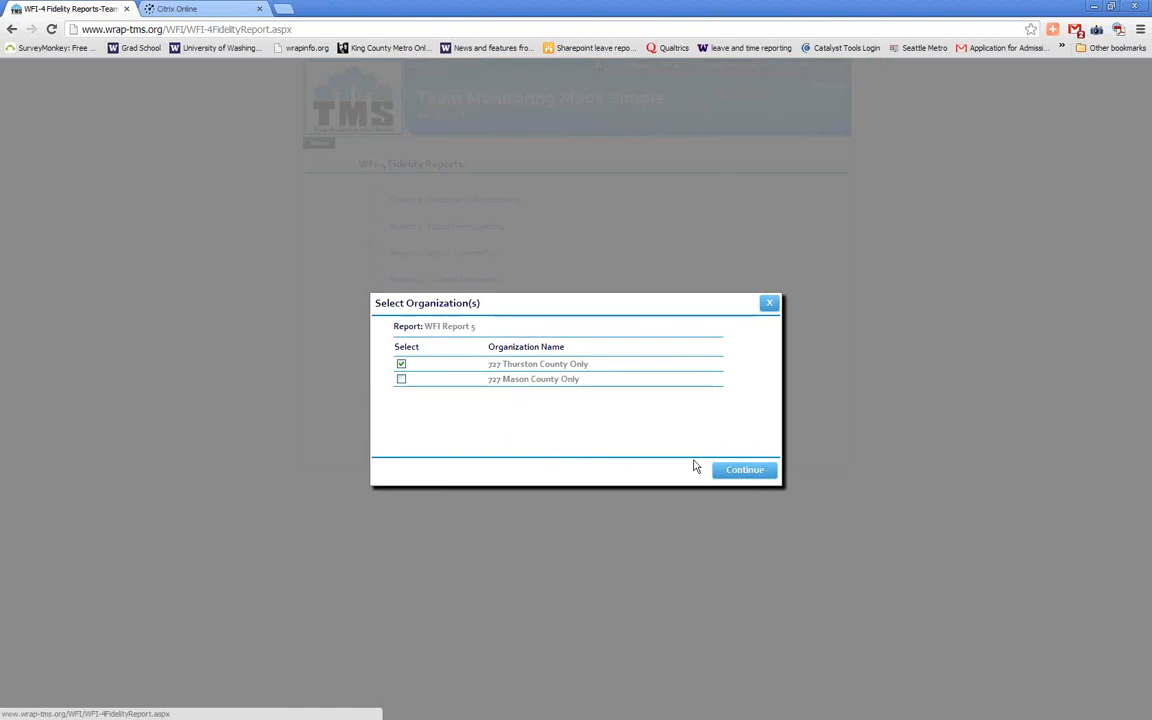
{"action": "left_click", "coordinate": [745, 470]}
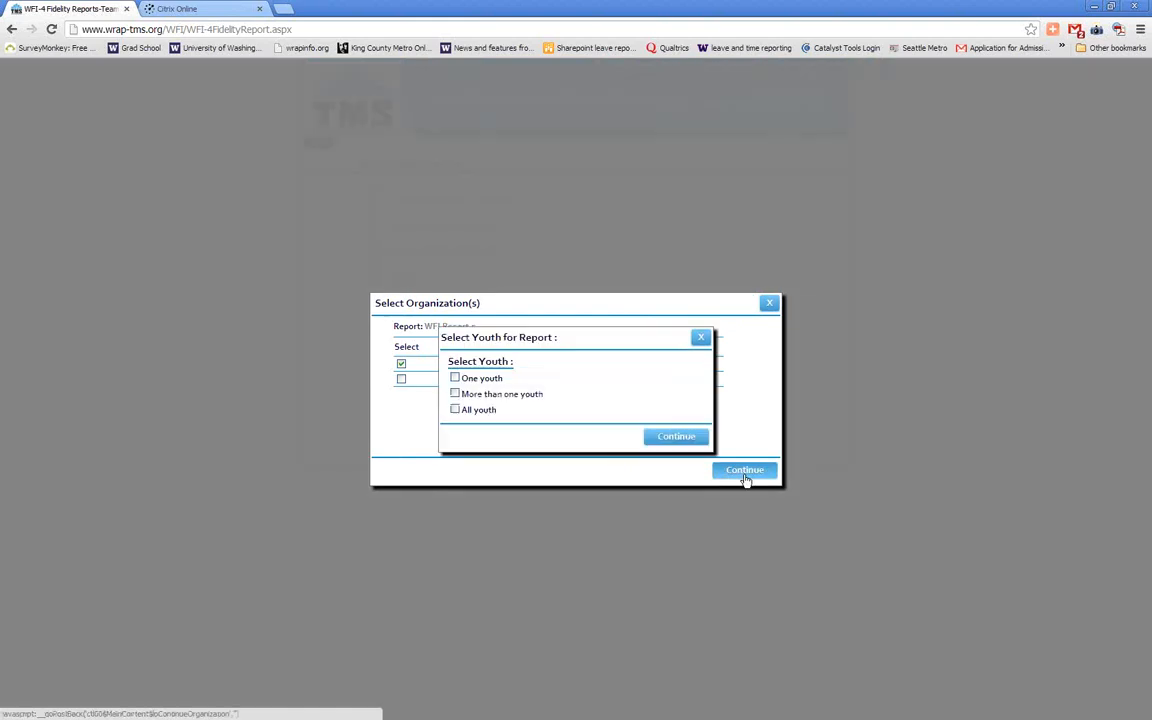
{"action": "left_click", "coordinate": [455, 410]}
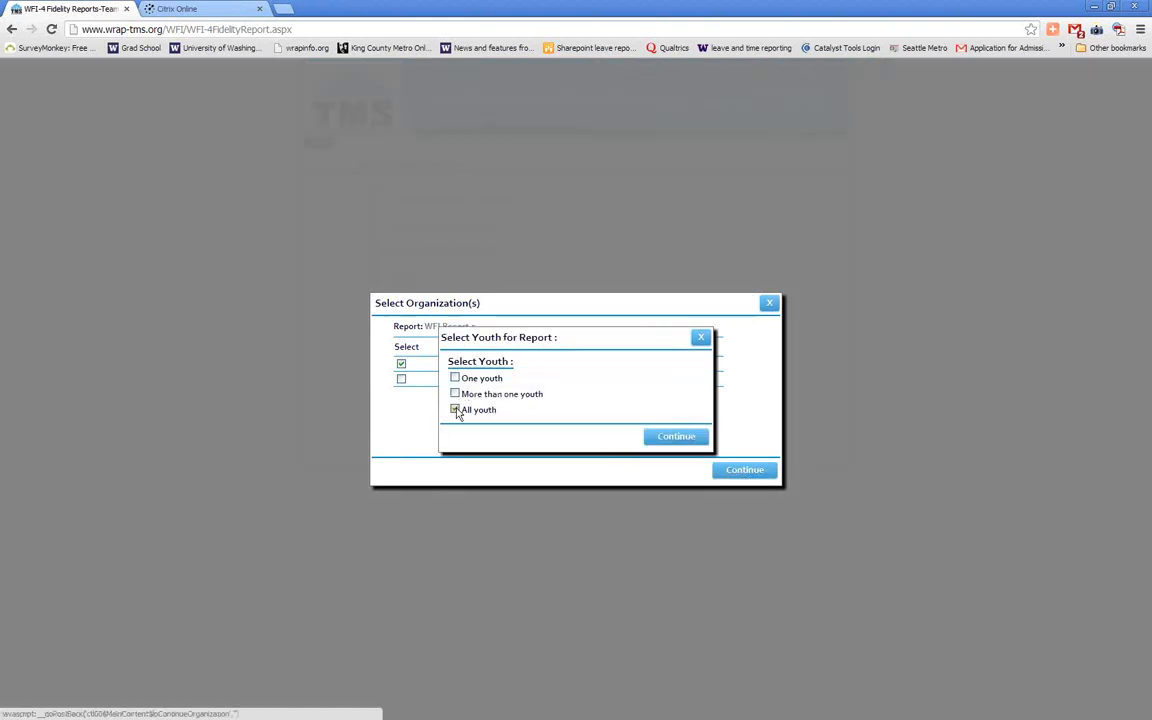
{"action": "left_click", "coordinate": [688, 440]}
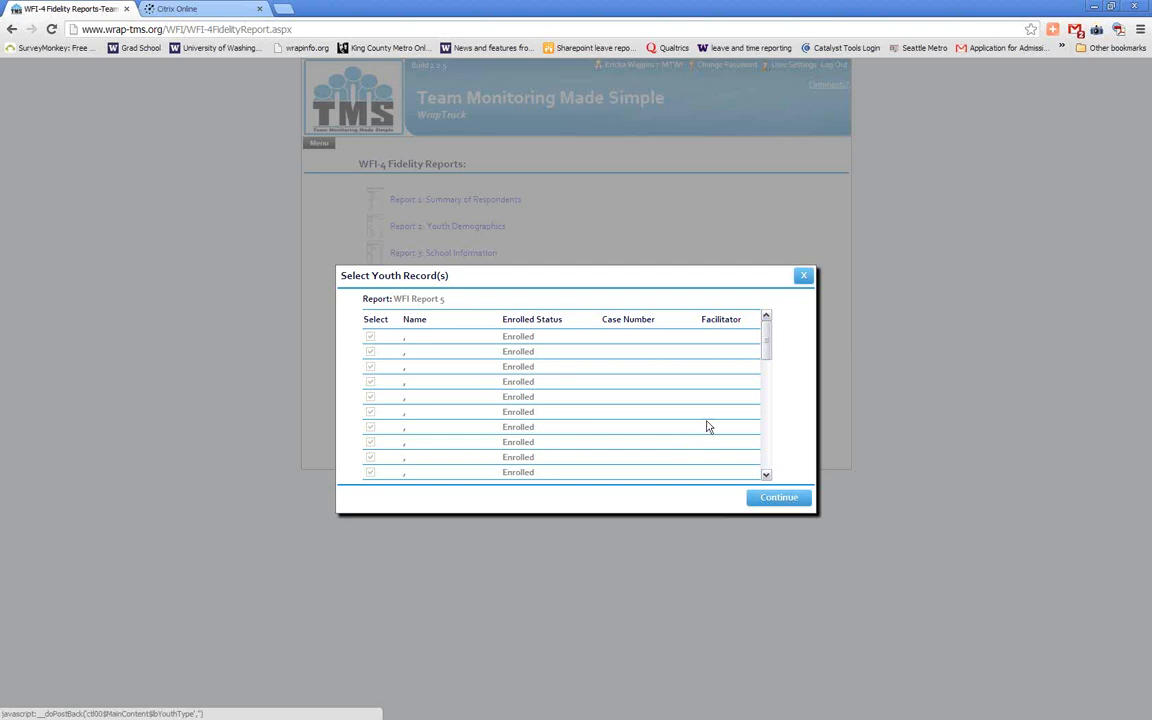
{"action": "scroll", "coordinate": [692, 447], "scroll_direction": "down", "scroll_amount": 15}
{"action": "scroll", "coordinate": [710, 422], "scroll_direction": "up", "scroll_amount": 15}
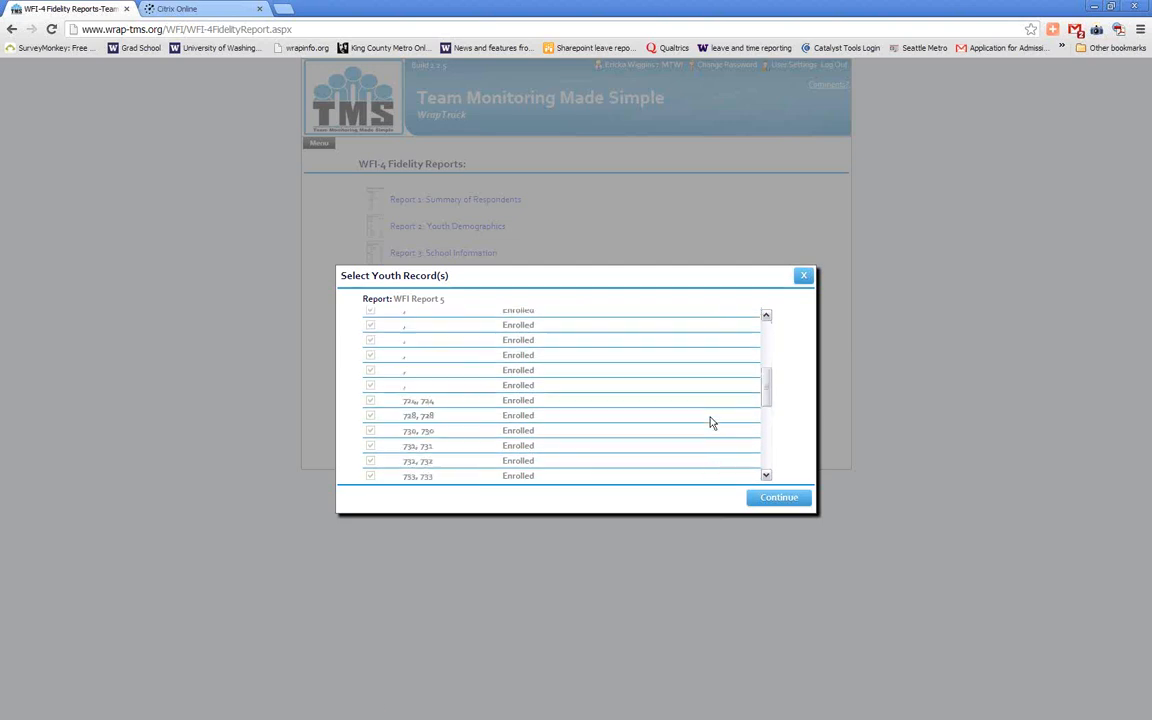
{"action": "left_click", "coordinate": [800, 507]}
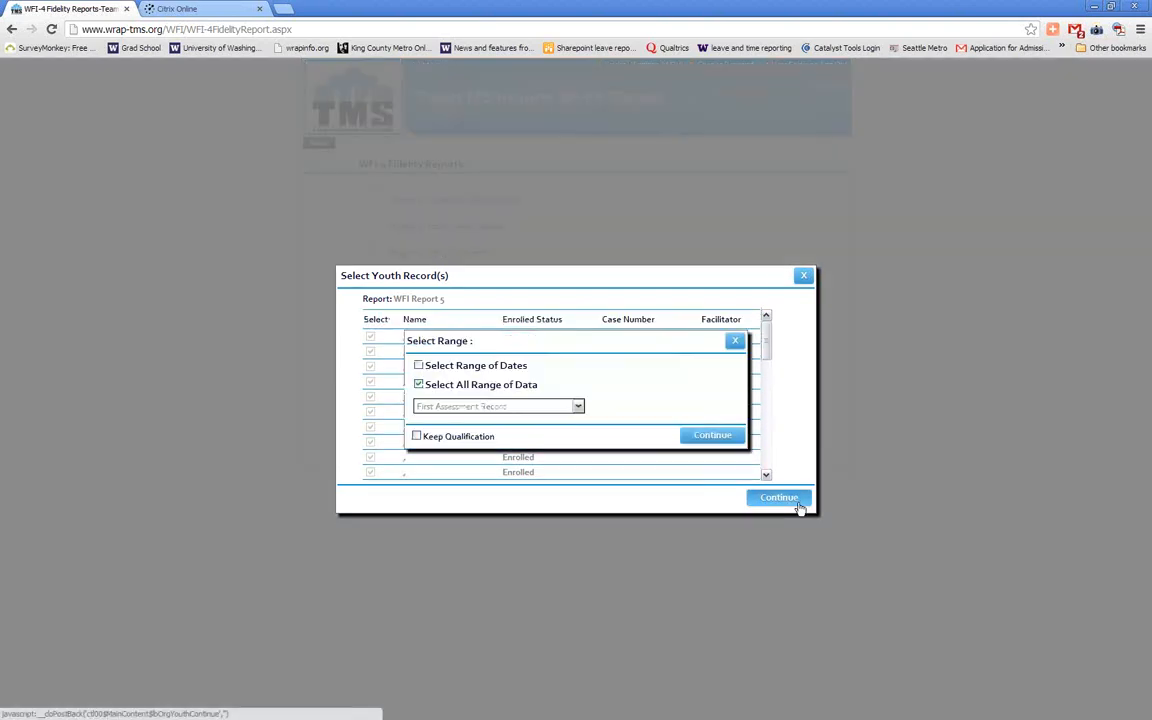
Generate the report for all range of data using All Assessment Record(Mean Score) with Keep Qualification enabled, and view its export options
{"action": "left_click", "coordinate": [447, 368]}
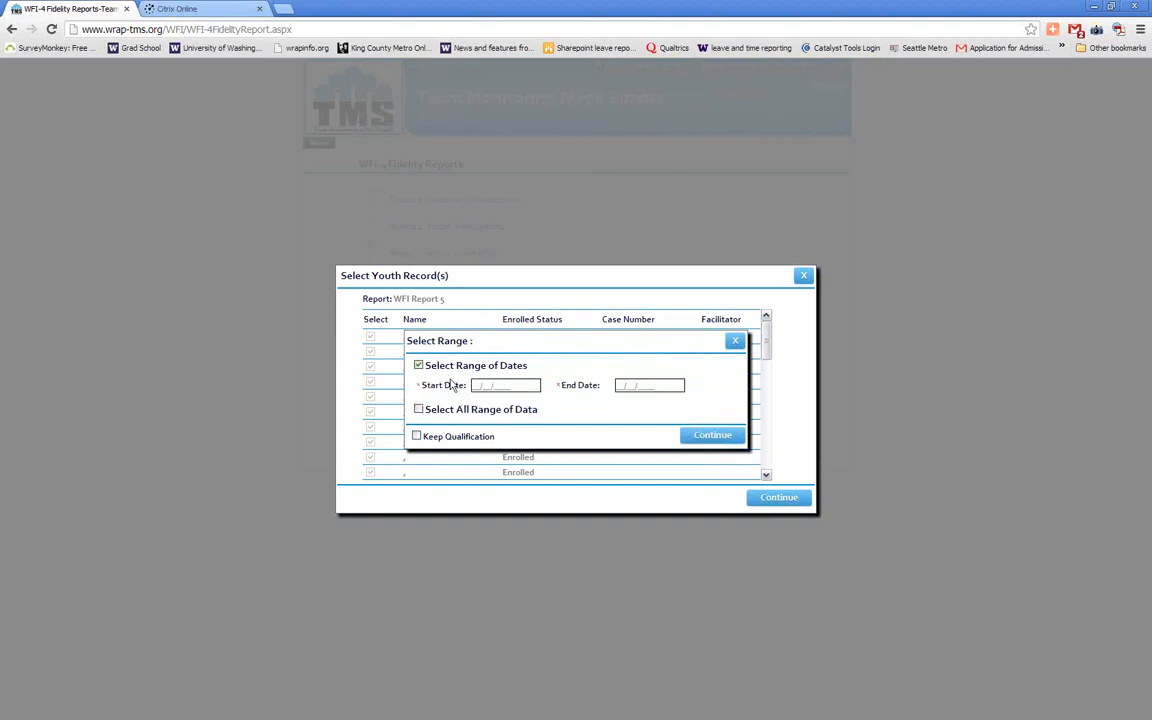
{"action": "left_click", "coordinate": [440, 409]}
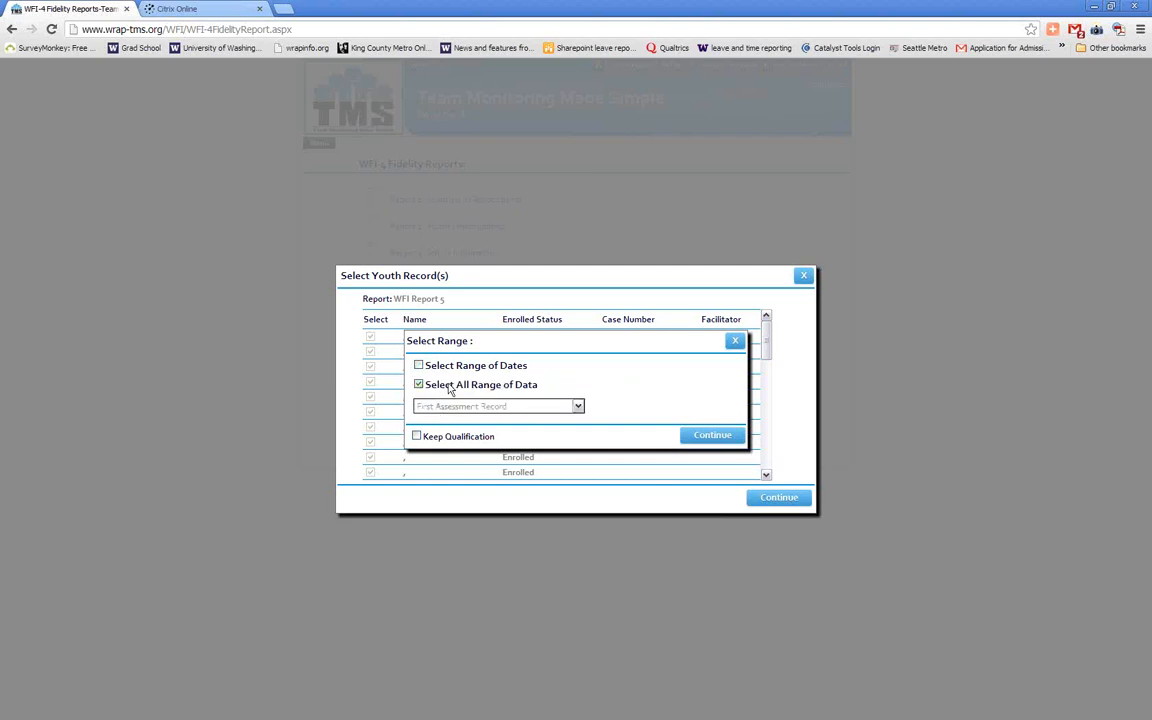
{"action": "left_click", "coordinate": [579, 408]}
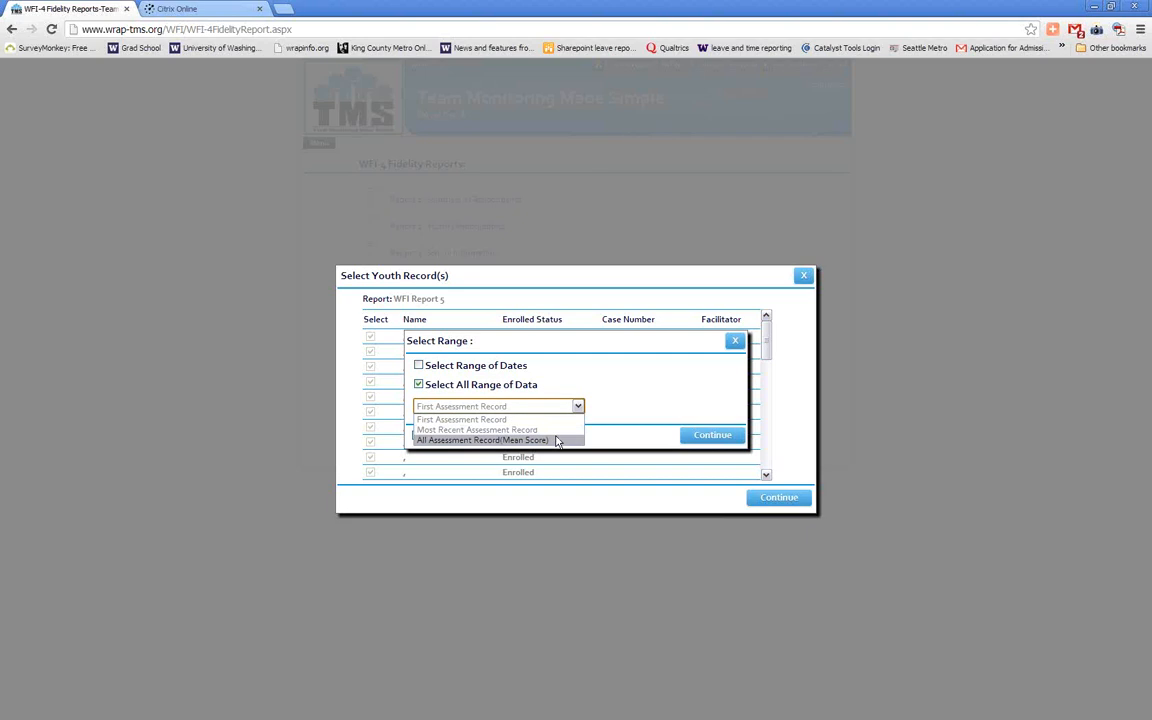
{"action": "left_click", "coordinate": [558, 441]}
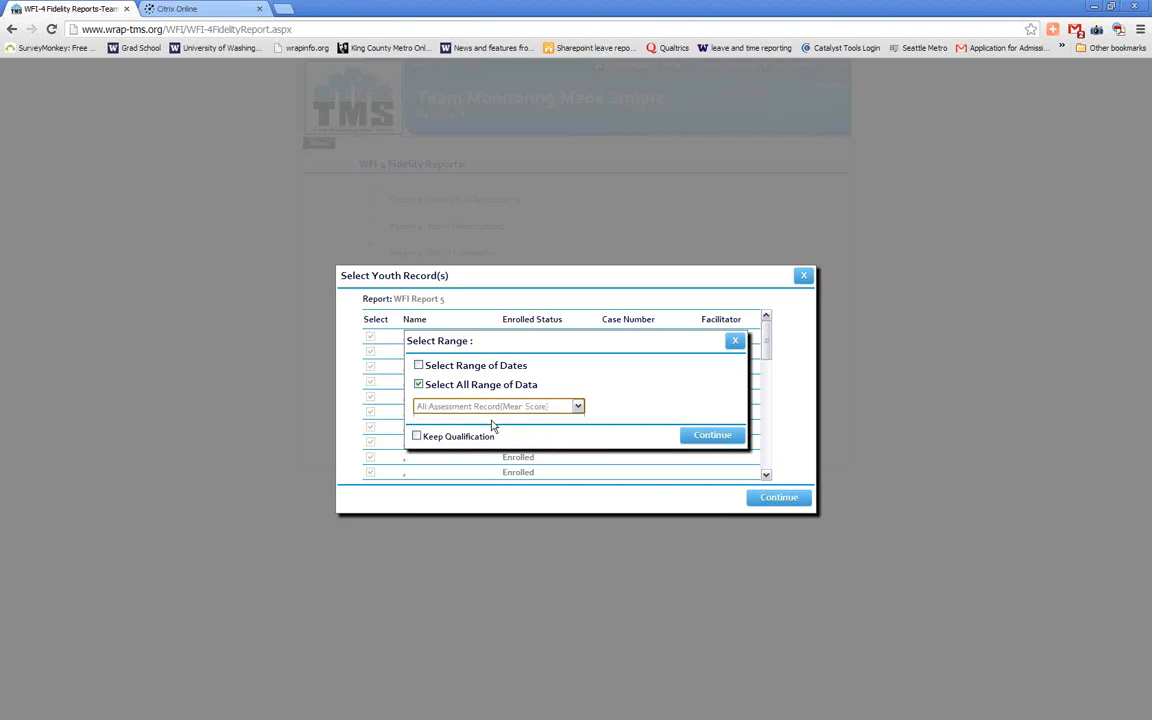
{"action": "left_click_drag", "start_coordinate": [494, 437], "coordinate": [420, 437]}
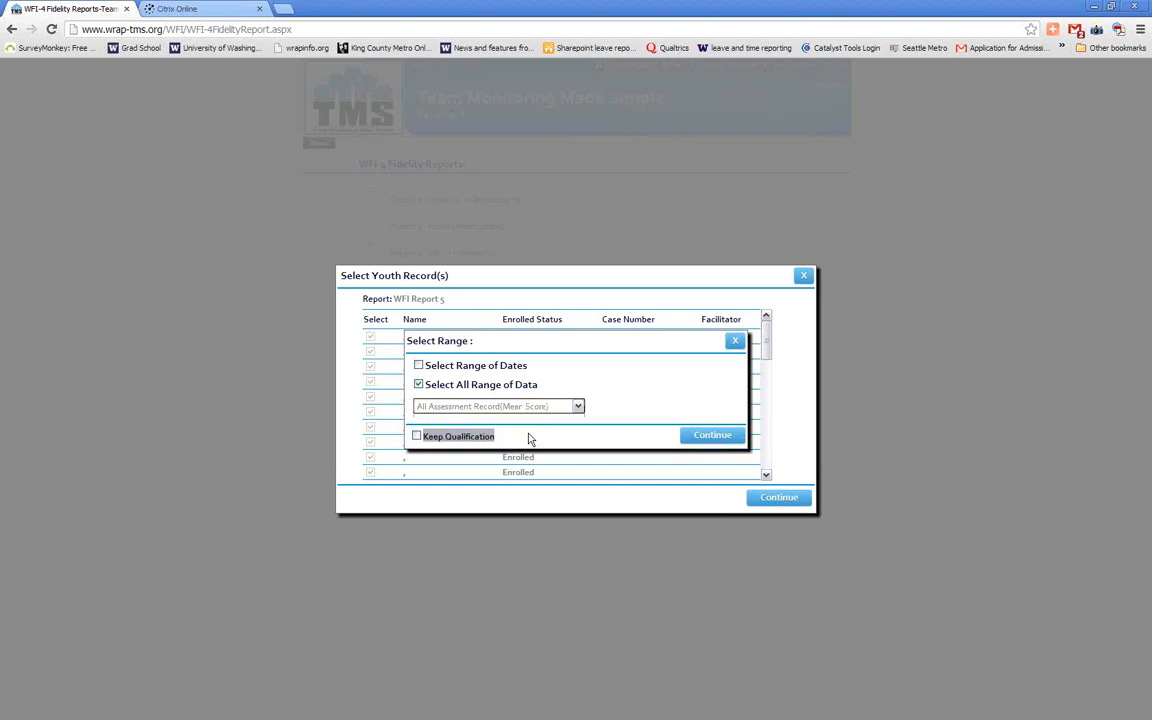
{"action": "left_click", "coordinate": [417, 437]}
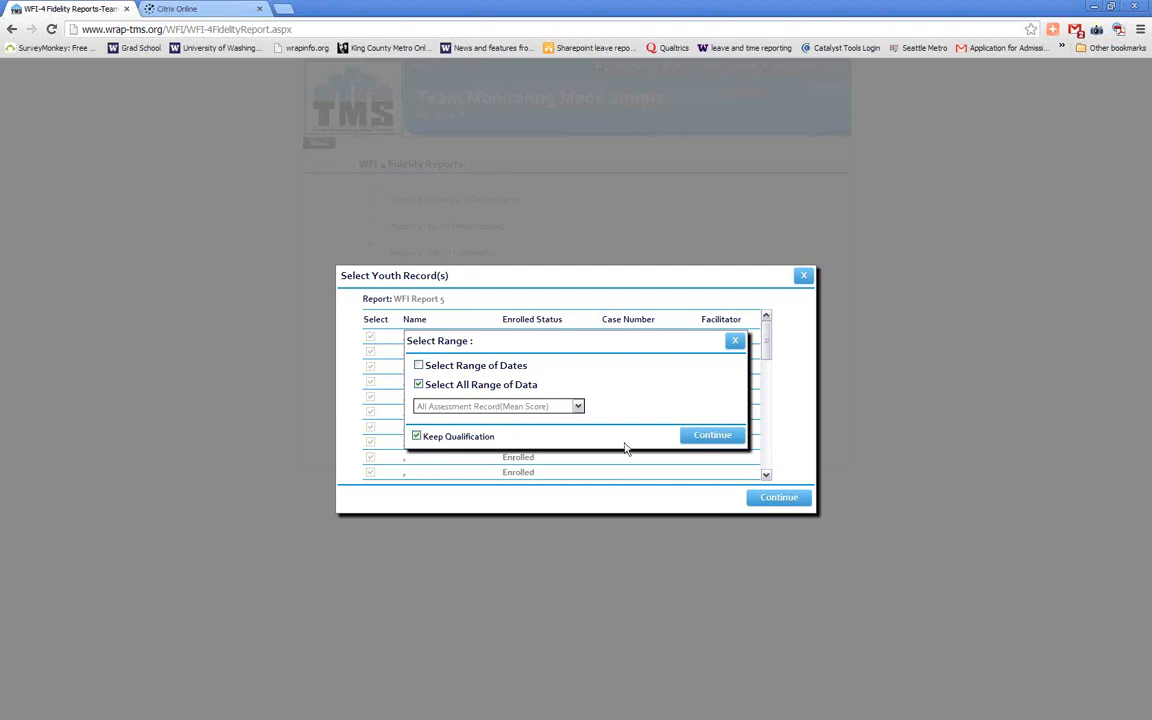
{"action": "left_click", "coordinate": [700, 440]}
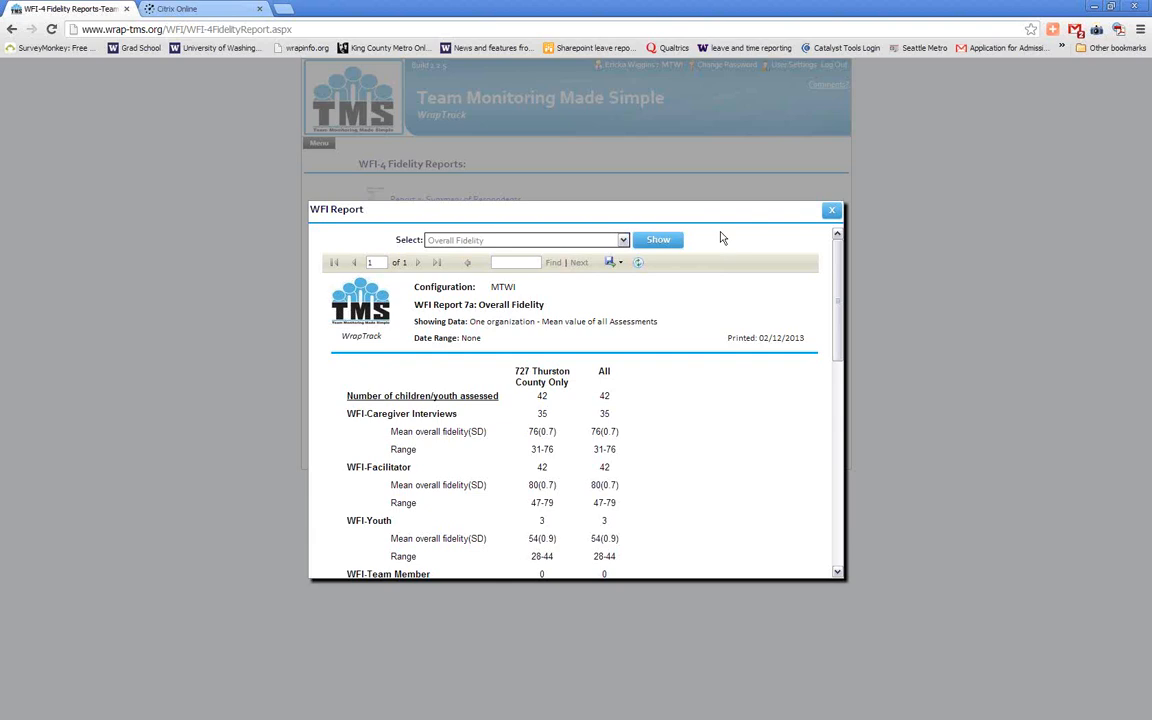
{"action": "left_click", "coordinate": [618, 266]}
Show the Fidelity Scores by Principle and Respondent report for only Wraparound Facilitator and Caregiver, and review its full chart
{"action": "left_click", "coordinate": [623, 241]}
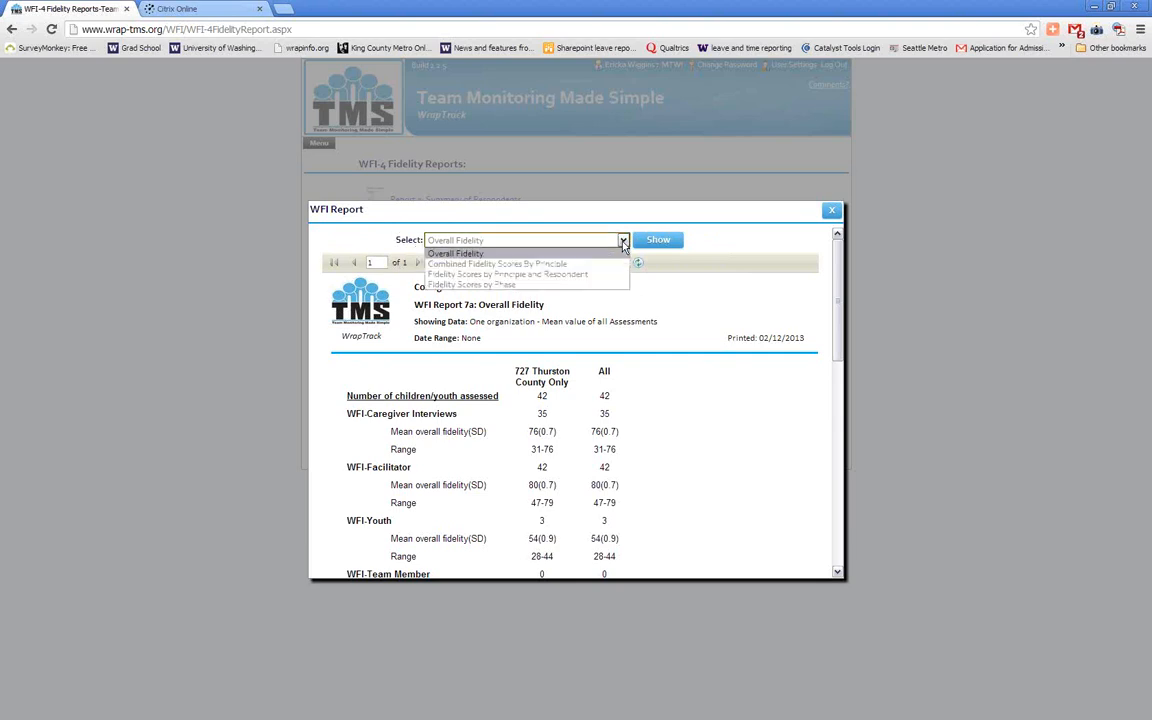
{"action": "left_click", "coordinate": [560, 274]}
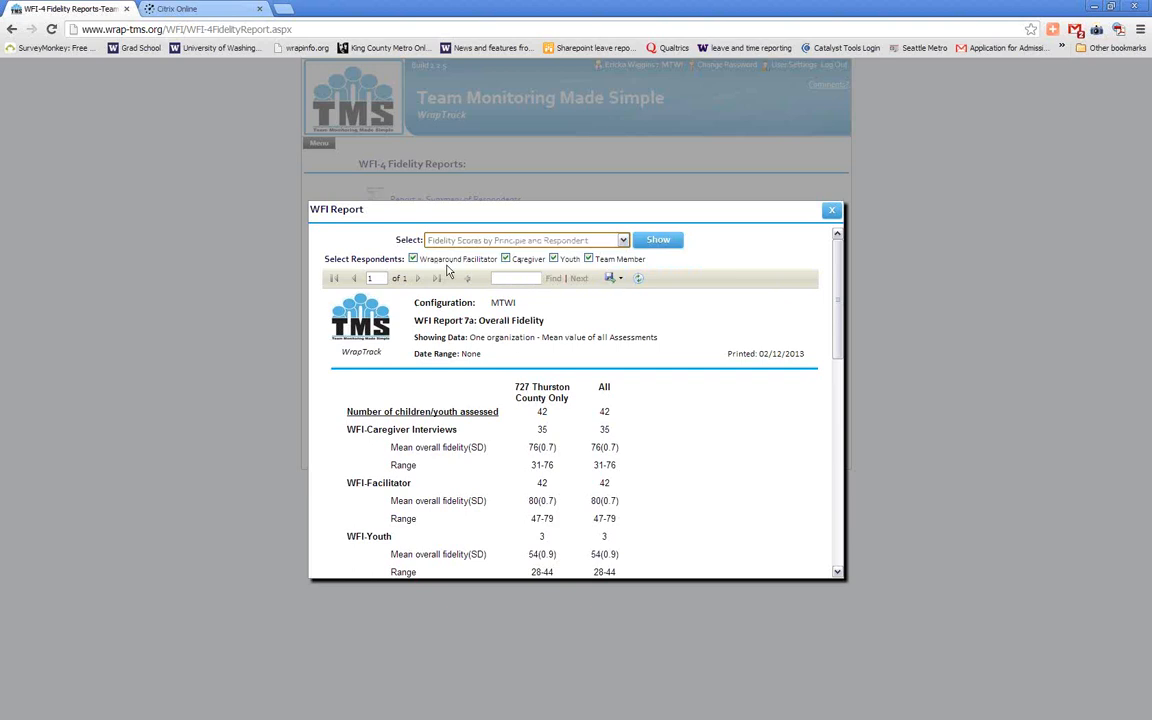
{"action": "left_click", "coordinate": [588, 259]}
{"action": "left_click", "coordinate": [554, 259]}
{"action": "left_click", "coordinate": [659, 243]}
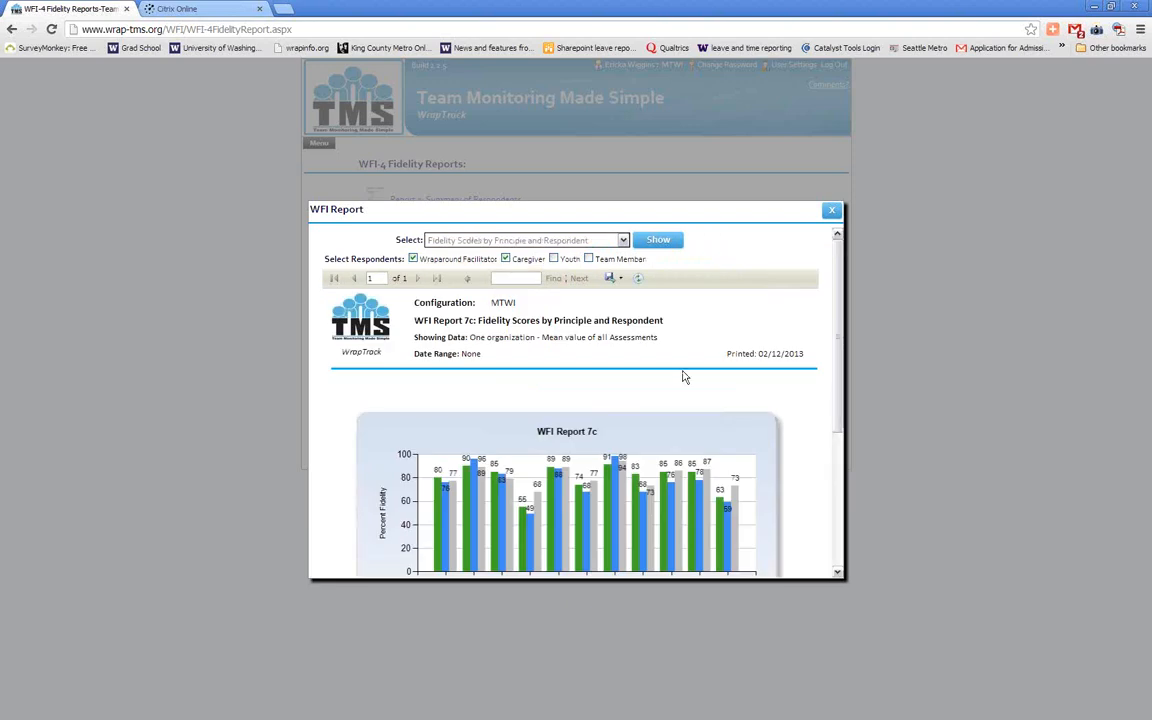
{"action": "scroll", "coordinate": [684, 376], "scroll_direction": "down", "scroll_amount": 1}
{"action": "scroll", "coordinate": [684, 376], "scroll_direction": "down", "scroll_amount": 2}
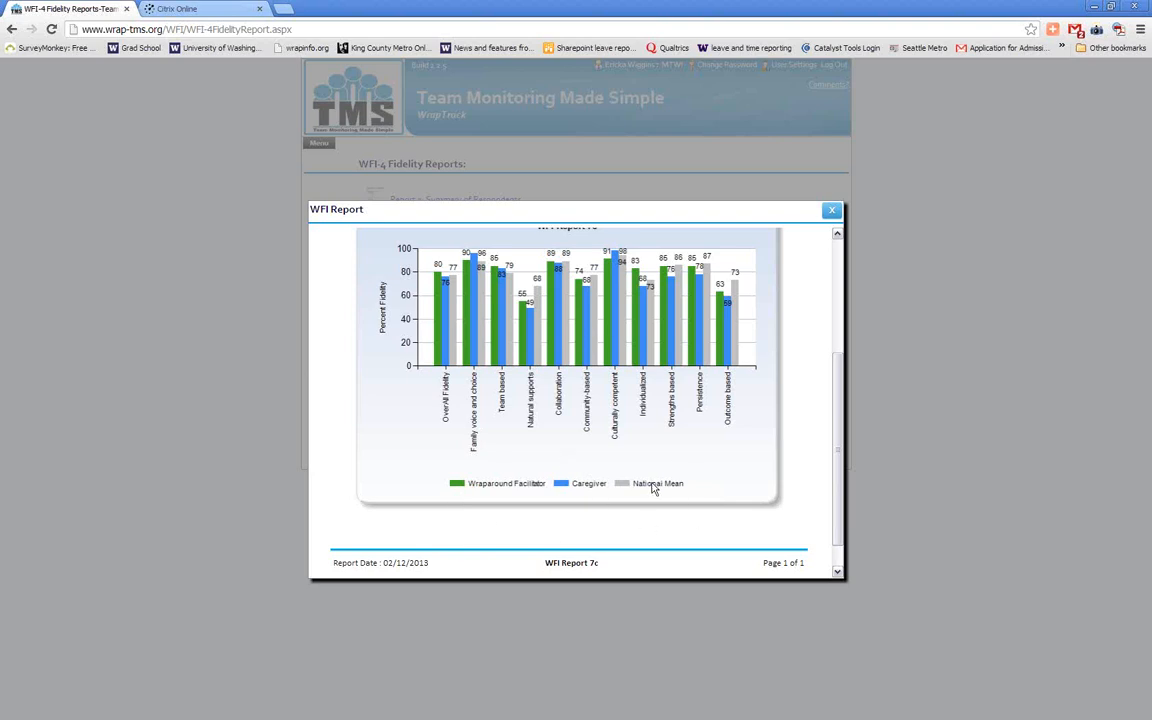
{"action": "scroll", "coordinate": [652, 488], "scroll_direction": "down", "scroll_amount": 1}
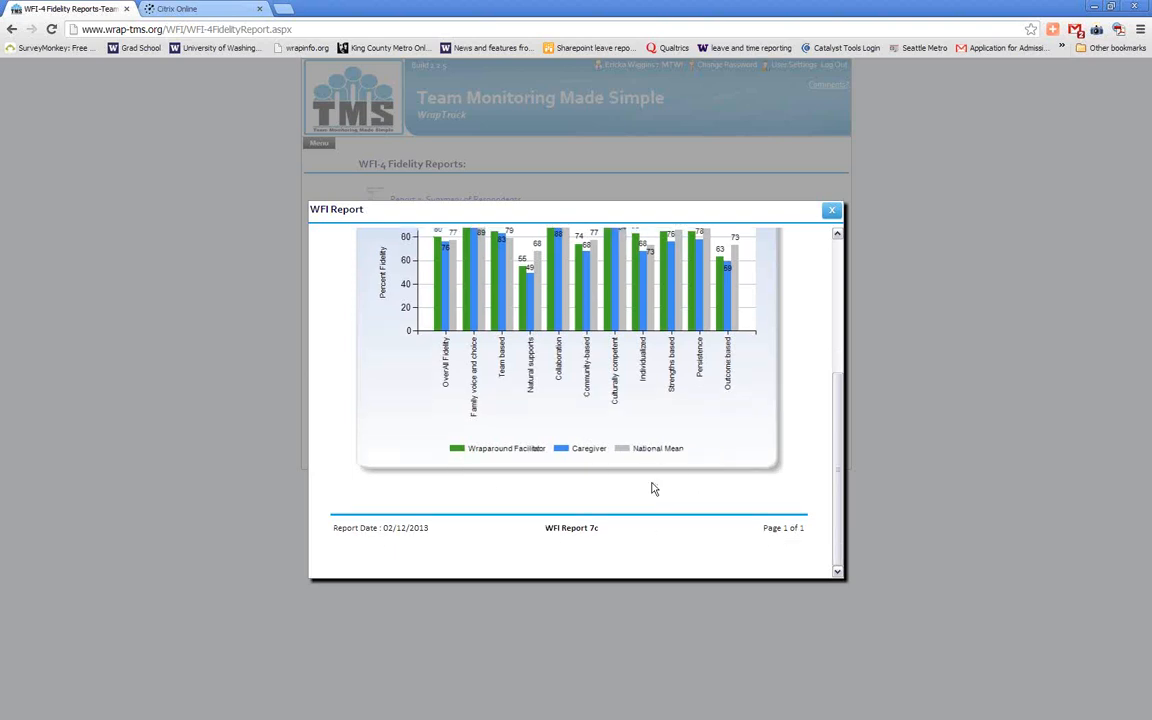
{"action": "scroll", "coordinate": [652, 488], "scroll_direction": "up", "scroll_amount": 3}
{"action": "scroll", "coordinate": [652, 488], "scroll_direction": "up", "scroll_amount": 1}
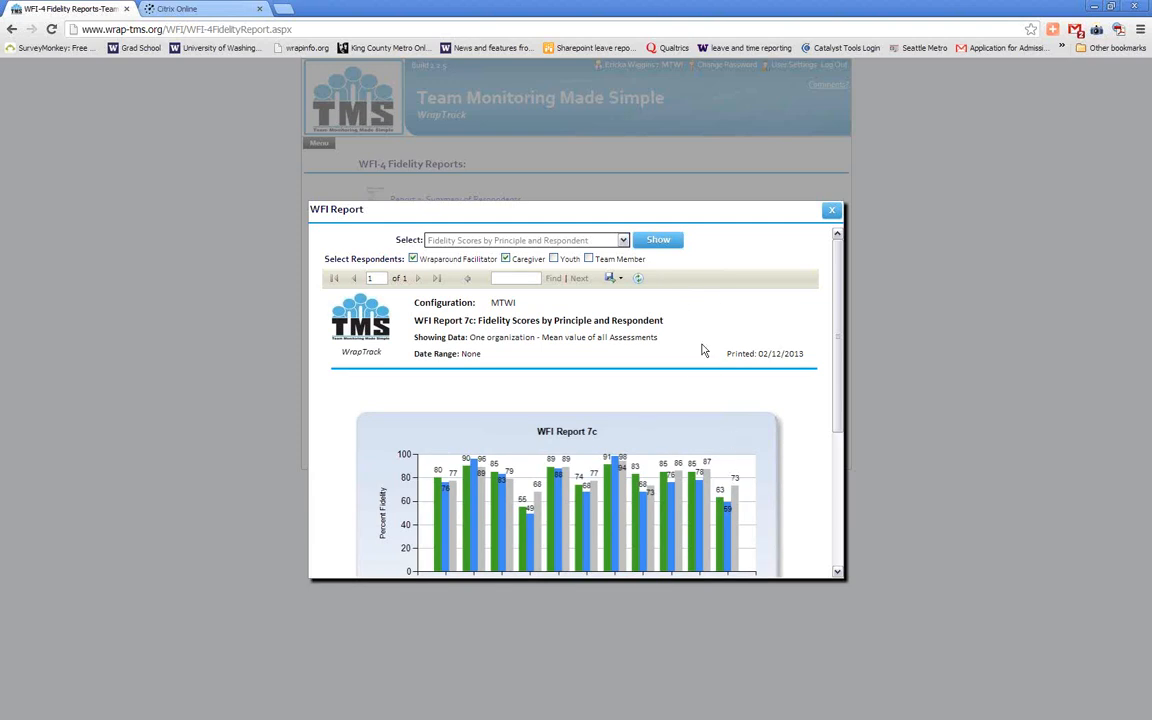
Export the Fidelity Scores by Principle and Respondent report as a PDF and open the downloaded file in Adobe Acrobat Pro
{"action": "left_click", "coordinate": [621, 280]}
{"action": "left_click", "coordinate": [628, 302]}
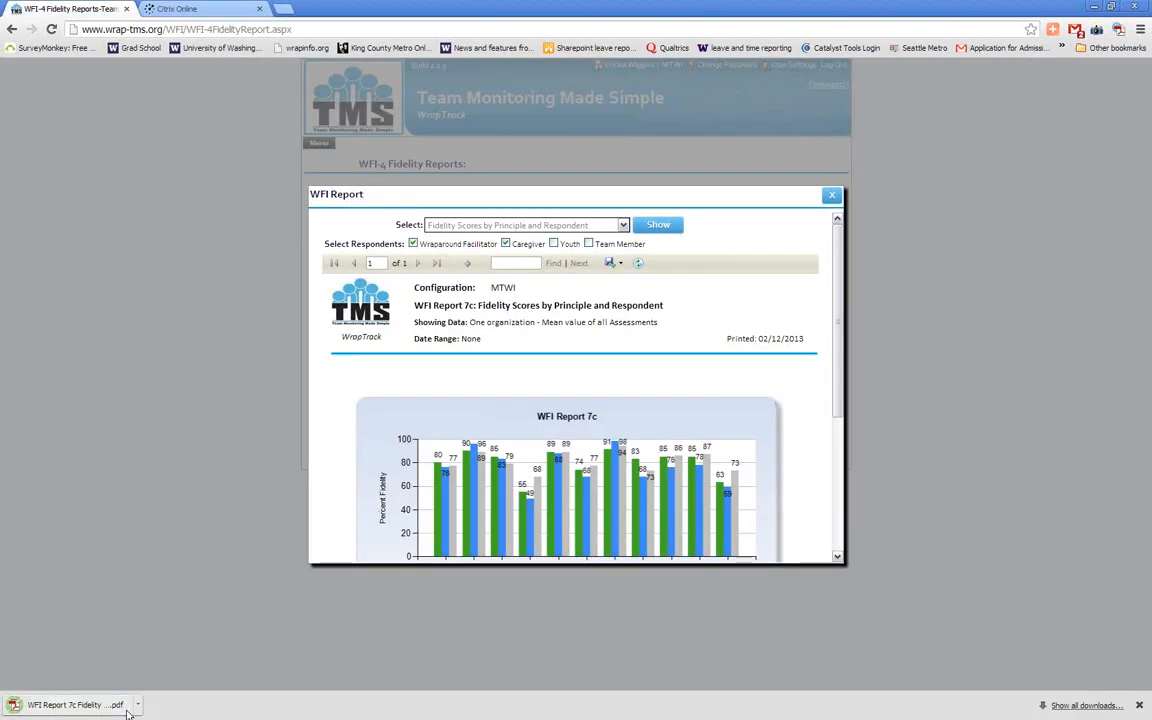
{"action": "left_click", "coordinate": [110, 705]}
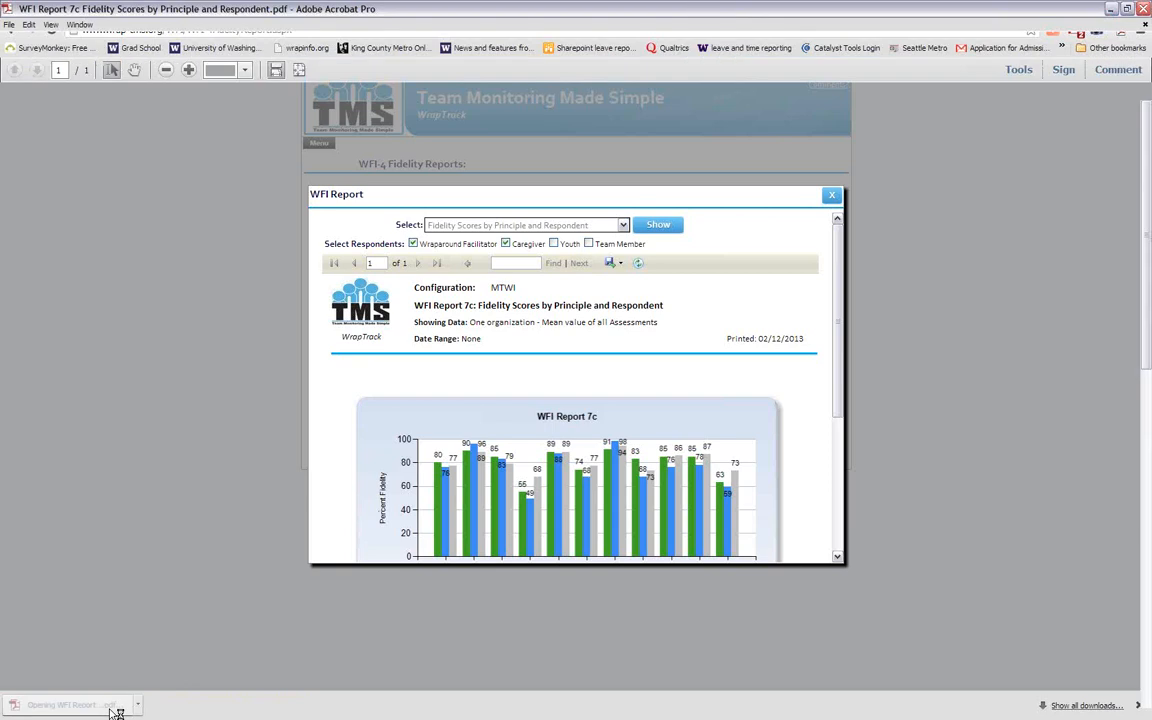
{"action": "left_click", "coordinate": [276, 69]}
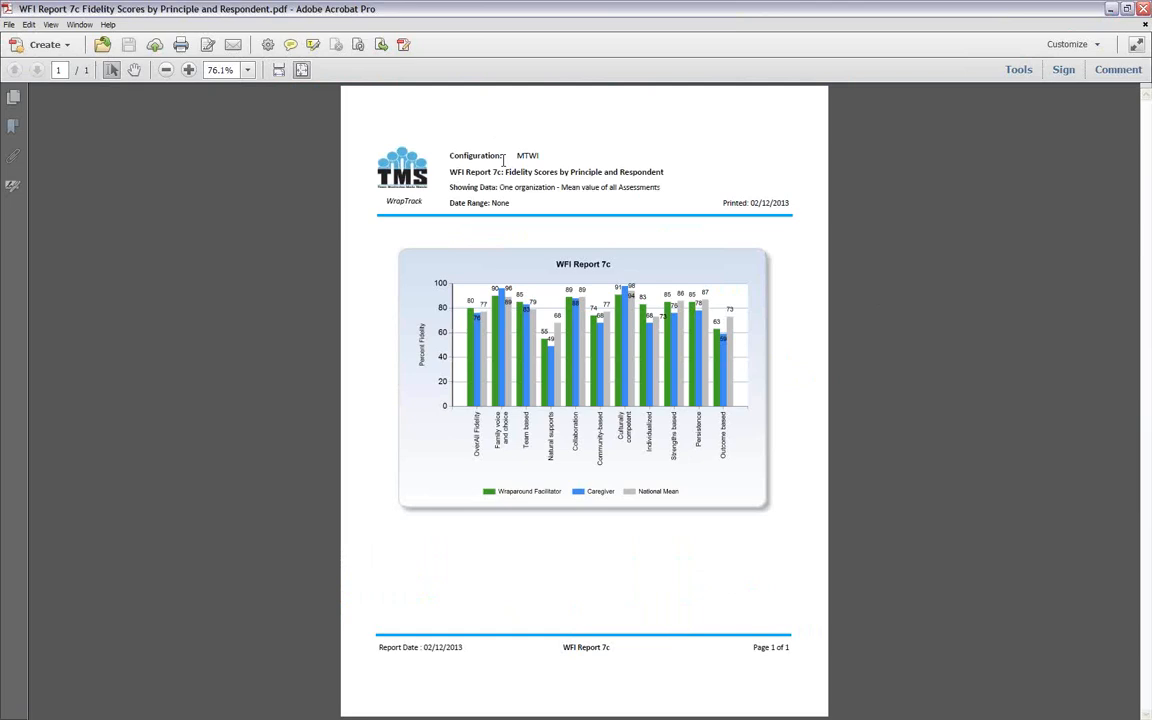
Examine the PDF header's configuration, report title, data shown, date range and printed date
{"action": "left_click_drag", "start_coordinate": [450, 156], "coordinate": [507, 158]}
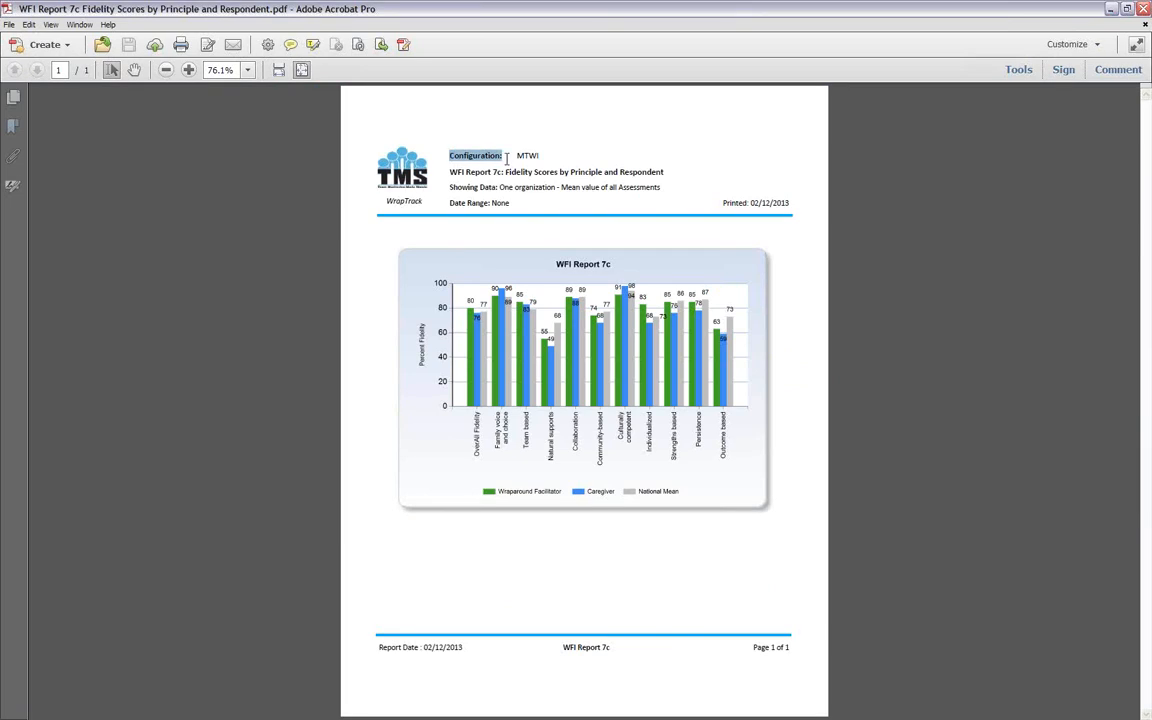
{"action": "left_click_drag", "start_coordinate": [531, 157], "coordinate": [556, 175]}
{"action": "left_click", "coordinate": [466, 172]}
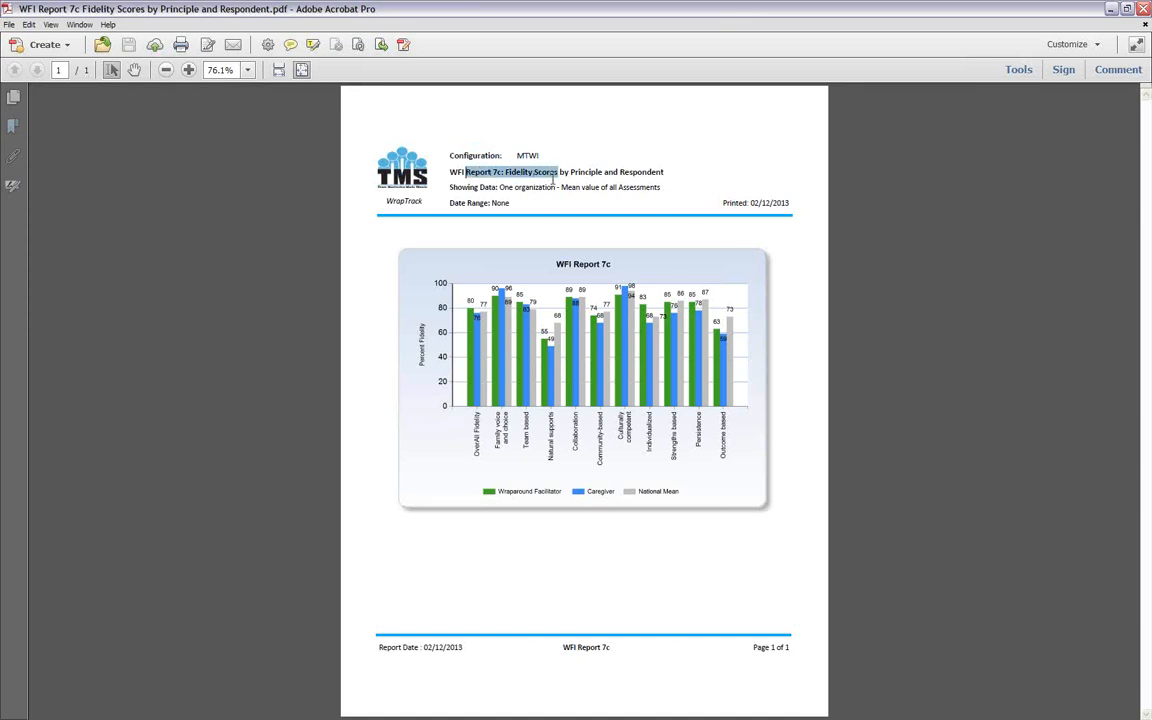
{"action": "left_click", "coordinate": [509, 173]}
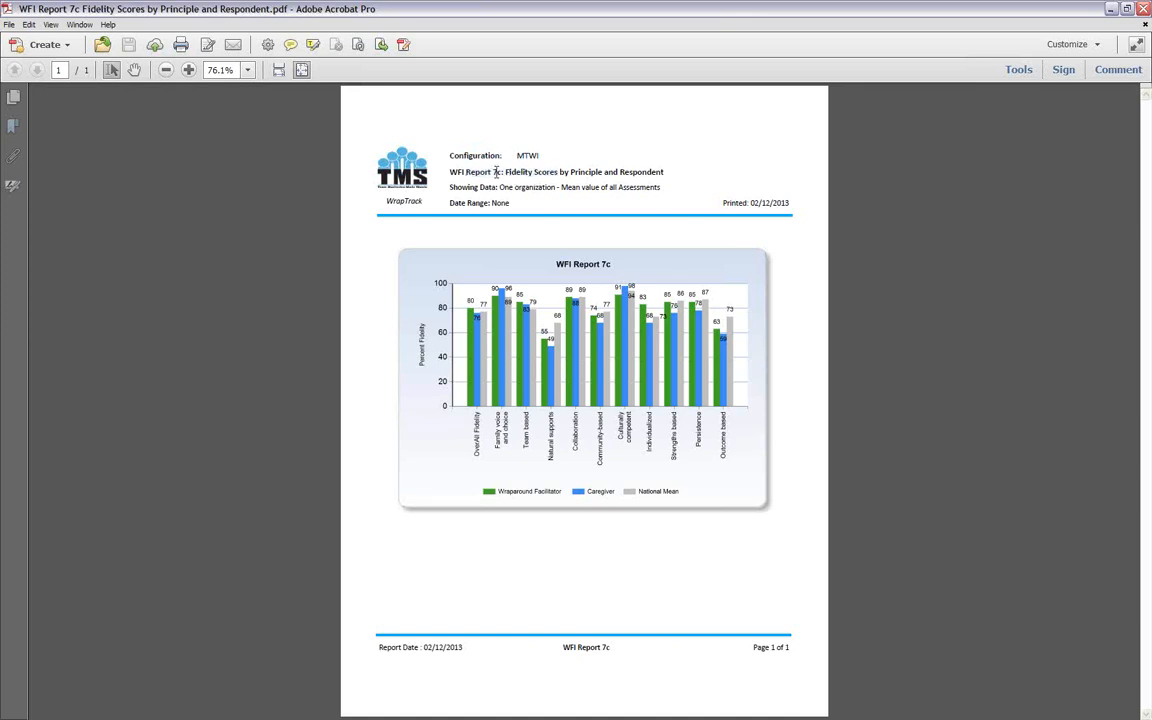
{"action": "left_click_drag", "start_coordinate": [667, 173], "coordinate": [570, 173]}
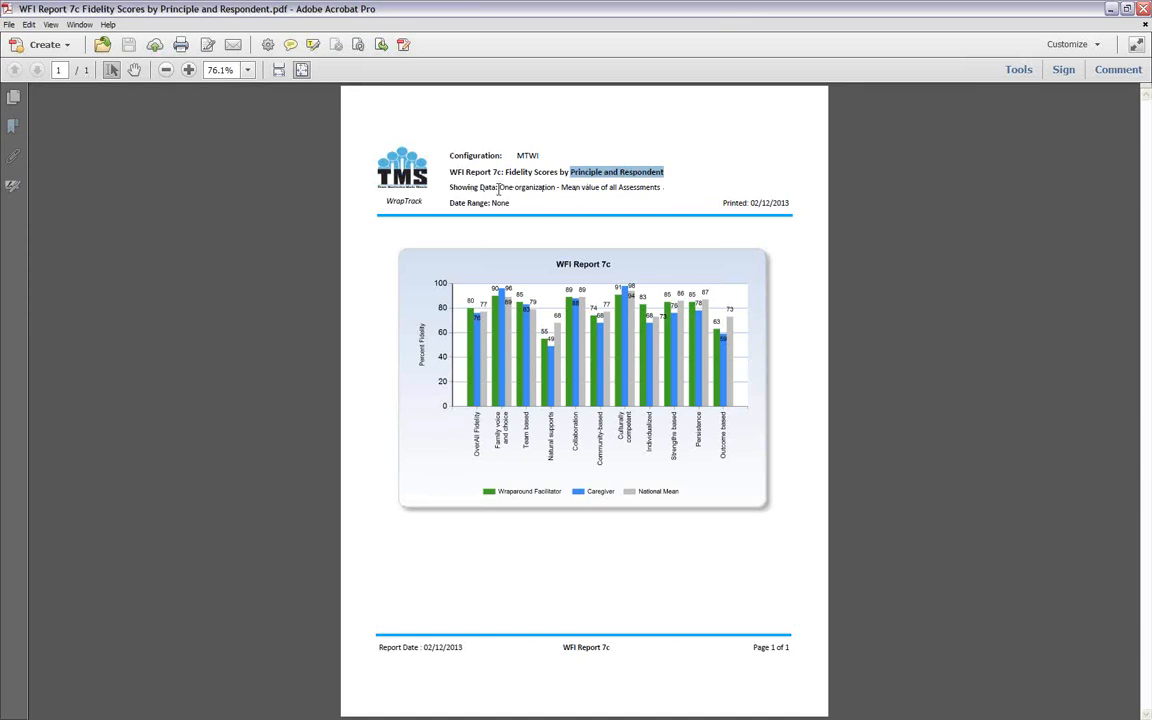
{"action": "left_click_drag", "start_coordinate": [499, 188], "coordinate": [555, 188]}
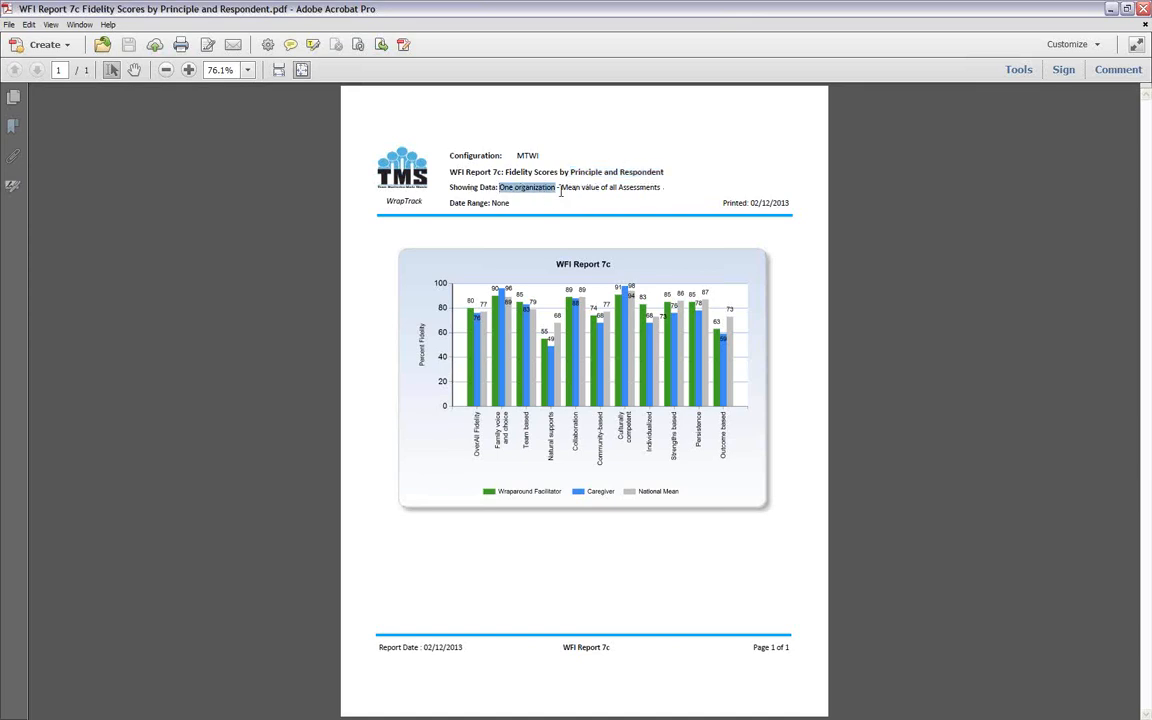
{"action": "left_click_drag", "start_coordinate": [658, 189], "coordinate": [456, 204]}
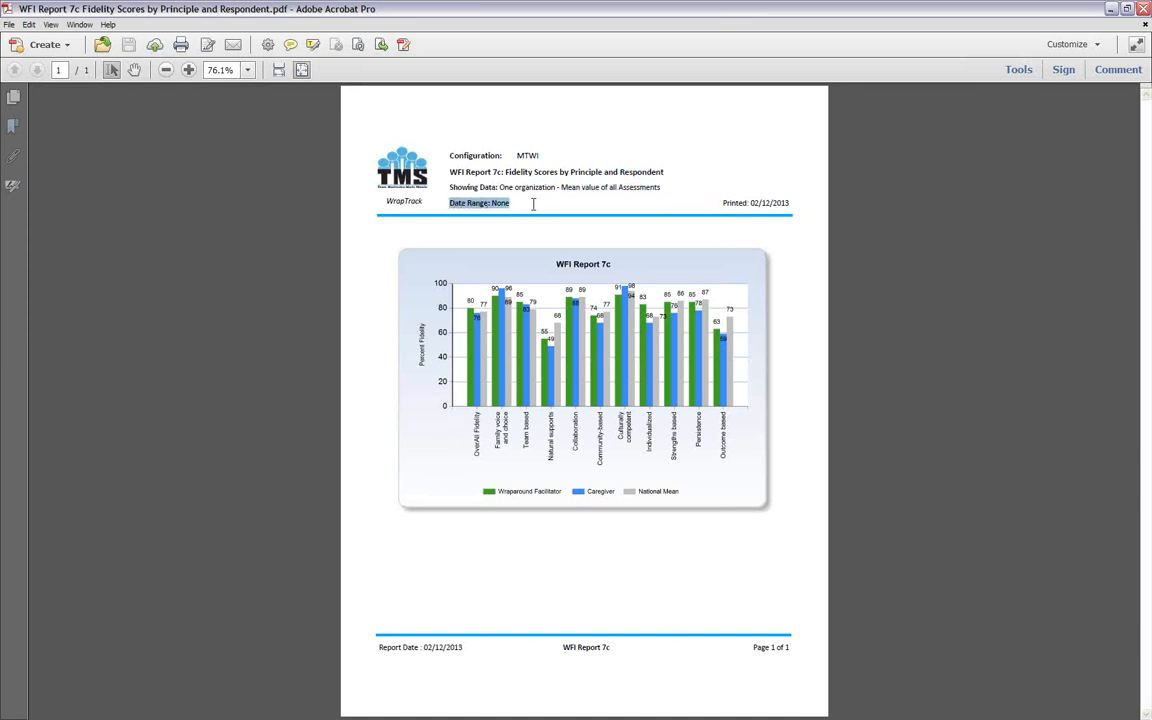
{"action": "left_click_drag", "start_coordinate": [790, 203], "coordinate": [705, 194]}
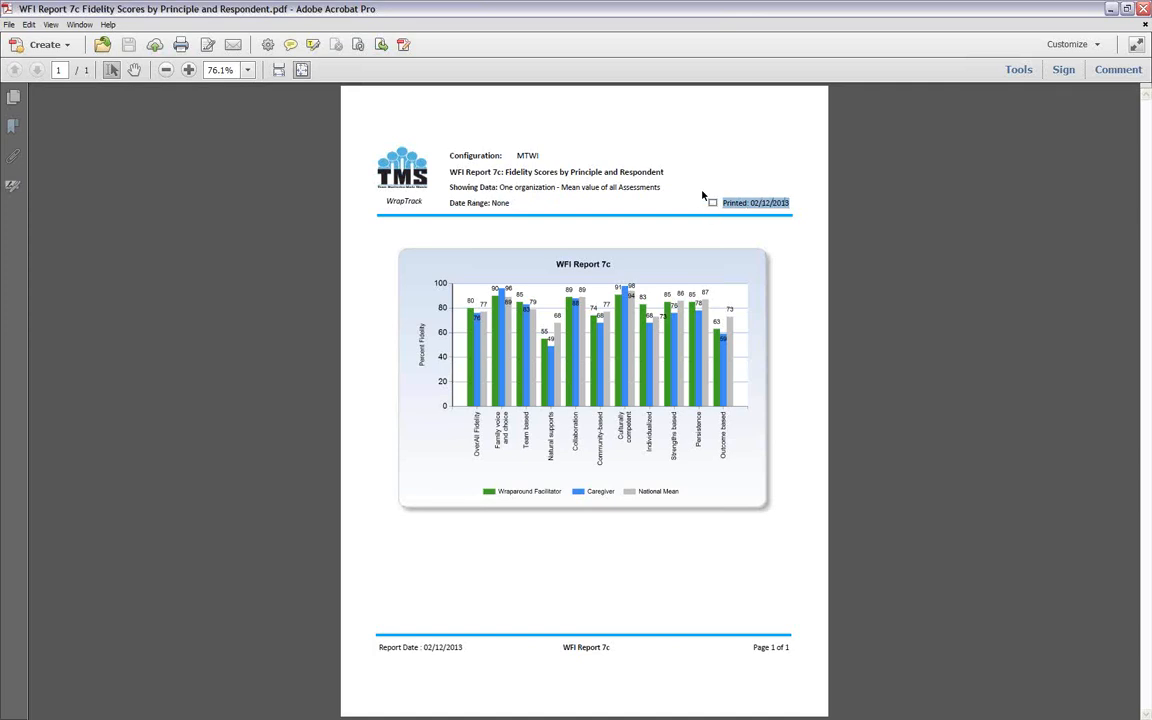
{"action": "left_click", "coordinate": [836, 209]}
Leave the PDF for the browser and close the WFI Report window to return to the WFI-4 Fidelity Reports list
{"action": "left_click", "coordinate": [1112, 10]}
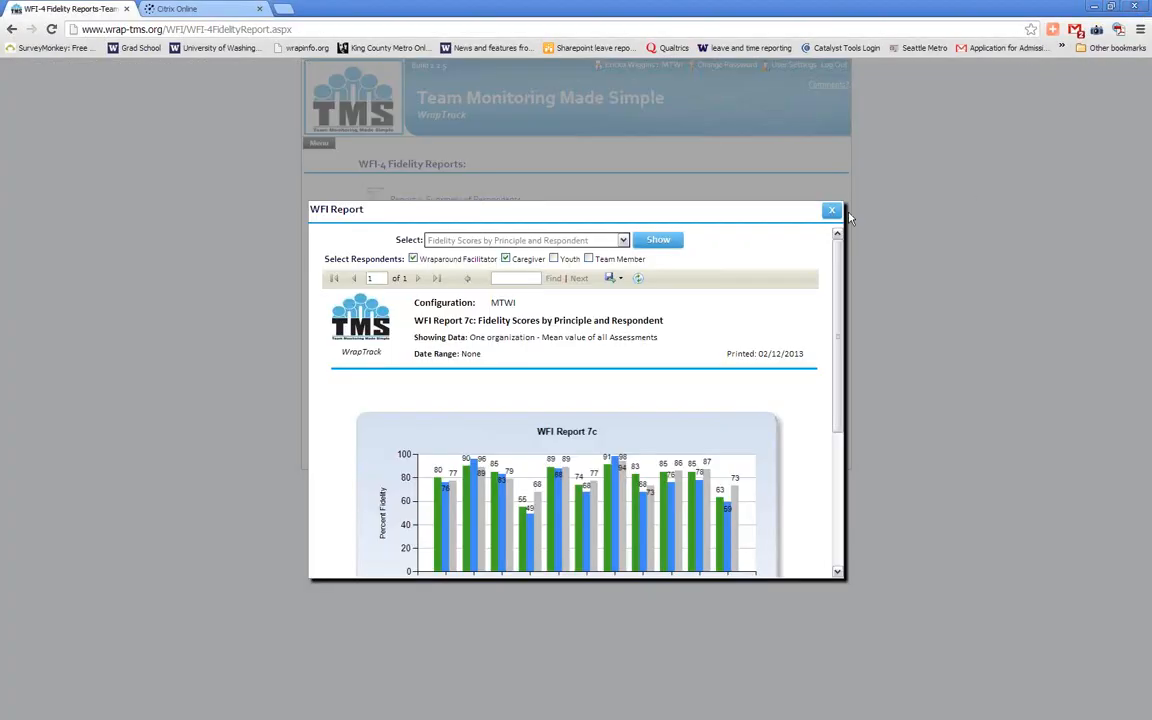
{"action": "left_click", "coordinate": [831, 213]}
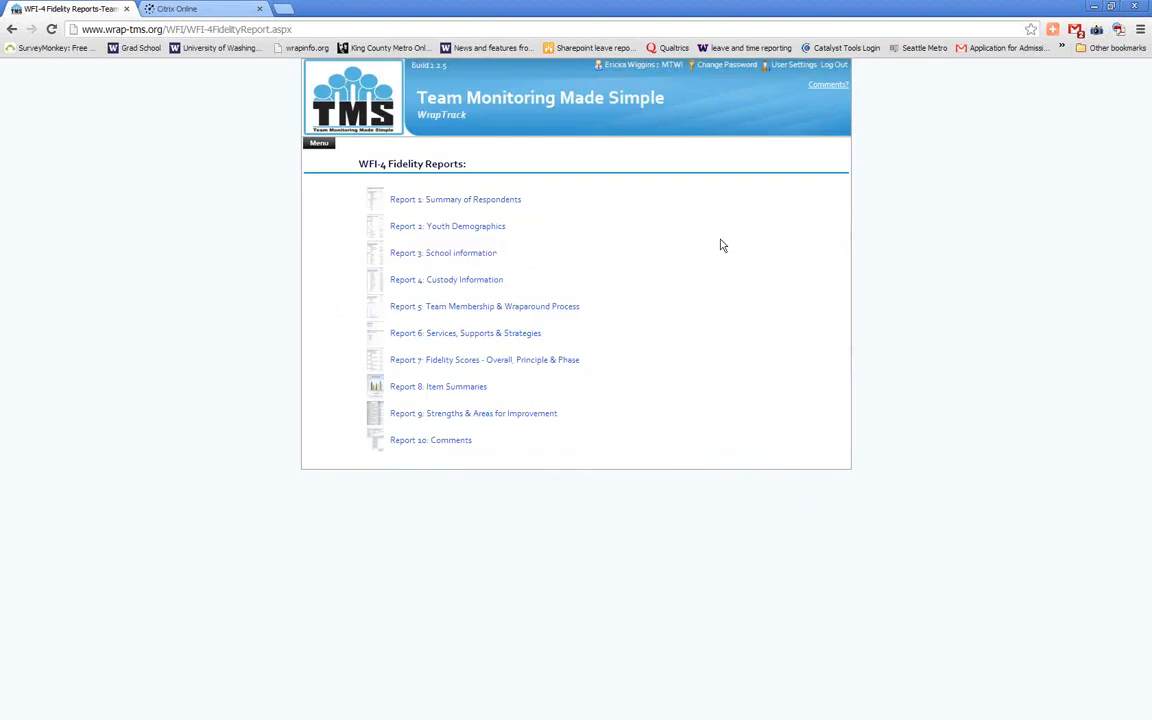
{"action": "left_click", "coordinate": [320, 145]}
{"action": "mouse_move", "coordinate": [406, 286]}
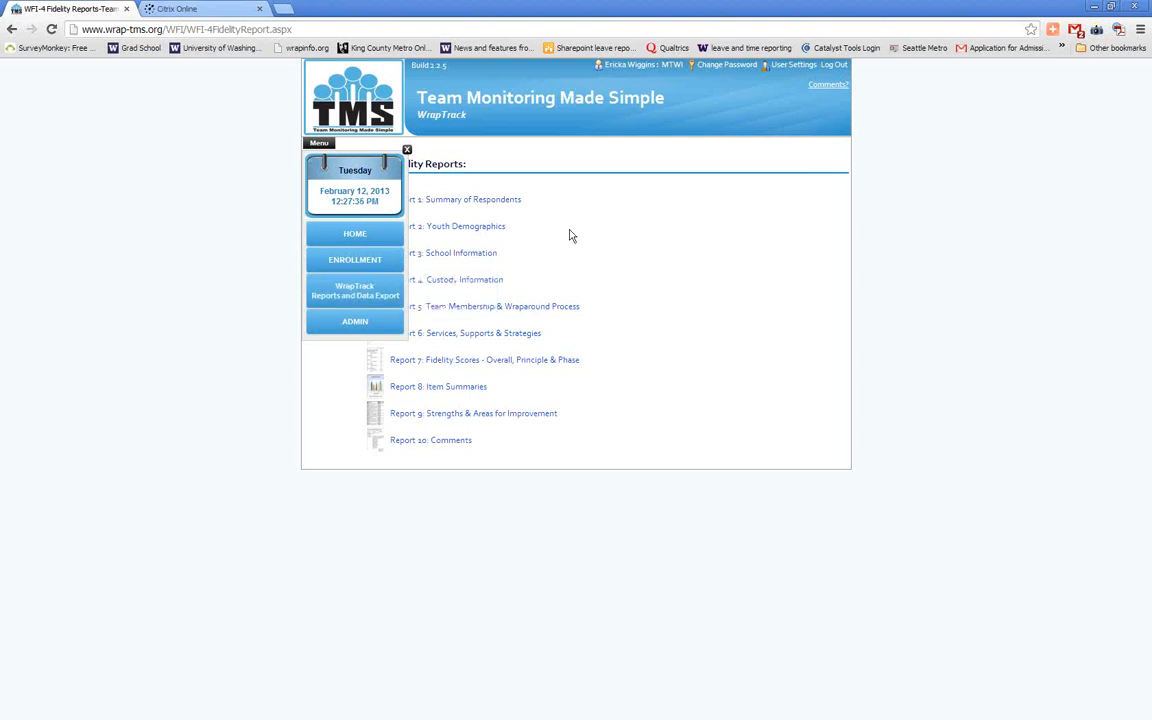
{"action": "left_click", "coordinate": [406, 151]}
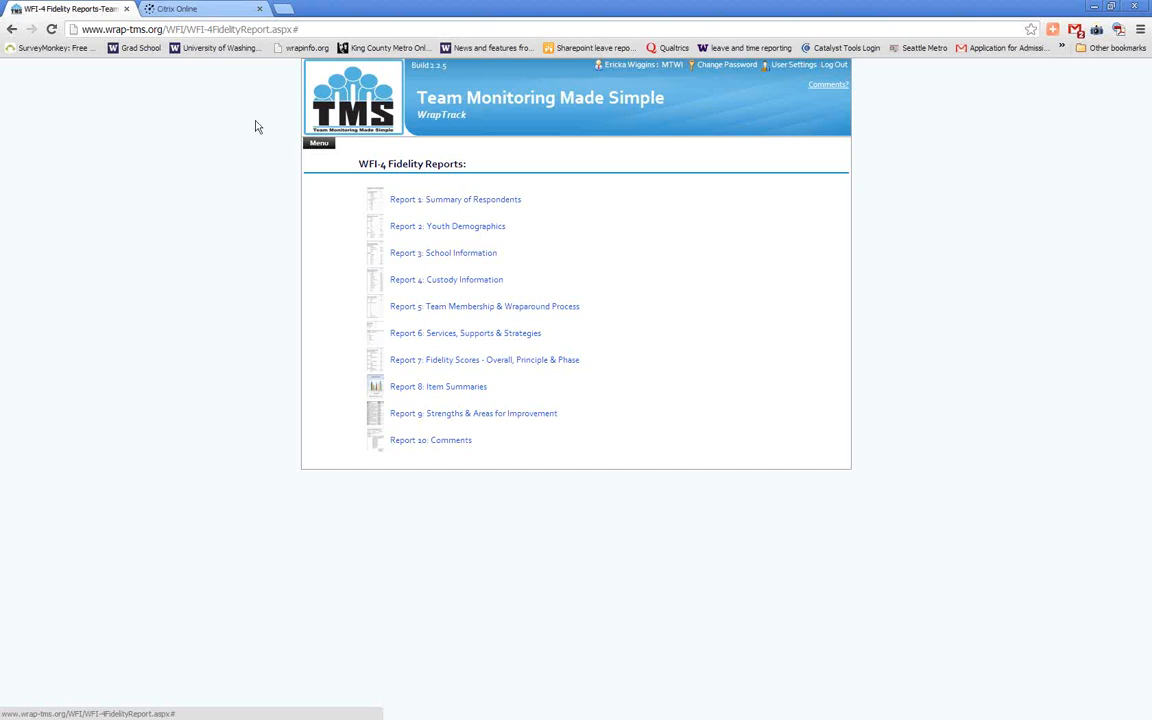
Open the Data Export page under WrapTrack Reports and Data Export
{"action": "left_click", "coordinate": [319, 146]}
{"action": "mouse_move", "coordinate": [378, 289]}
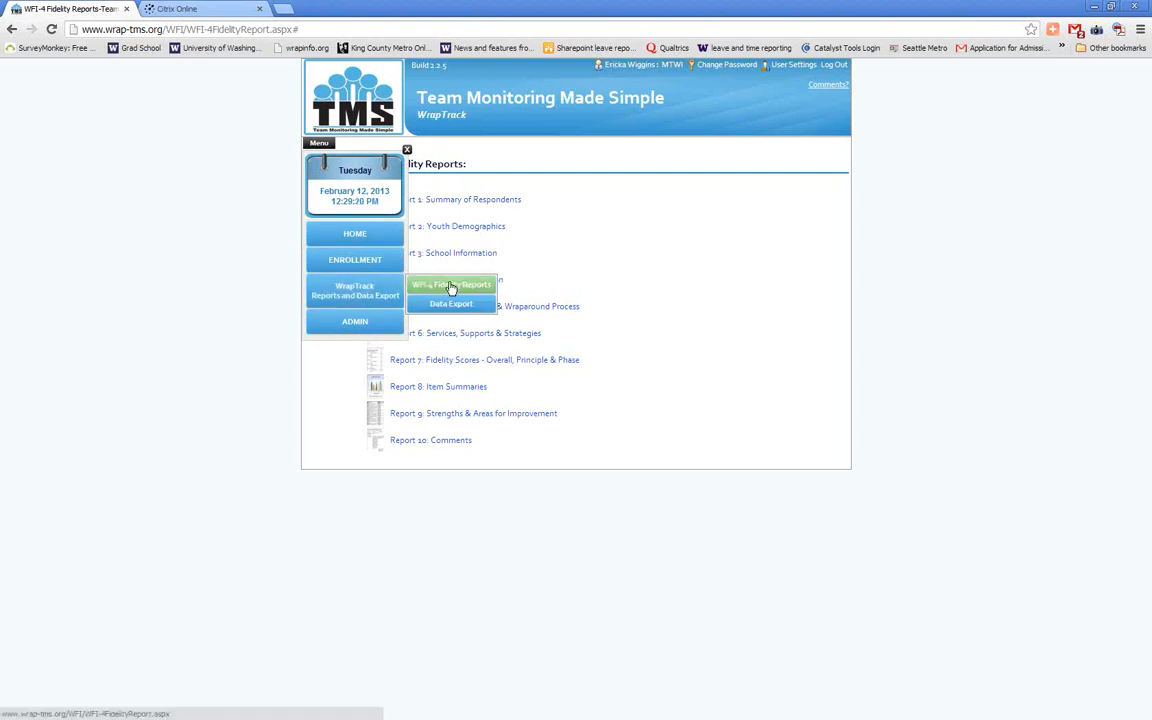
{"action": "left_click", "coordinate": [439, 305]}
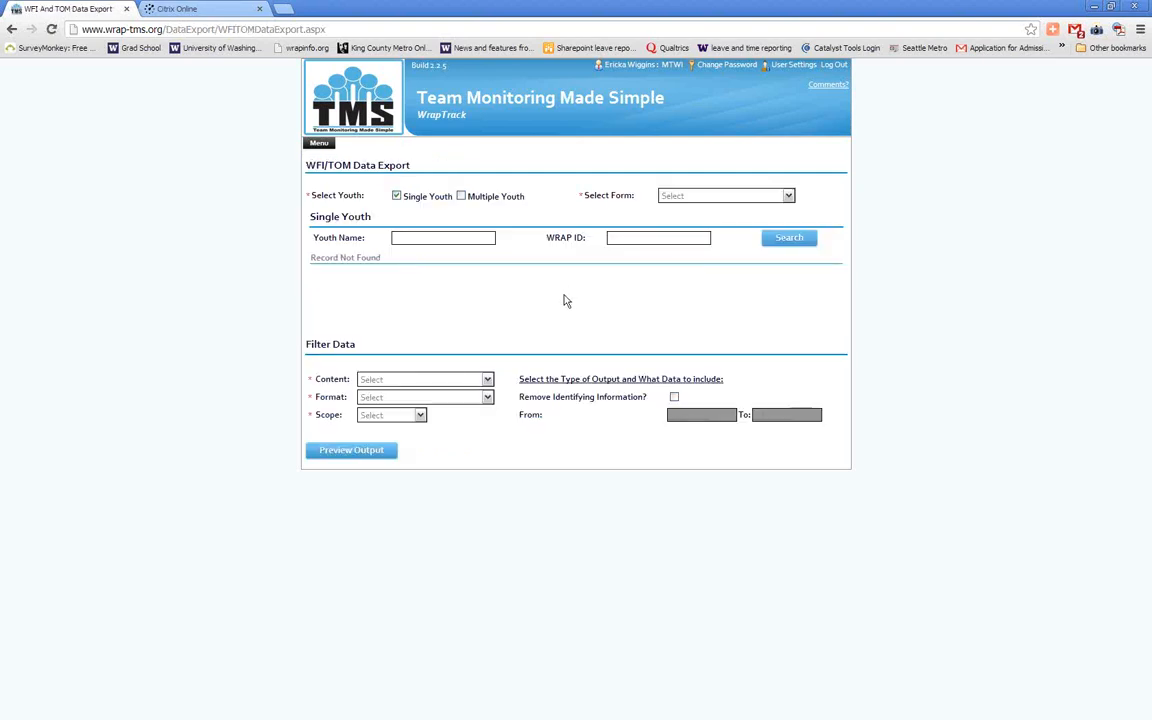
Set the data export to cover Multiple Youth and use the WFI - Youth Form
{"action": "left_click", "coordinate": [428, 237]}
{"action": "left_click", "coordinate": [618, 238]}
{"action": "left_click", "coordinate": [461, 196]}
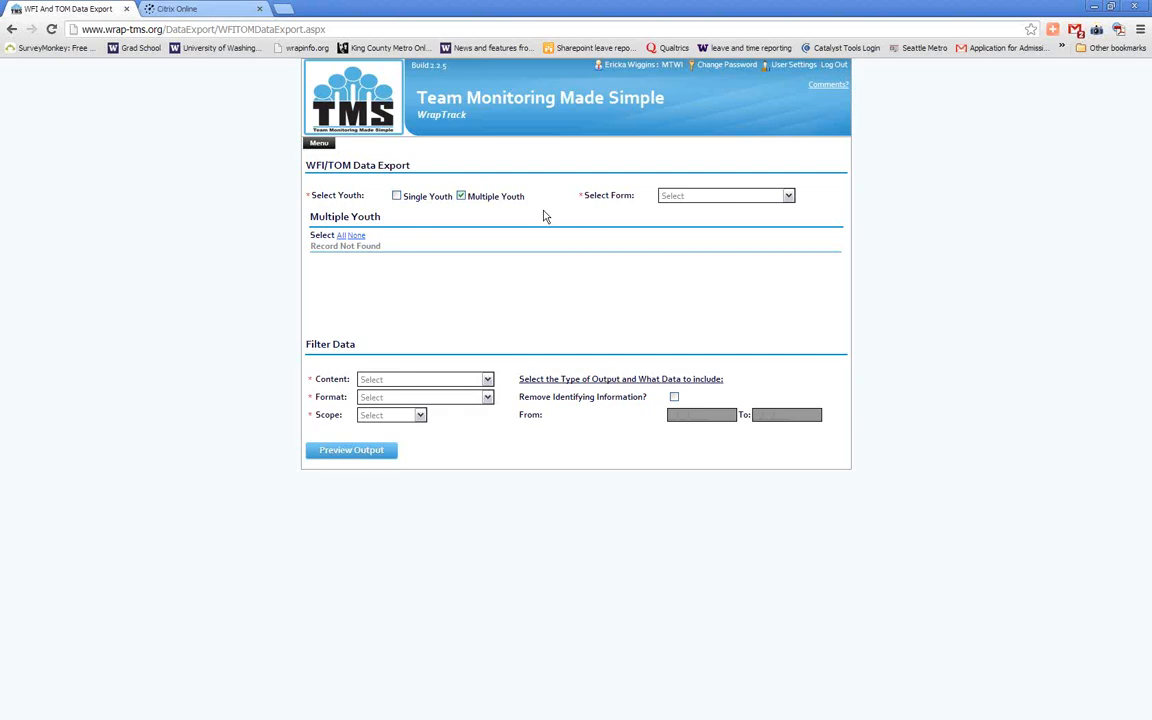
{"action": "left_click", "coordinate": [764, 197]}
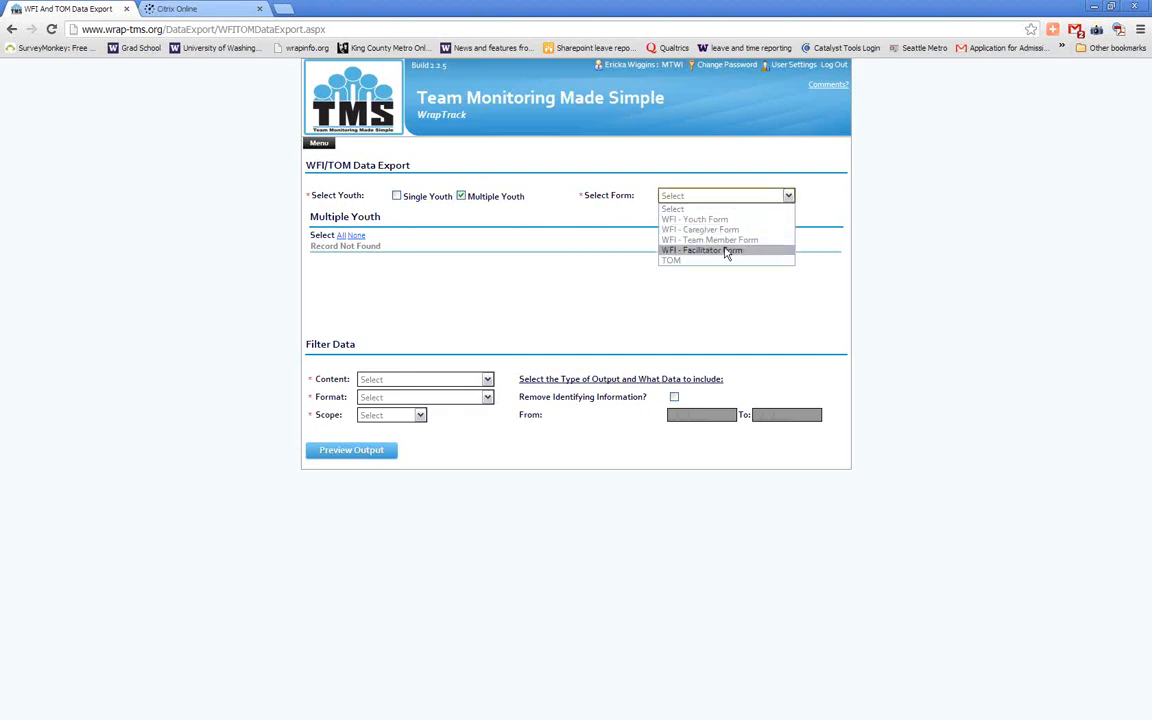
{"action": "left_click", "coordinate": [743, 219]}
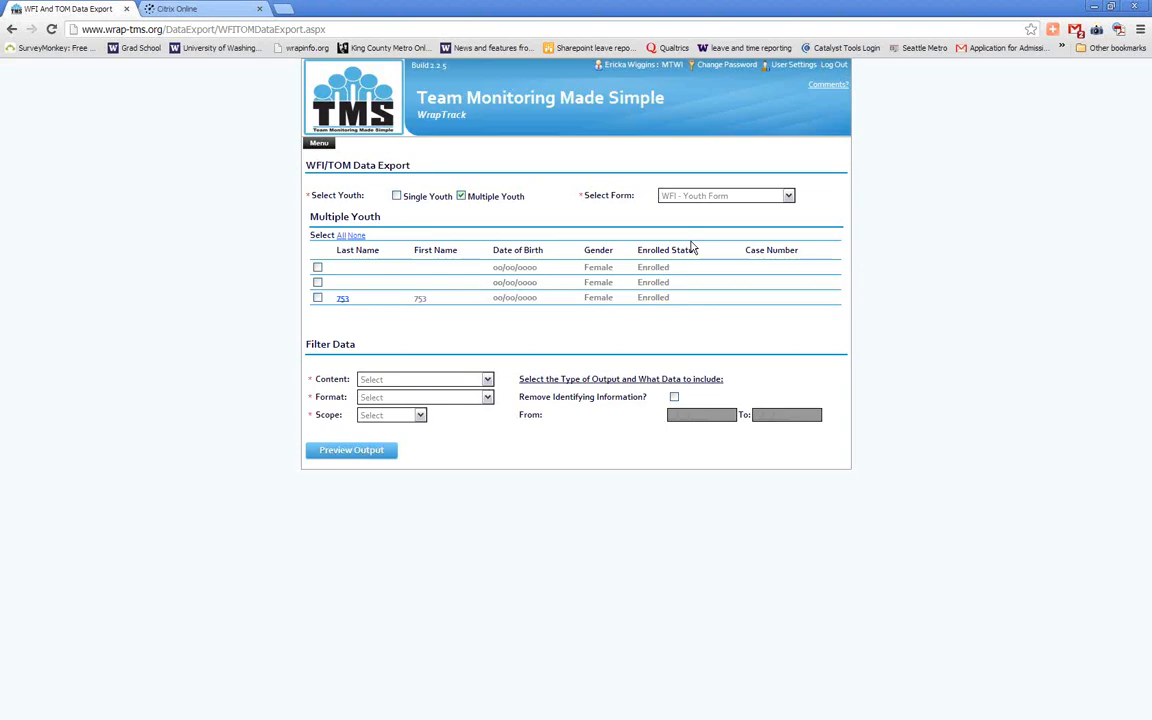
Select all three listed youth for inclusion in the export
{"action": "left_click", "coordinate": [343, 235]}
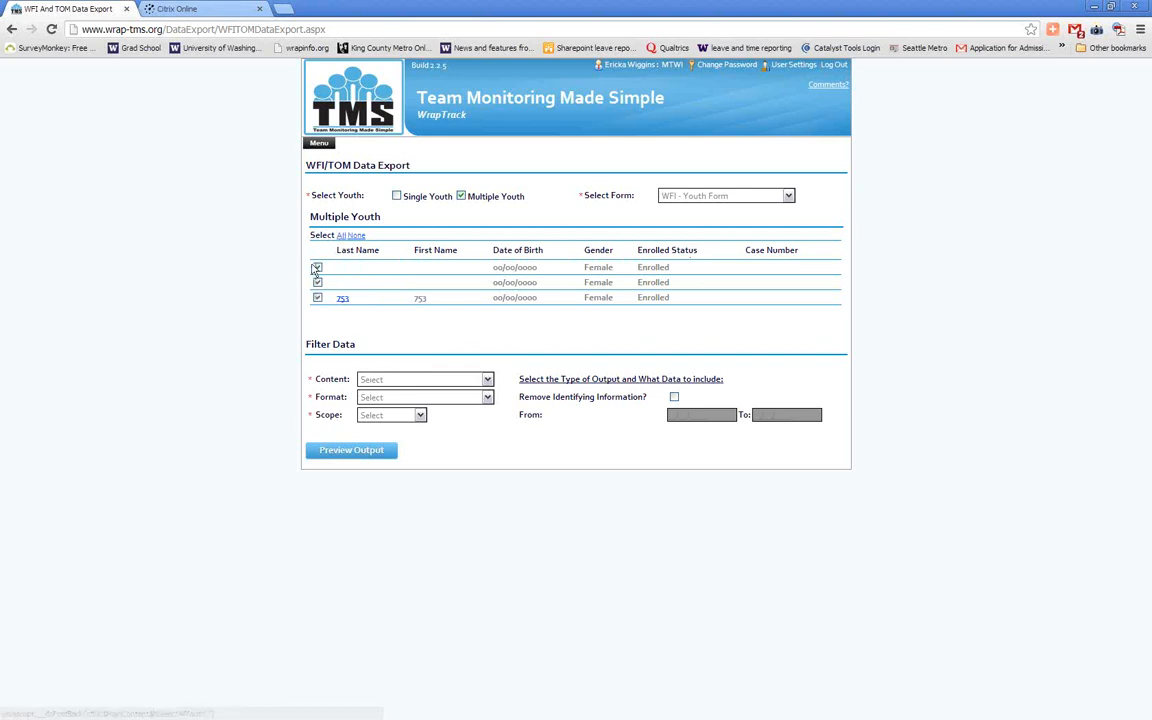
{"action": "left_click", "coordinate": [356, 235]}
{"action": "left_click", "coordinate": [317, 282]}
{"action": "left_click", "coordinate": [317, 298]}
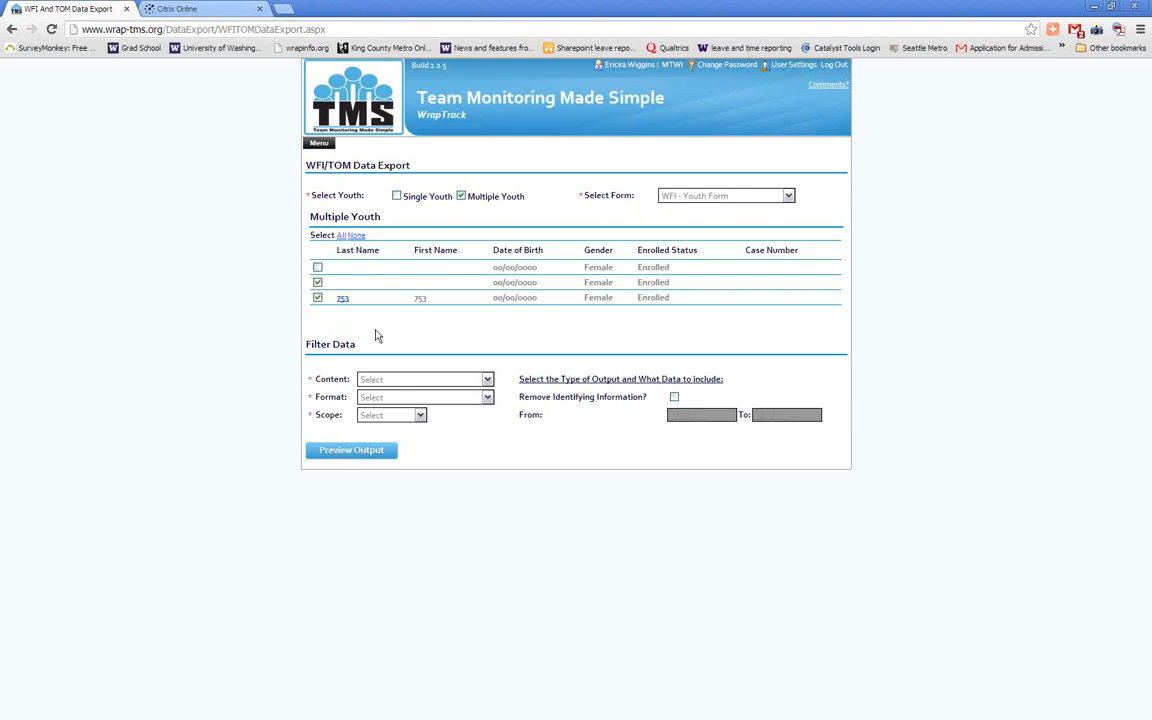
{"action": "left_click", "coordinate": [317, 268]}
Set the export content to Numeric and Text Values, the format to Spreadsheet (.xlsx) and the scope to Specific Dates
{"action": "left_click", "coordinate": [409, 380]}
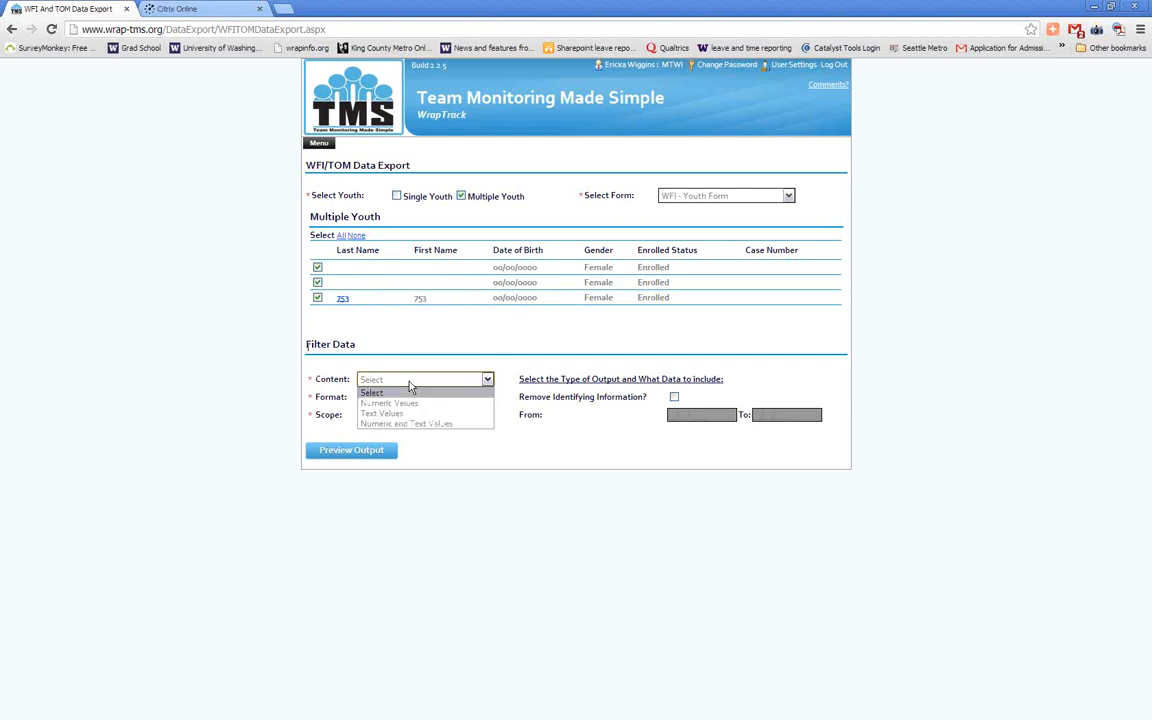
{"action": "left_click", "coordinate": [469, 428]}
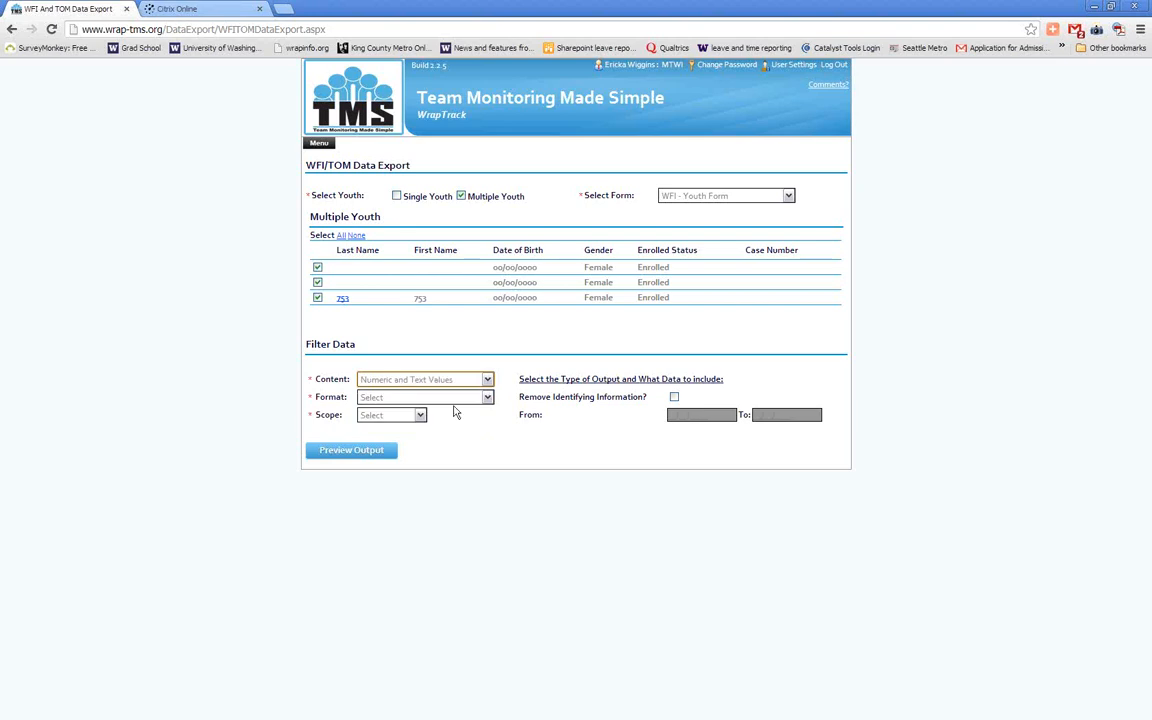
{"action": "left_click", "coordinate": [452, 400]}
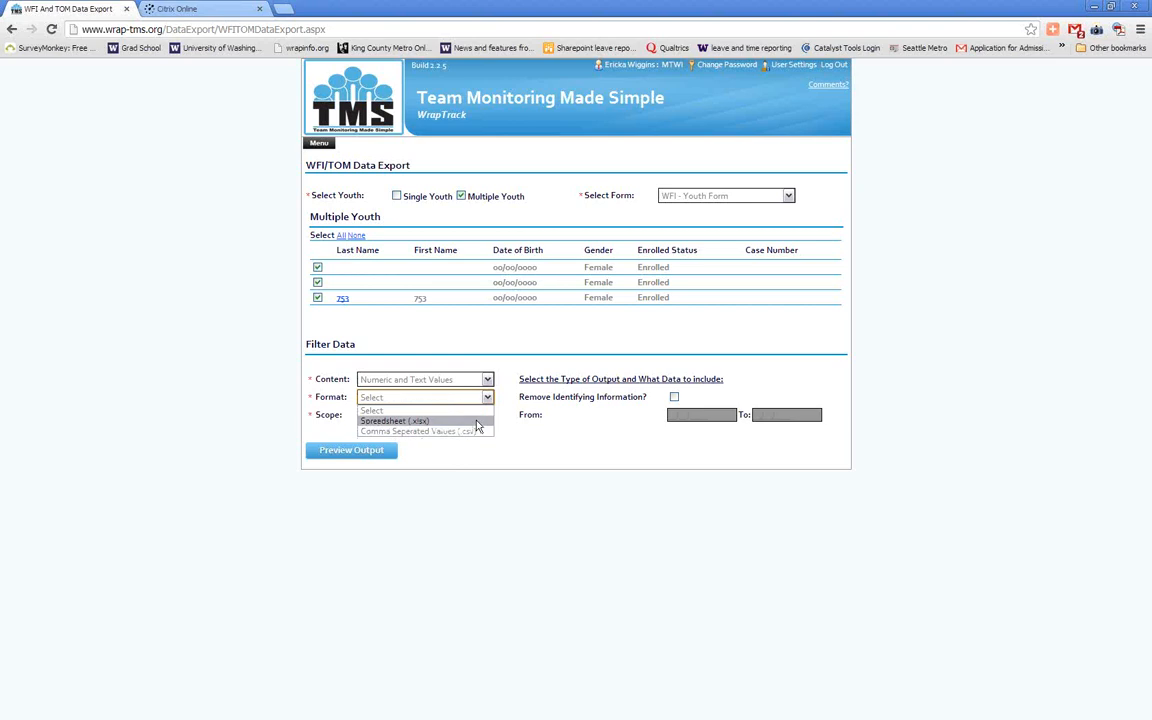
{"action": "left_click", "coordinate": [477, 421]}
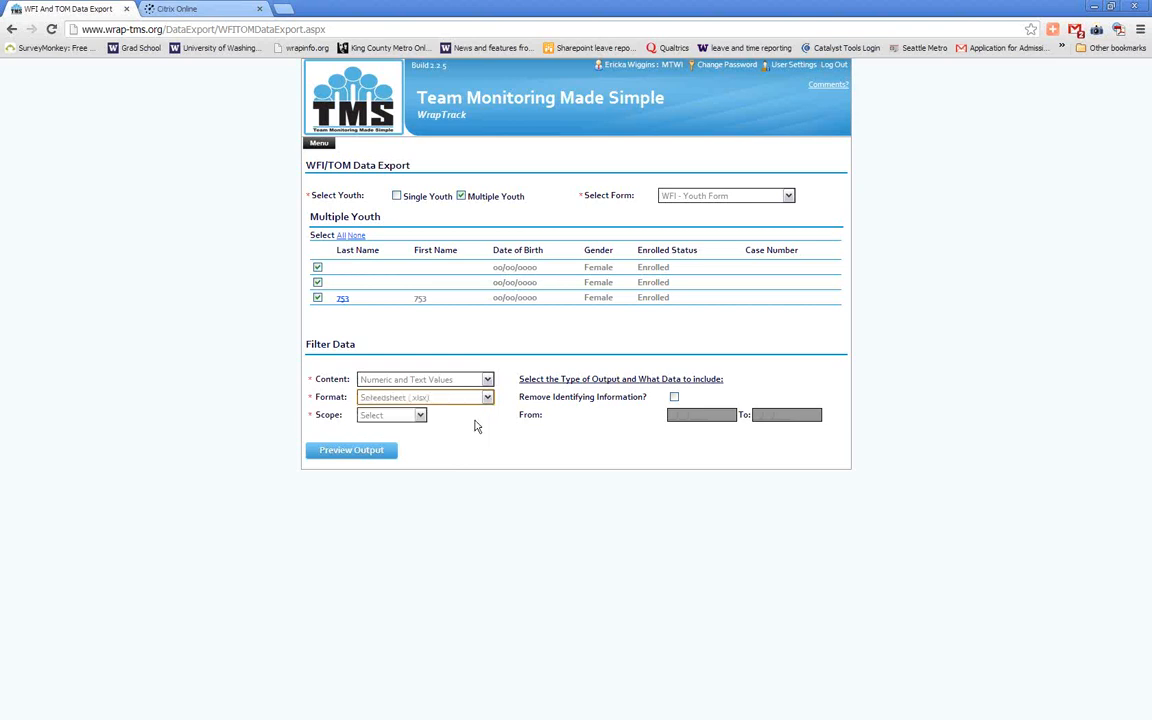
{"action": "left_click", "coordinate": [420, 416]}
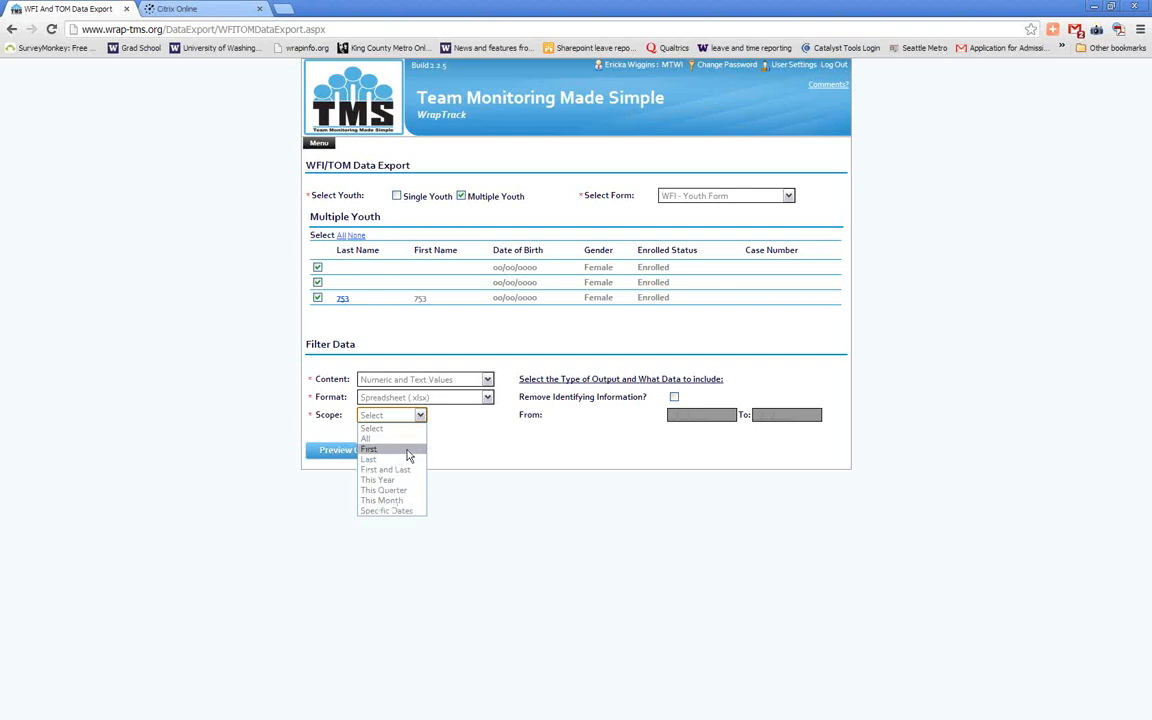
{"action": "left_click", "coordinate": [413, 512]}
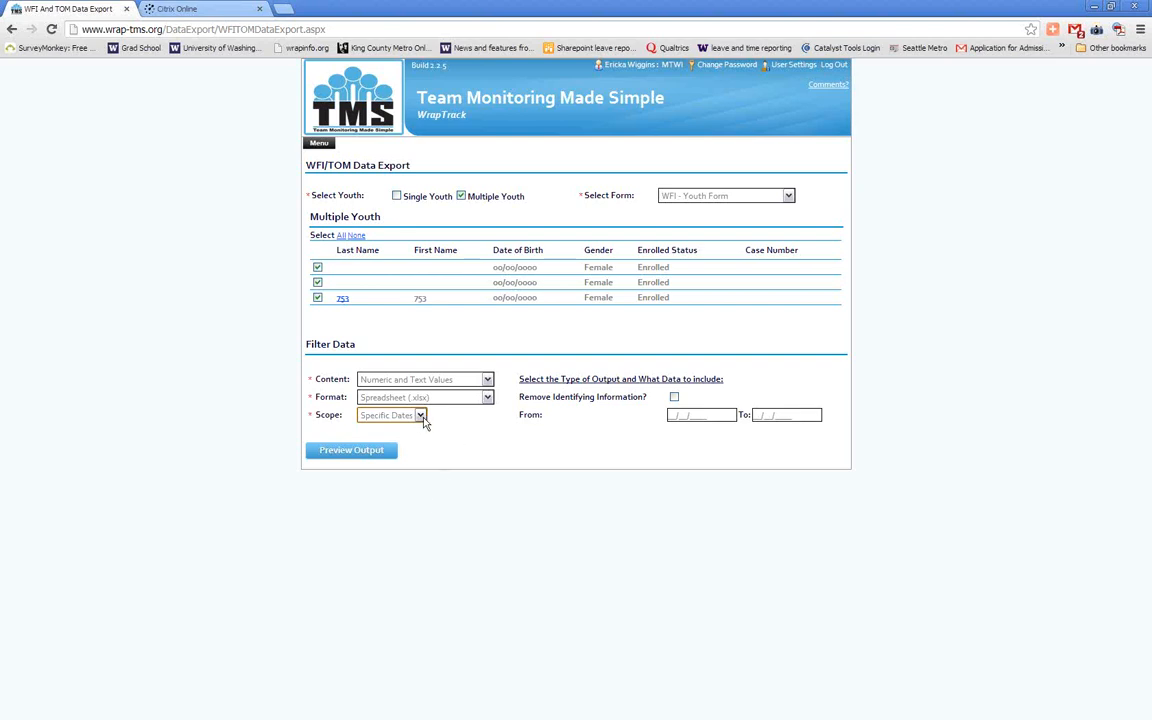
Set the export's date range from 01/01/2012 to 01/01/2013
{"action": "left_click", "coordinate": [692, 416]}
{"action": "left_click", "coordinate": [727, 431]}
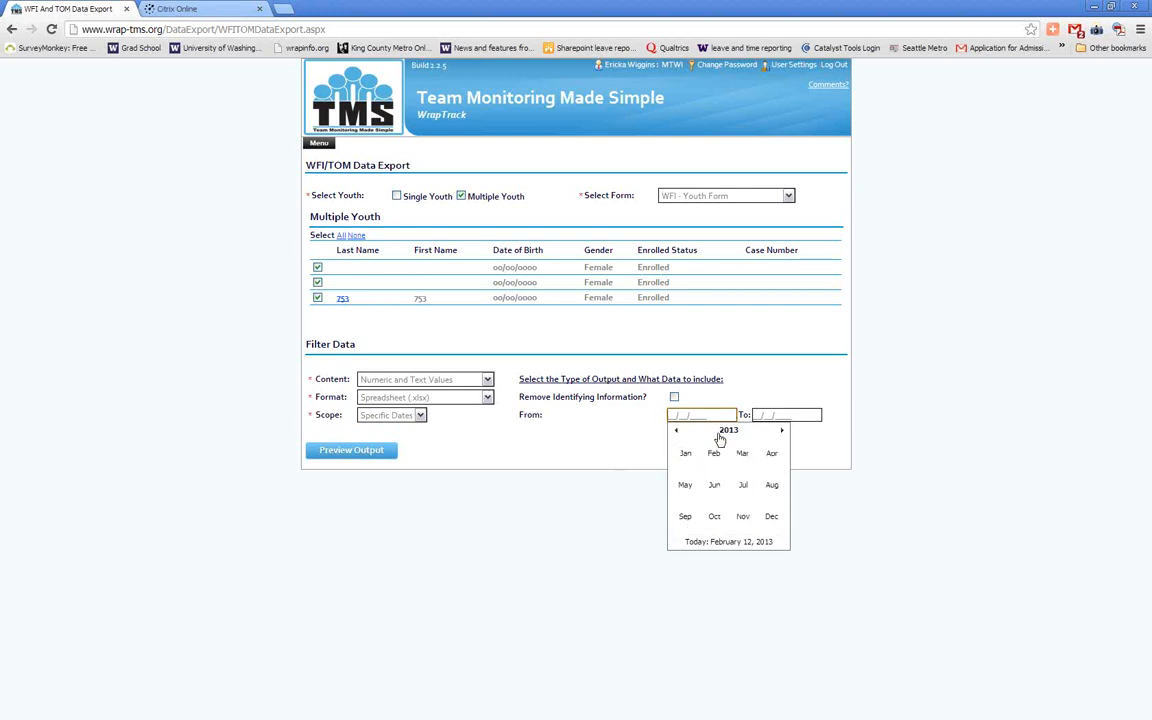
{"action": "left_click", "coordinate": [685, 453]}
{"action": "left_click", "coordinate": [729, 431]}
{"action": "left_click", "coordinate": [729, 431]}
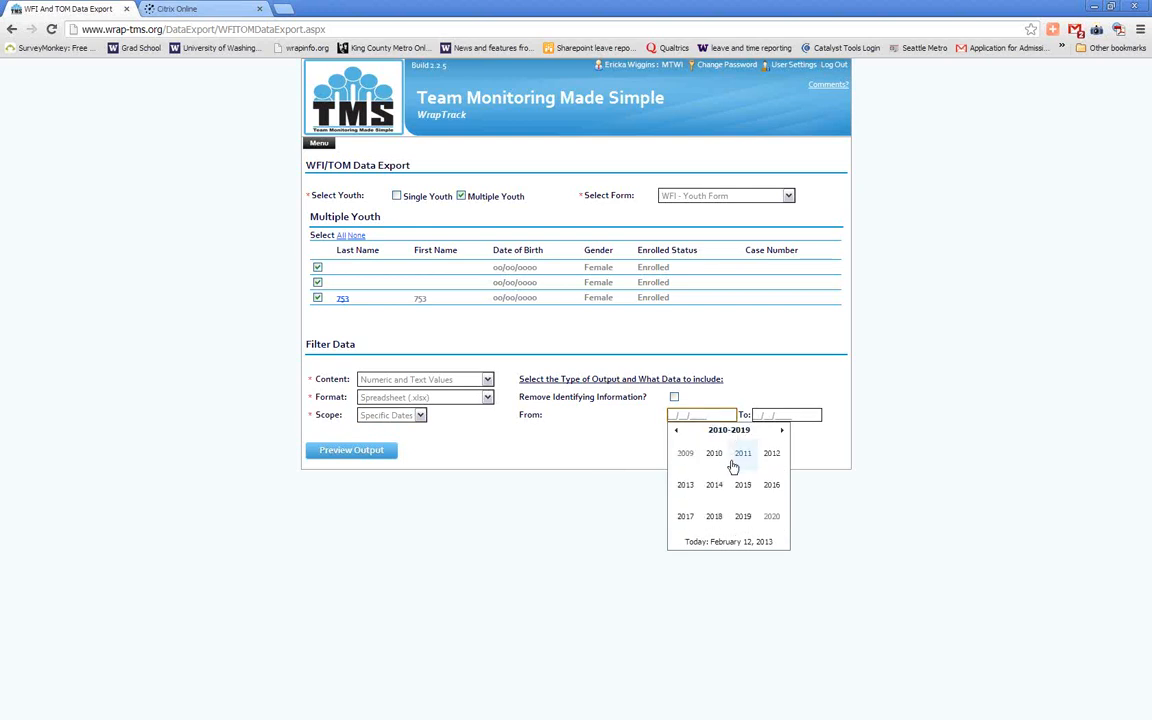
{"action": "left_click", "coordinate": [771, 453]}
{"action": "left_click", "coordinate": [688, 456]}
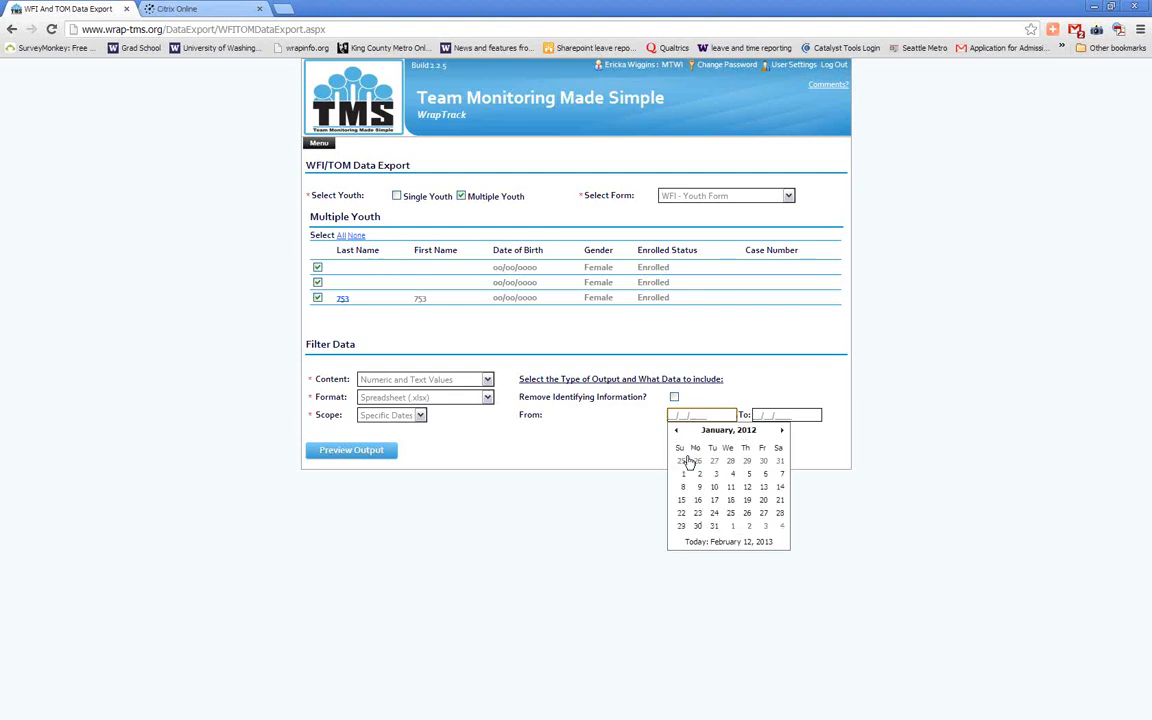
{"action": "left_click", "coordinate": [684, 471]}
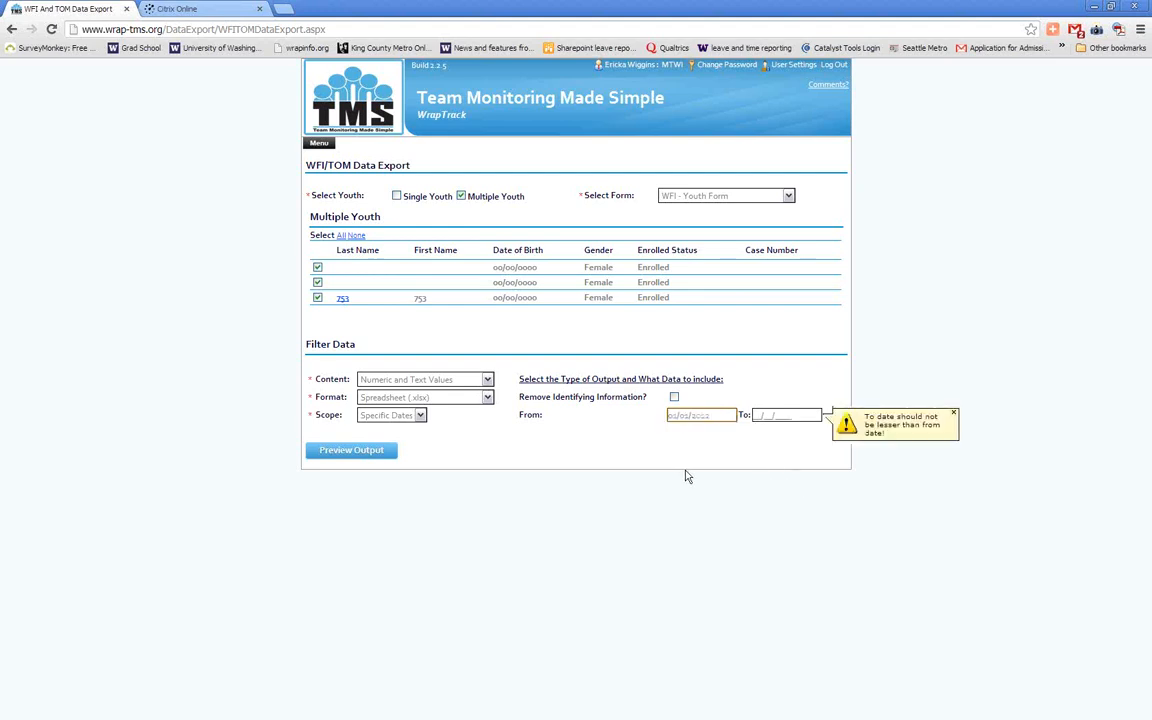
{"action": "left_click", "coordinate": [790, 414]}
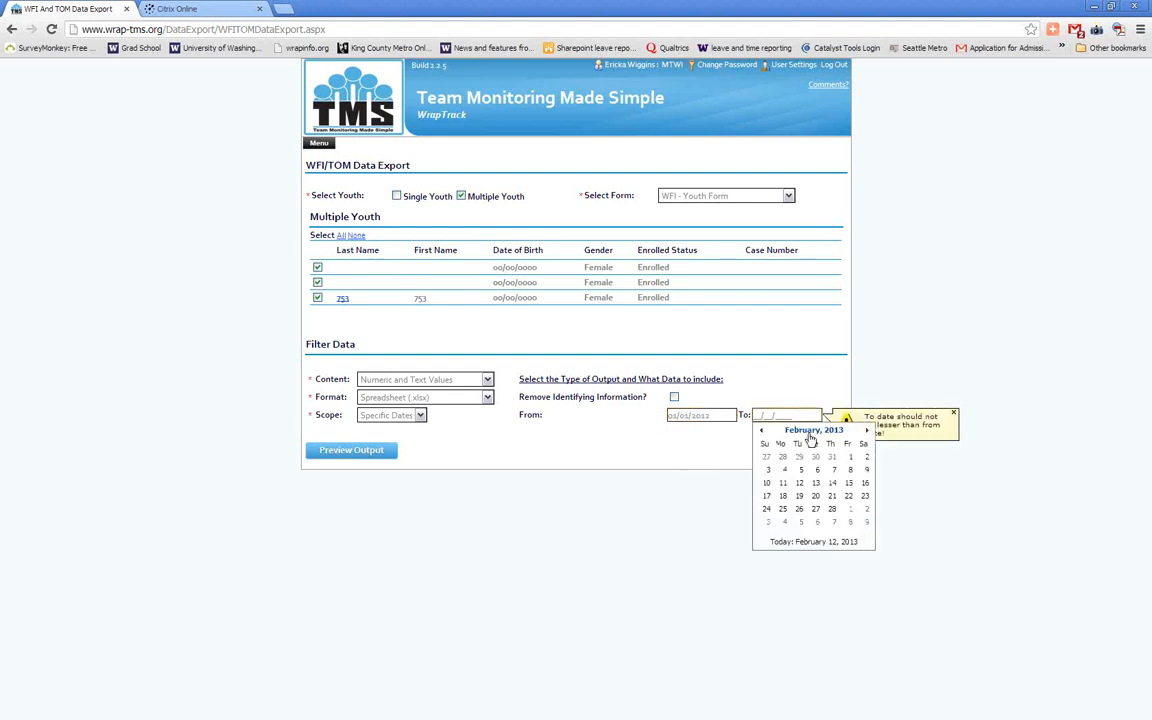
{"action": "left_click", "coordinate": [813, 432]}
{"action": "left_click", "coordinate": [774, 458]}
{"action": "left_click", "coordinate": [801, 476]}
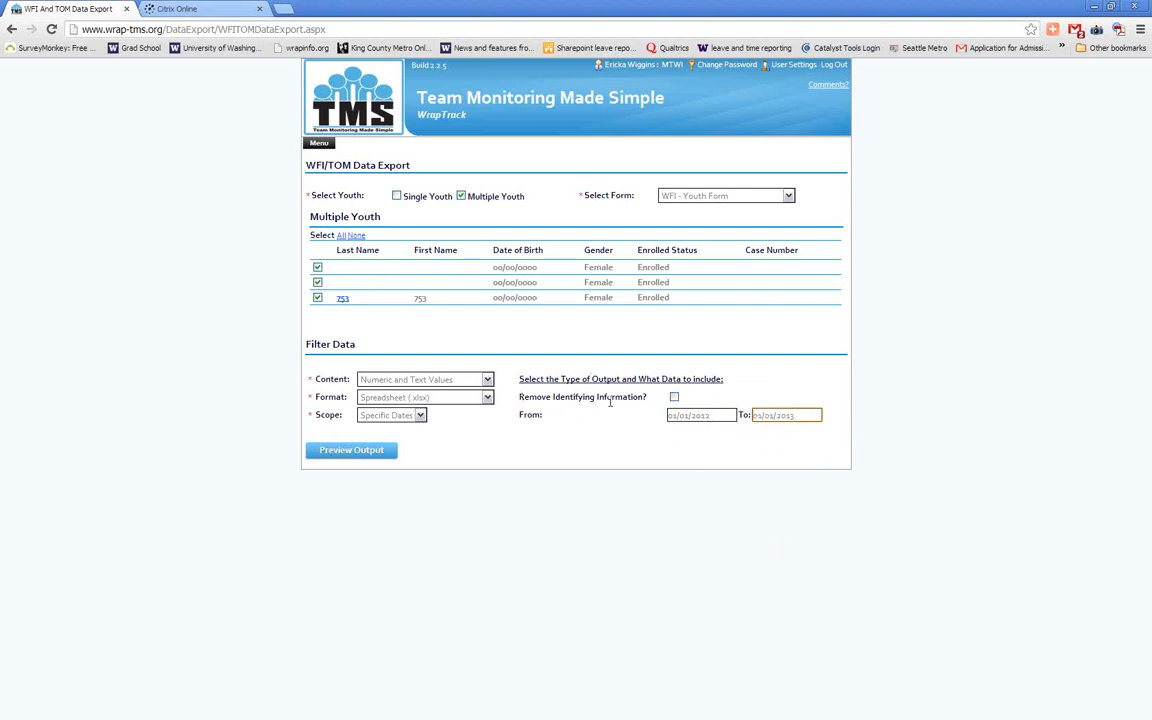
Preview the export output with identifying information kept in the data
{"action": "left_click_drag", "start_coordinate": [647, 397], "coordinate": [524, 399]}
{"action": "left_click", "coordinate": [525, 398]}
{"action": "left_click", "coordinate": [614, 397]}
{"action": "left_click", "coordinate": [675, 398]}
{"action": "left_click", "coordinate": [352, 458]}
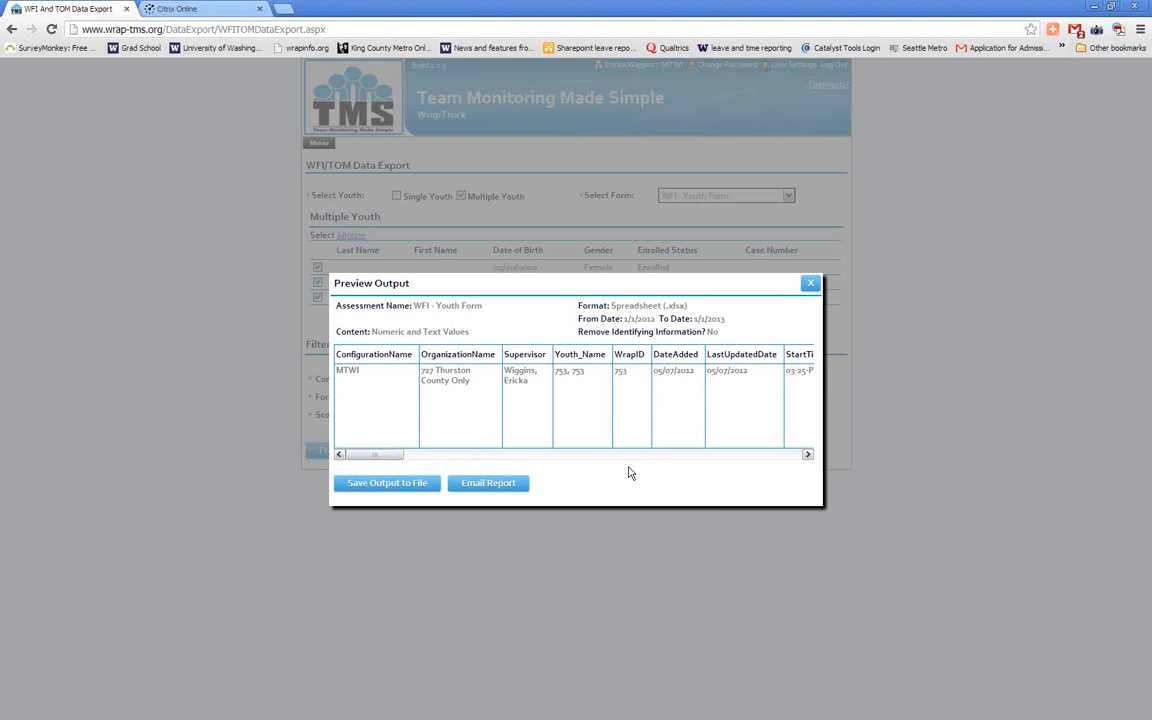
Open the email form for the report, examine its recipient, CC, subject and message fields, and close it without sending
{"action": "left_click", "coordinate": [516, 490]}
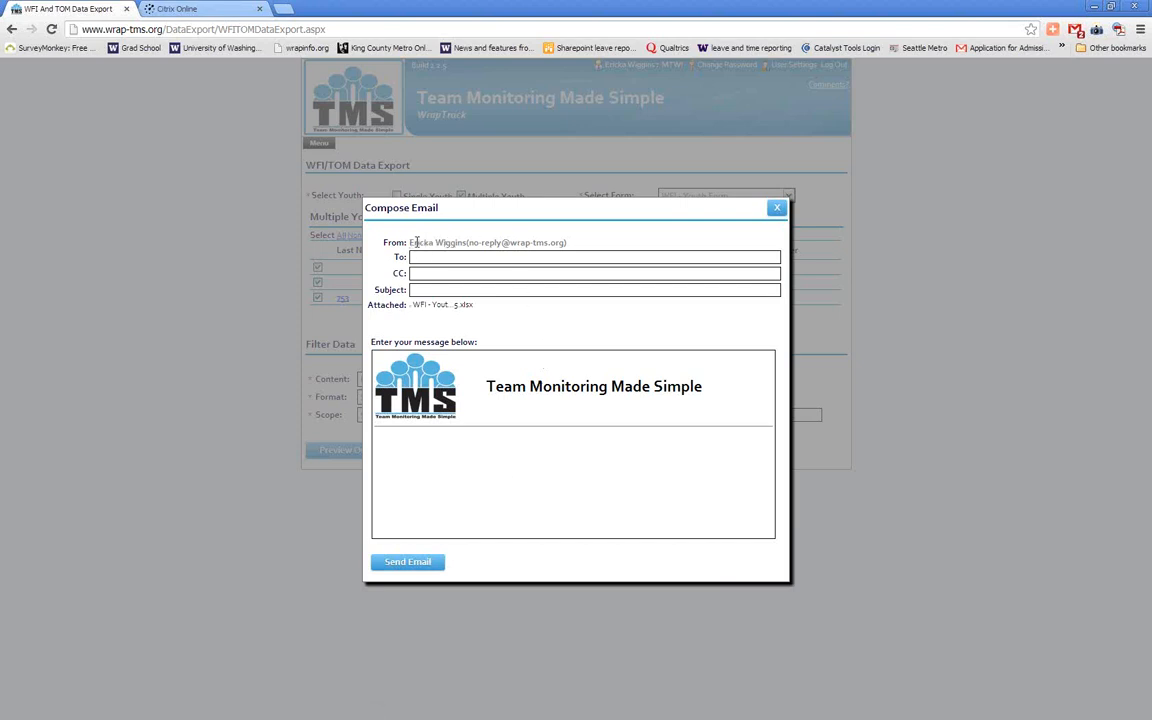
{"action": "left_click", "coordinate": [416, 256]}
{"action": "left_click", "coordinate": [460, 271]}
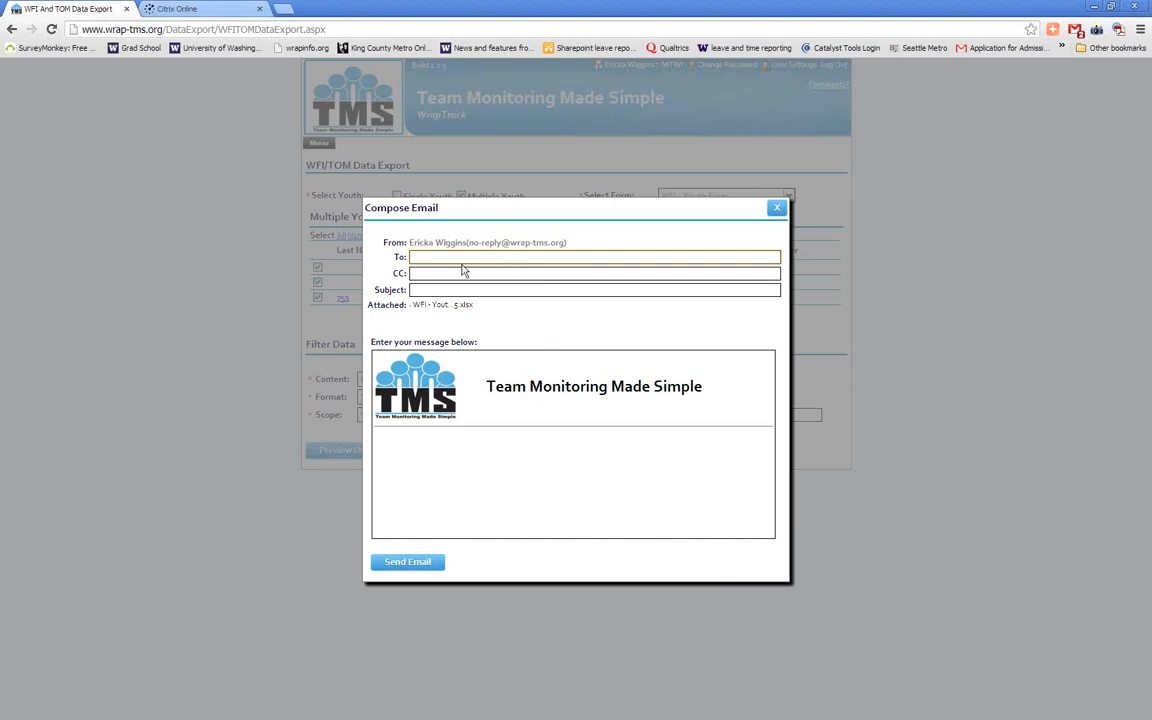
{"action": "left_click", "coordinate": [453, 290]}
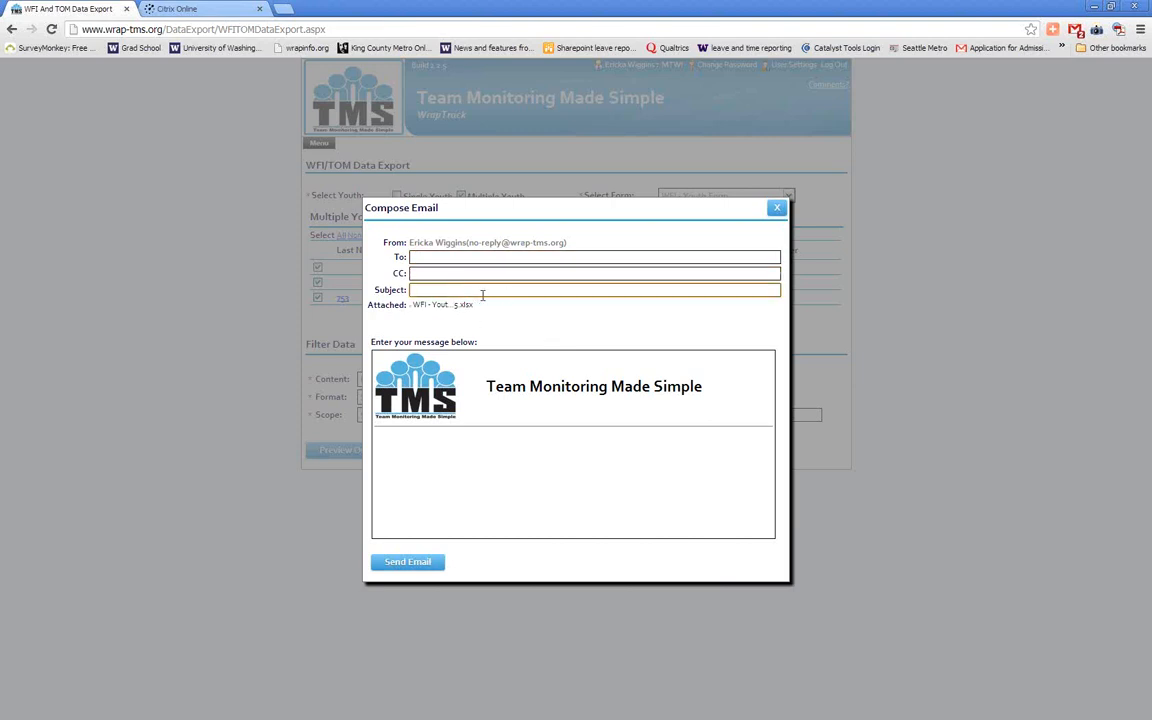
{"action": "left_click", "coordinate": [494, 478]}
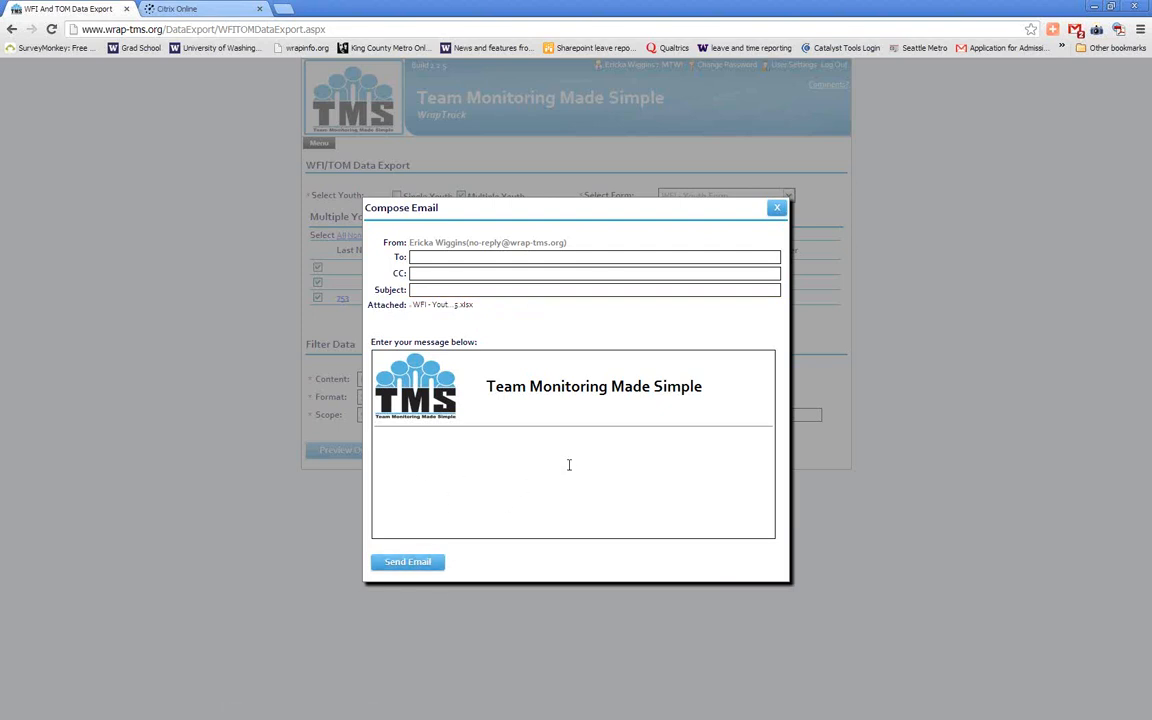
{"action": "left_click", "coordinate": [777, 210]}
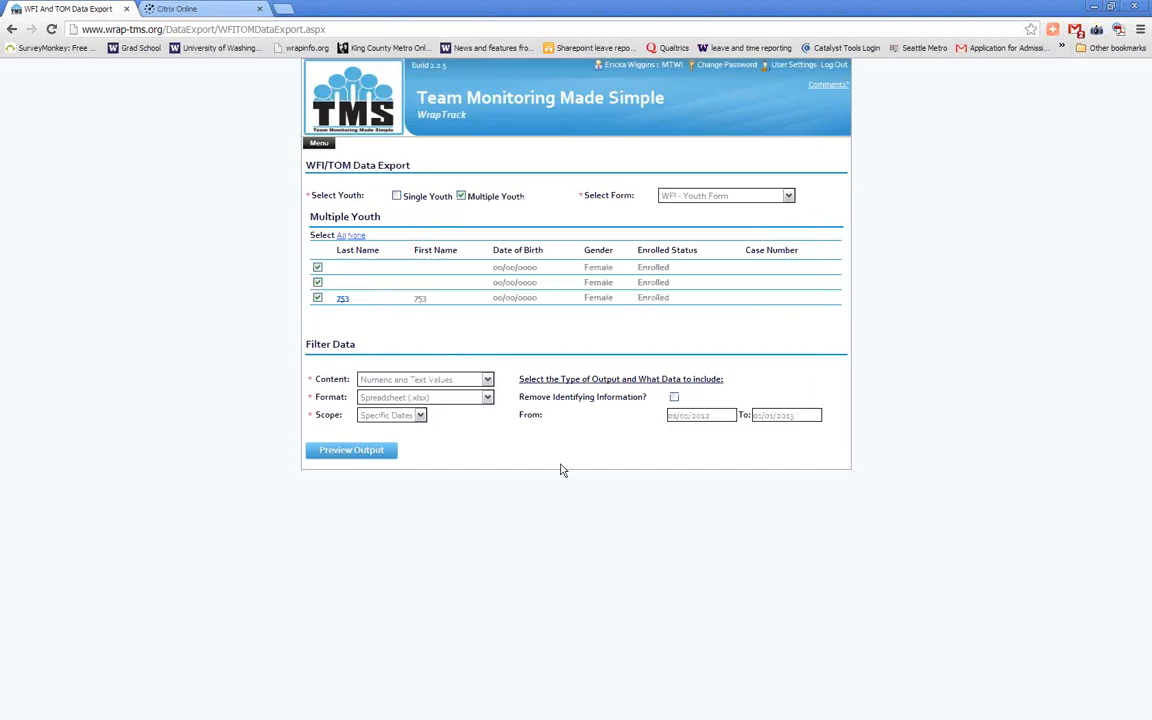
Preview the output again and examine its columns from the configuration data to the question responses
{"action": "left_click", "coordinate": [384, 455]}
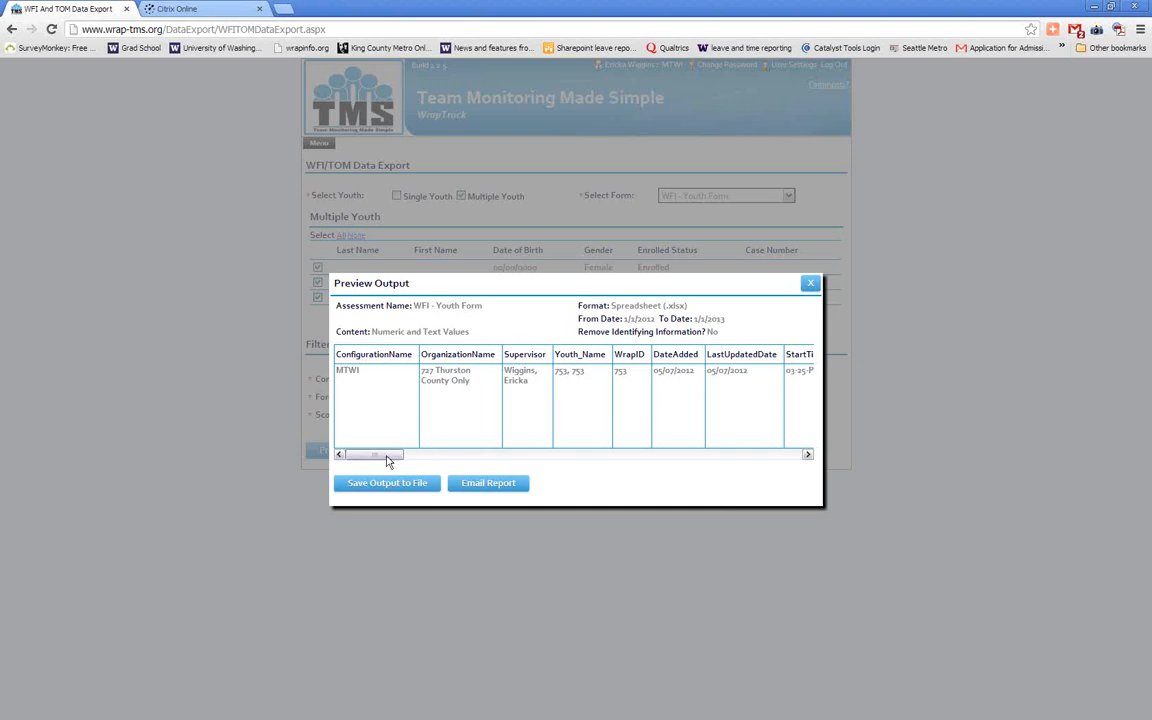
{"action": "left_click_drag", "start_coordinate": [388, 460], "coordinate": [540, 462]}
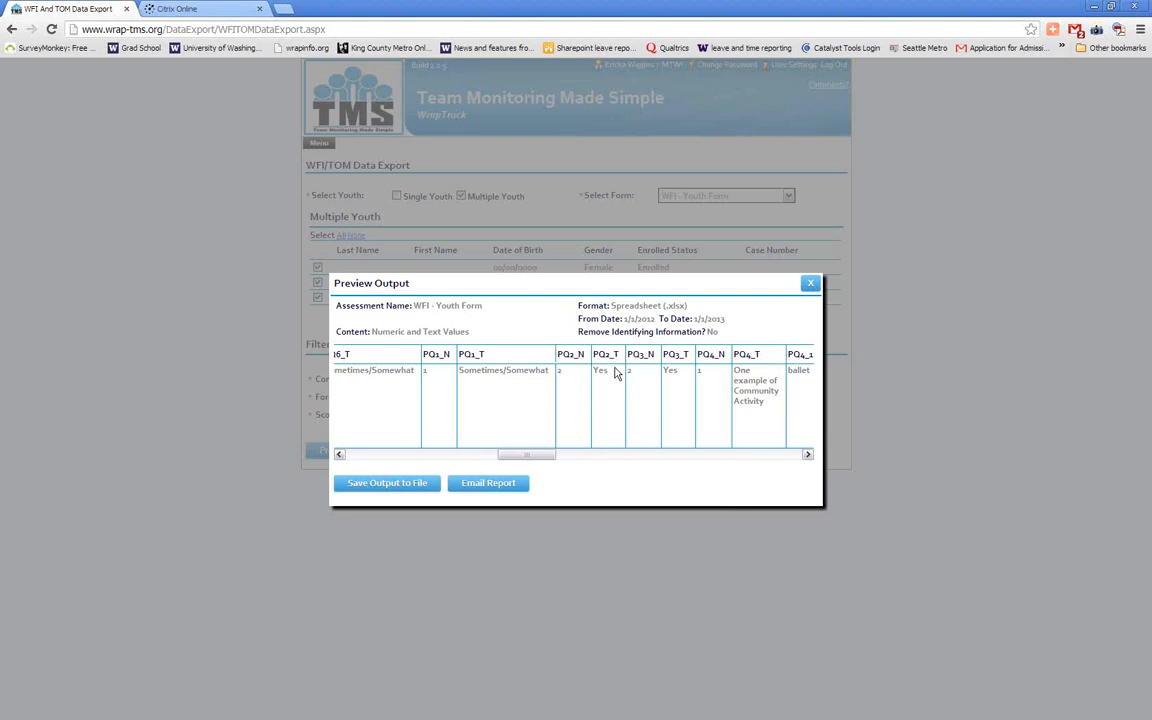
{"action": "left_click_drag", "start_coordinate": [514, 460], "coordinate": [360, 465]}
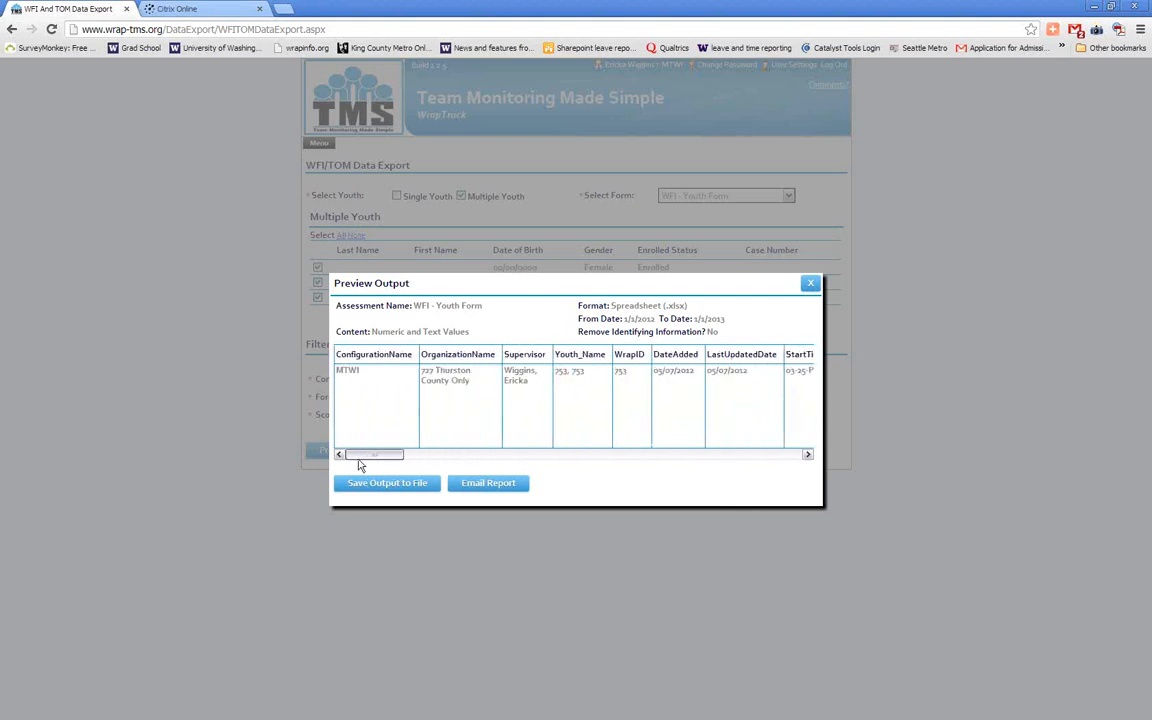
Save the export output to a file and open the downloaded WFI Youth Form spreadsheet in Microsoft Excel
{"action": "left_click", "coordinate": [368, 484]}
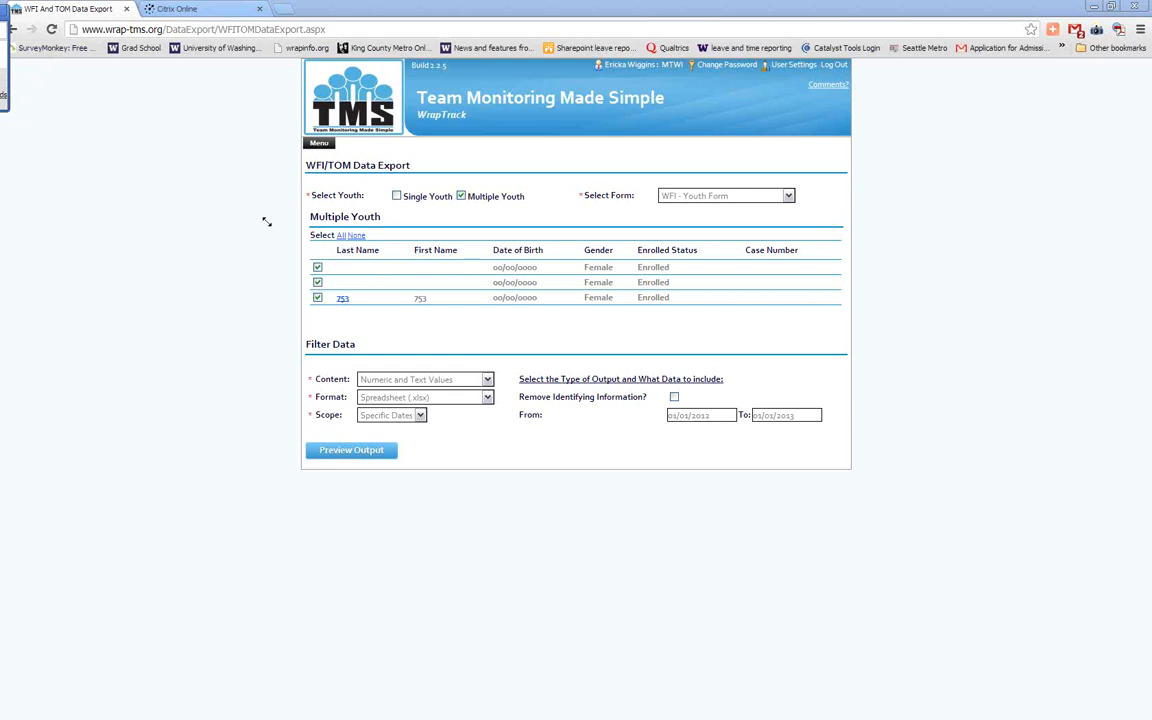
{"action": "left_click_drag", "start_coordinate": [8, 110], "coordinate": [267, 221]}
{"action": "left_click_drag", "start_coordinate": [68, 16], "coordinate": [191, 29]}
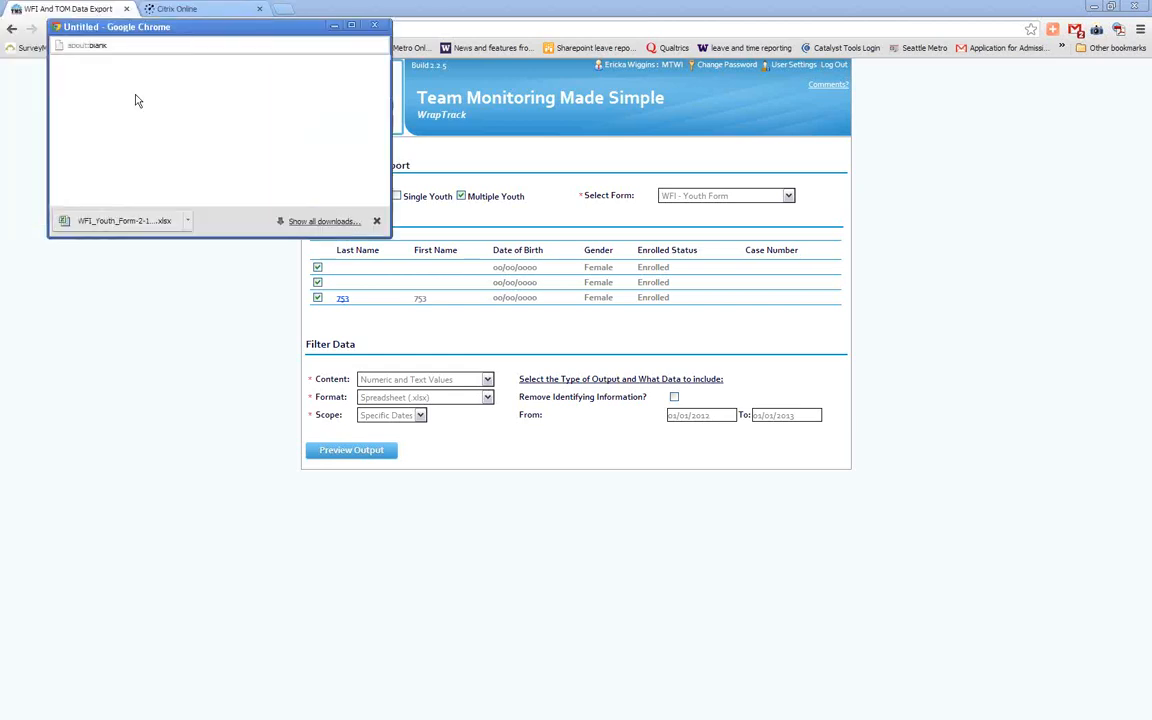
{"action": "left_click", "coordinate": [160, 220]}
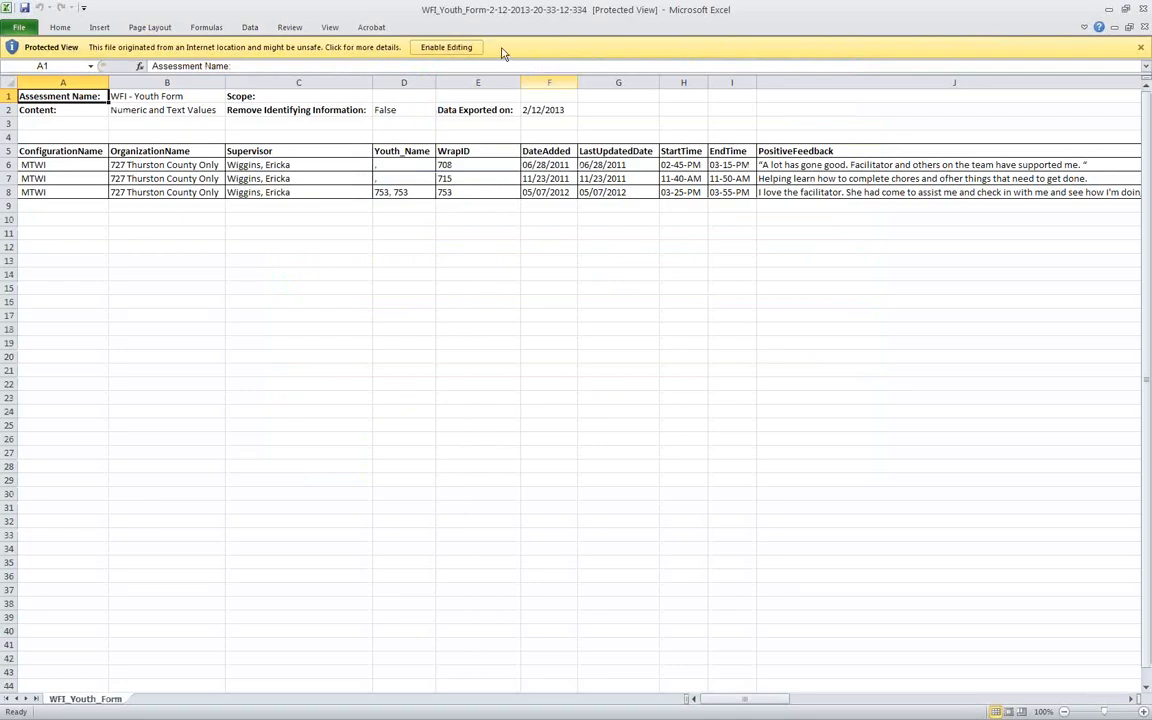
Enable editing of the exported workbook and review its feedback, interviewer observation and item response columns
{"action": "left_click", "coordinate": [446, 48]}
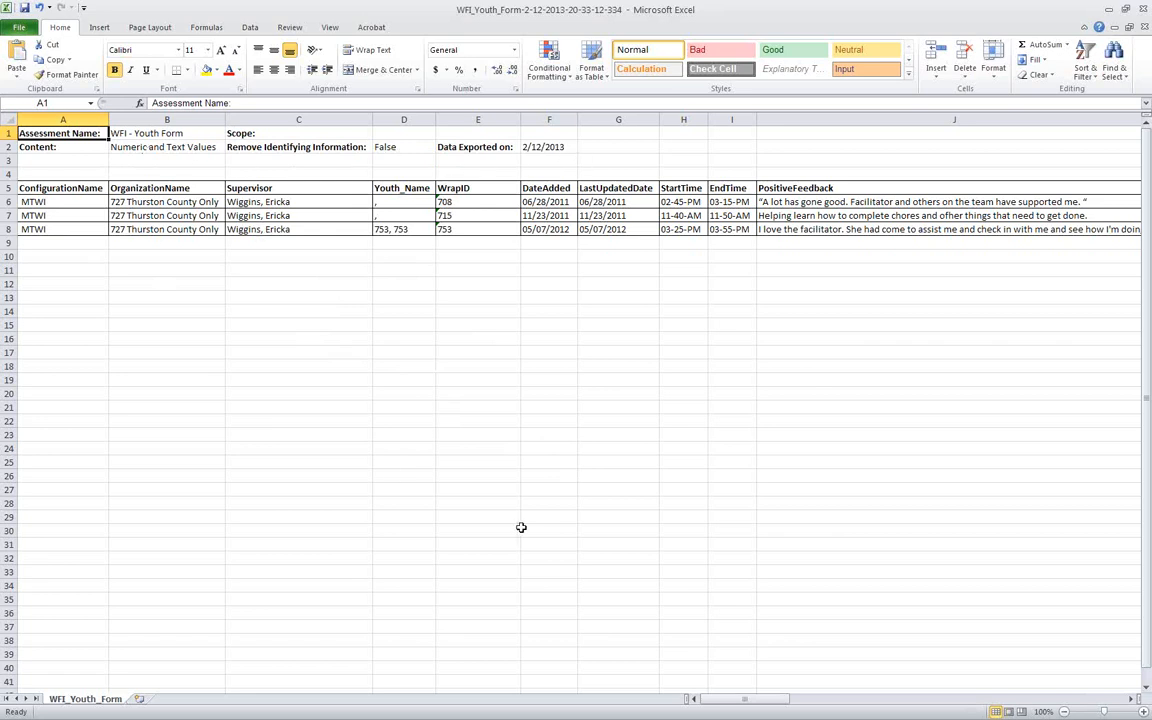
{"action": "left_click_drag", "start_coordinate": [728, 700], "coordinate": [784, 706]}
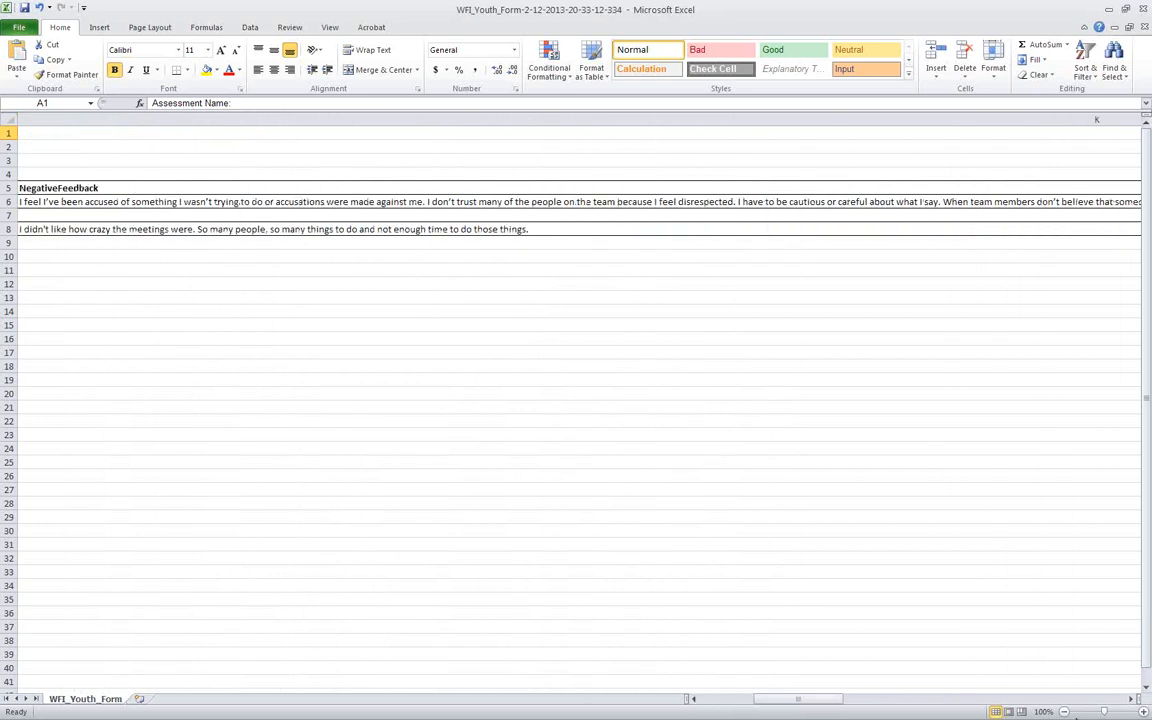
{"action": "left_click", "coordinate": [1133, 699]}
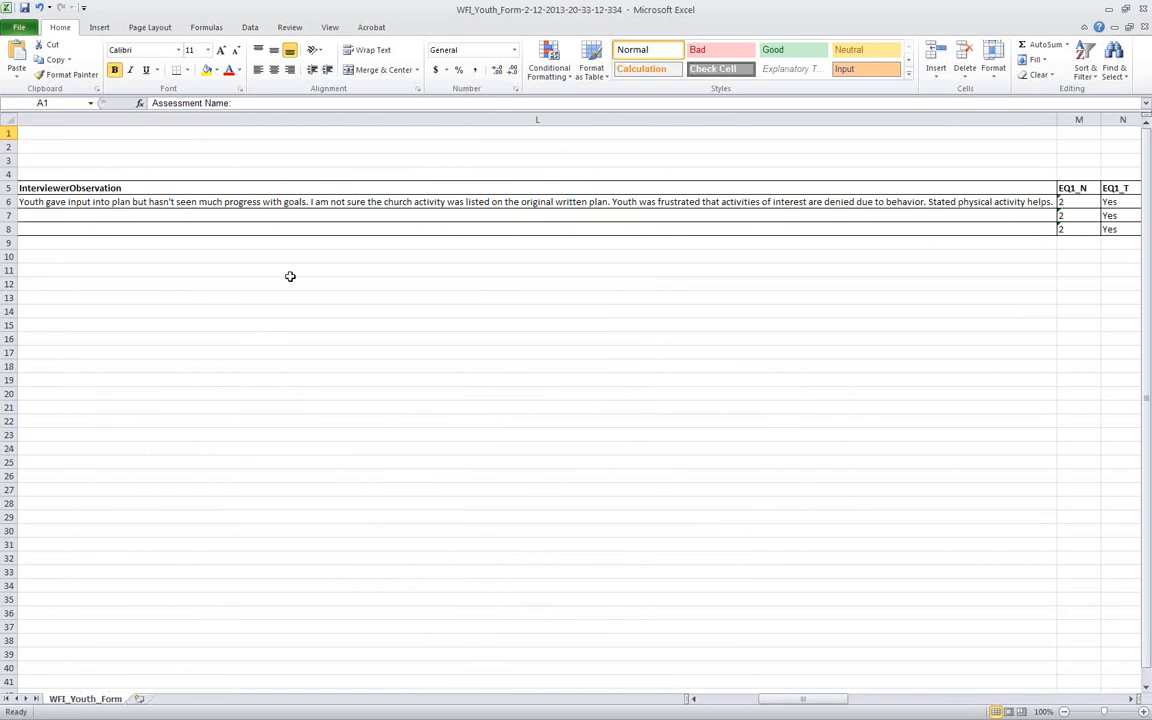
{"action": "left_click", "coordinate": [1132, 699]}
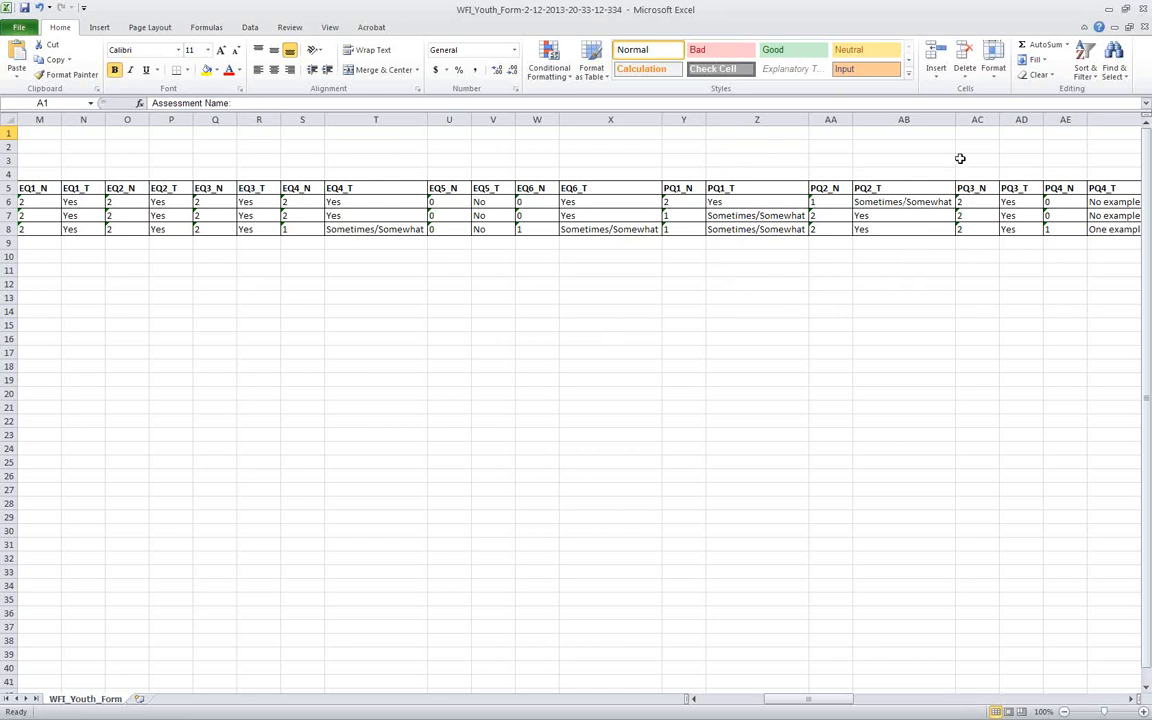
Examine the numeric and text responses to item EQ1 for each of the three youth
{"action": "left_click", "coordinate": [42, 202]}
{"action": "left_click", "coordinate": [42, 188]}
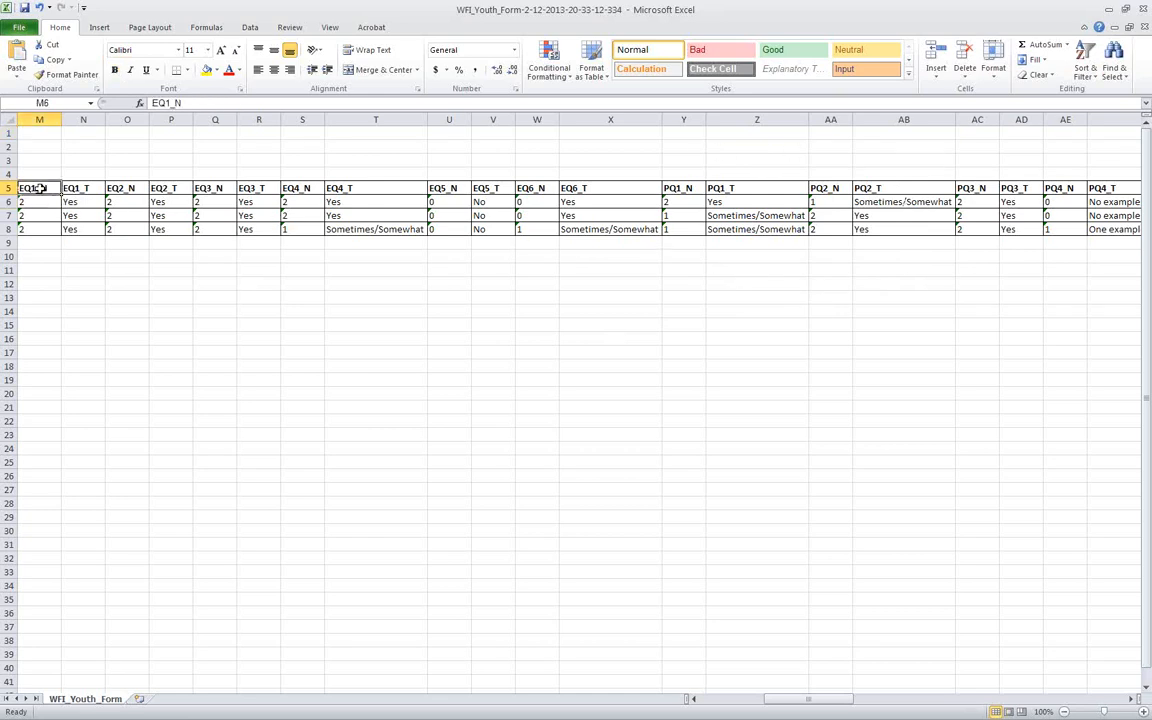
{"action": "left_click", "coordinate": [42, 201]}
{"action": "left_click", "coordinate": [42, 215]}
{"action": "left_click", "coordinate": [42, 227]}
{"action": "left_click", "coordinate": [93, 202]}
{"action": "left_click", "coordinate": [93, 215]}
{"action": "left_click", "coordinate": [94, 230]}
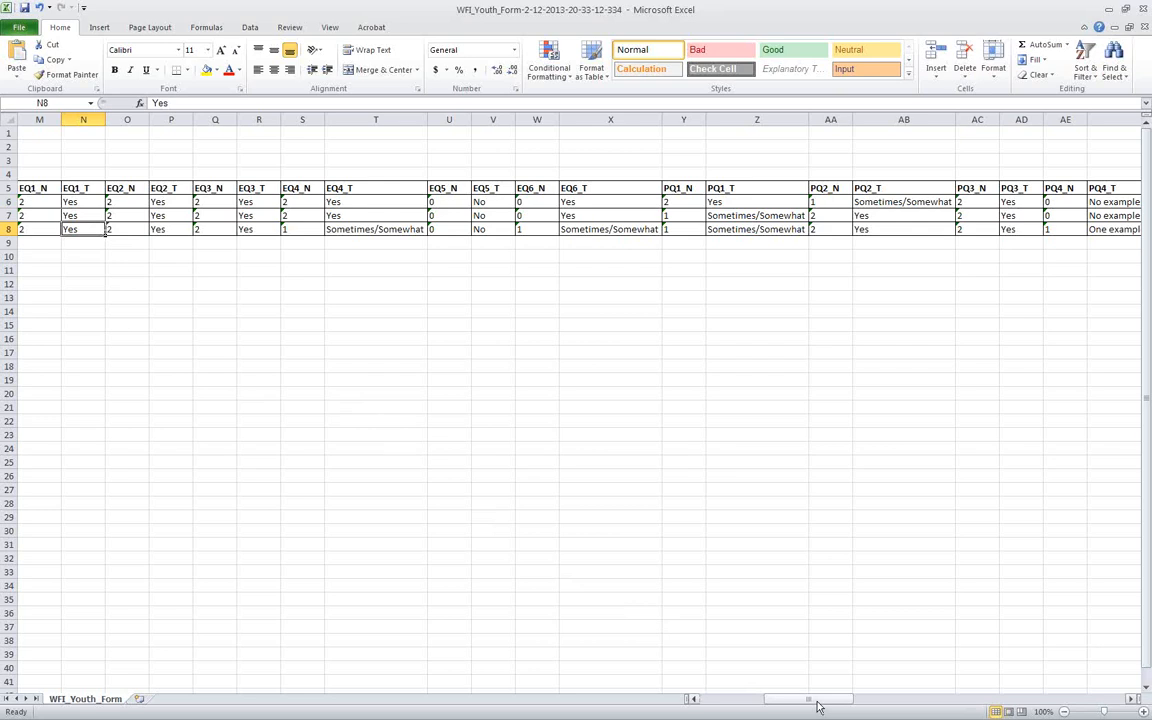
Examine the PQ item response columns of the exported sheet, including the numeric and text columns for PQ7 and PQ8
{"action": "left_click_drag", "start_coordinate": [818, 706], "coordinate": [890, 698]}
{"action": "left_click", "coordinate": [650, 187]}
{"action": "left_click", "coordinate": [697, 188]}
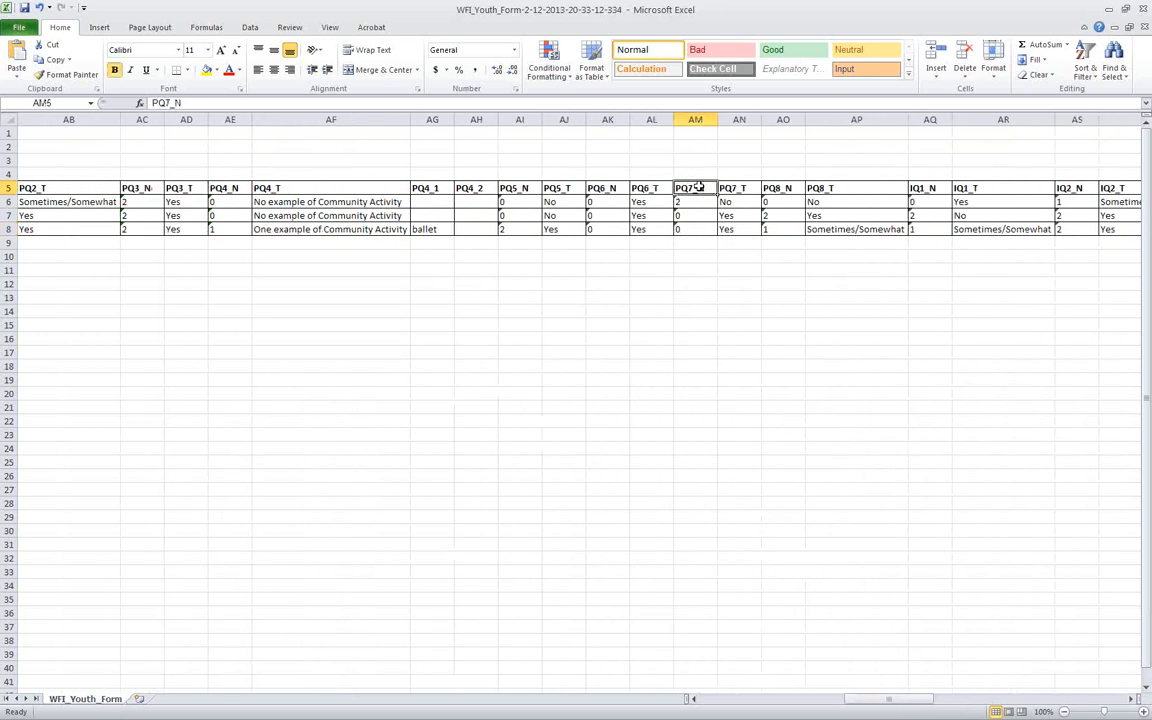
{"action": "left_click", "coordinate": [740, 188]}
{"action": "left_click", "coordinate": [782, 188]}
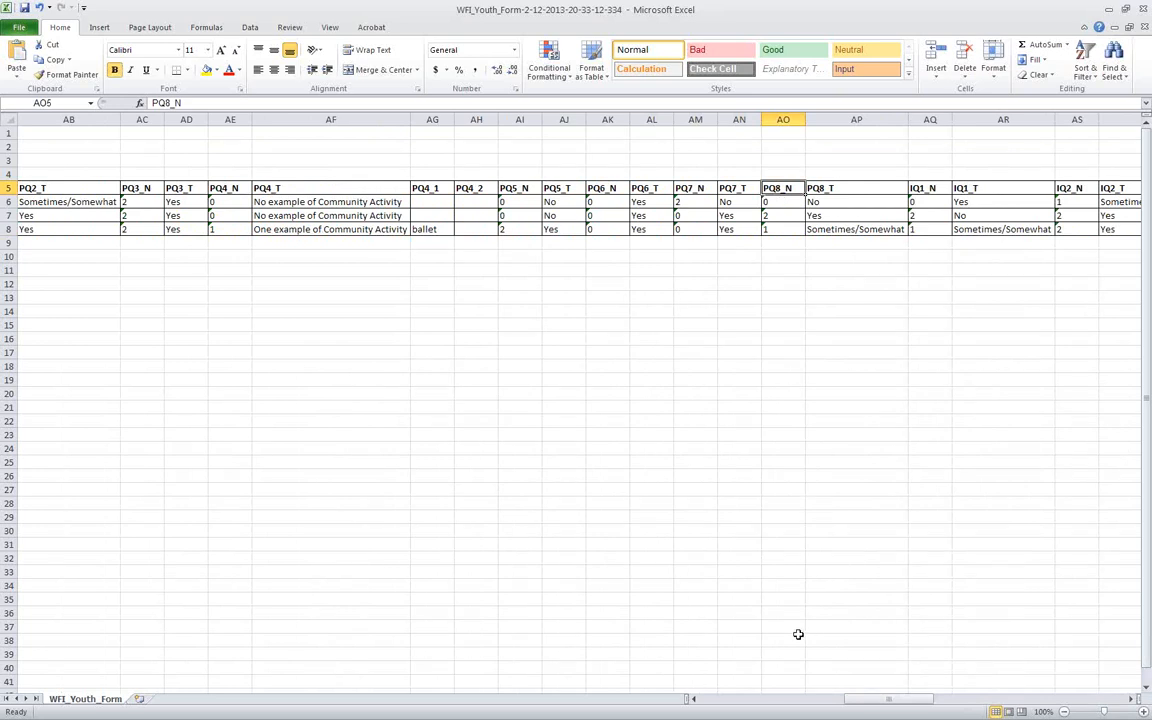
{"action": "left_click_drag", "start_coordinate": [874, 699], "coordinate": [728, 703]}
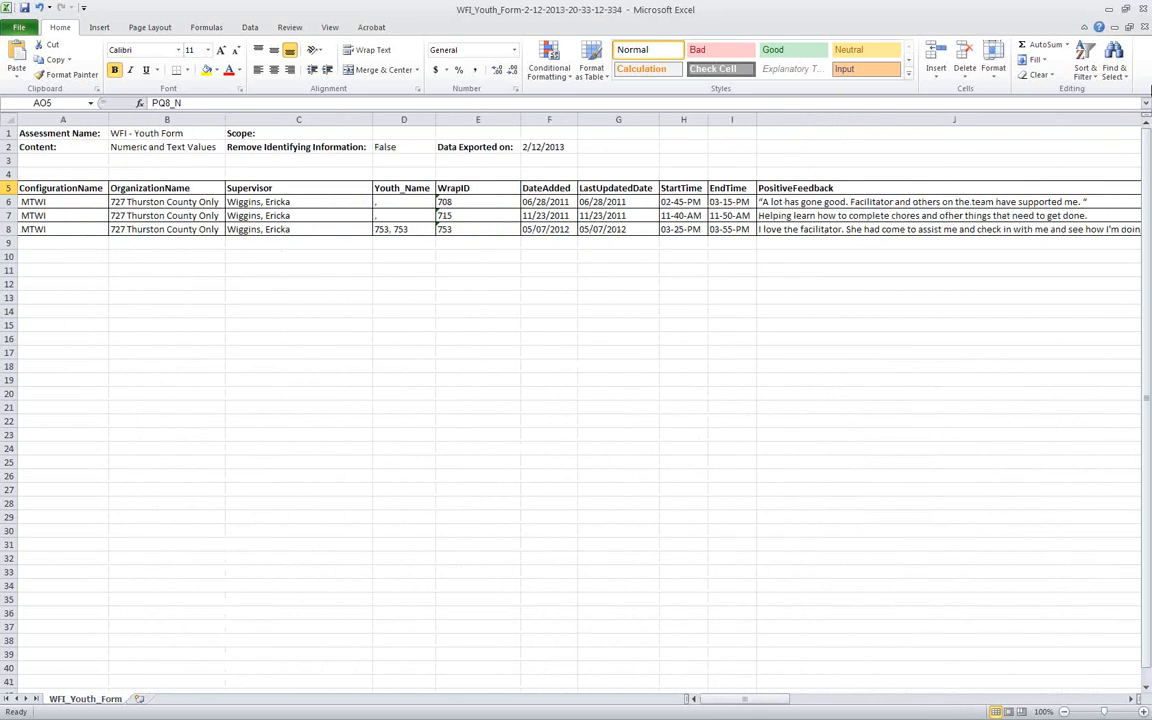
Close the exported workbook, switch back to TMS in Chrome, dismiss the blank pop-up window and return to the home page
{"action": "left_click", "coordinate": [1145, 9]}
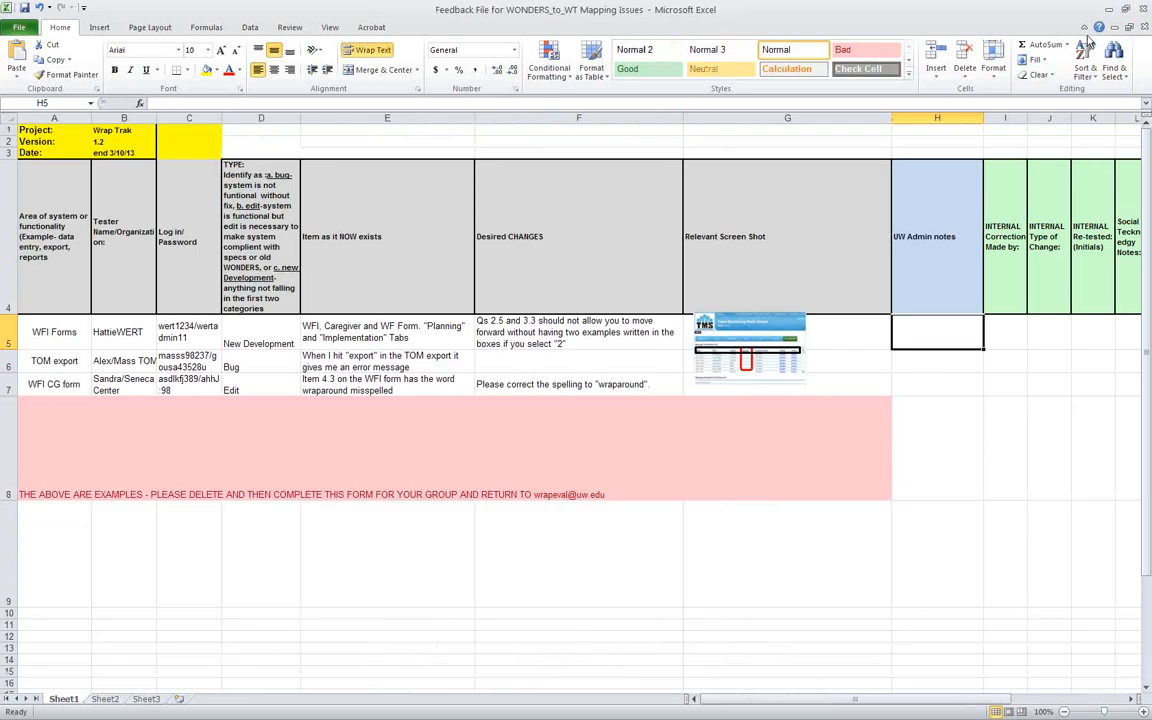
{"action": "left_click", "coordinate": [1109, 10]}
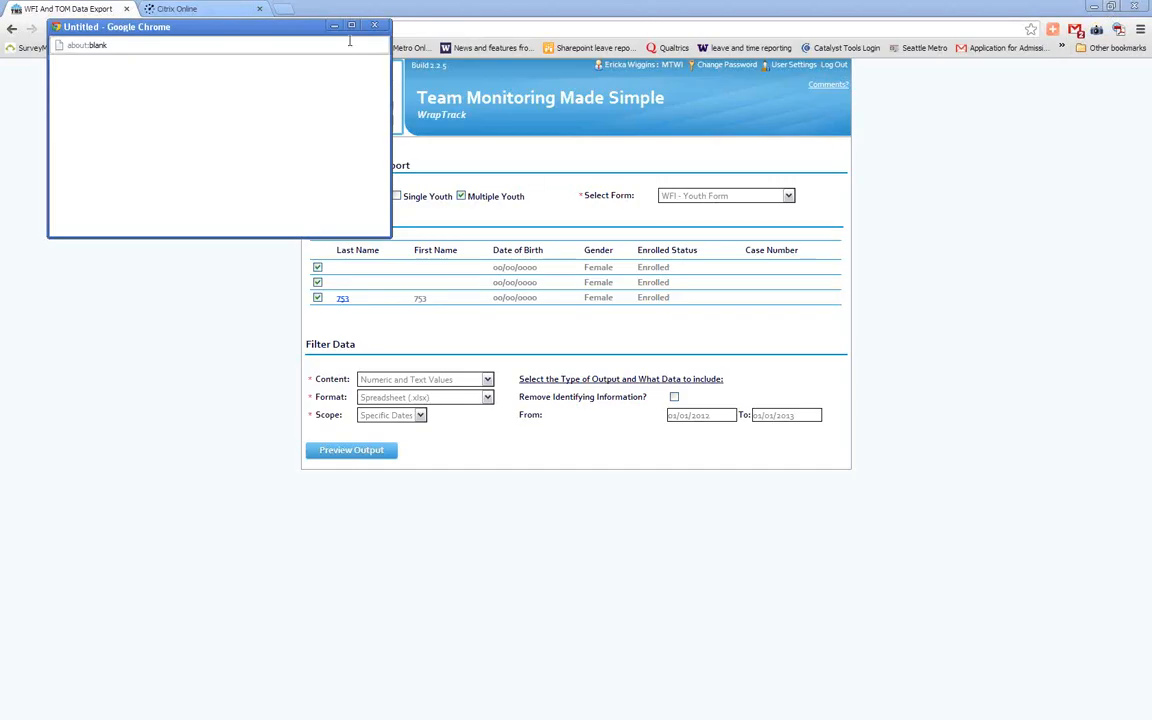
{"action": "left_click", "coordinate": [377, 24]}
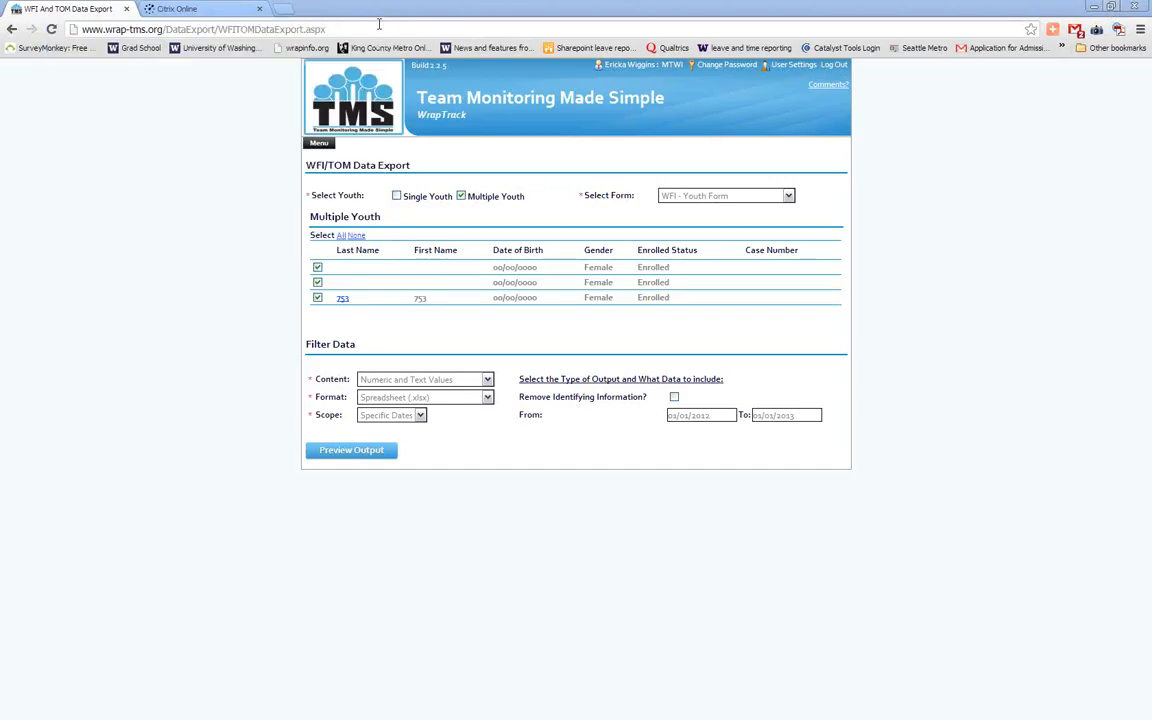
{"action": "left_click", "coordinate": [319, 143]}
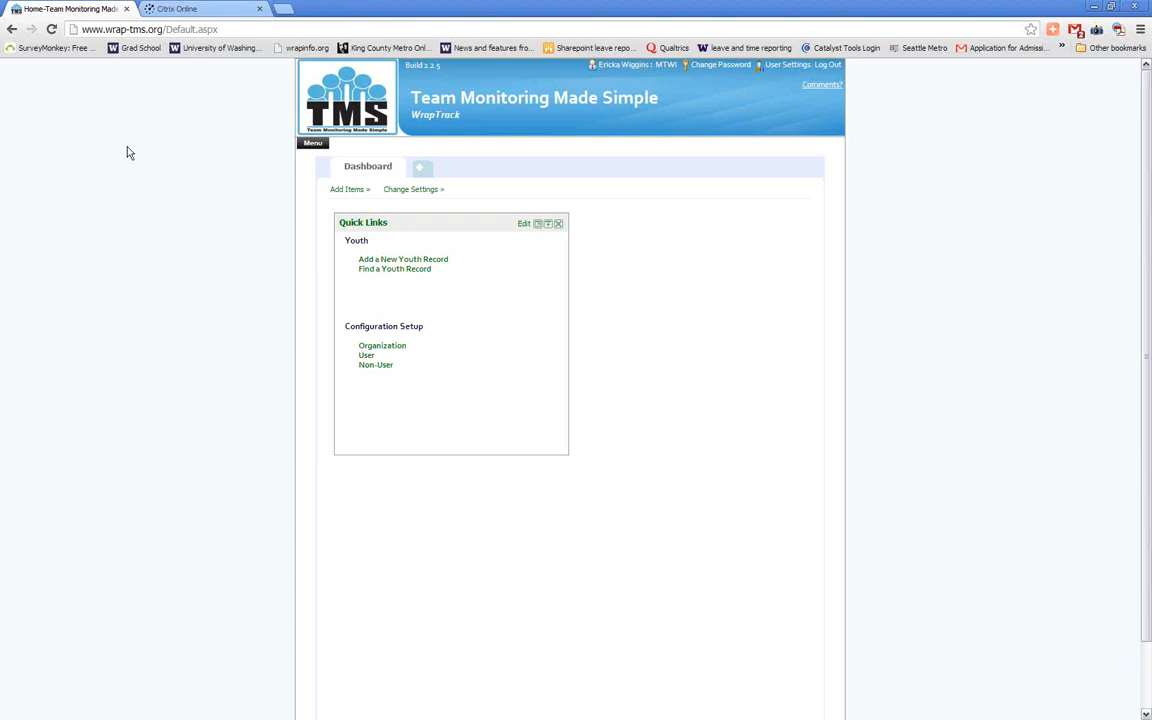
Open the WFI-4 Fidelity Reports and start Report 8: Item Summaries for all organizations
{"action": "left_click", "coordinate": [313, 143]}
{"action": "mouse_move", "coordinate": [348, 284]}
{"action": "left_click", "coordinate": [445, 285]}
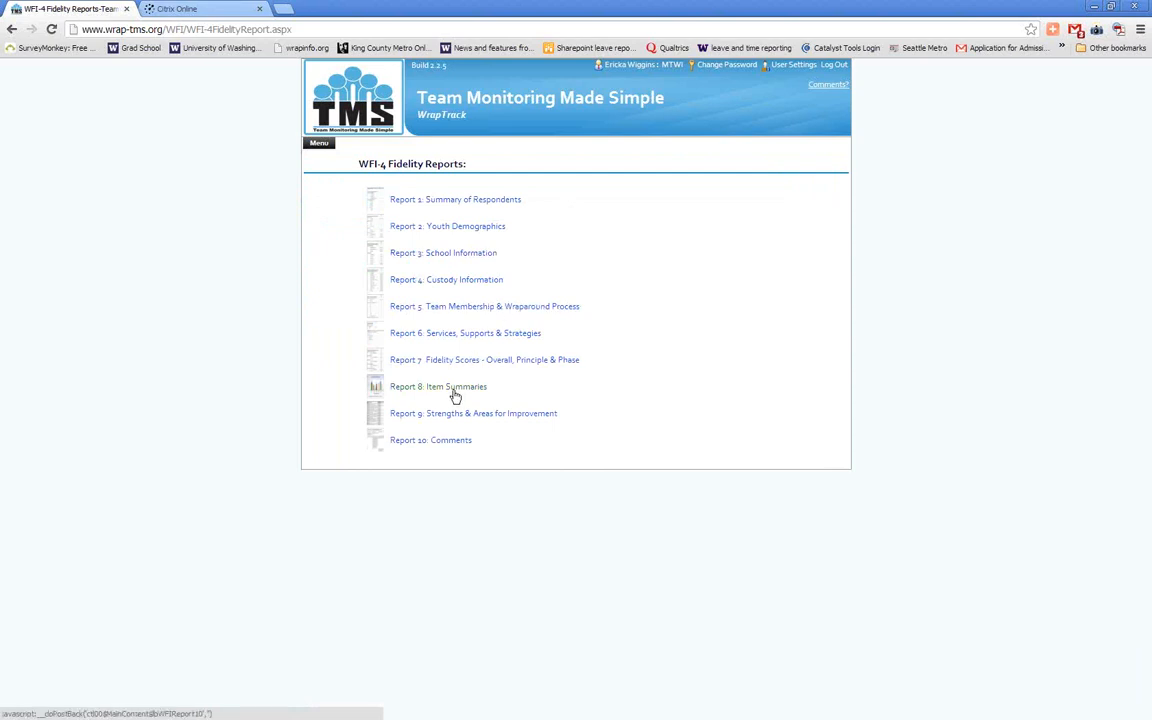
{"action": "left_click", "coordinate": [407, 395]}
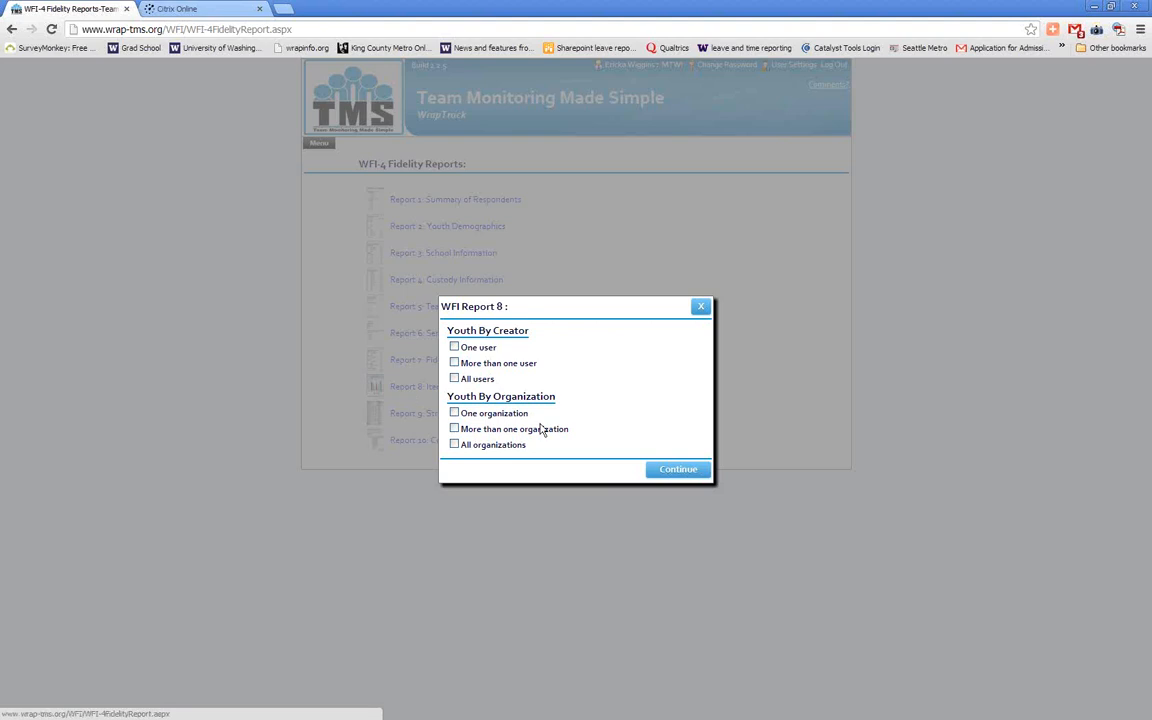
{"action": "left_click", "coordinate": [456, 445]}
{"action": "left_click", "coordinate": [678, 470]}
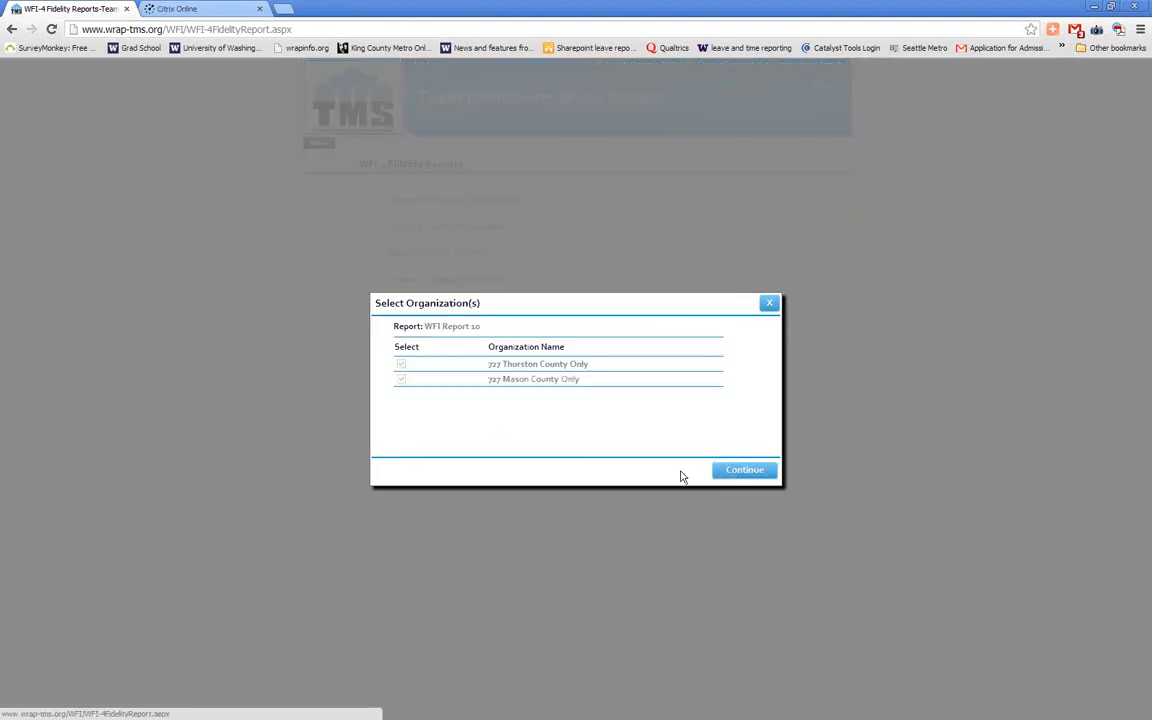
{"action": "left_click", "coordinate": [749, 470]}
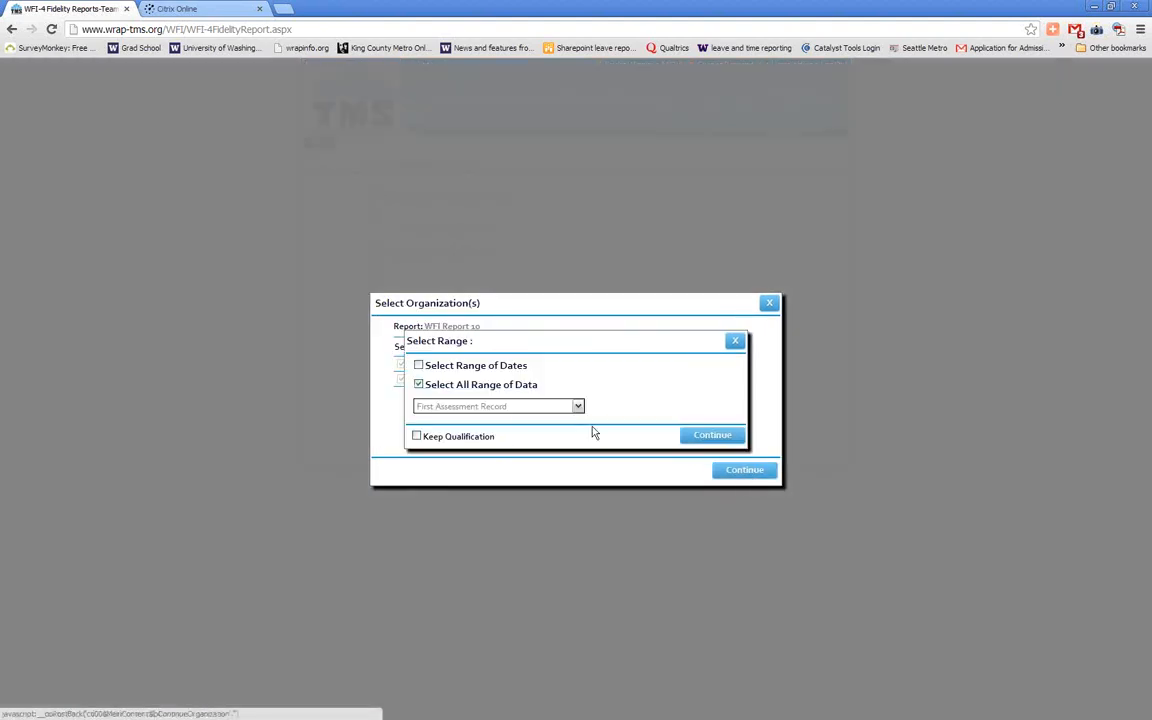
Generate the report over the full data range using All Assessment Record (Mean Score)
{"action": "left_click", "coordinate": [553, 407]}
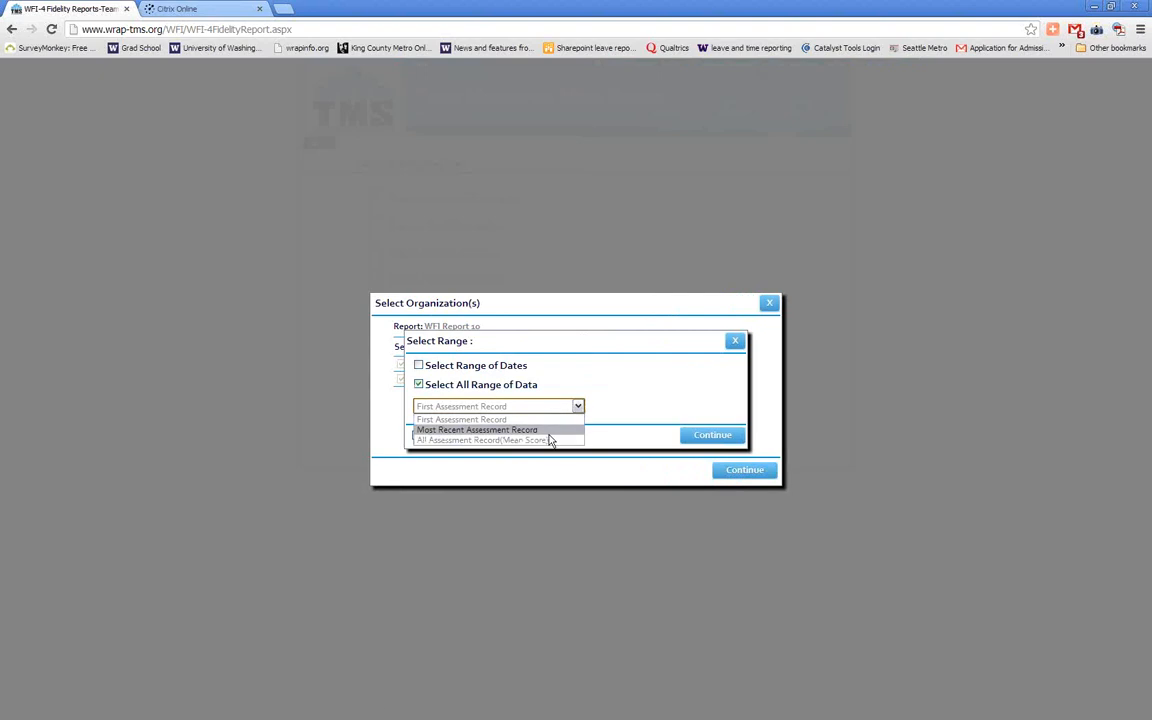
{"action": "left_click", "coordinate": [550, 440]}
{"action": "left_click", "coordinate": [718, 440]}
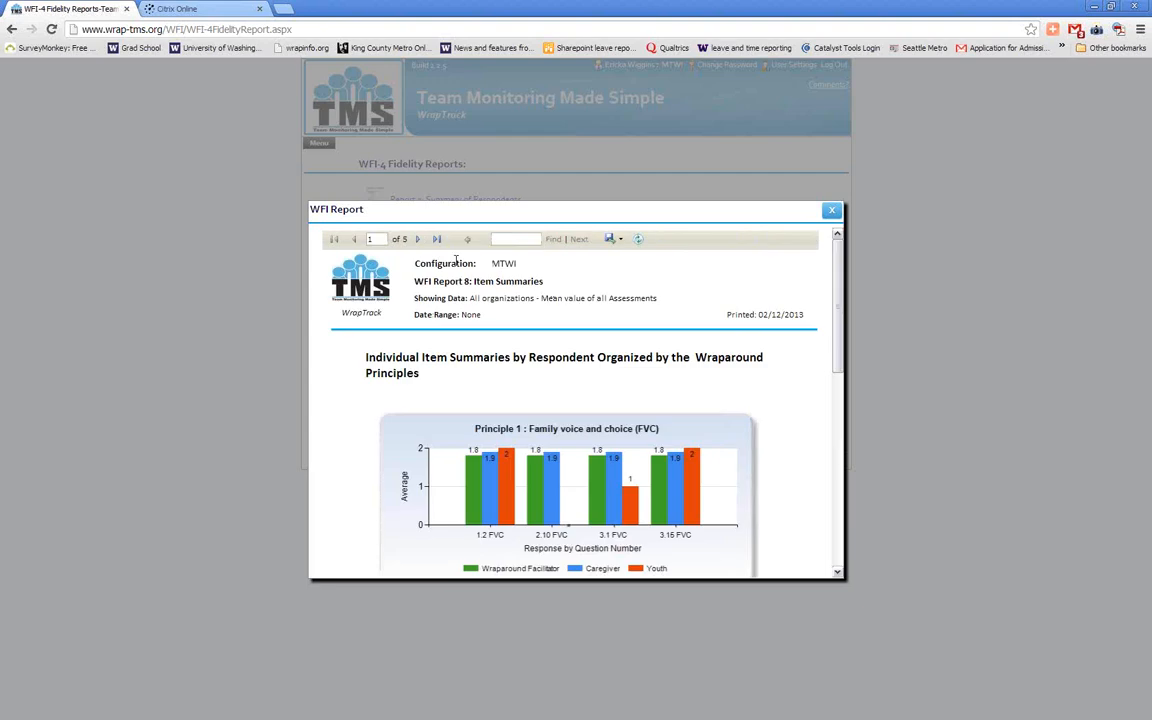
Review the principle charts on the first two pages of the Item Summaries report and close the report
{"action": "left_click_drag", "start_coordinate": [838, 311], "coordinate": [825, 267]}
{"action": "left_click", "coordinate": [419, 239]}
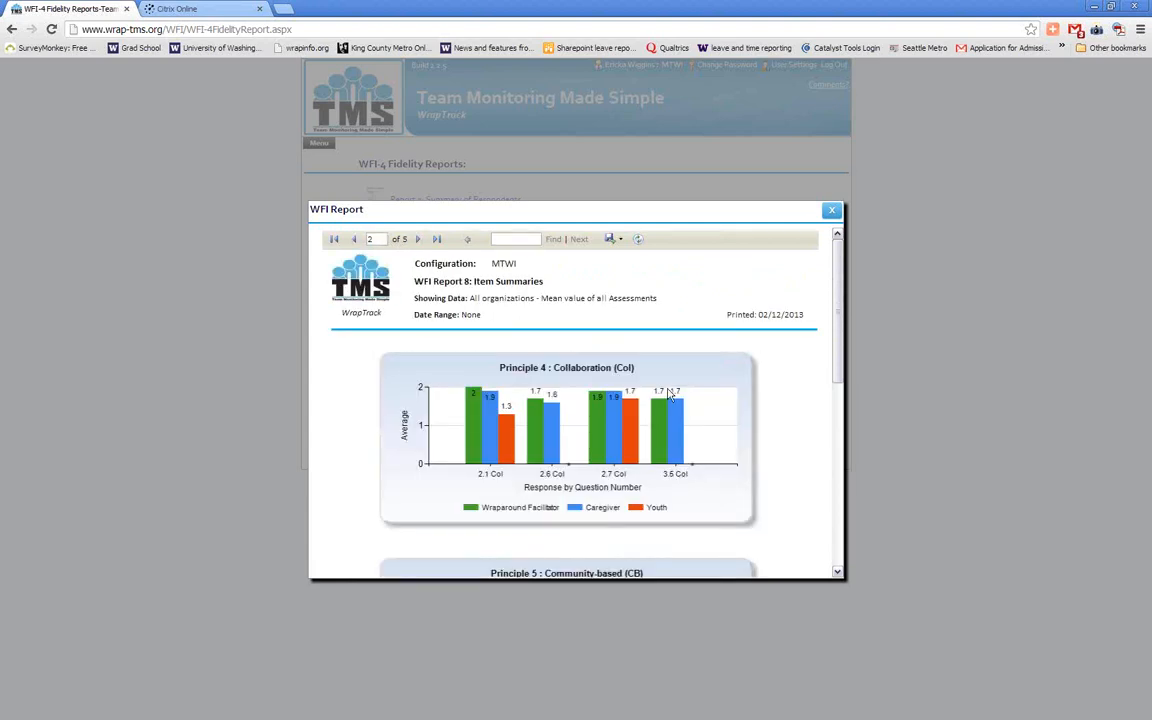
{"action": "scroll", "coordinate": [669, 393], "scroll_direction": "down", "scroll_amount": 3}
{"action": "scroll", "coordinate": [669, 393], "scroll_direction": "down", "scroll_amount": 3}
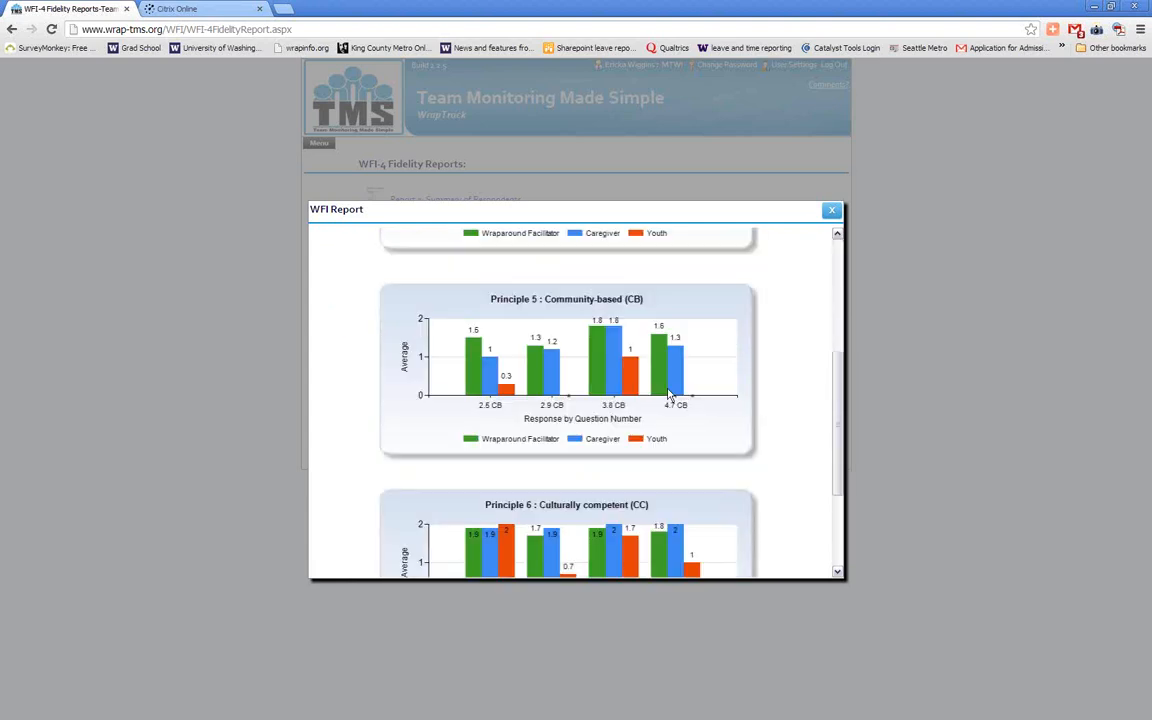
{"action": "scroll", "coordinate": [669, 393], "scroll_direction": "up", "scroll_amount": 2}
{"action": "scroll", "coordinate": [669, 393], "scroll_direction": "up", "scroll_amount": 5}
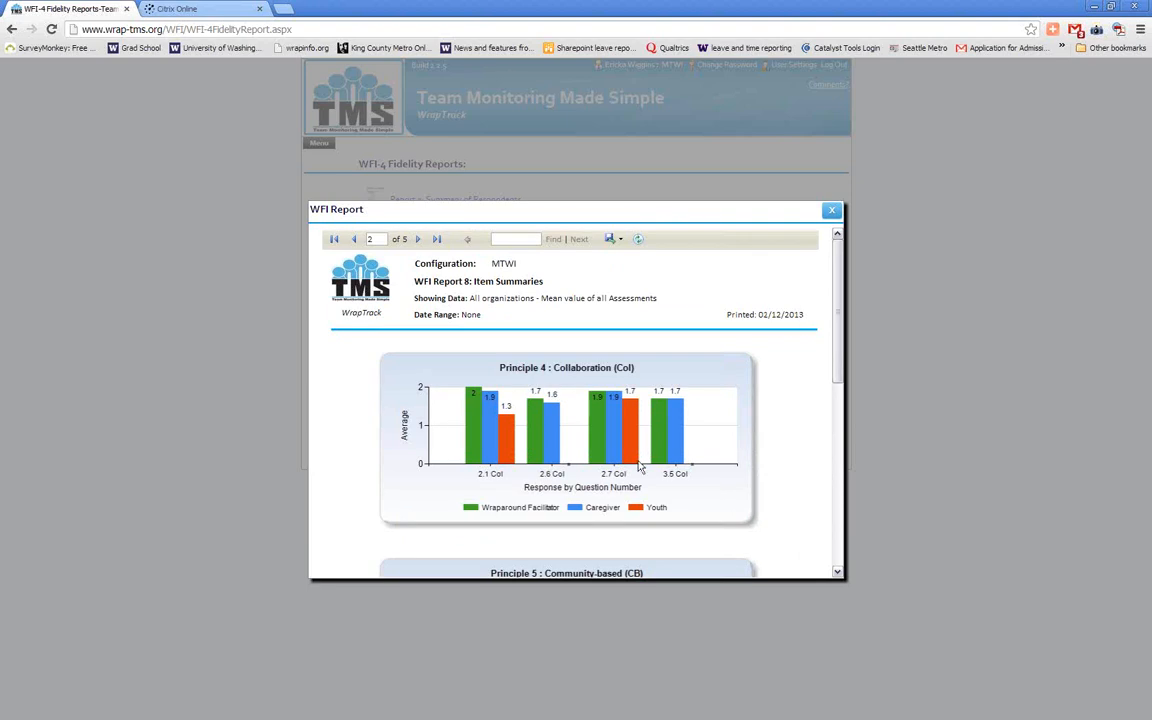
{"action": "left_click_drag", "start_coordinate": [838, 314], "coordinate": [828, 206]}
{"action": "left_click", "coordinate": [830, 208]}
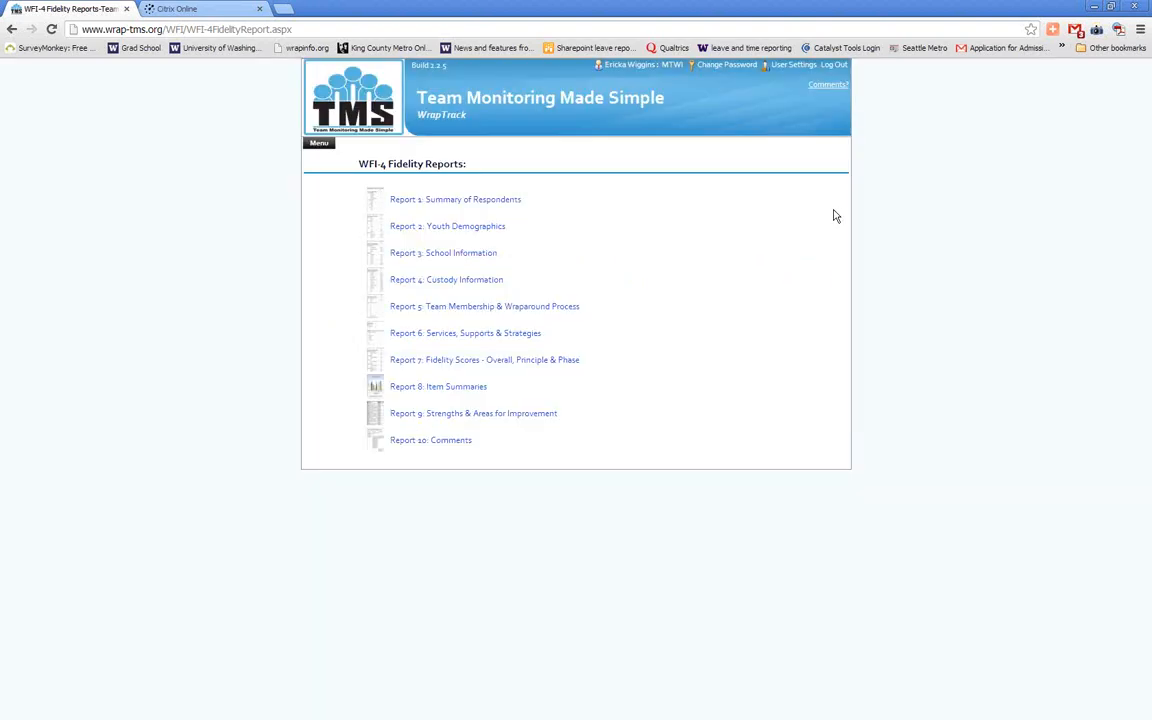
Return to the TMS home page and switch from the browser to the Testing Strategies presentation slide
{"action": "left_click", "coordinate": [321, 146]}
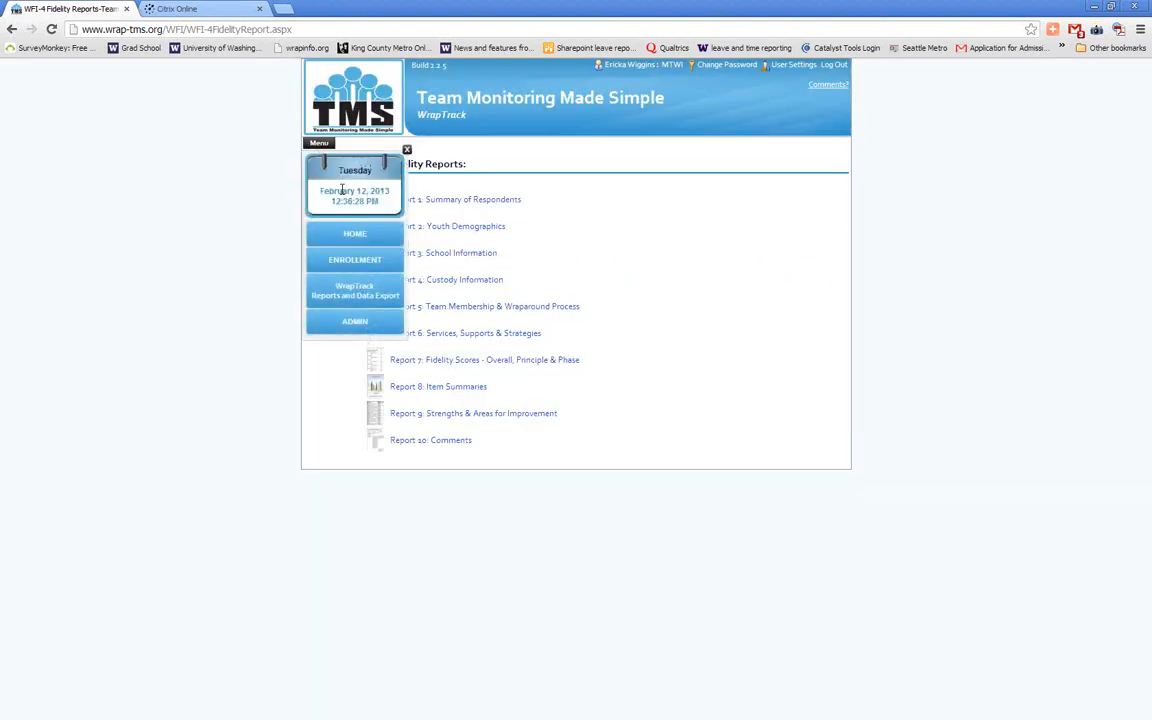
{"action": "left_click", "coordinate": [376, 243]}
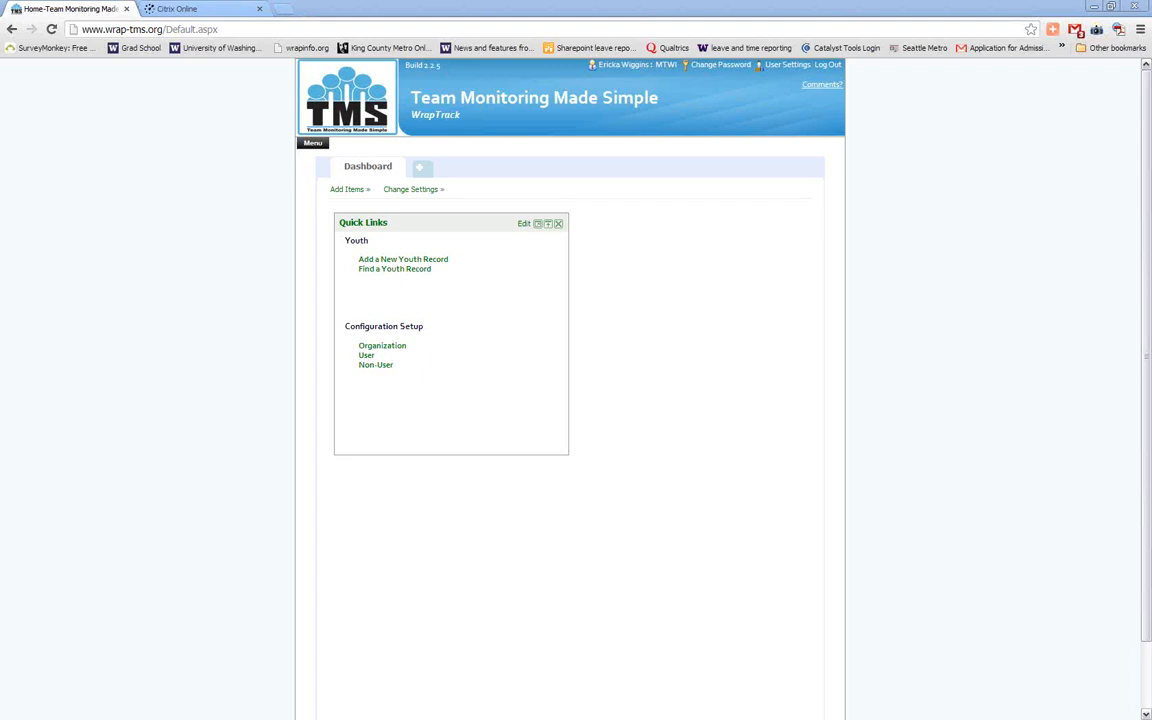
{"action": "left_click", "coordinate": [1097, 8]}
{"action": "left_click", "coordinate": [1097, 8]}
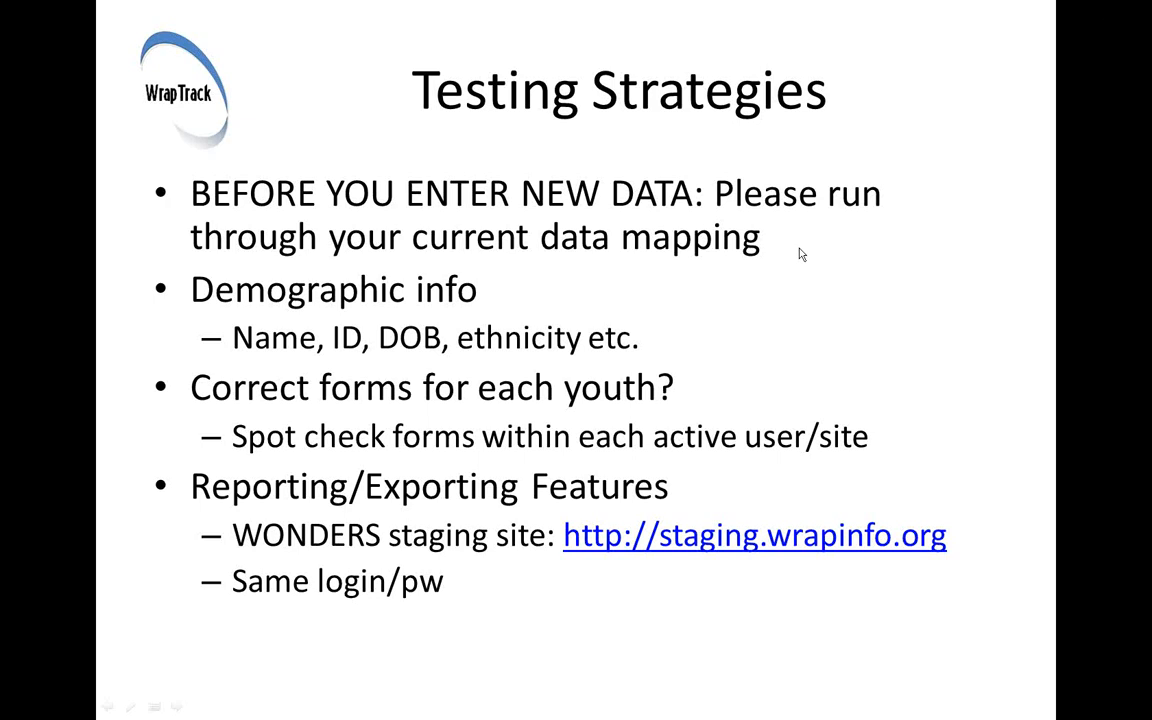
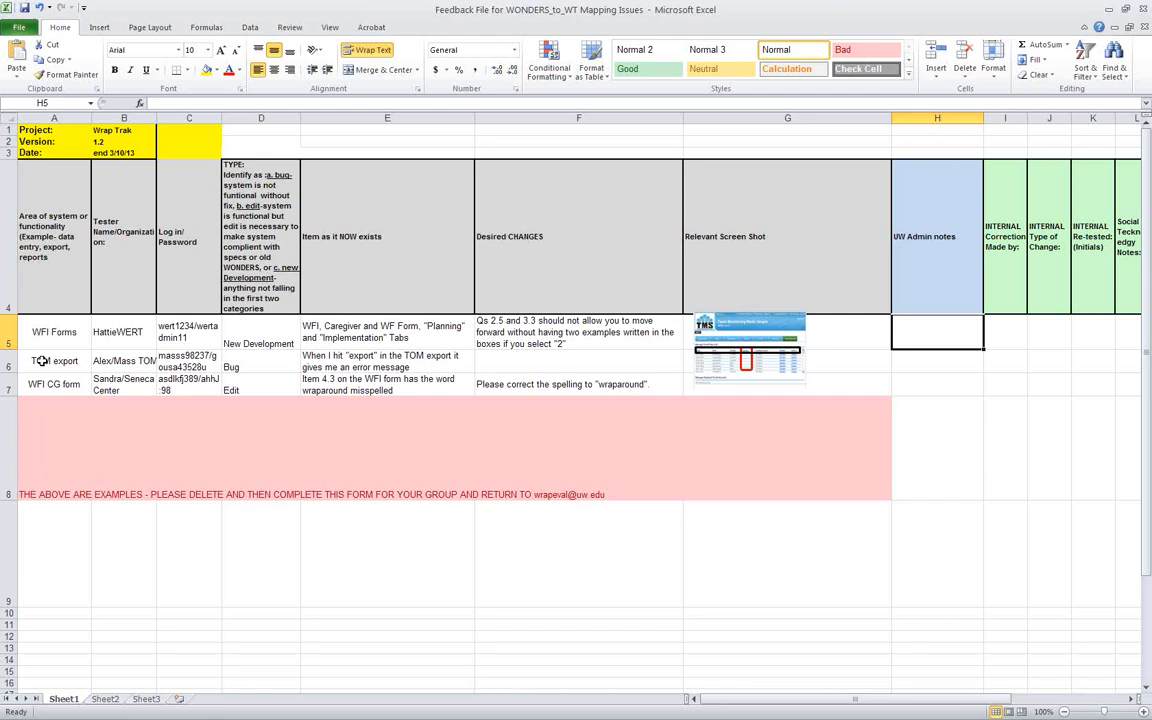
Examine the three example feedback rows, including their system area, tester name/organization and login/password columns
{"action": "left_click_drag", "start_coordinate": [8, 331], "coordinate": [8, 384]}
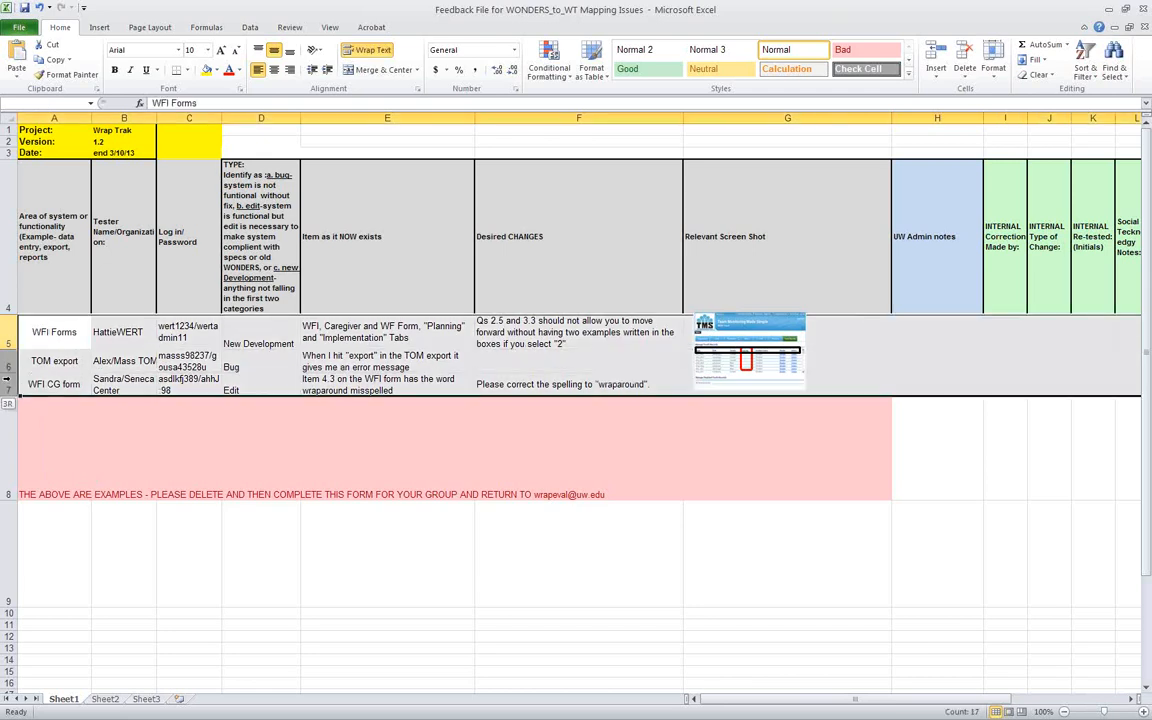
{"action": "left_click", "coordinate": [292, 434]}
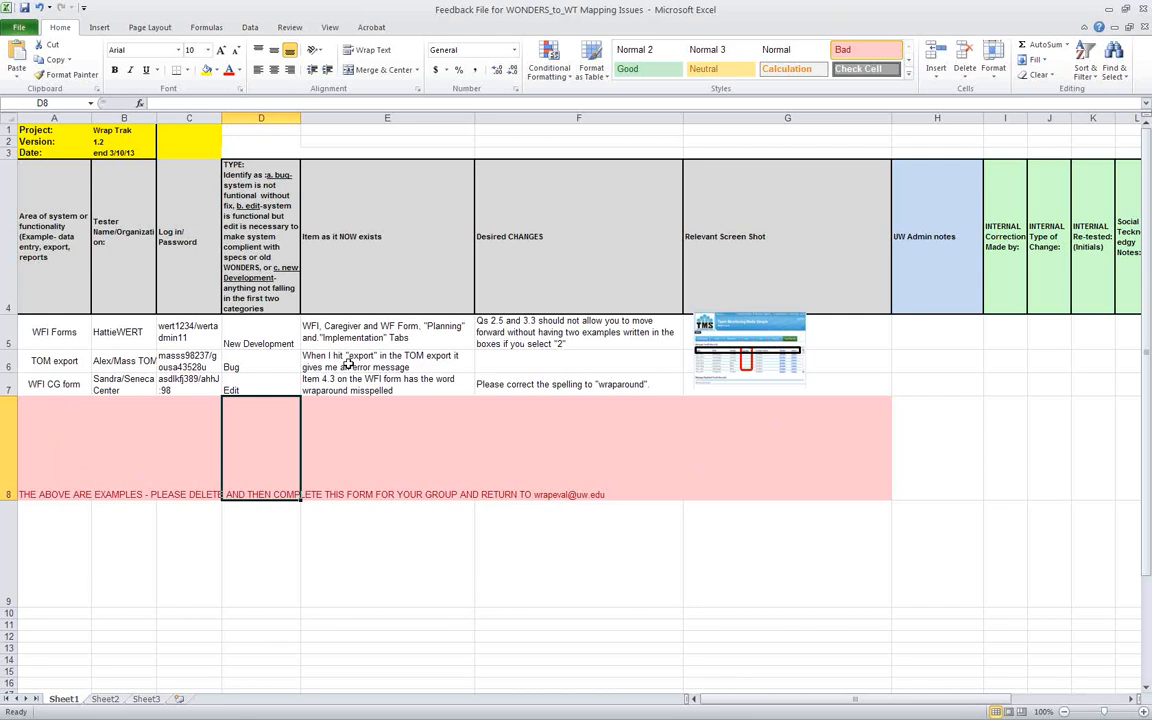
{"action": "left_click", "coordinate": [50, 335]}
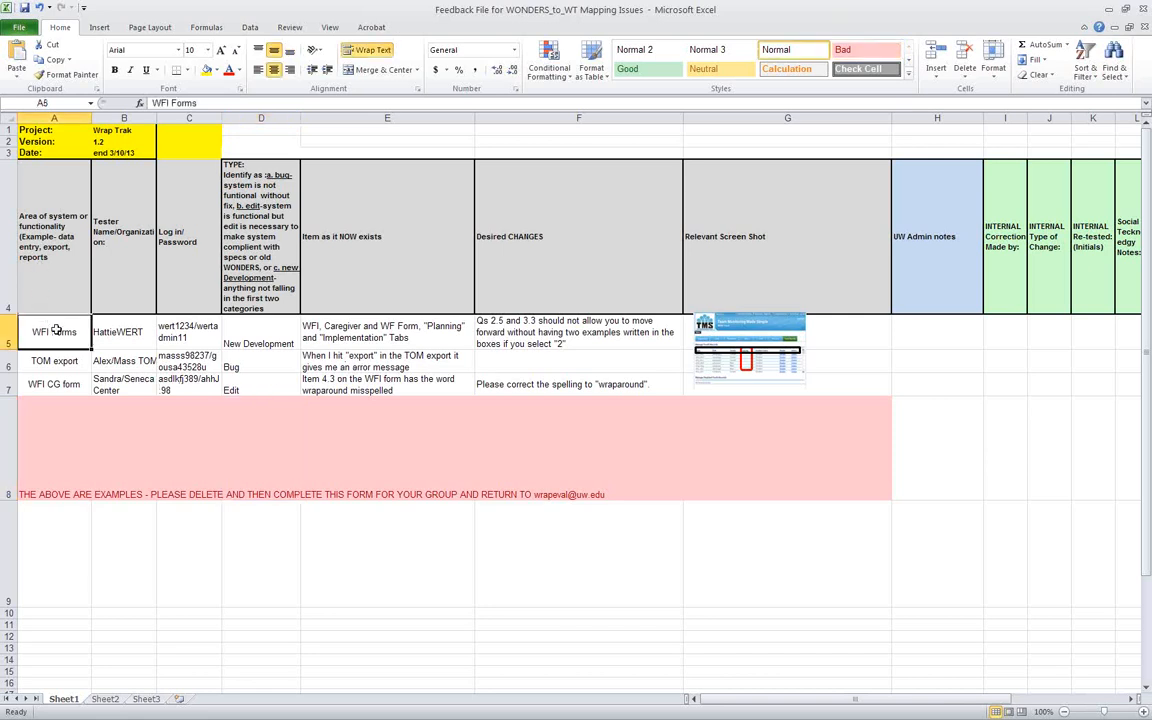
{"action": "left_click", "coordinate": [54, 361]}
{"action": "left_click", "coordinate": [54, 385]}
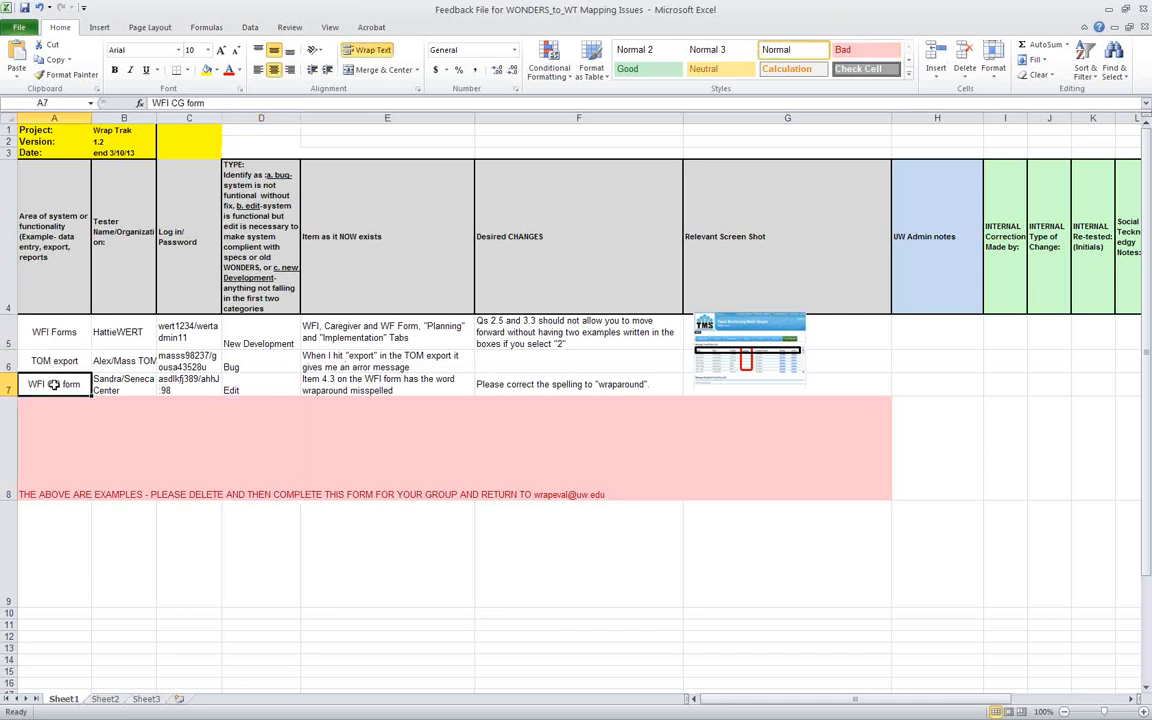
{"action": "left_click", "coordinate": [54, 360]}
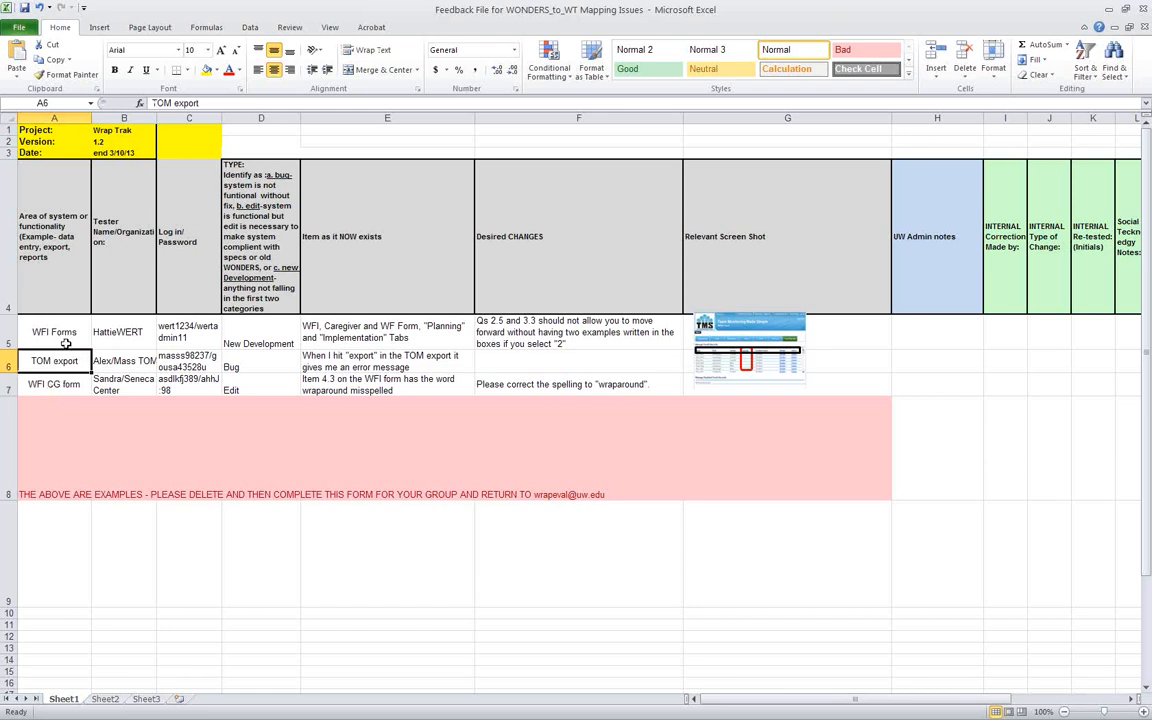
{"action": "left_click", "coordinate": [65, 343]}
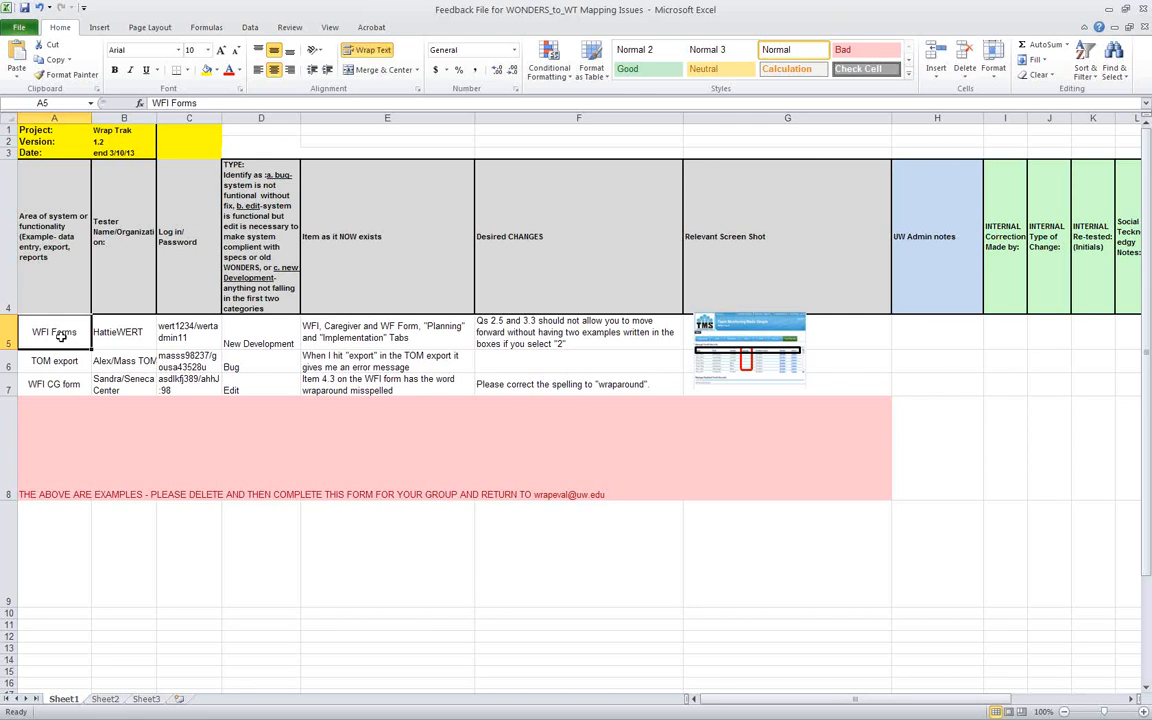
{"action": "left_click", "coordinate": [117, 337]}
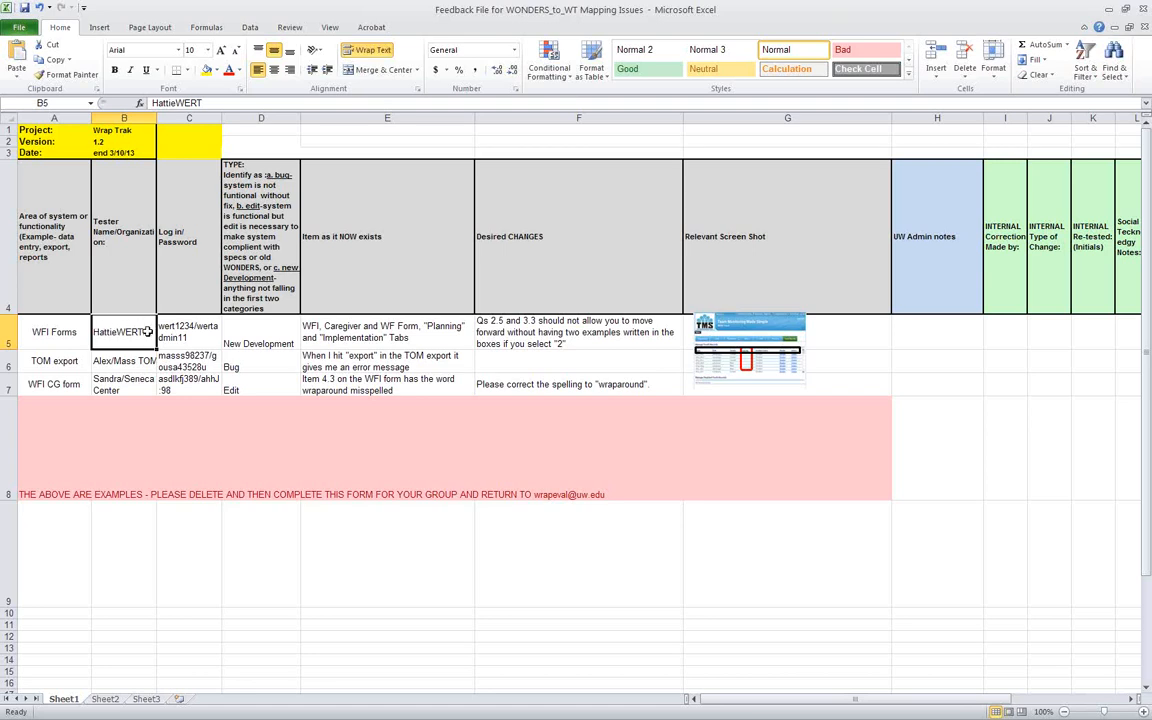
{"action": "left_click", "coordinate": [189, 337]}
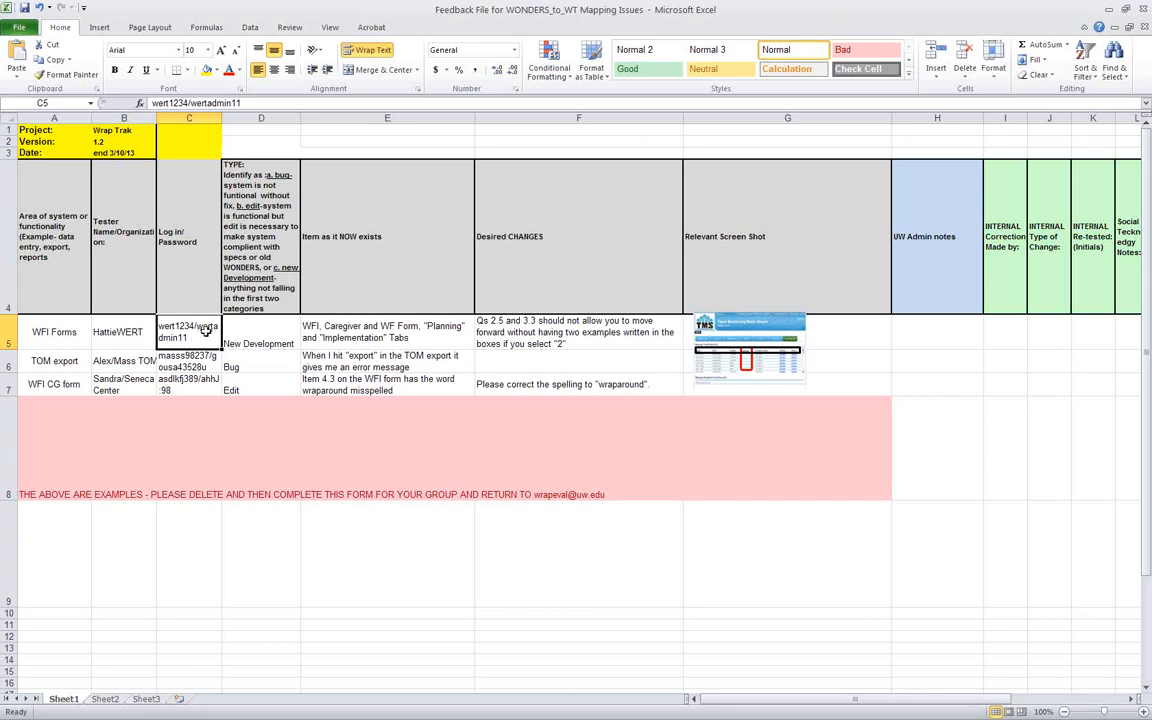
Examine how the example feedback rows are classified by type as New Development, Bug and Edit
{"action": "left_click", "coordinate": [255, 336]}
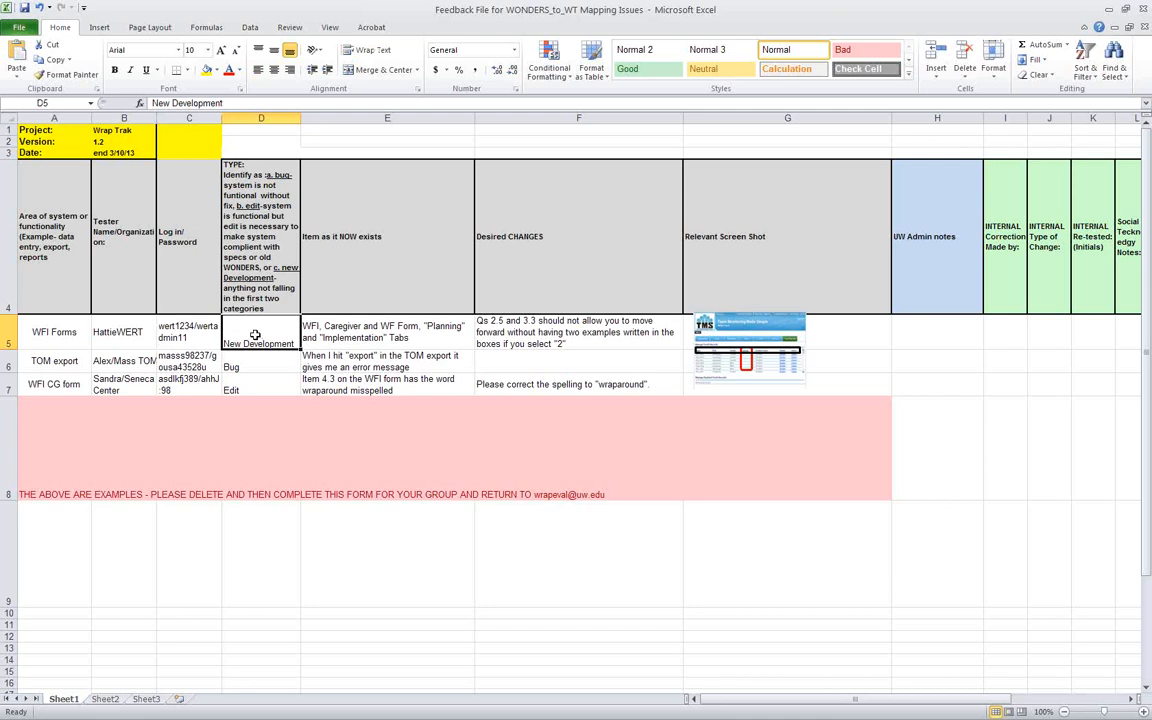
{"action": "left_click", "coordinate": [260, 365]}
{"action": "left_click", "coordinate": [261, 388]}
{"action": "left_click", "coordinate": [261, 368]}
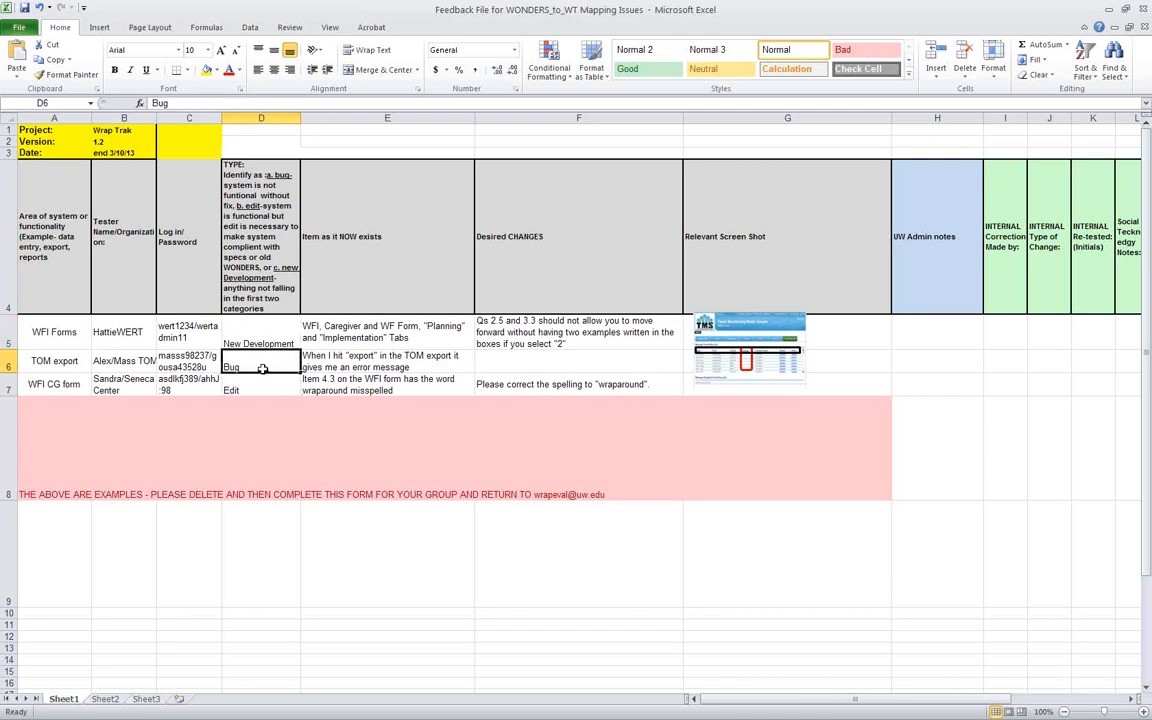
{"action": "left_click", "coordinate": [260, 336]}
{"action": "left_click", "coordinate": [260, 367]}
{"action": "left_click", "coordinate": [397, 388]}
{"action": "left_click", "coordinate": [279, 390]}
{"action": "left_click", "coordinate": [277, 338]}
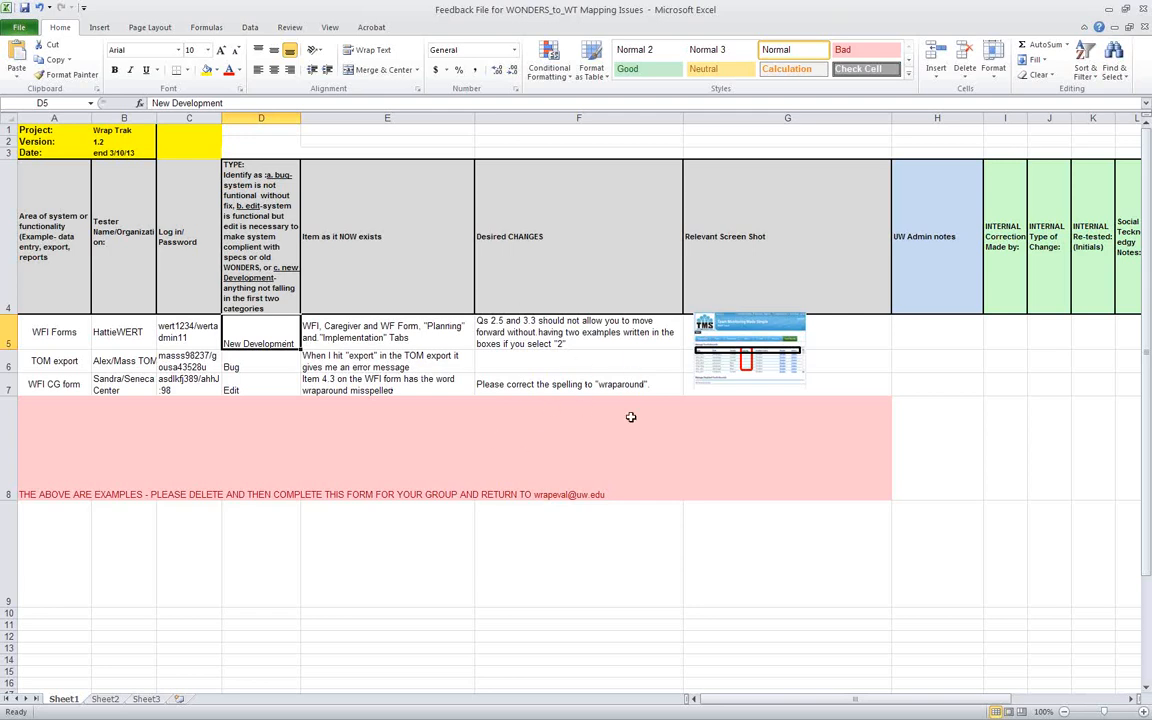
Enlarge the sample image under Relevant Screen Shot to view its markup, and shrink it to fit beside the example rows
{"action": "left_click", "coordinate": [787, 335]}
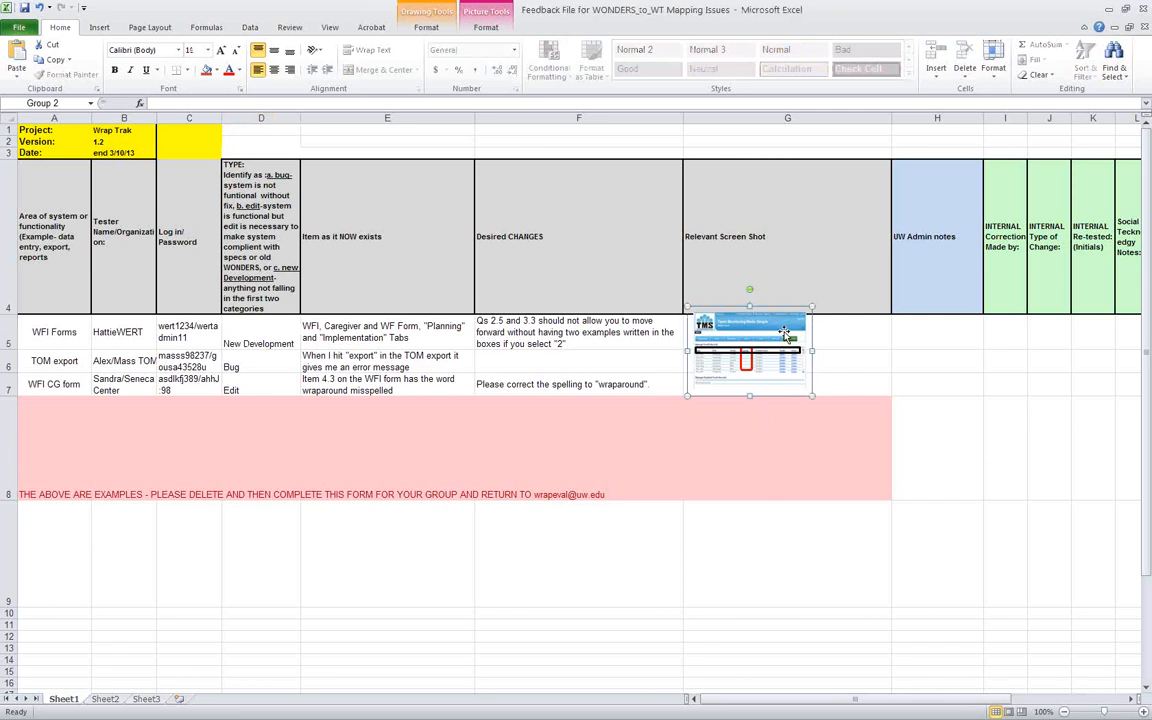
{"action": "left_click_drag", "start_coordinate": [812, 396], "coordinate": [1097, 660]}
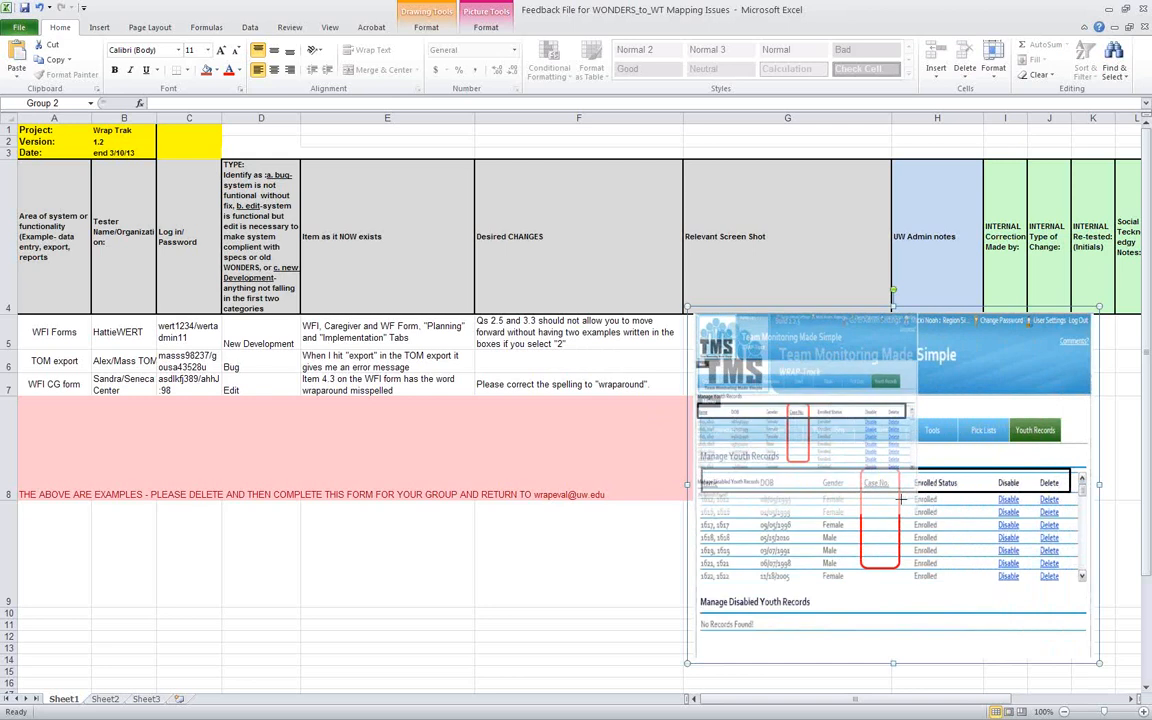
{"action": "left_click_drag", "start_coordinate": [786, 393], "coordinate": [788, 393]}
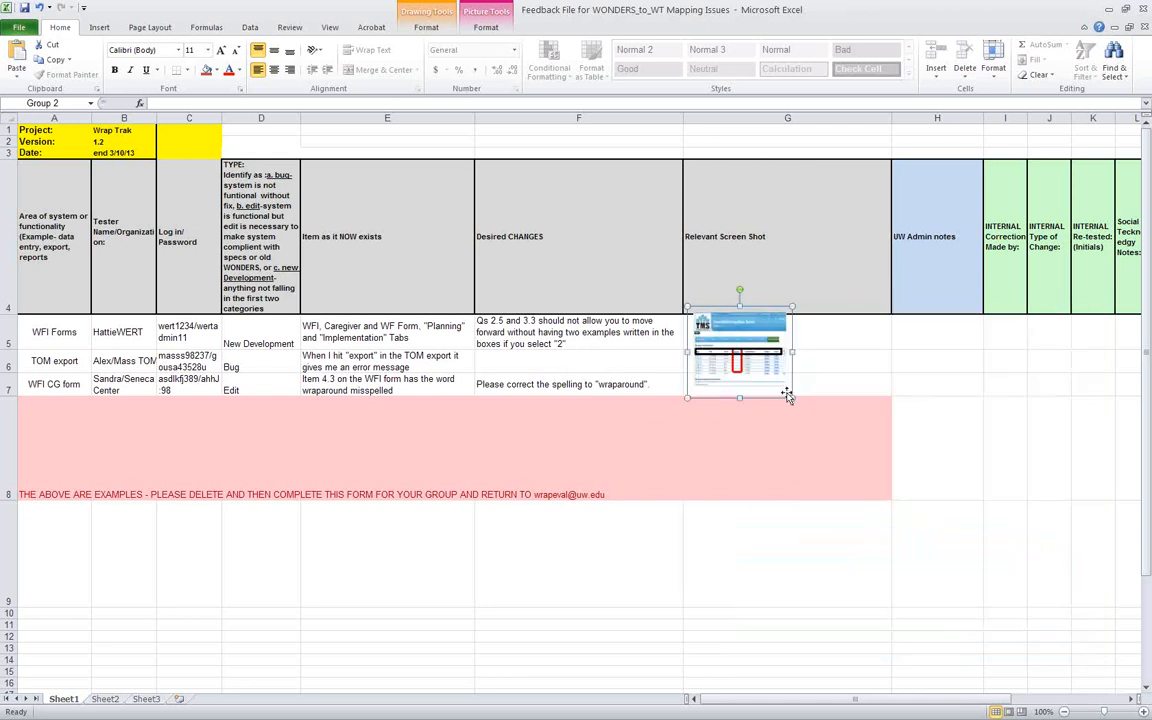
{"action": "left_click", "coordinate": [922, 395]}
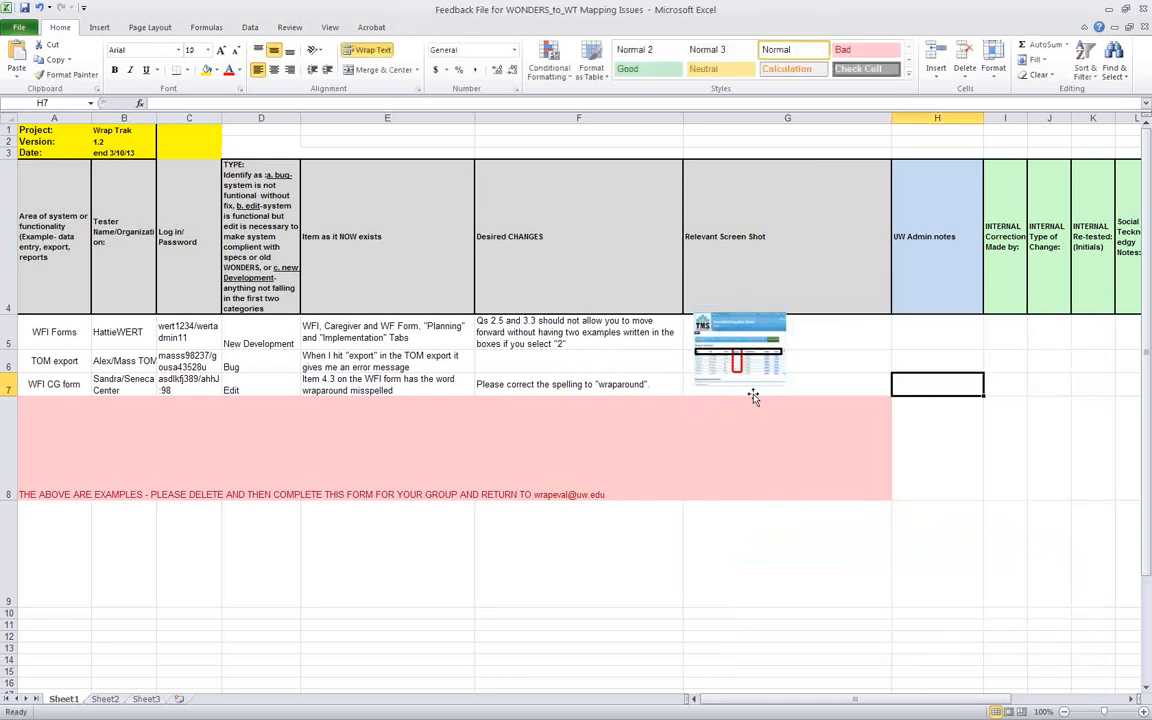
Deselect the sample image and switch from the feedback workbook to the Timeframe & Next Steps presentation slide
{"action": "left_click", "coordinate": [740, 345]}
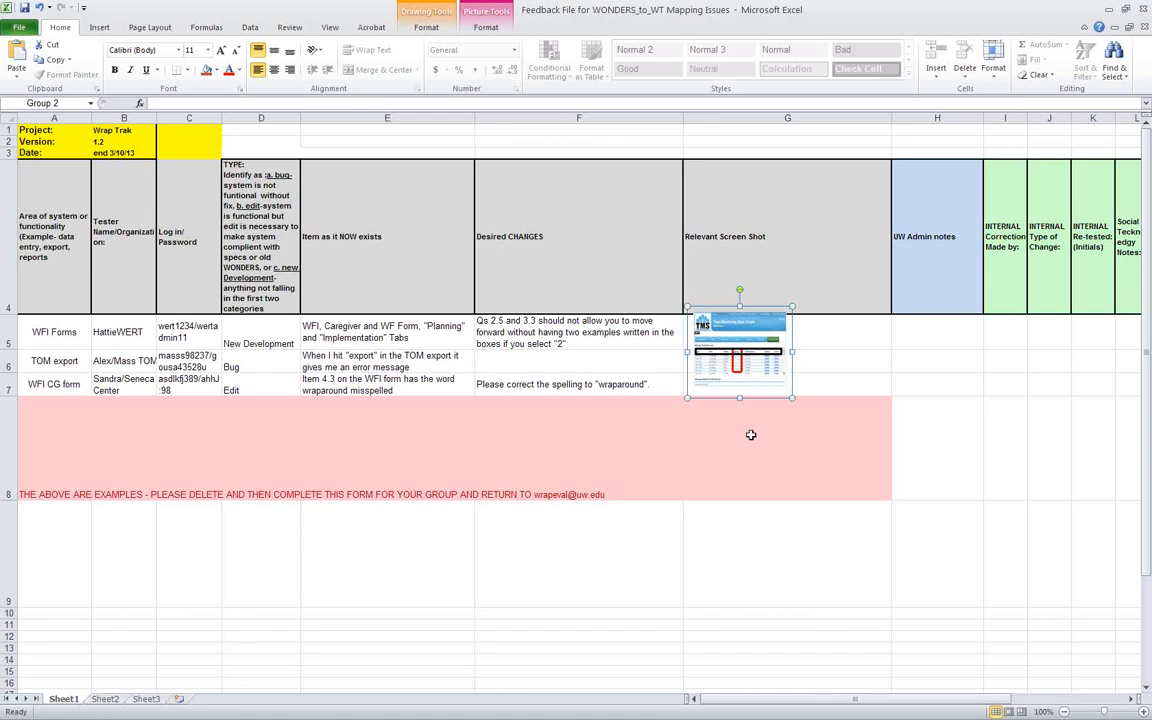
{"action": "left_click", "coordinate": [961, 465]}
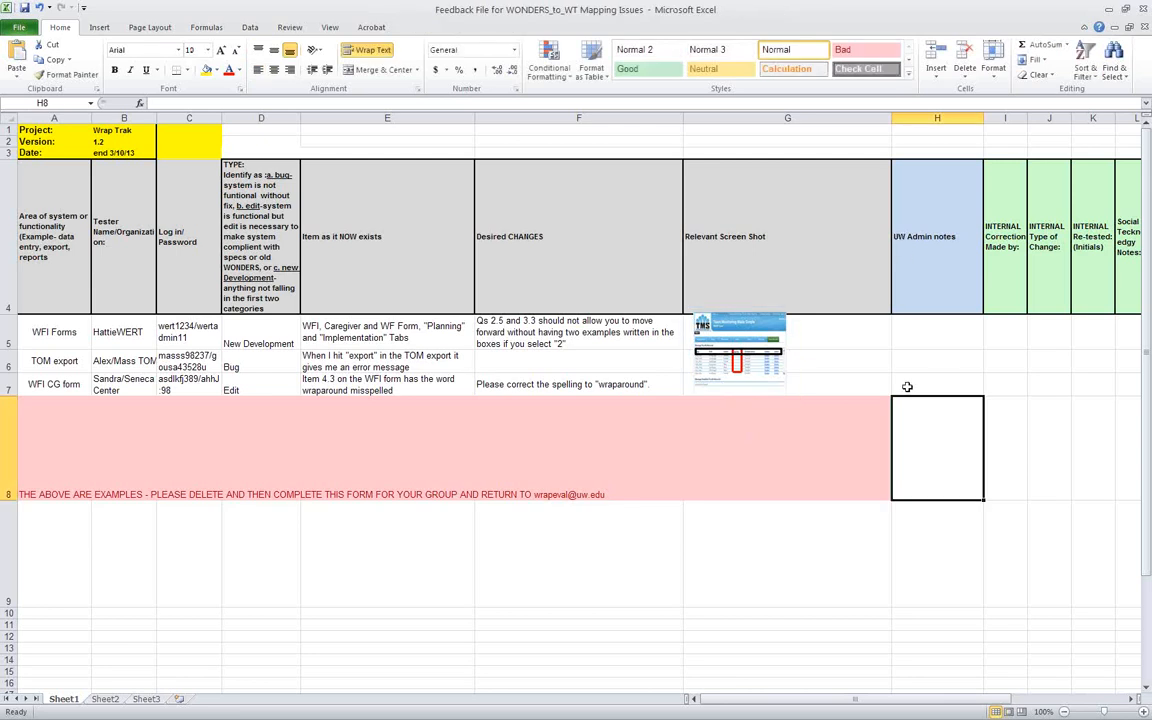
{"action": "left_click", "coordinate": [1109, 9]}
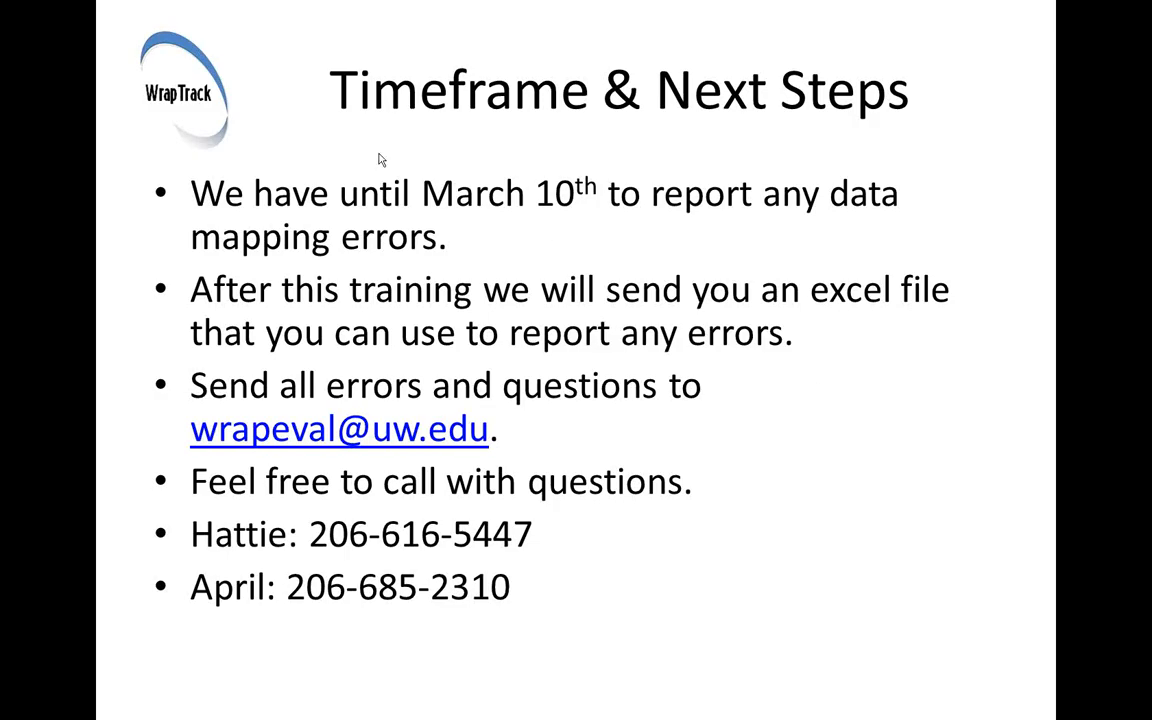
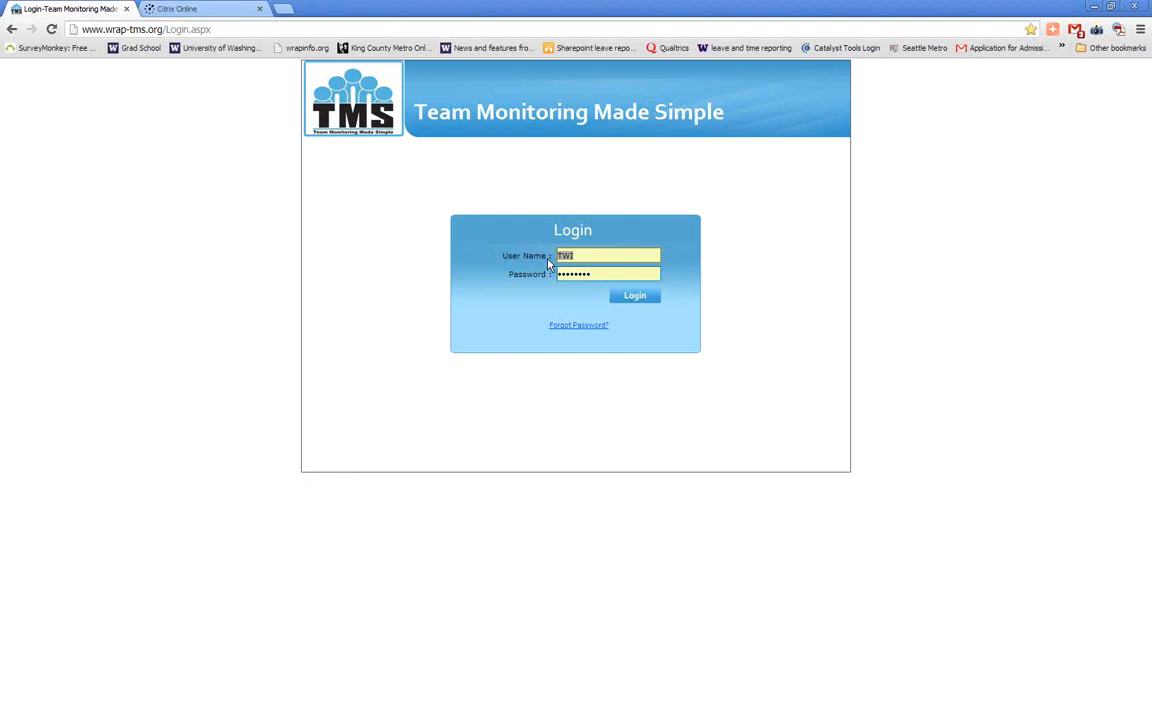
Try to log in to TMS with an individual user name and the account password
{"action": "type", "text": "sathea"}
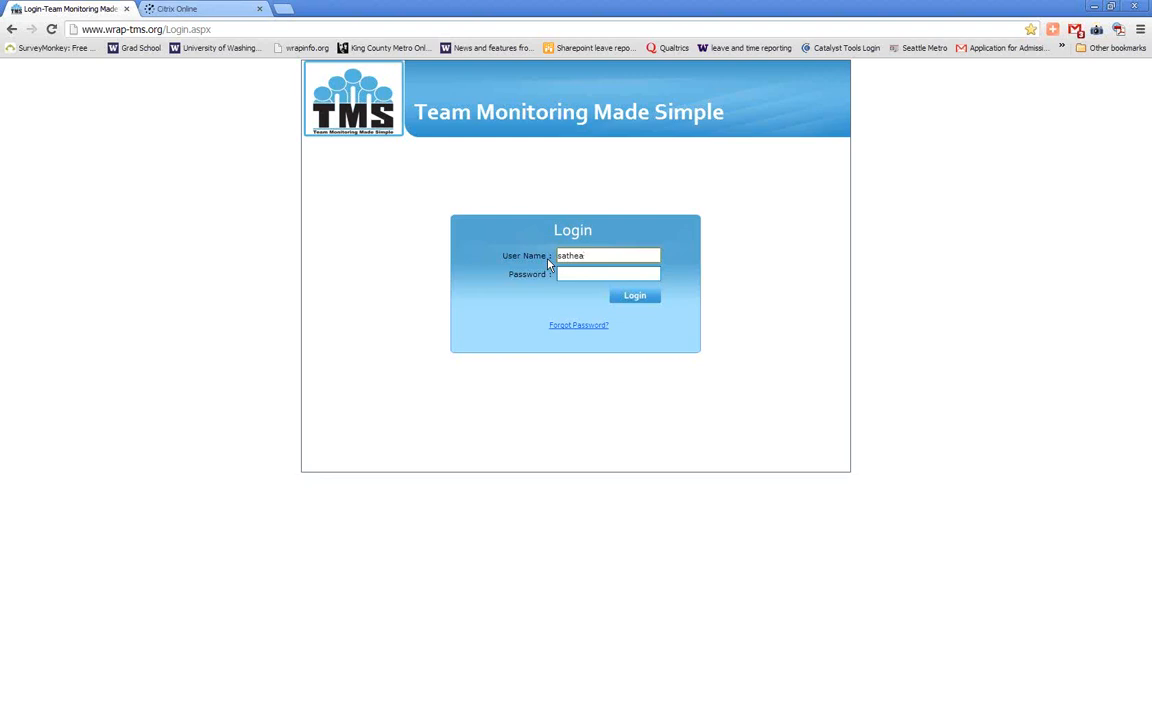
{"action": "left_click", "coordinate": [588, 270]}
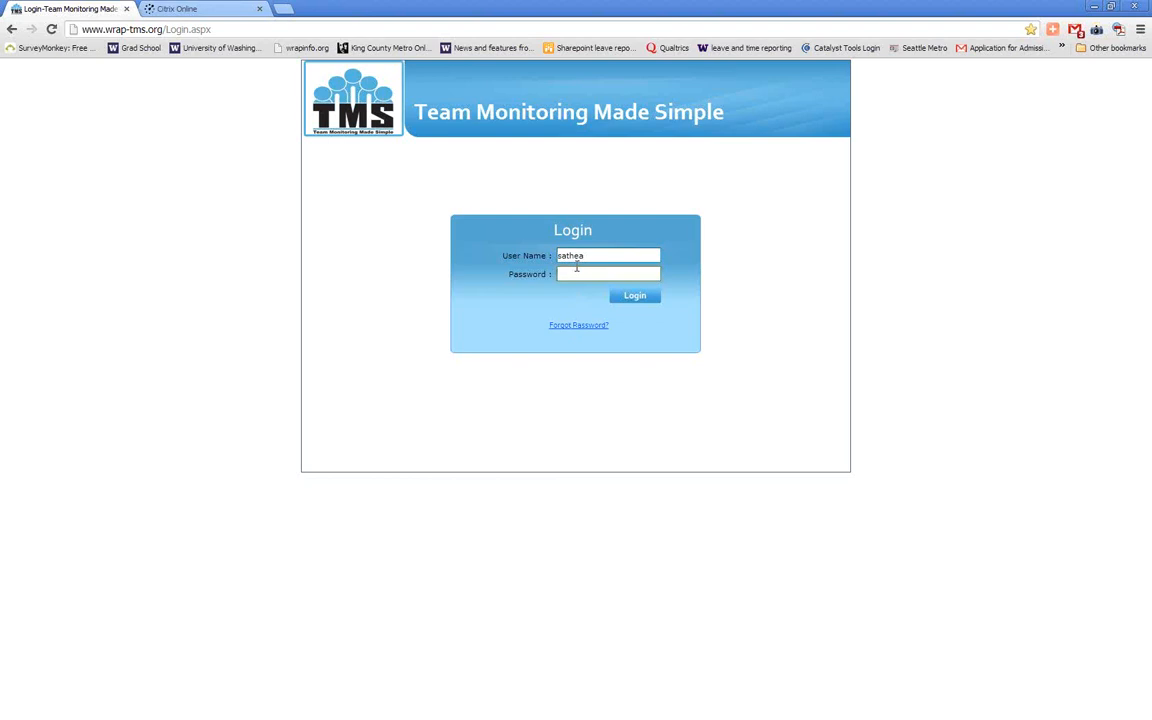
{"action": "type", "text": "••••••••"}
{"action": "key", "text": "Return"}
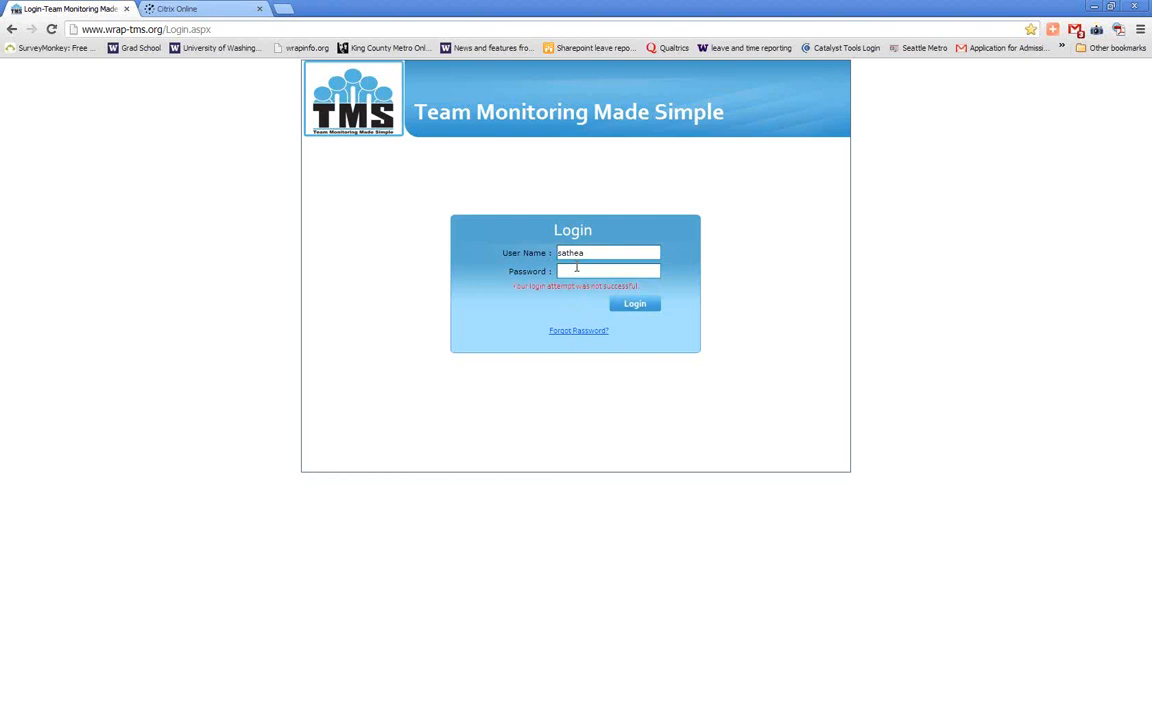
Re-enter the account password for the same user name and retry the login
{"action": "right_click", "coordinate": [584, 270]}
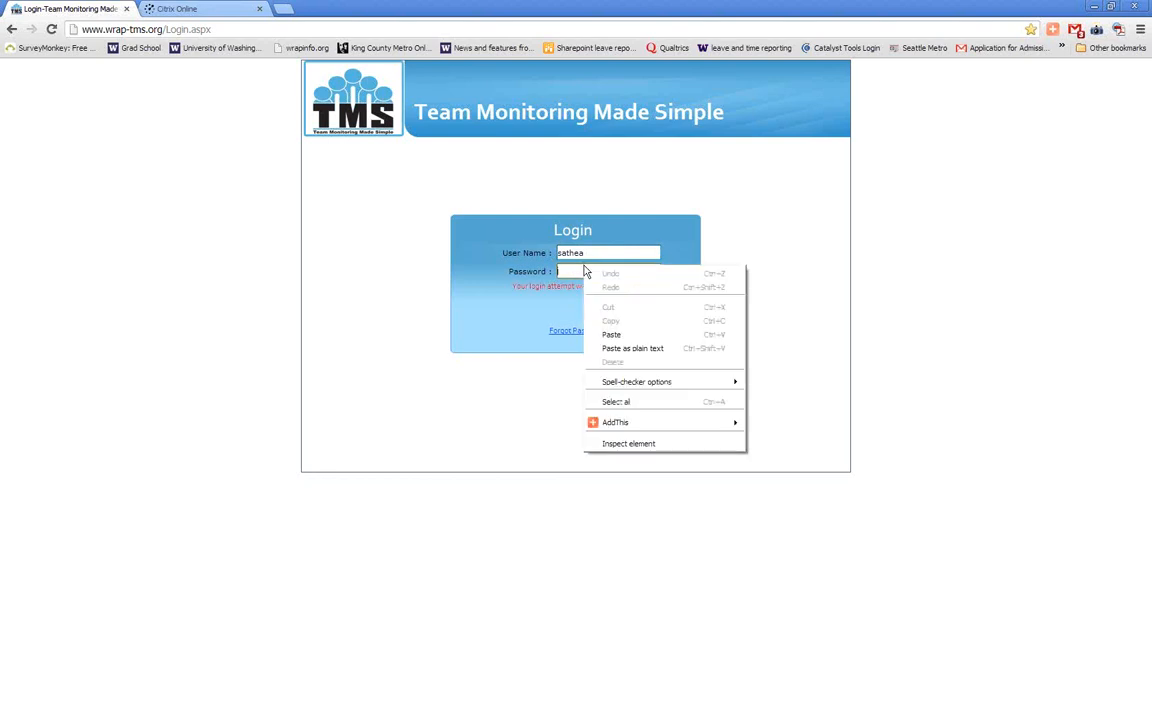
{"action": "left_click", "coordinate": [628, 272]}
{"action": "type", "text": "••"}
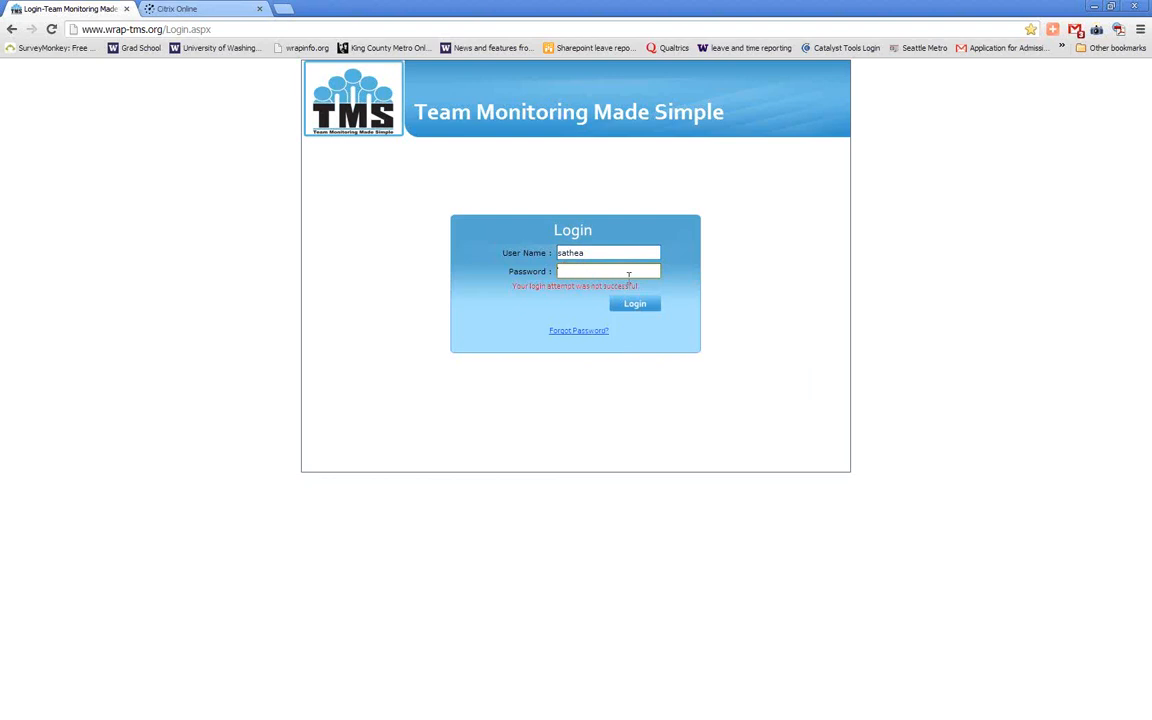
{"action": "type", "text": "•••••"}
{"action": "left_click", "coordinate": [627, 305]}
Replace the user name with wtadmin and log in with the saved password
{"action": "left_click", "coordinate": [617, 277]}
{"action": "double_click", "coordinate": [613, 254]}
{"action": "type", "text": "wtadmin"}
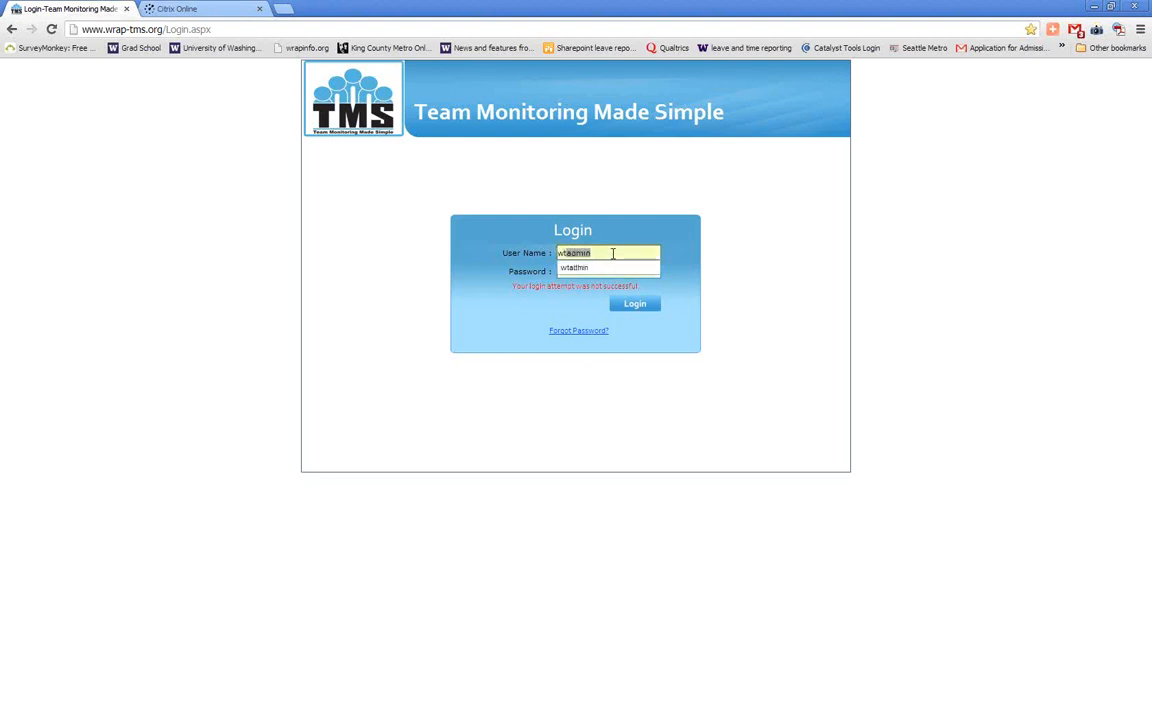
{"action": "key", "text": "Return"}
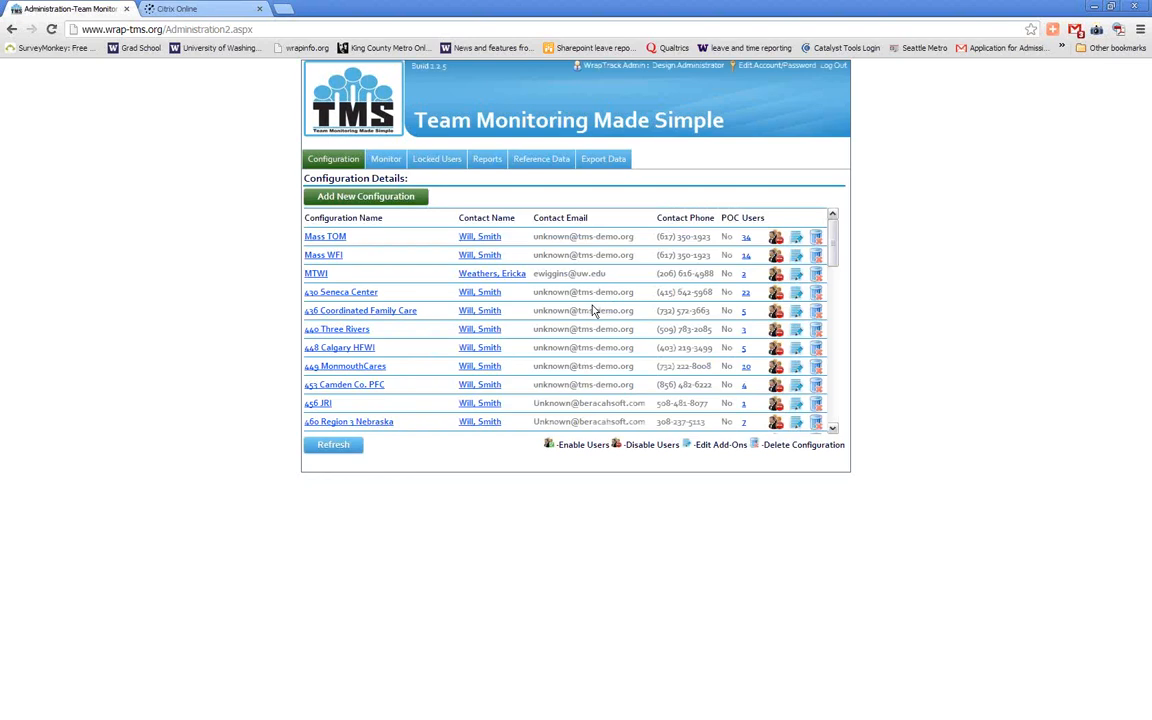
Look through the organizations in the Configuration Details list
{"action": "scroll", "coordinate": [593, 310], "scroll_direction": "down", "scroll_amount": 6}
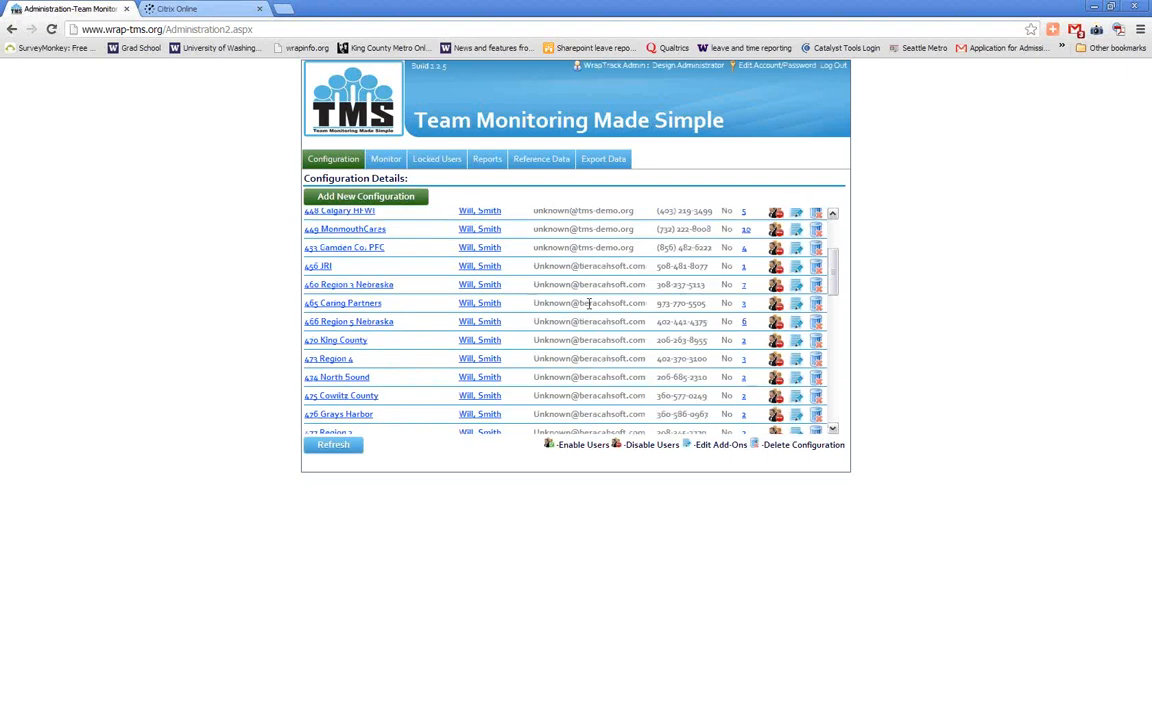
{"action": "scroll", "coordinate": [590, 305], "scroll_direction": "up", "scroll_amount": 2}
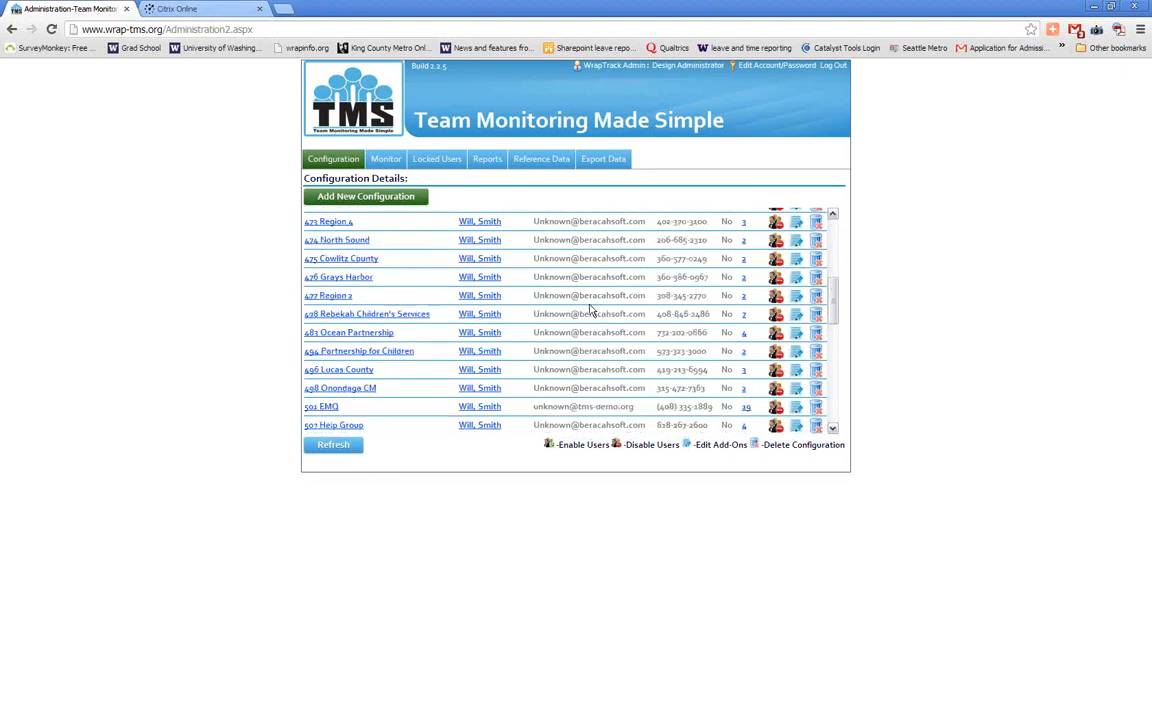
{"action": "scroll", "coordinate": [590, 308], "scroll_direction": "up", "scroll_amount": 2}
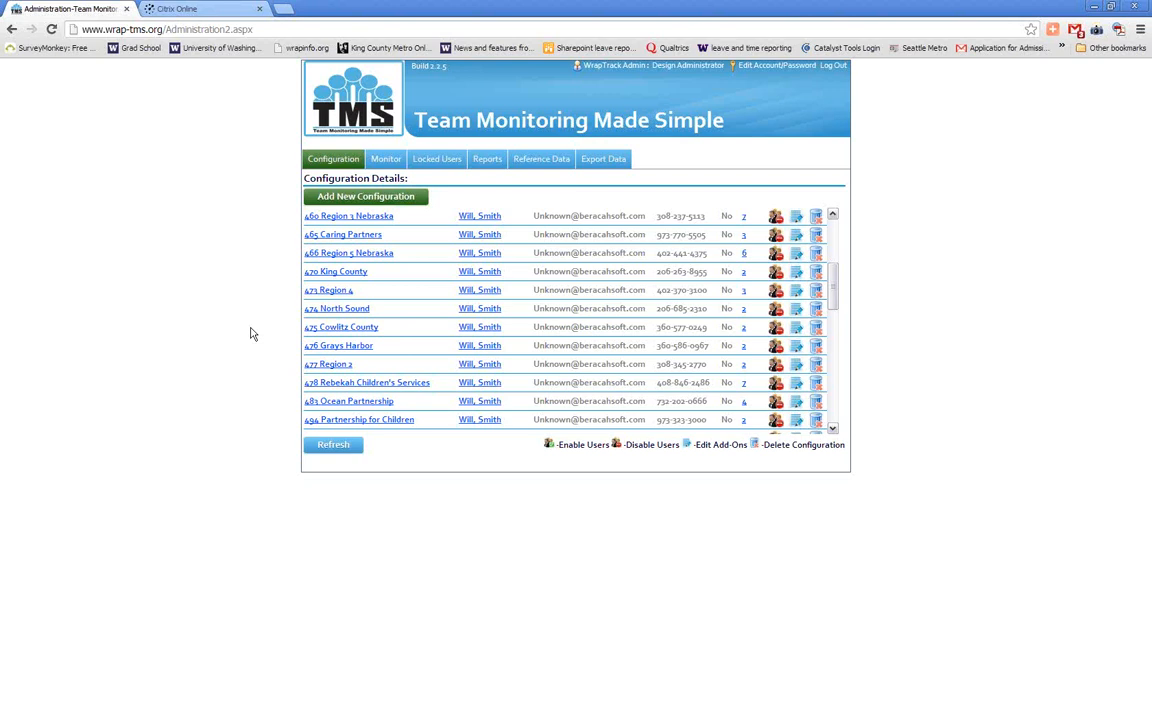
Log out of the administrator account and log in as TWI with the saved password
{"action": "left_click", "coordinate": [830, 67]}
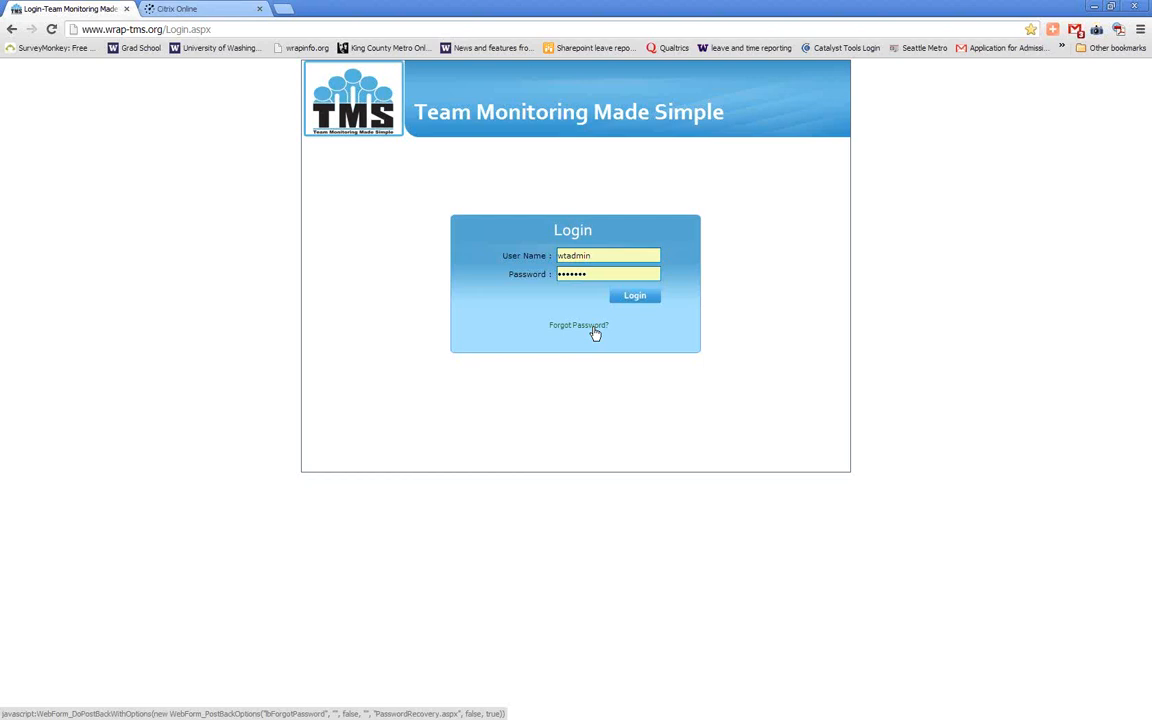
{"action": "double_click", "coordinate": [613, 258]}
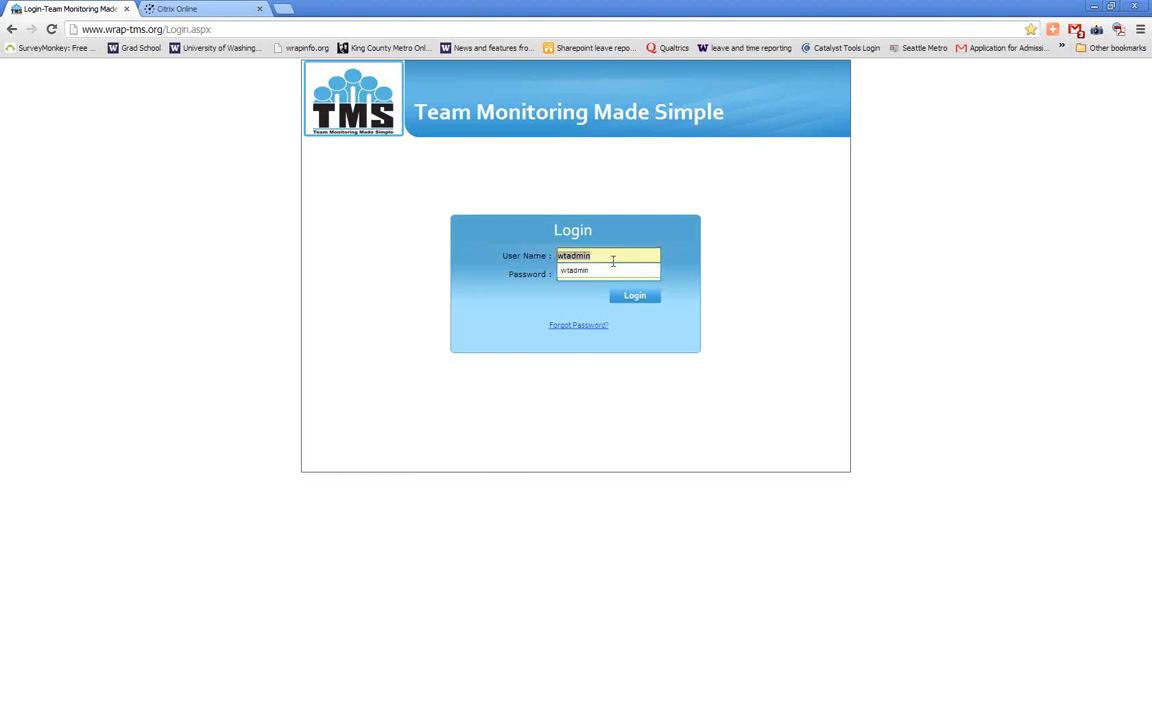
{"action": "type", "text": "twi"}
{"action": "key", "text": "Down"}
{"action": "key", "text": "Return"}
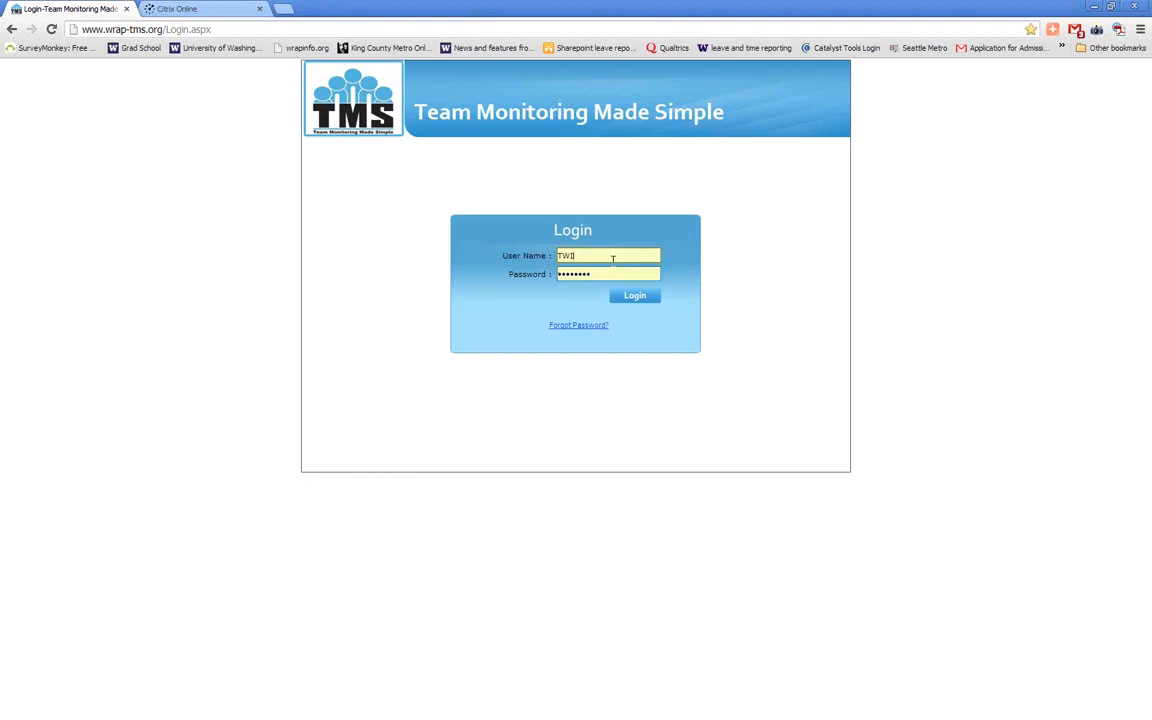
{"action": "key", "text": "Return"}
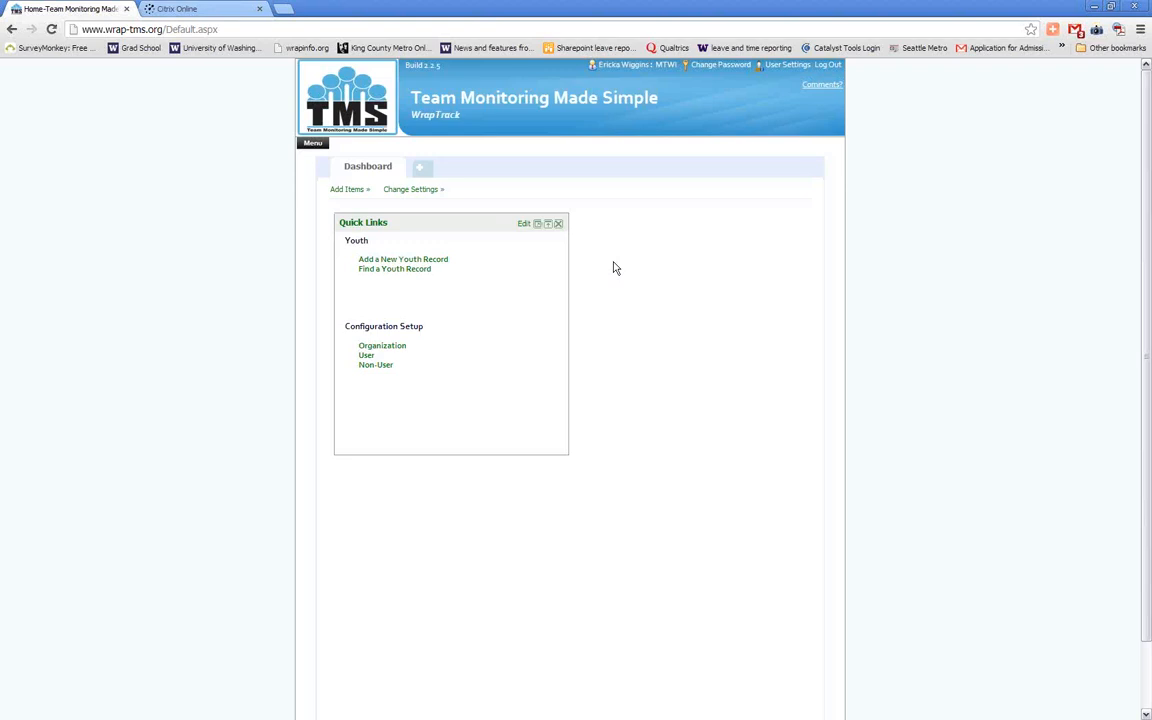
Add the Youth Records item to the dashboard and collapse its panel
{"action": "left_click", "coordinate": [348, 190]}
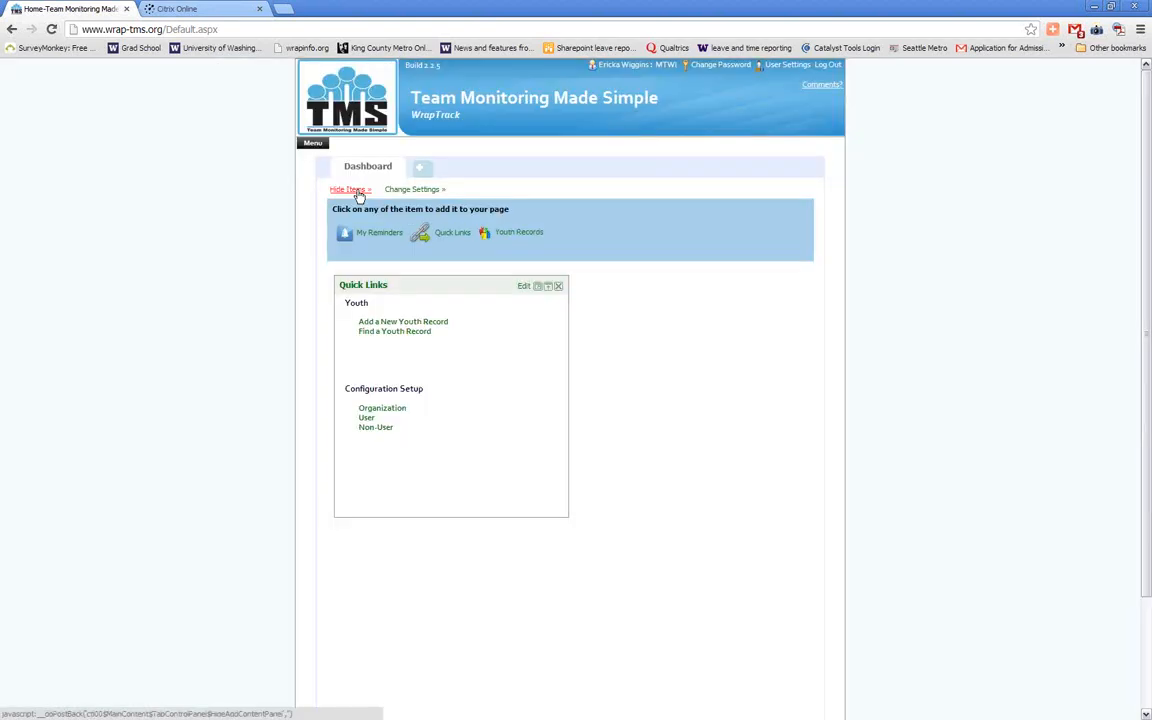
{"action": "left_click", "coordinate": [525, 236]}
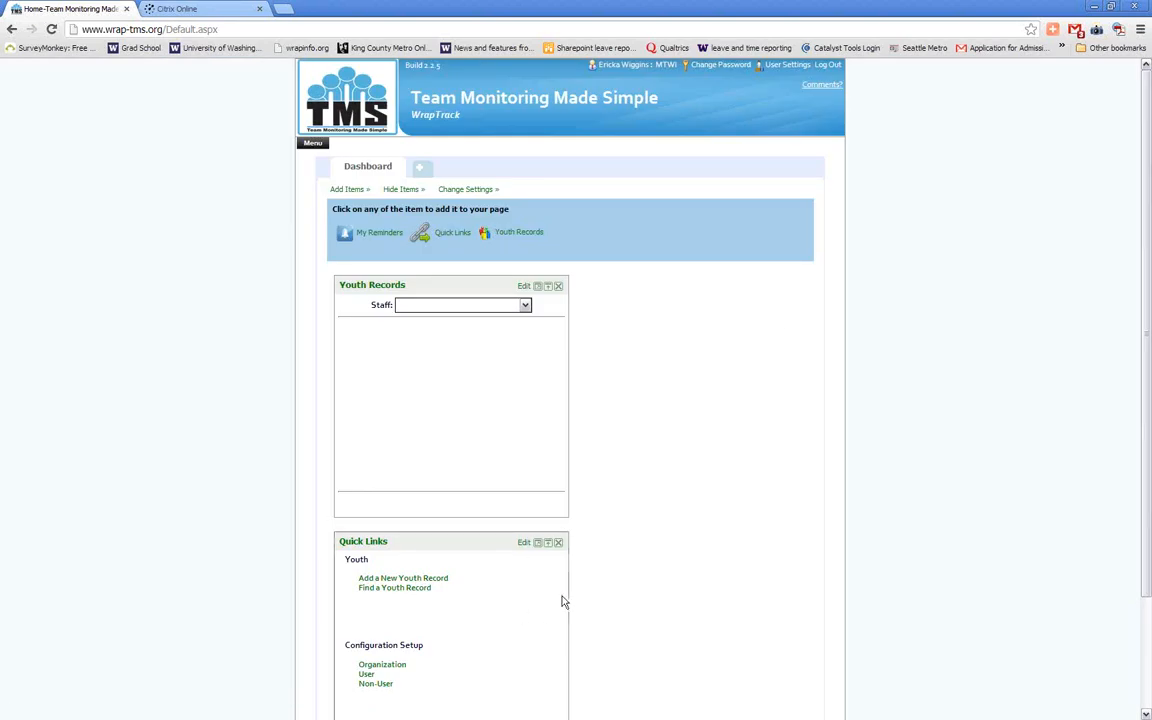
{"action": "left_click", "coordinate": [547, 287]}
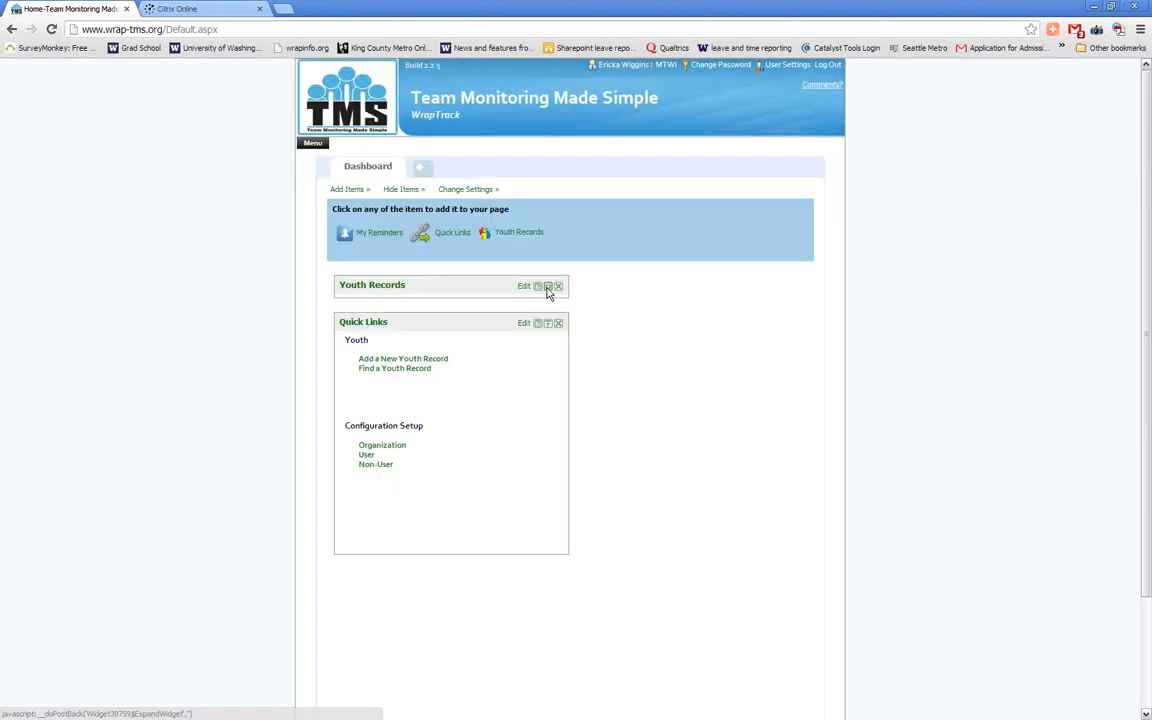
{"action": "left_click", "coordinate": [371, 190]}
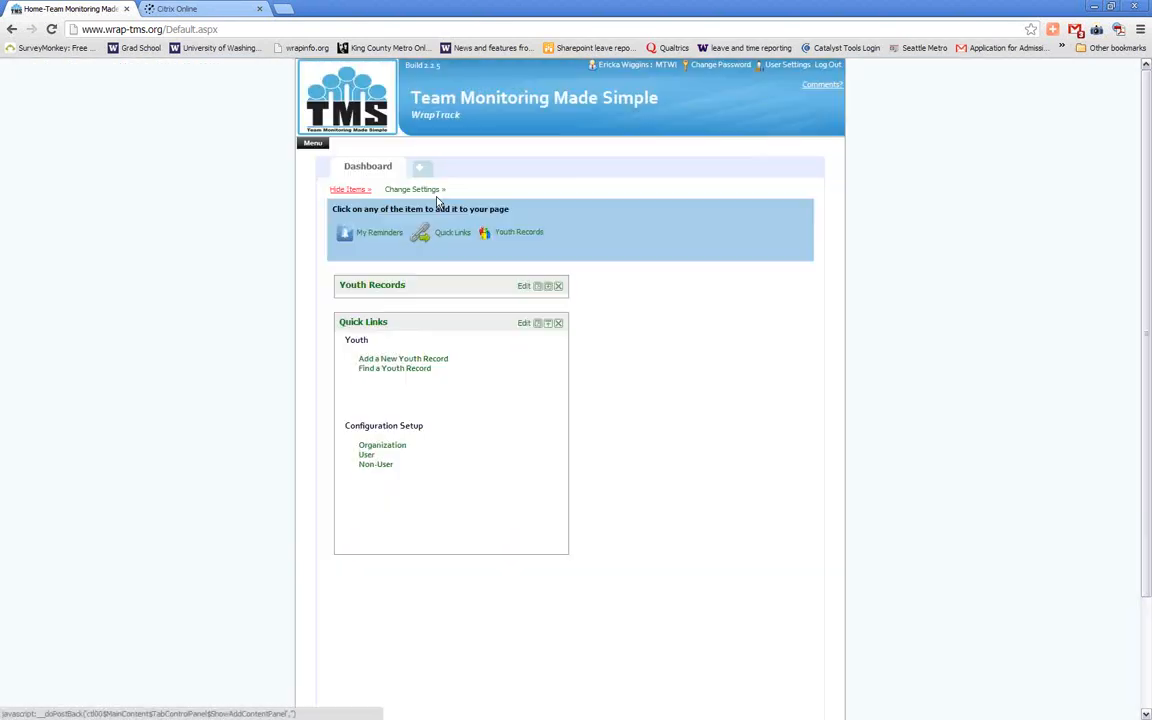
Open the Administrative Tool and go to the page for role permissions
{"action": "left_click", "coordinate": [311, 144]}
{"action": "mouse_move", "coordinate": [330, 320]}
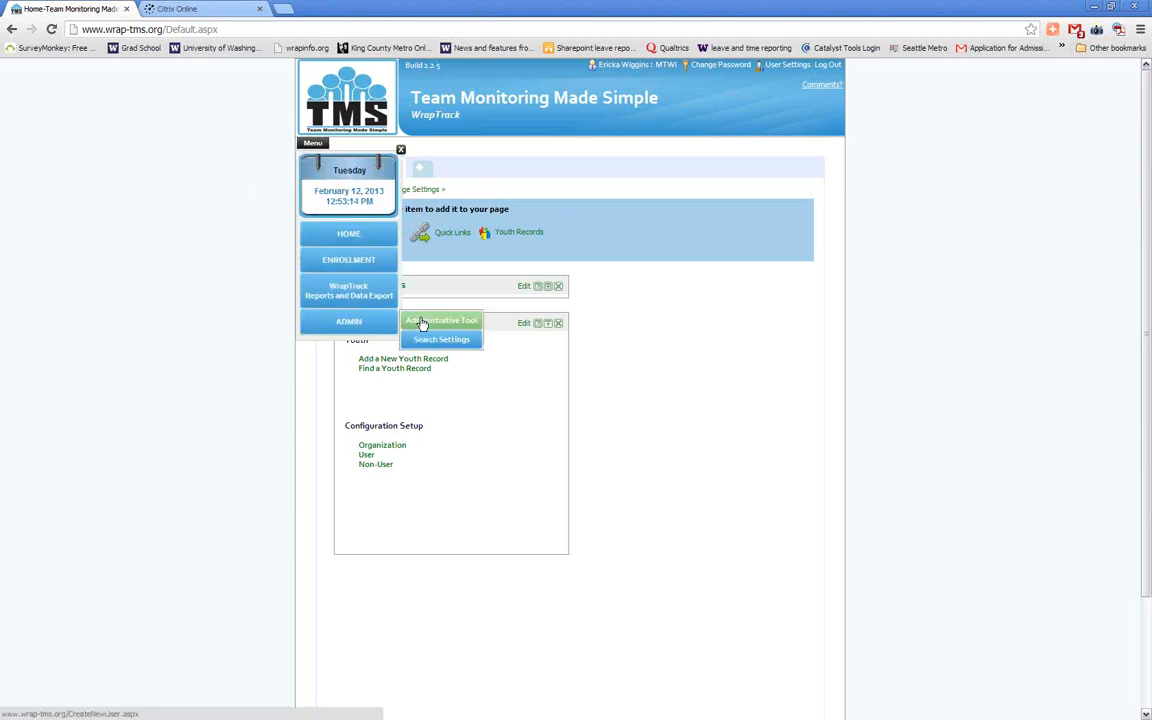
{"action": "left_click", "coordinate": [435, 320]}
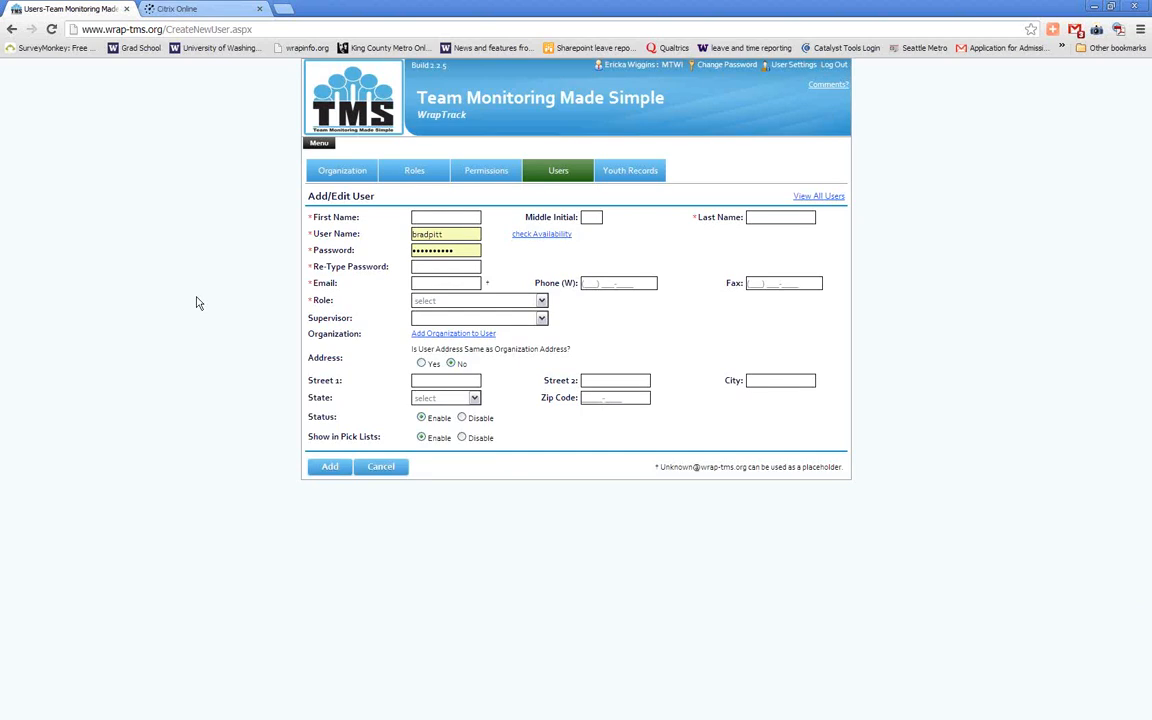
{"action": "mouse_move", "coordinate": [558, 175]}
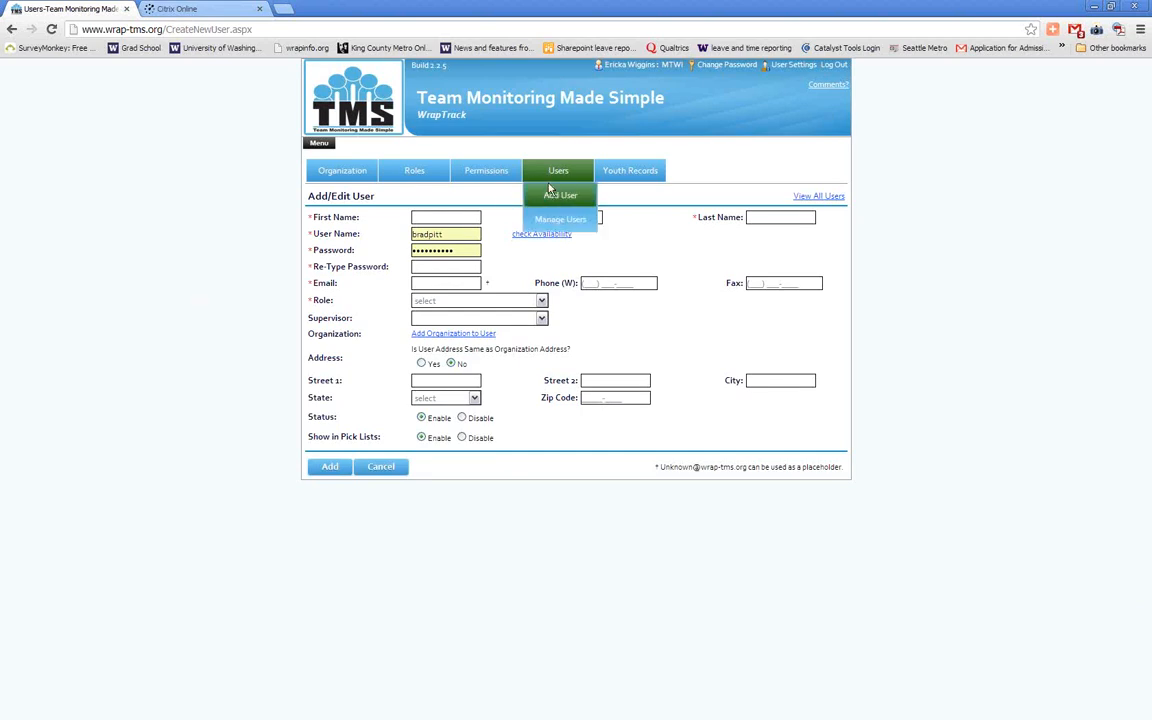
{"action": "left_click", "coordinate": [478, 173]}
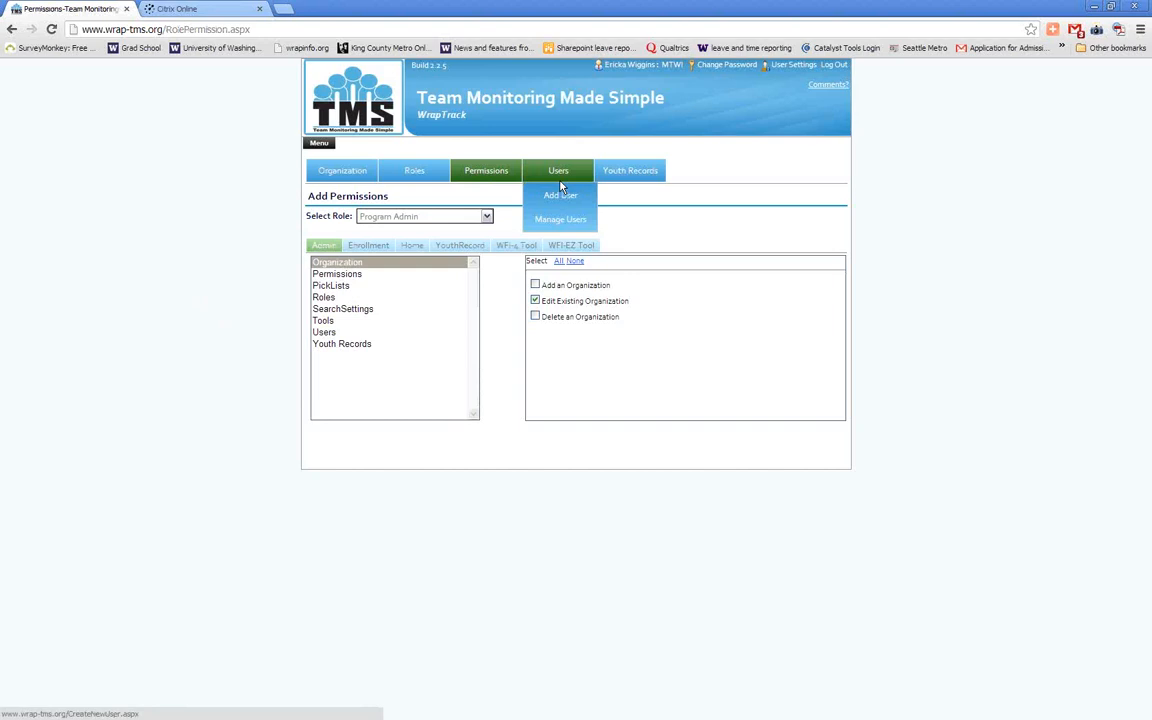
Reopen the Administrative Tool and view the Manage Roles and Basic Roles pages
{"action": "mouse_move", "coordinate": [310, 149]}
{"action": "mouse_move", "coordinate": [361, 328]}
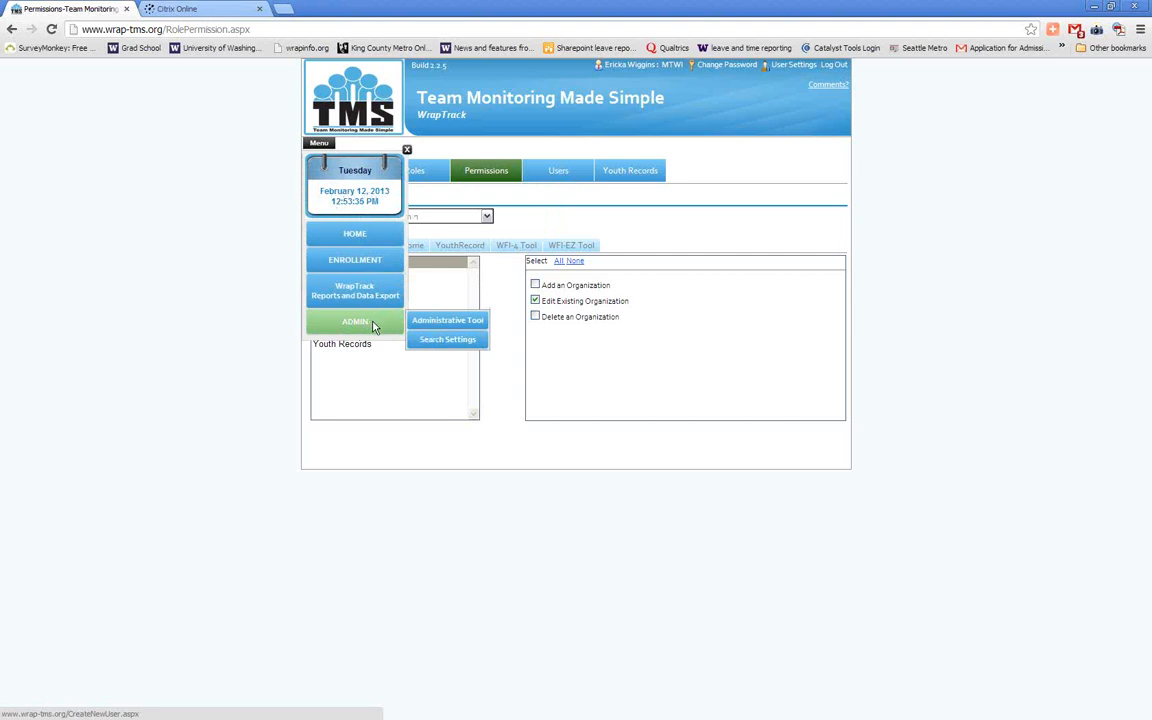
{"action": "left_click", "coordinate": [437, 324]}
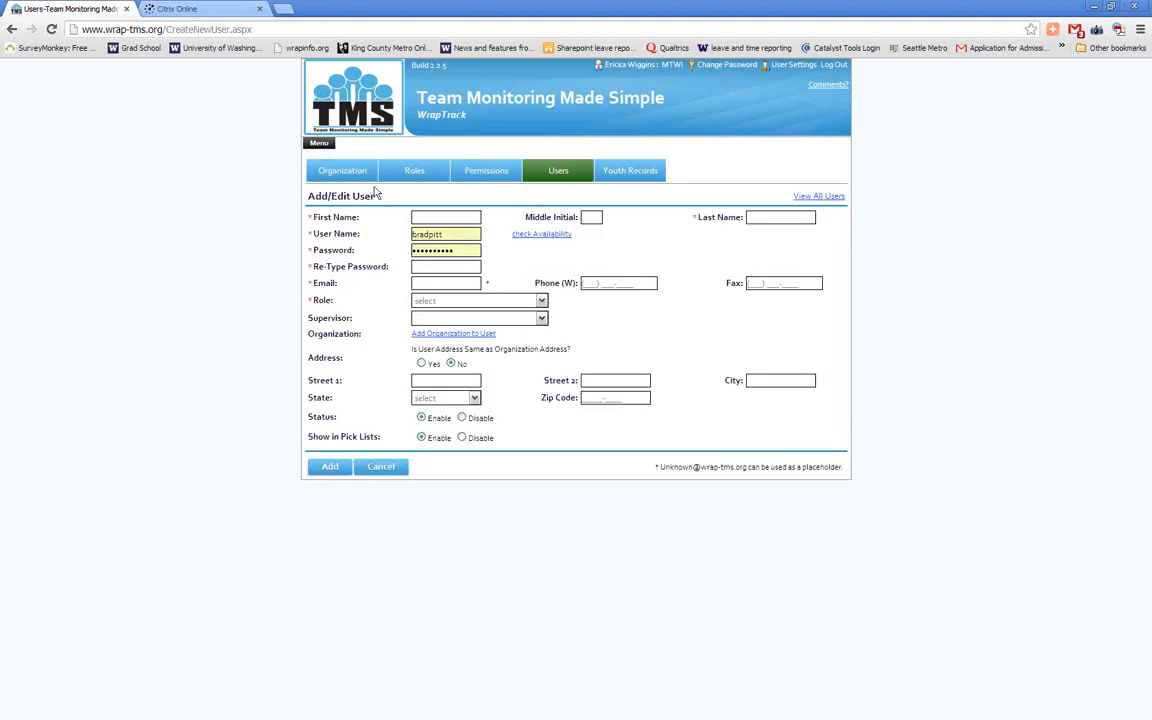
{"action": "mouse_move", "coordinate": [416, 178]}
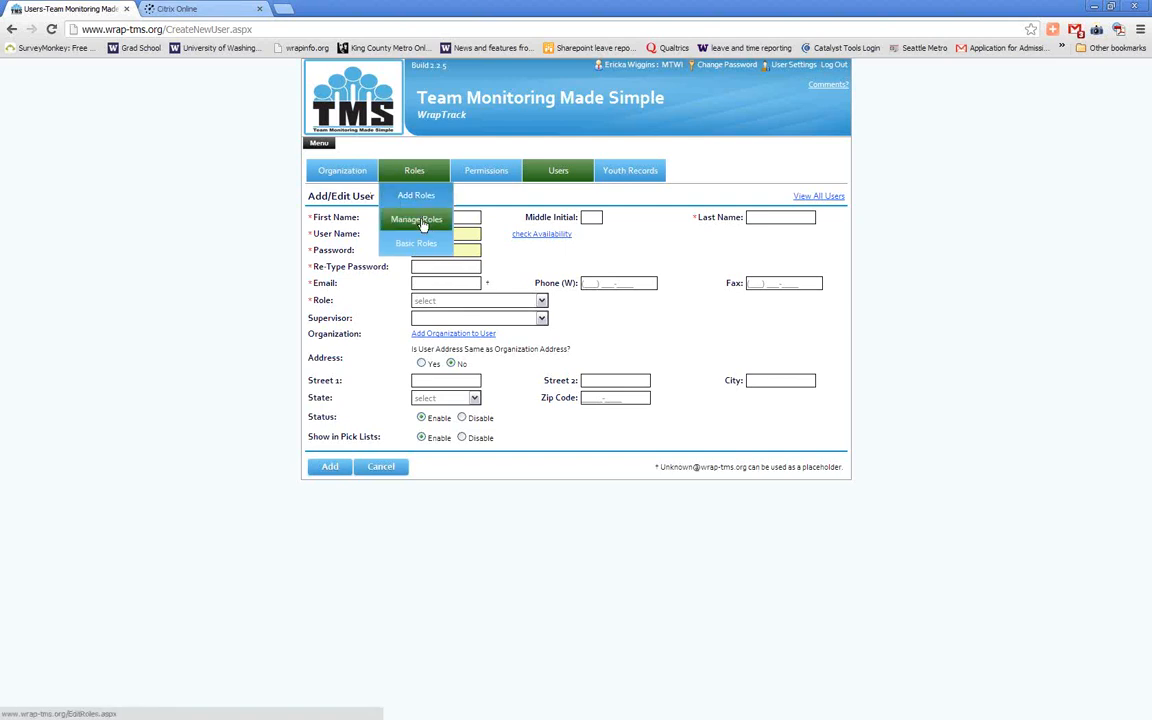
{"action": "left_click", "coordinate": [423, 222]}
{"action": "mouse_move", "coordinate": [421, 204]}
{"action": "left_click", "coordinate": [418, 245]}
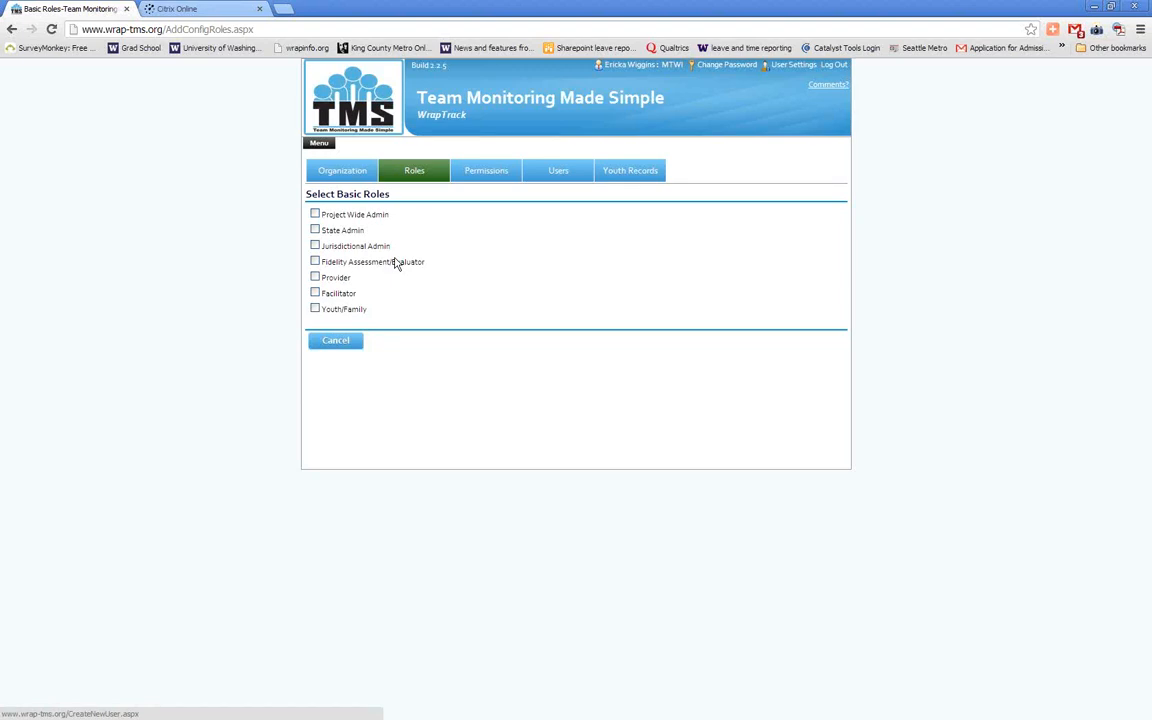
View the permissions page for the Program Admin role and the form for adding a user
{"action": "left_click", "coordinate": [499, 176]}
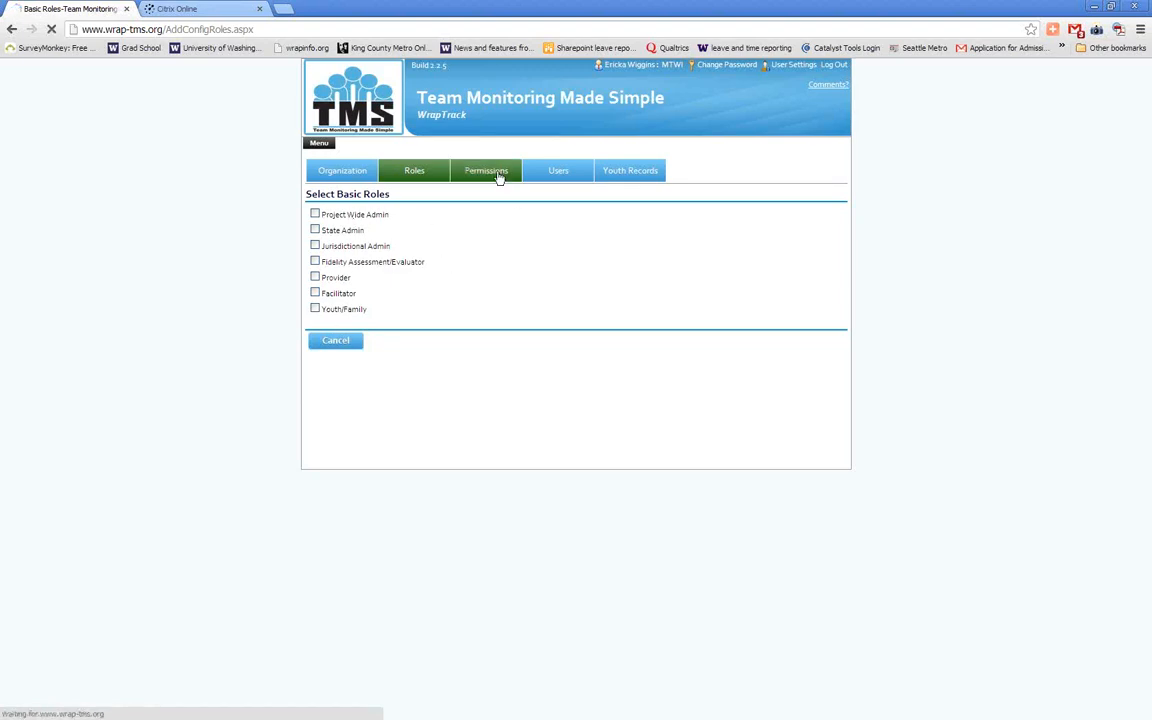
{"action": "left_click", "coordinate": [485, 216]}
{"action": "left_click", "coordinate": [504, 224]}
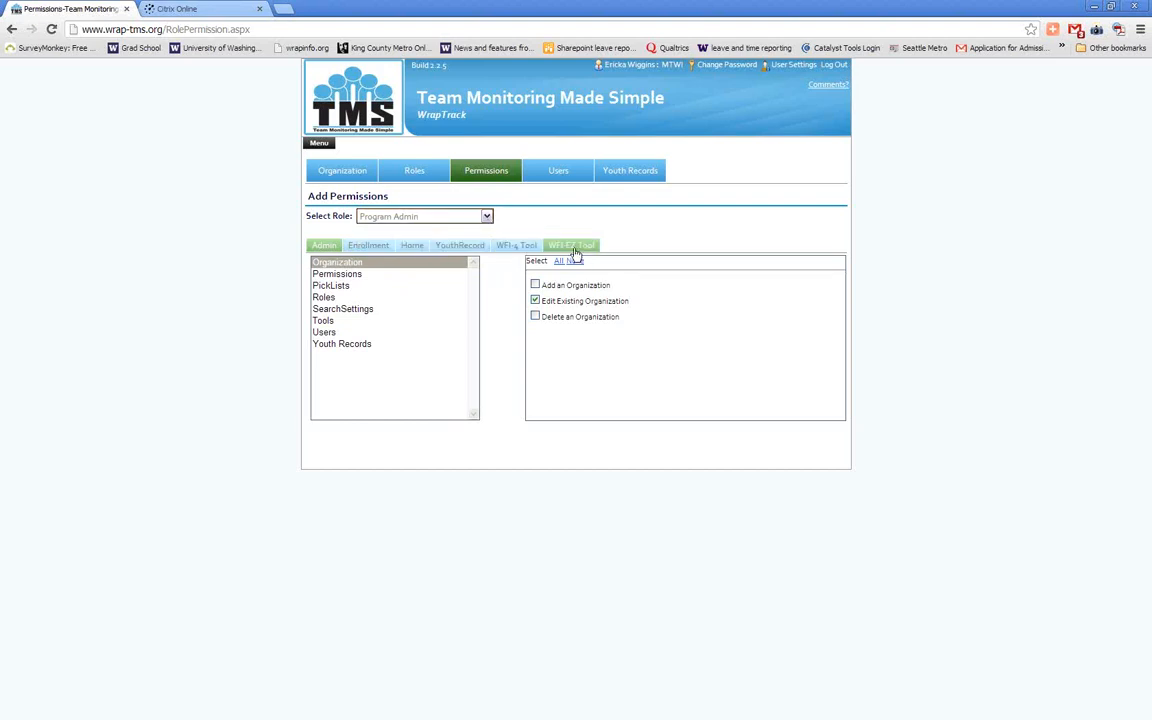
{"action": "mouse_move", "coordinate": [559, 172]}
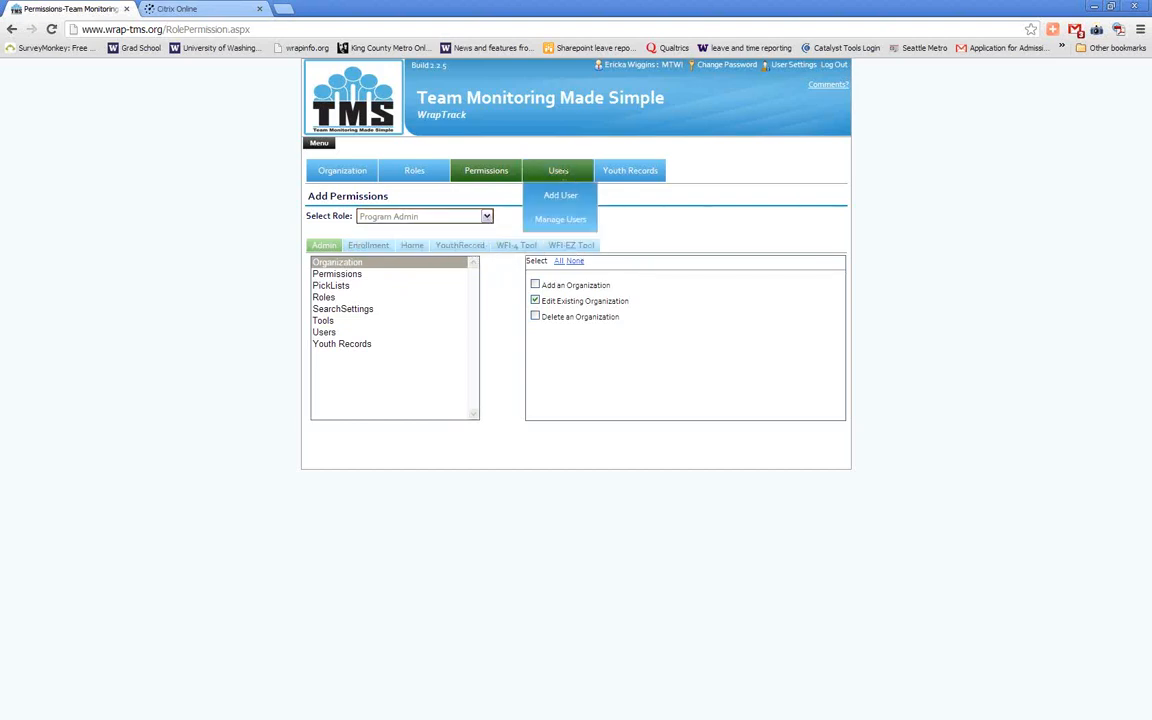
{"action": "left_click", "coordinate": [564, 197]}
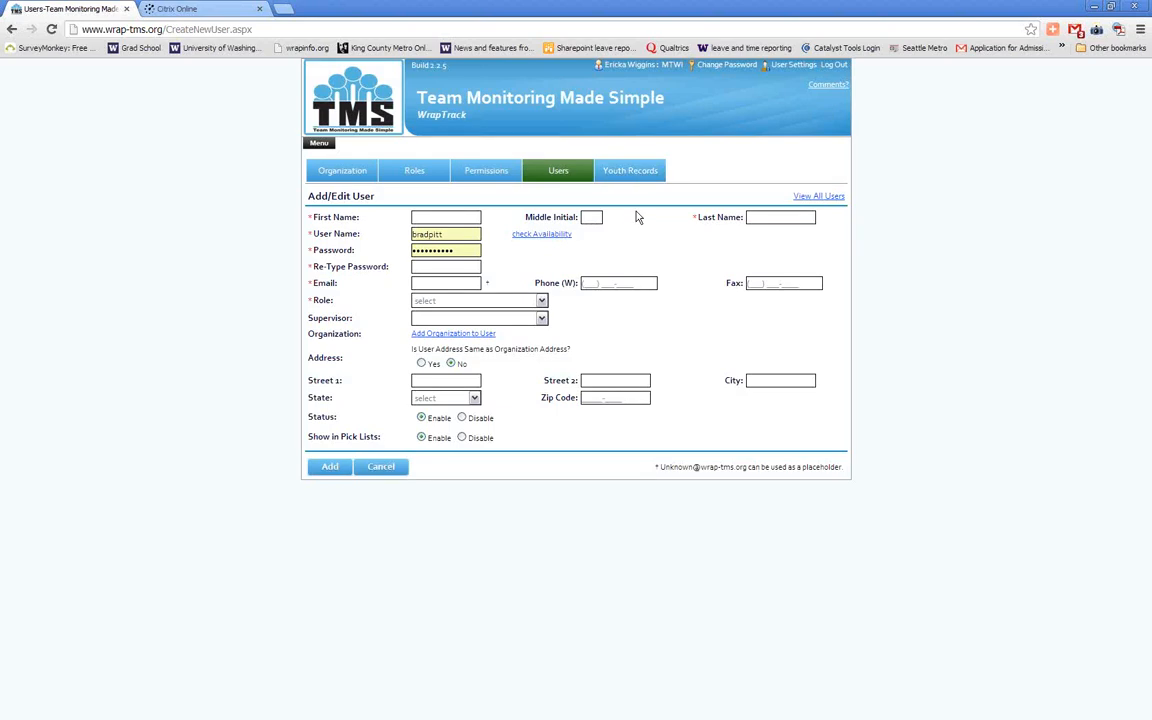
Examine the Program Admin role's Enrollment, Home and YouthRecord permissions, including those under Youth Demographics
{"action": "left_click", "coordinate": [490, 178]}
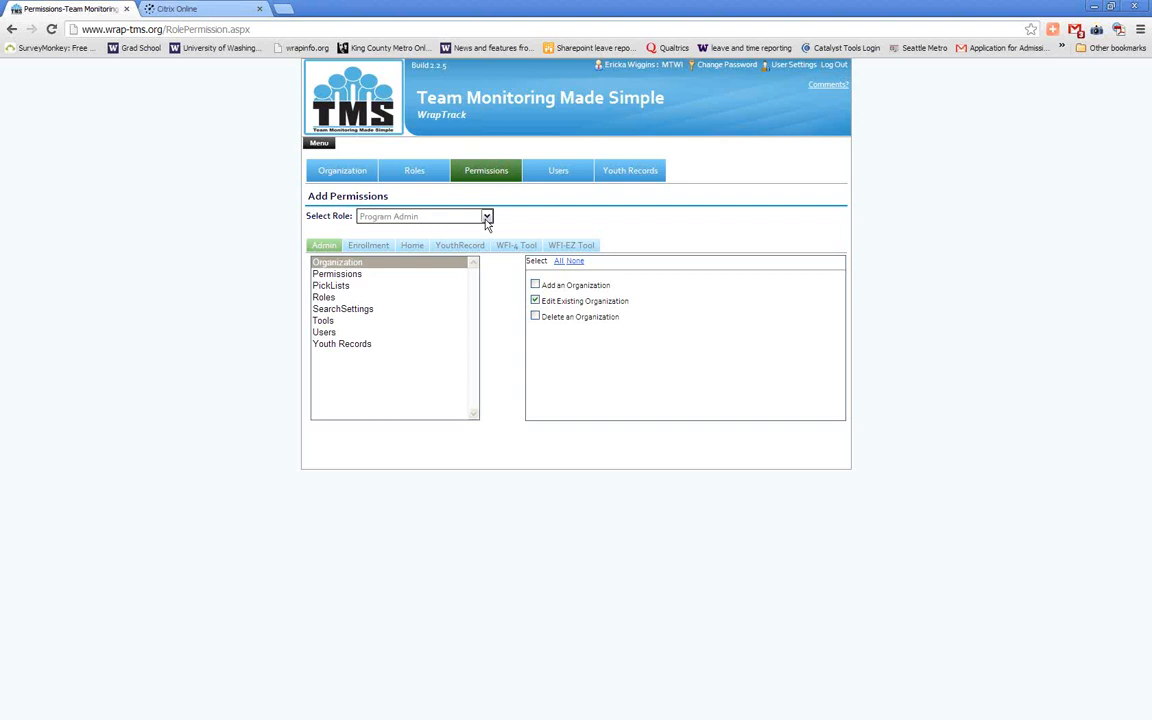
{"action": "left_click", "coordinate": [486, 217]}
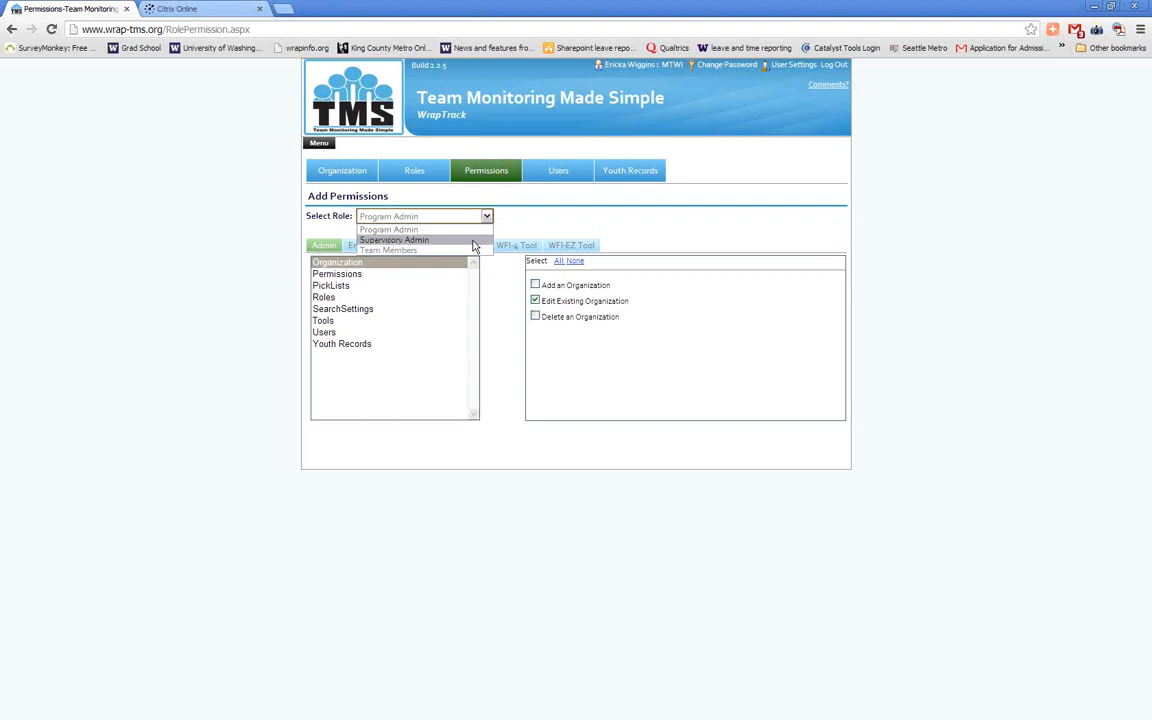
{"action": "left_click", "coordinate": [422, 216]}
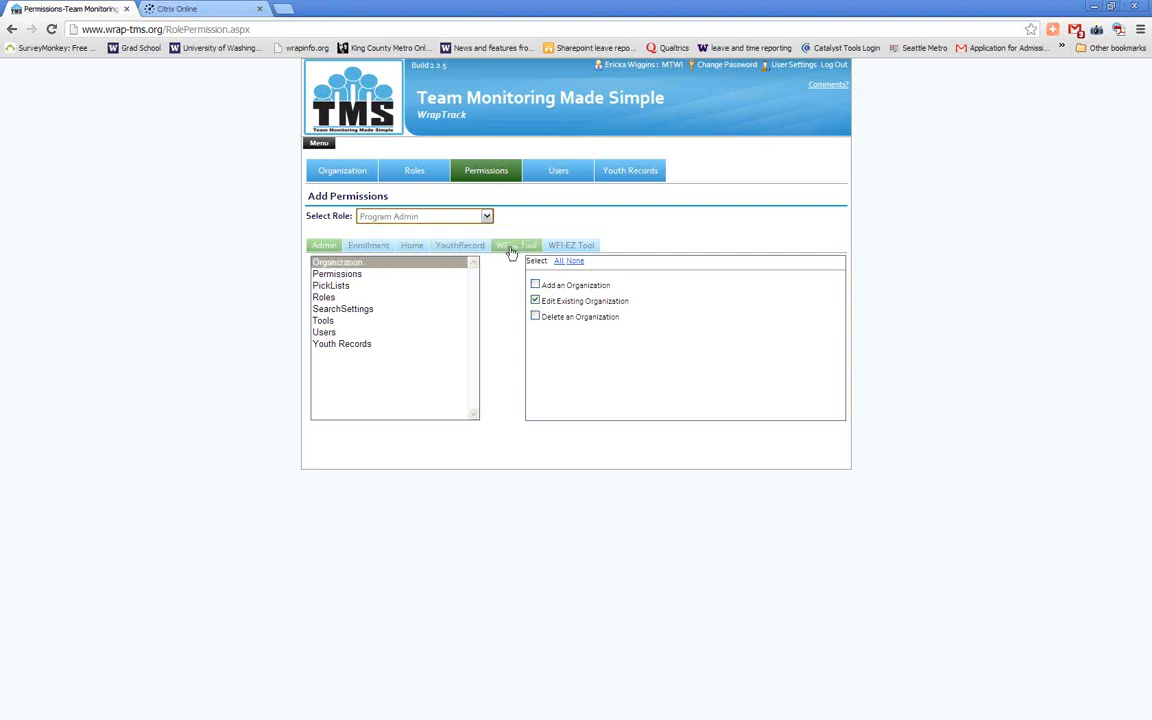
{"action": "left_click", "coordinate": [370, 246]}
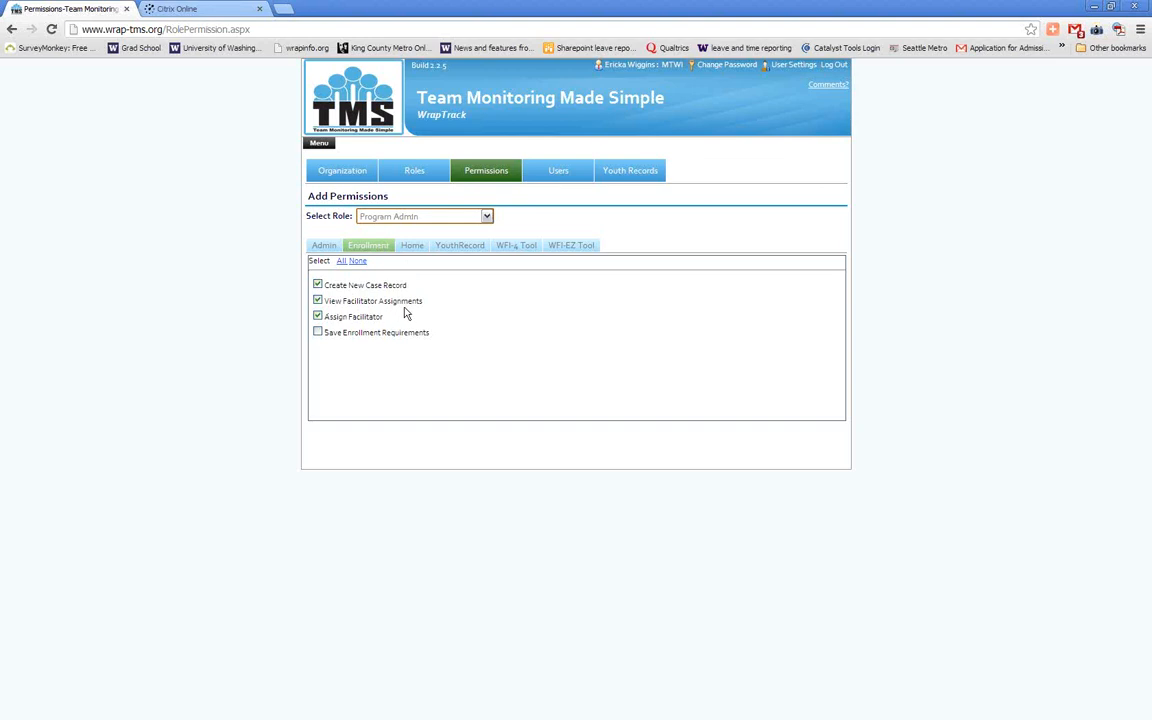
{"action": "left_click", "coordinate": [412, 246]}
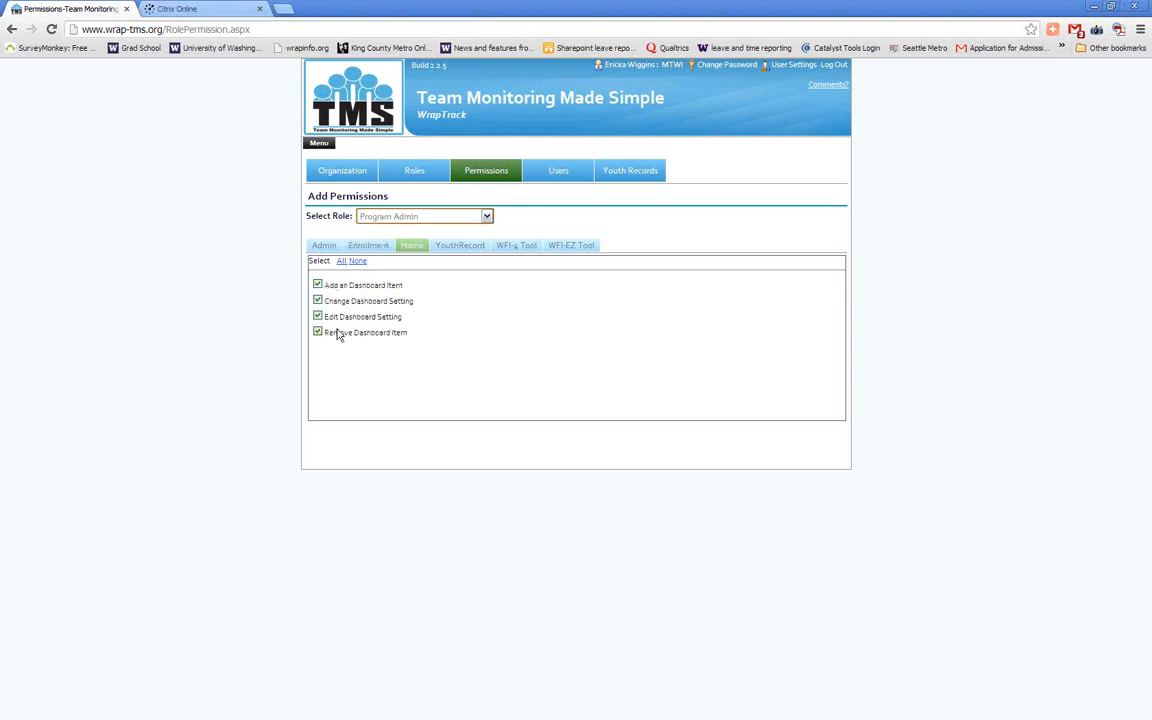
{"action": "left_click", "coordinate": [462, 247]}
{"action": "left_click", "coordinate": [455, 275]}
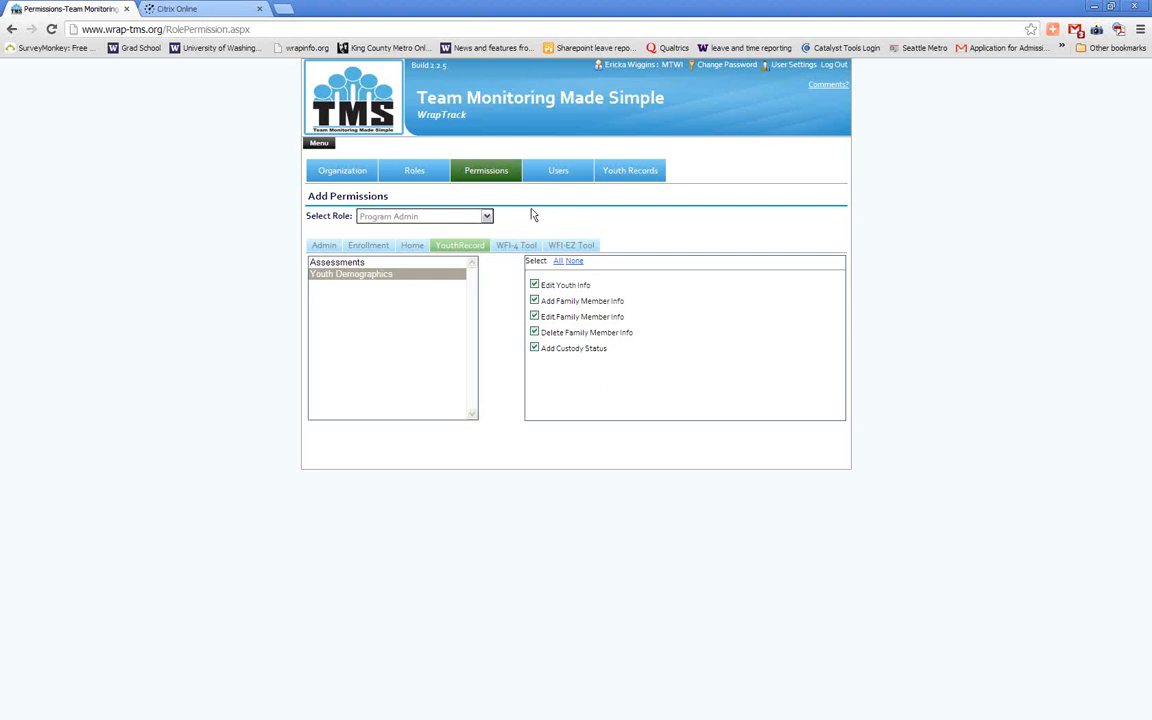
{"action": "left_click", "coordinate": [319, 143]}
{"action": "mouse_move", "coordinate": [353, 295]}
{"action": "mouse_move", "coordinate": [360, 320]}
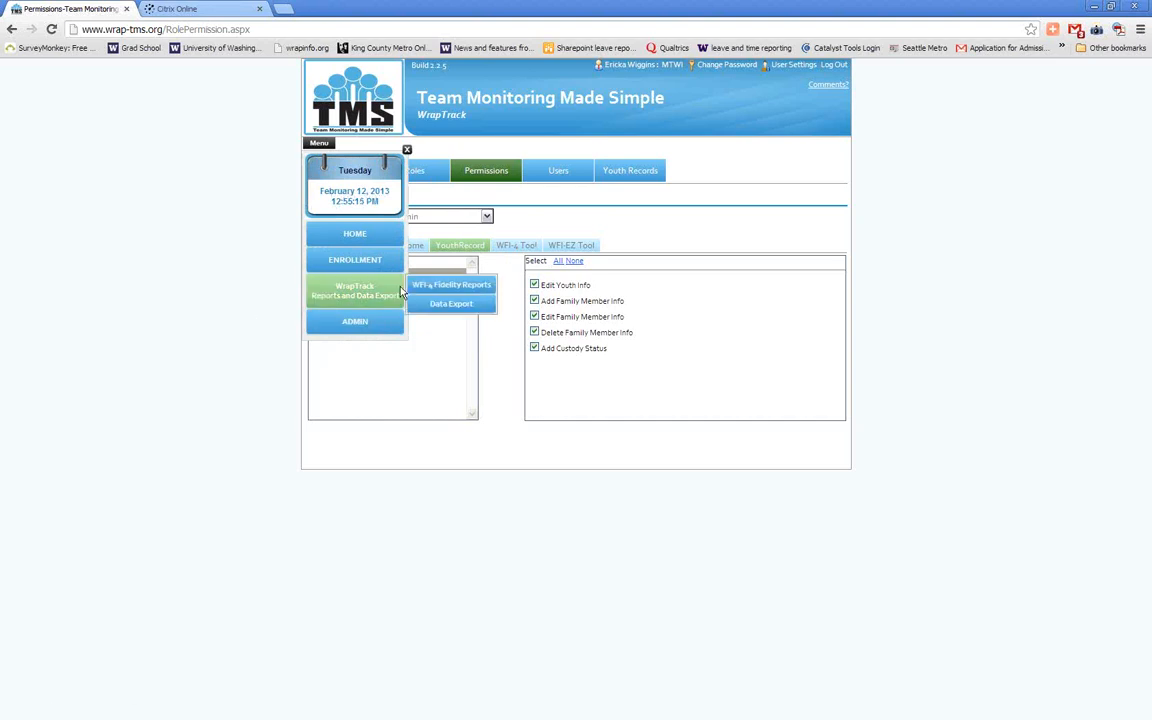
{"action": "left_click", "coordinate": [406, 150]}
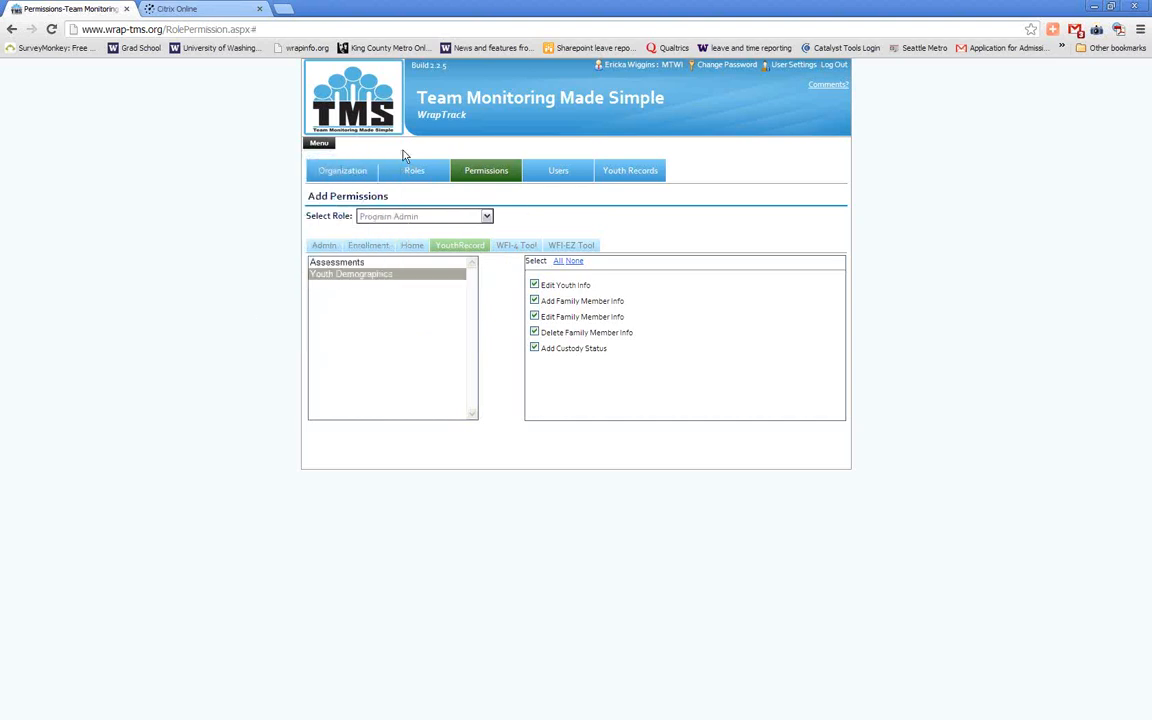